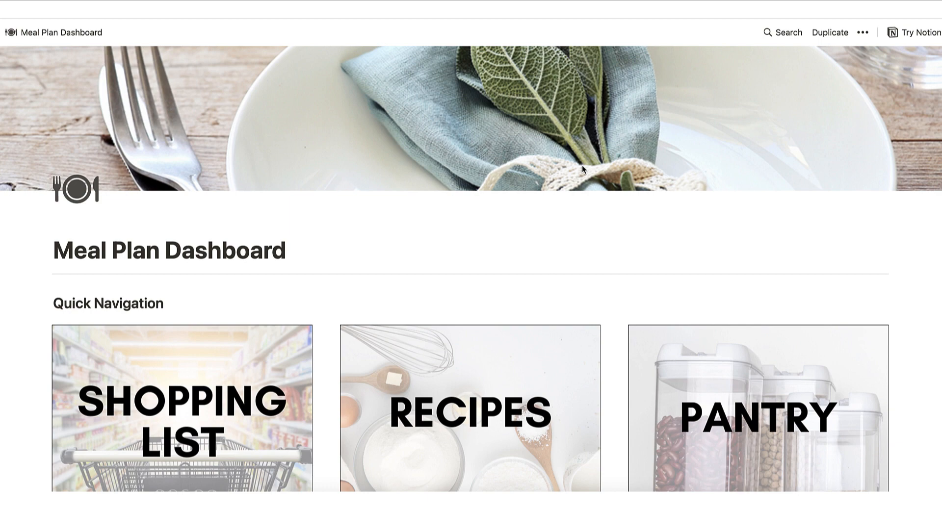
# Duplicate the Meal Plan Dashboard template into the workspace and dismiss the survey invitation
pyautogui.click(827, 33)
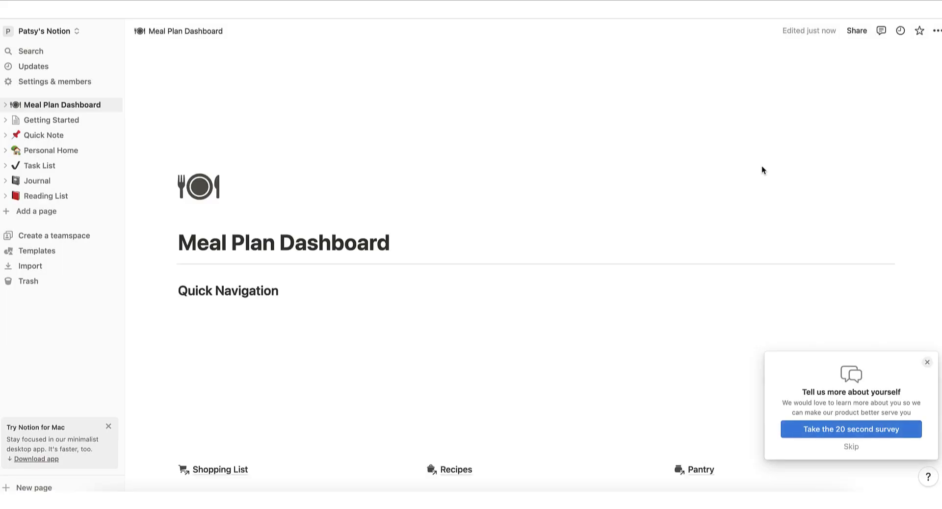
pyautogui.click(927, 363)
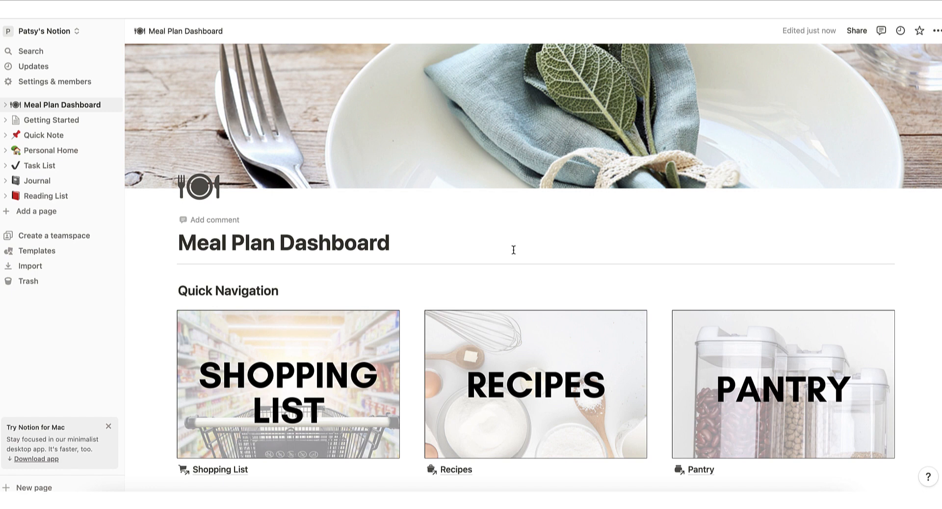
# Review the Shopping List page in its List by Store and Shopping List views, and return to the main dashboard
pyautogui.scroll(-1, 514, 249)
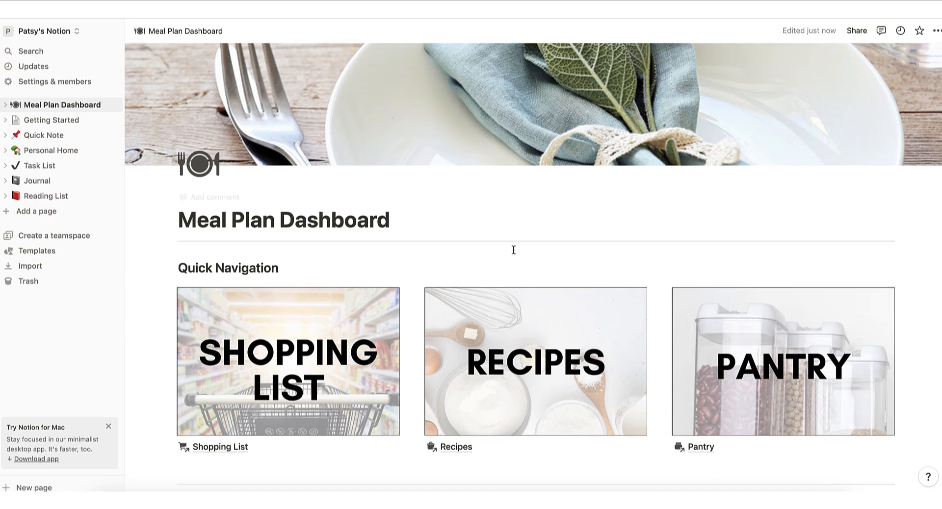
pyautogui.click(226, 451)
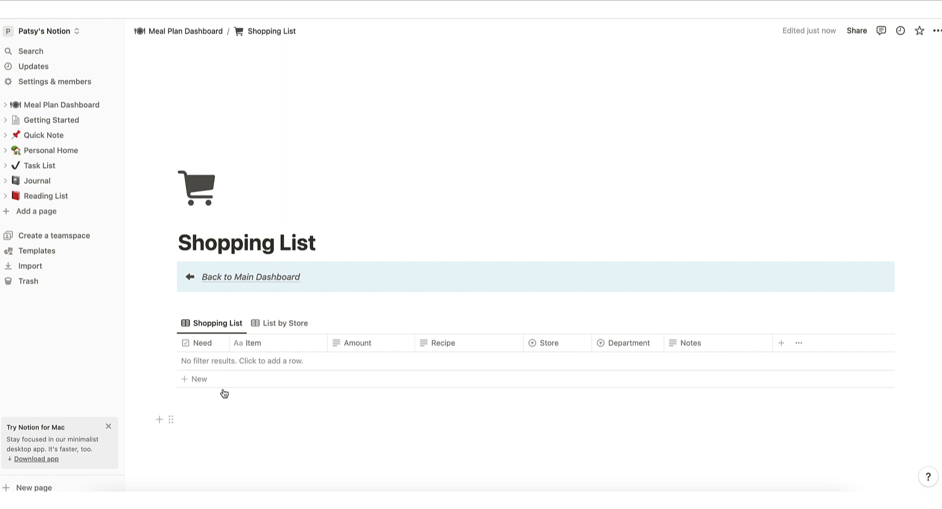
pyautogui.click(280, 323)
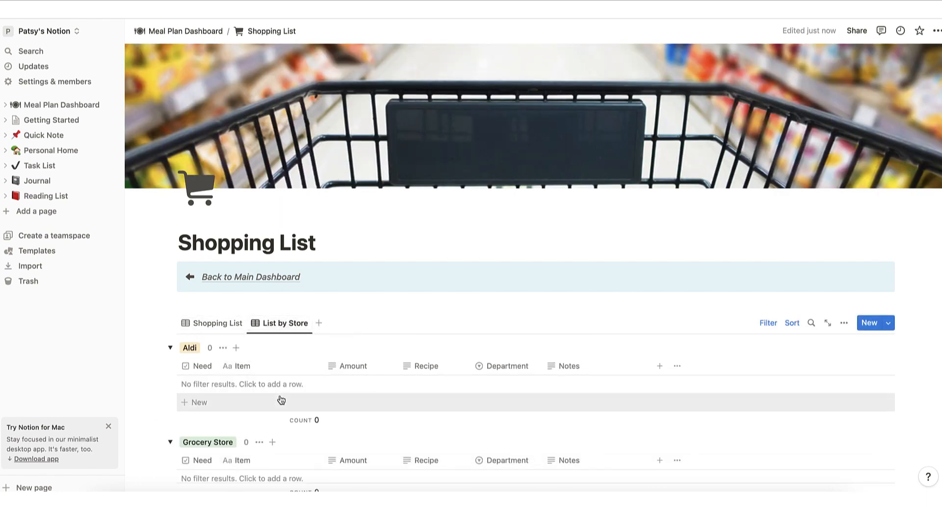
pyautogui.scroll(-3, 280, 398)
pyautogui.scroll(1, 279, 398)
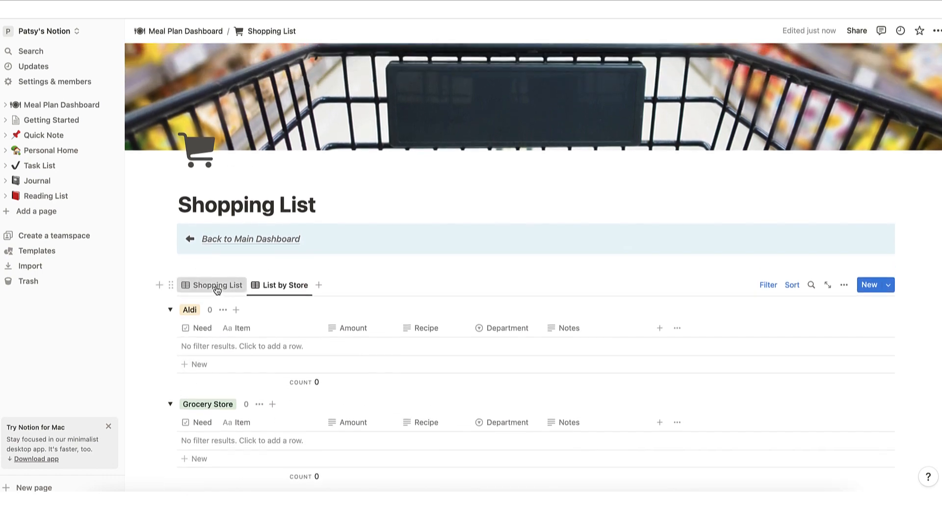
pyautogui.click(185, 285)
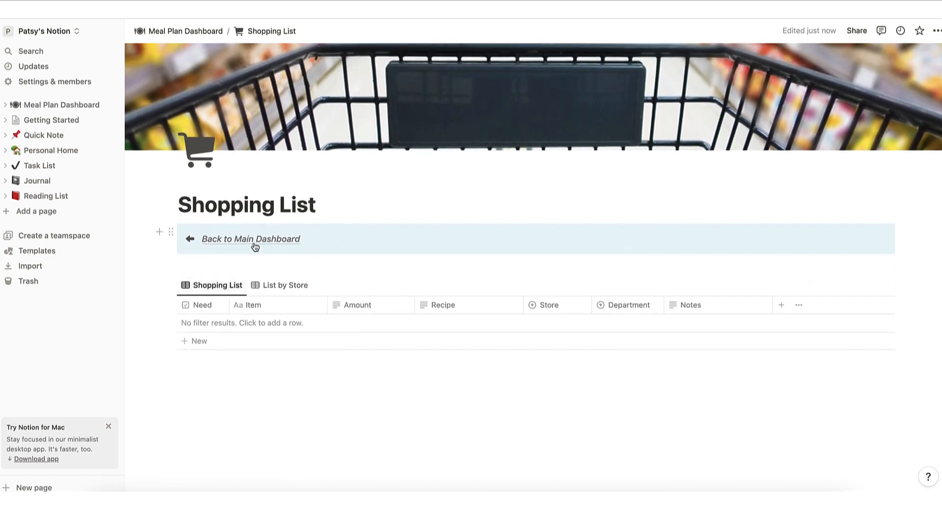
pyautogui.moveTo(300, 240)
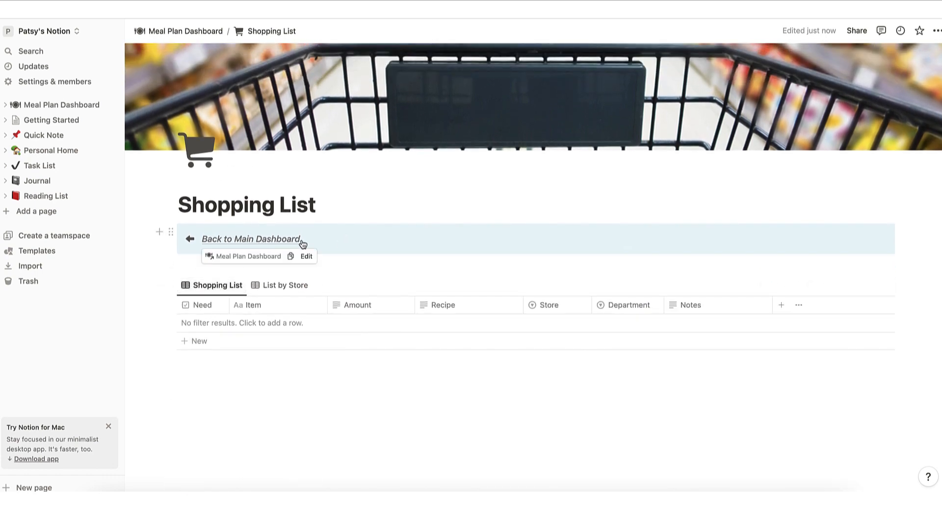
pyautogui.click(262, 240)
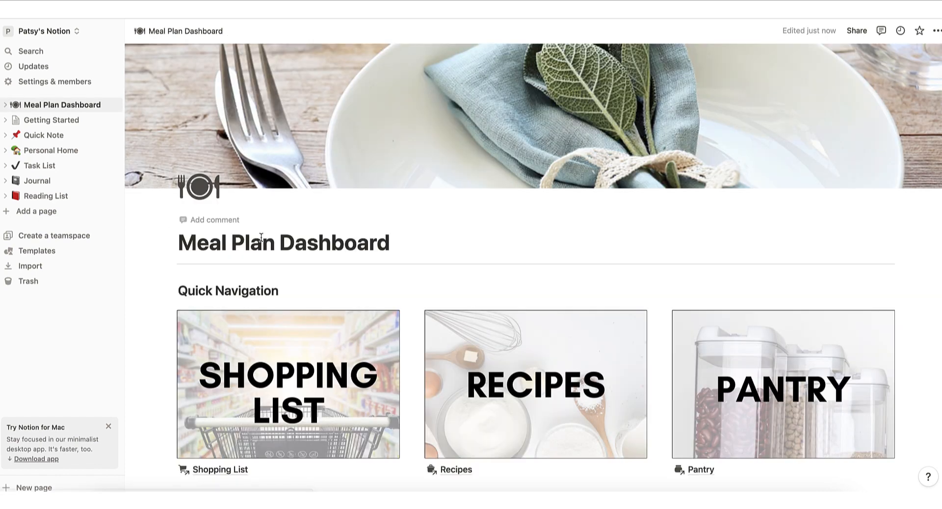
# Review the Recipes page in its Main Course, Breakfast and All Recipes views, and return to the main dashboard
pyautogui.click(461, 470)
pyautogui.scroll(-1, 407, 335)
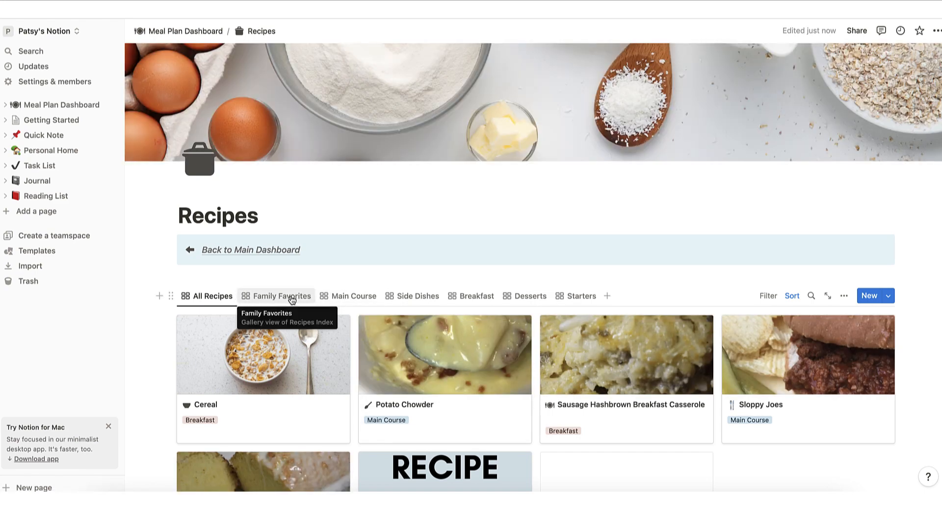
pyautogui.click(356, 296)
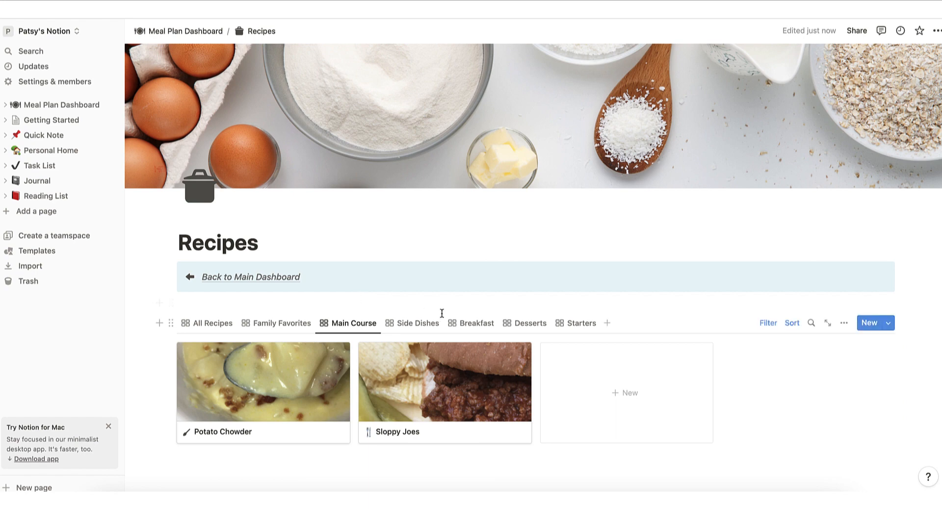
pyautogui.click(473, 325)
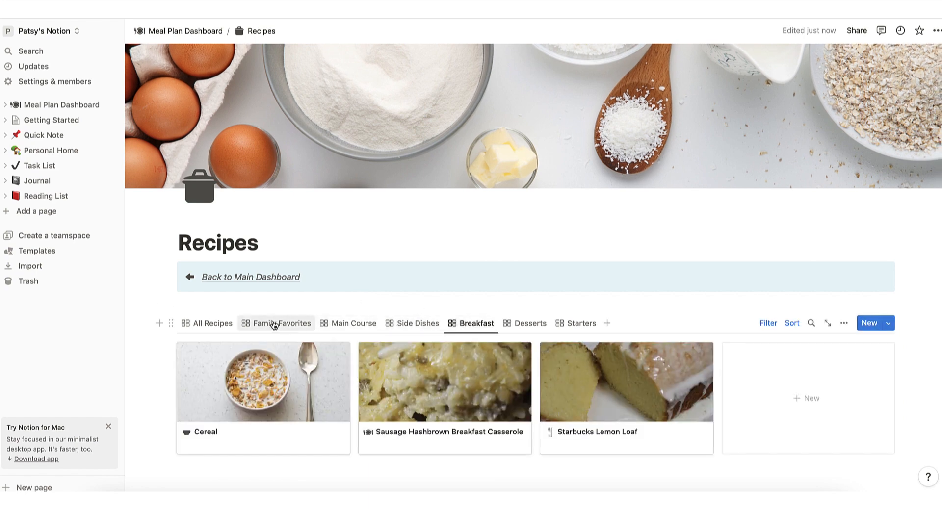
pyautogui.click(199, 324)
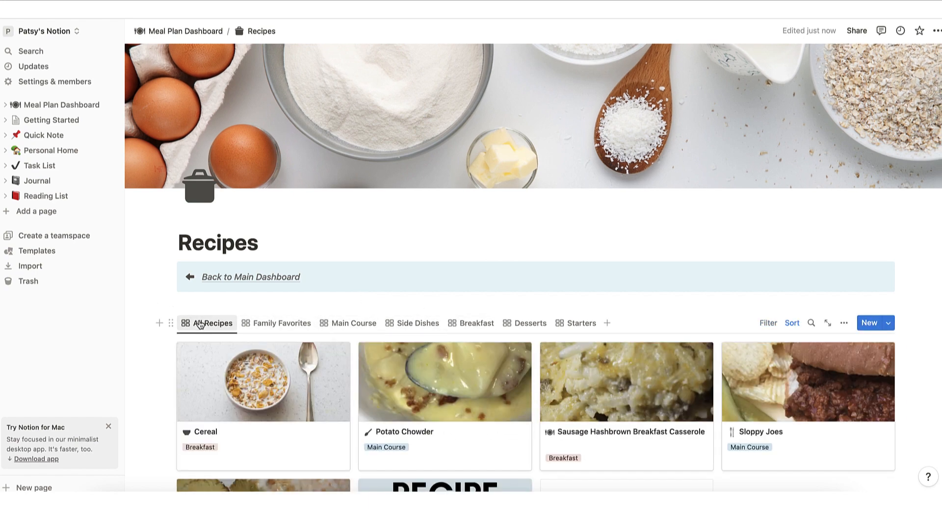
pyautogui.click(241, 277)
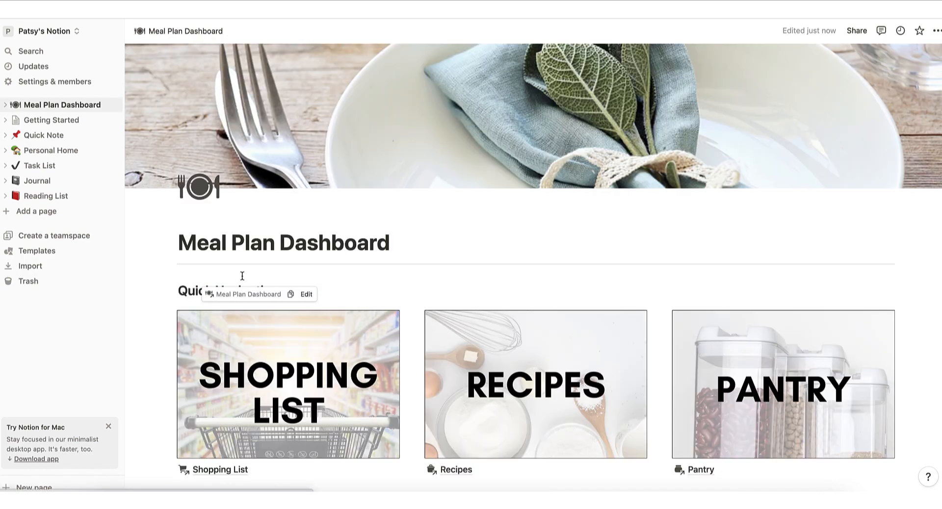
# Open the Pantry page and examine its food and household categories, then use the link back to the top of the page
pyautogui.click(700, 472)
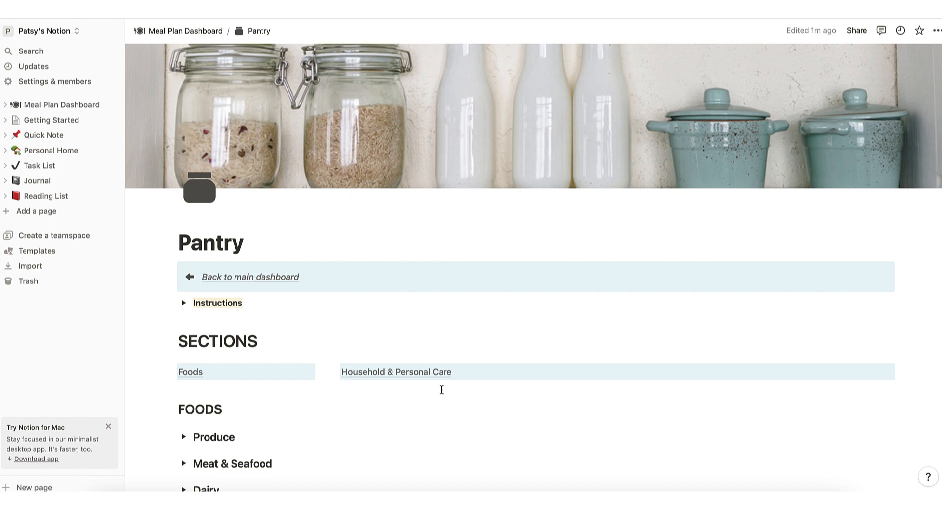
pyautogui.scroll(-5, 335, 398)
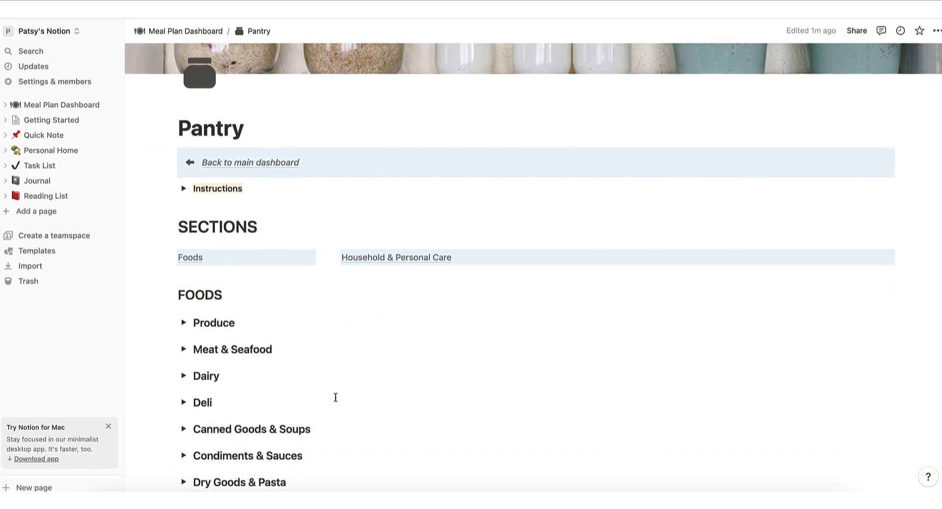
pyautogui.scroll(-15, 286, 369)
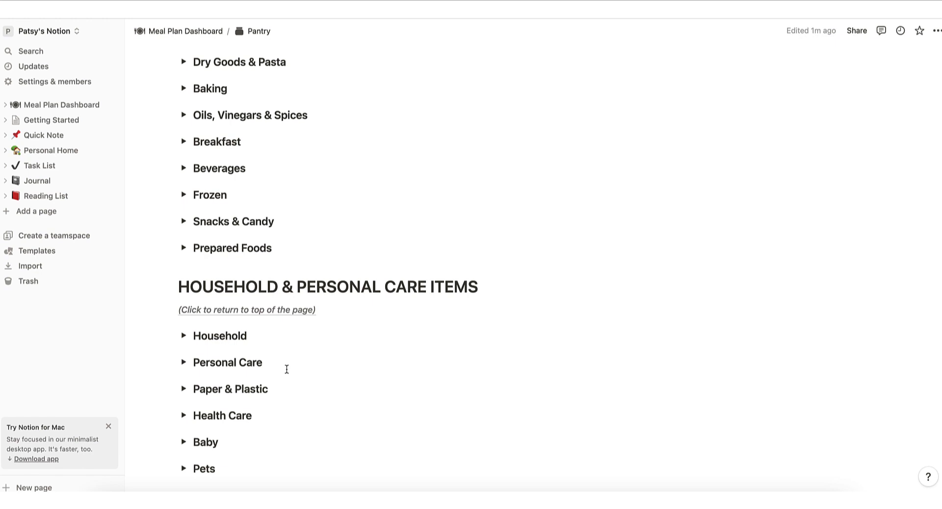
pyautogui.scroll(7, 287, 369)
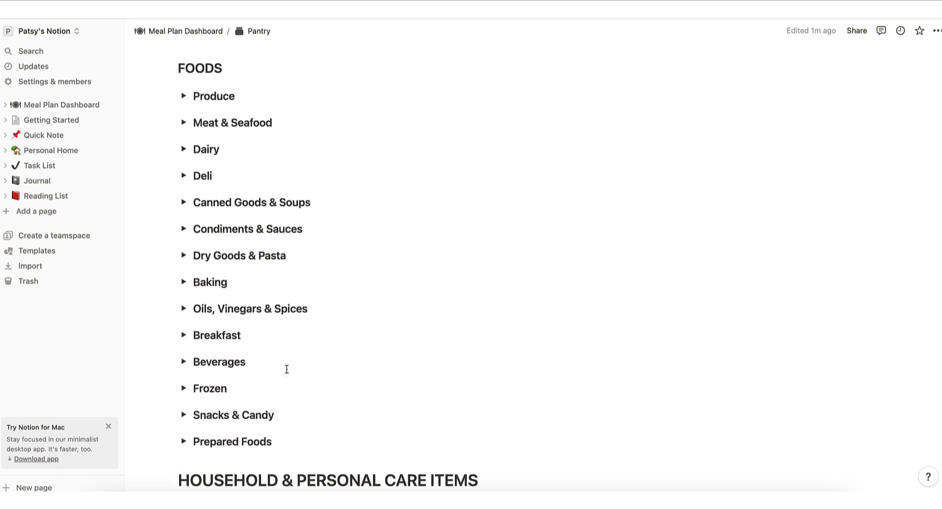
pyautogui.scroll(-5, 287, 369)
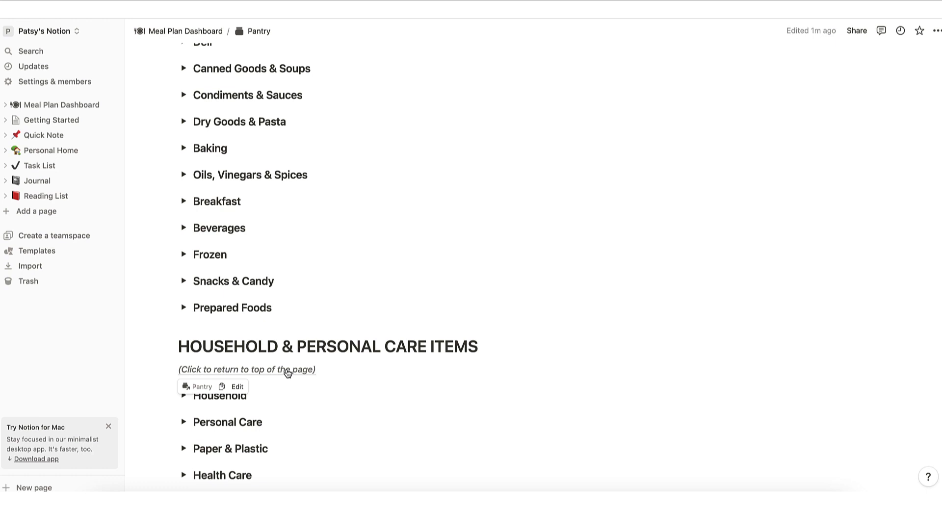
pyautogui.click(288, 372)
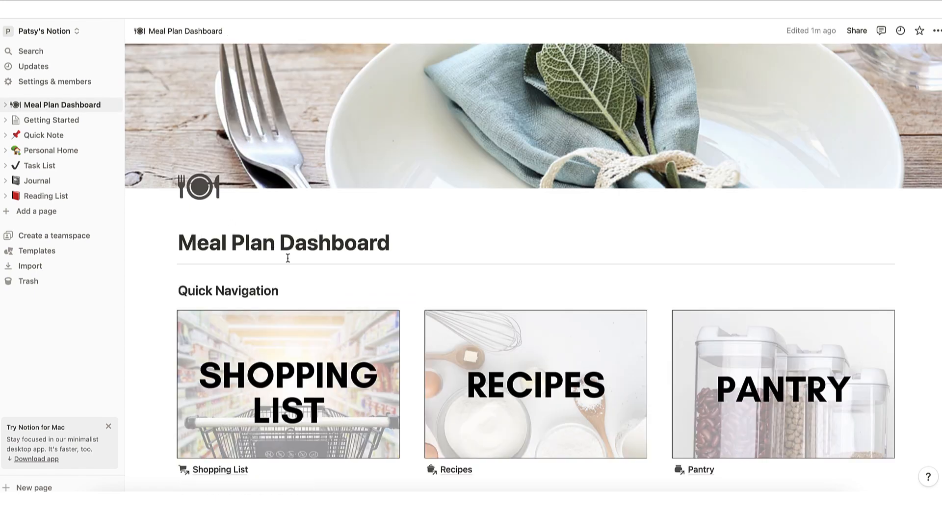
# Examine the dashboard's This Week's Meals, Shopping List Snapshot, Favorite Recipes and Index sections
pyautogui.scroll(-5, 288, 257)
pyautogui.scroll(-3, 288, 260)
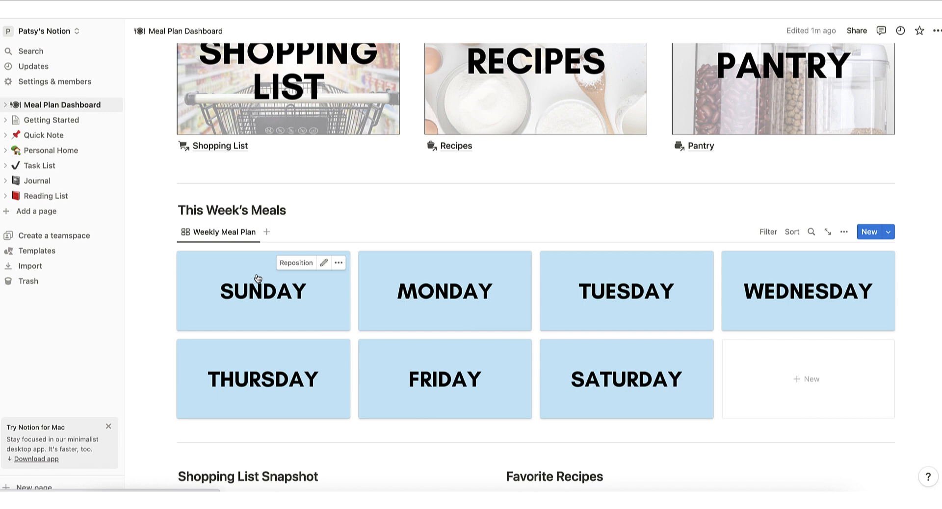
pyautogui.scroll(-5, 257, 277)
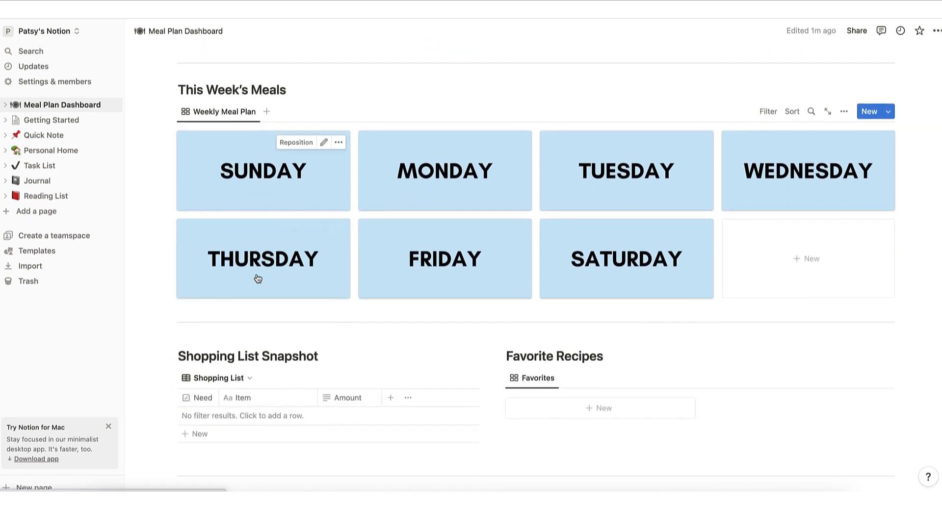
pyautogui.scroll(-1, 257, 278)
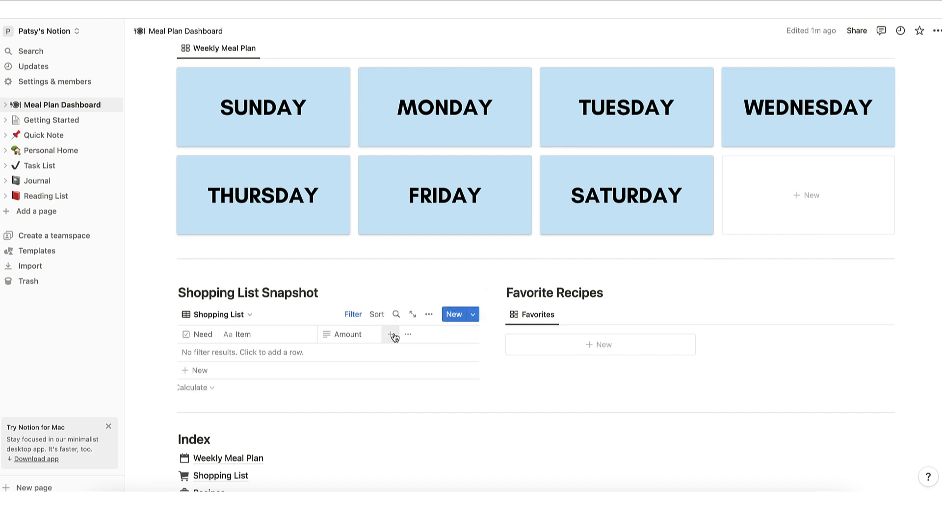
pyautogui.scroll(-3, 391, 337)
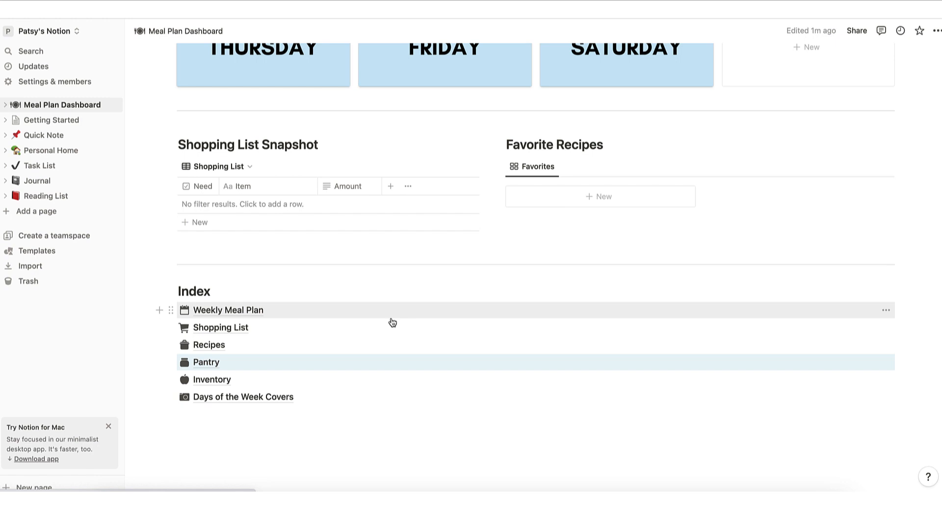
pyautogui.scroll(3, 393, 322)
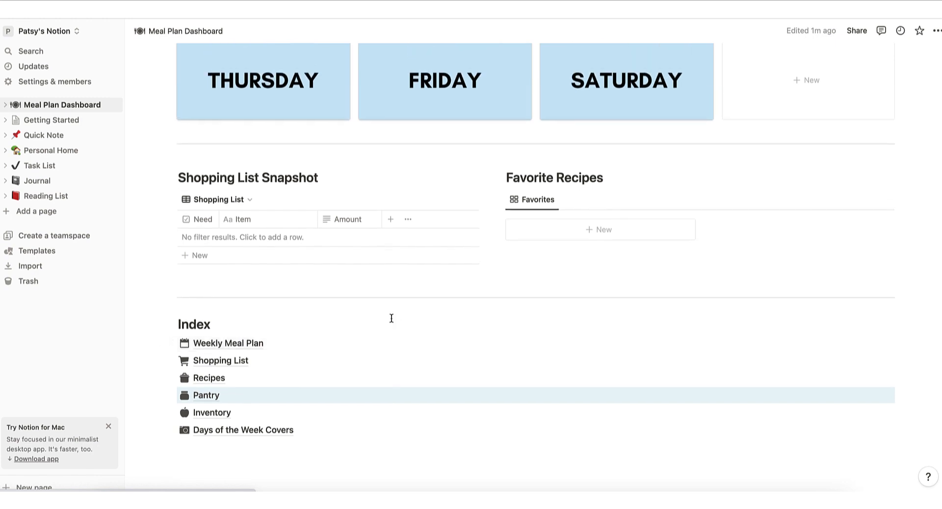
pyautogui.scroll(1, 392, 322)
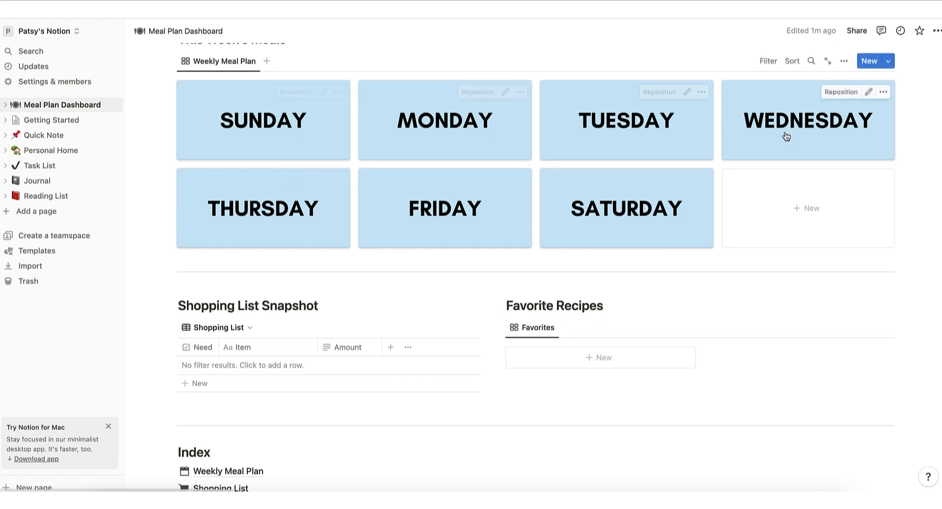
# Open the Days of the Week Covers page from the Index and examine the cover sets in each color
pyautogui.scroll(-3, 490, 304)
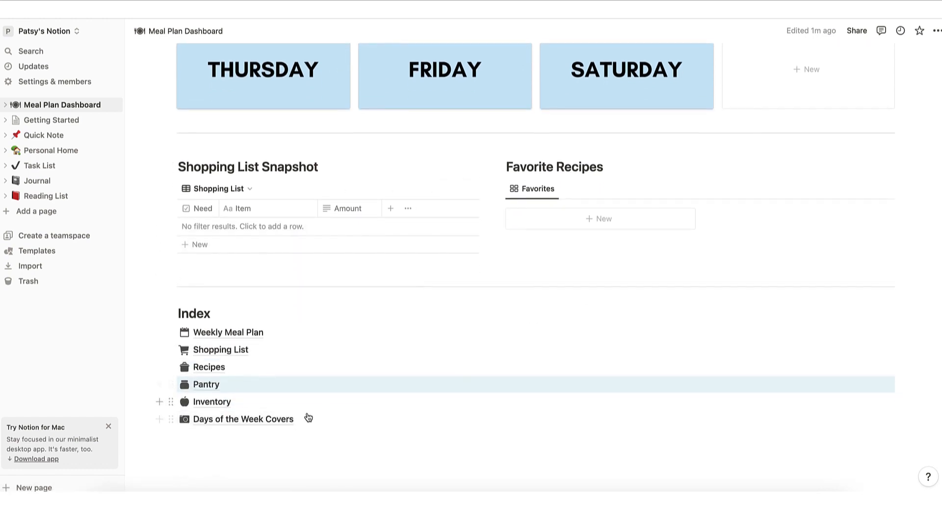
pyautogui.click(277, 420)
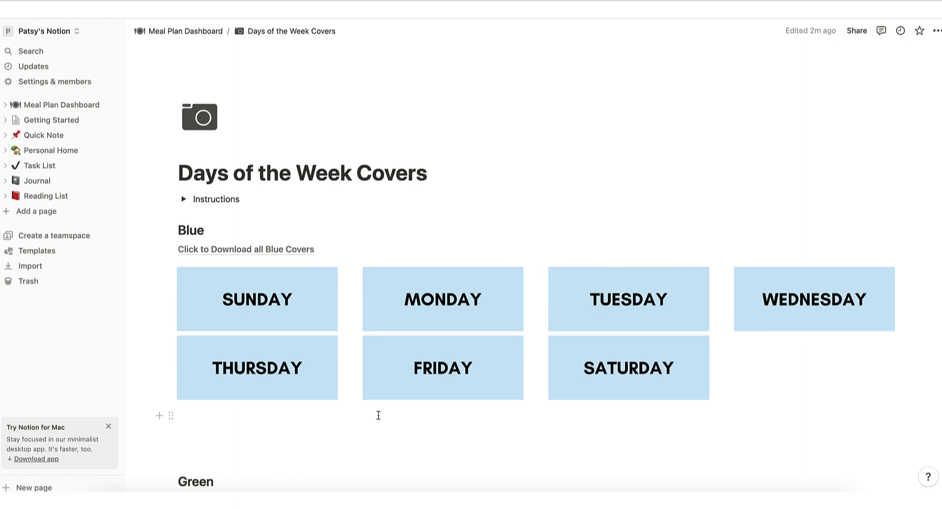
pyautogui.scroll(-8, 378, 415)
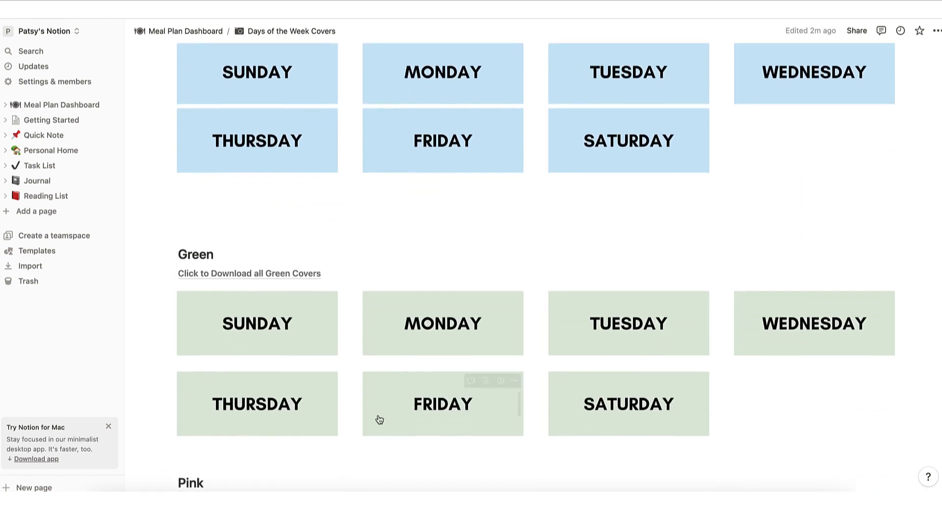
pyautogui.scroll(-10, 380, 419)
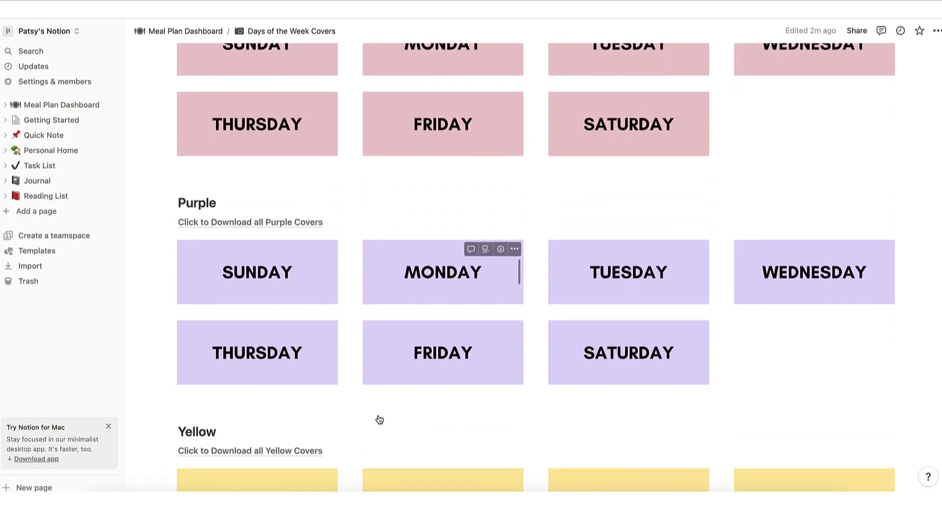
pyautogui.scroll(-10, 378, 415)
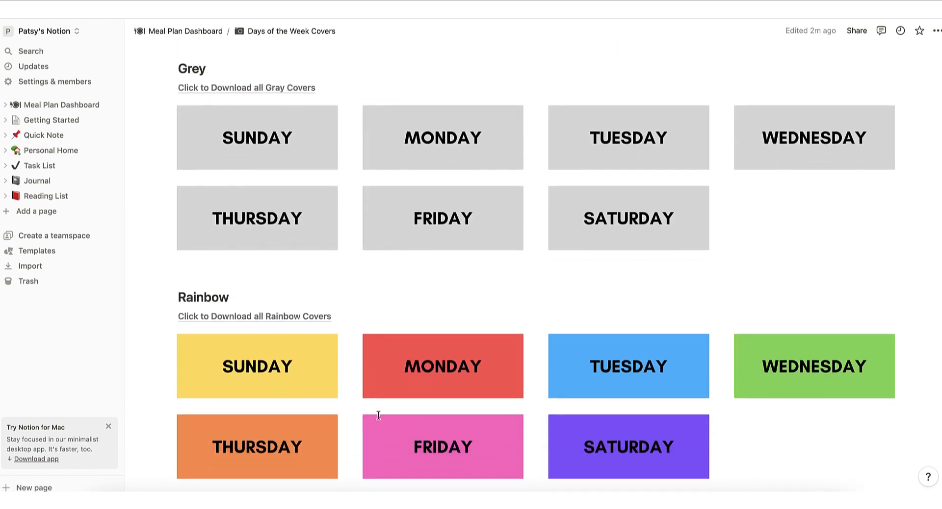
pyautogui.scroll(4, 380, 420)
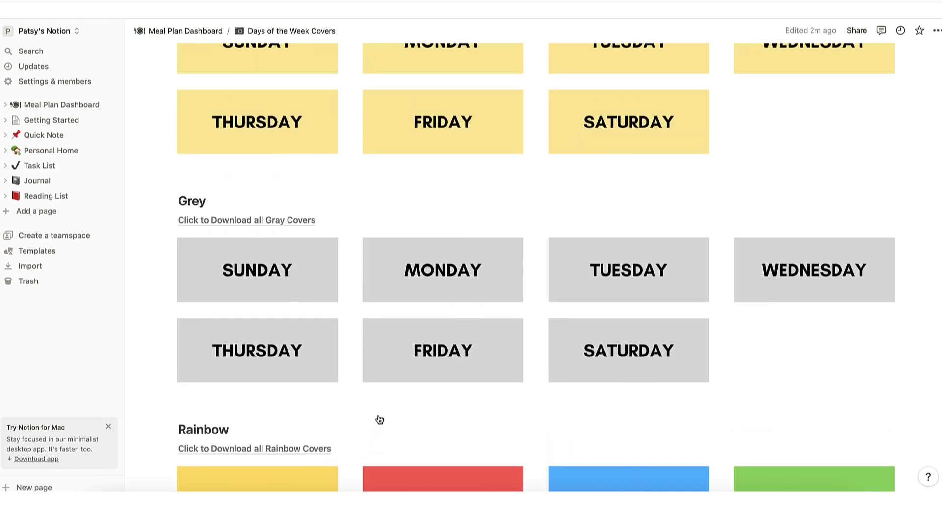
pyautogui.scroll(11, 378, 415)
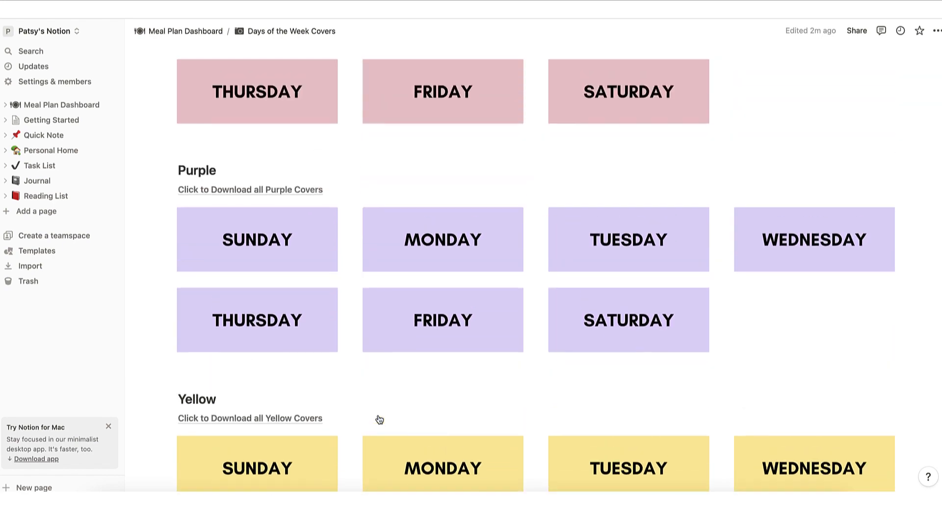
pyautogui.scroll(10, 379, 416)
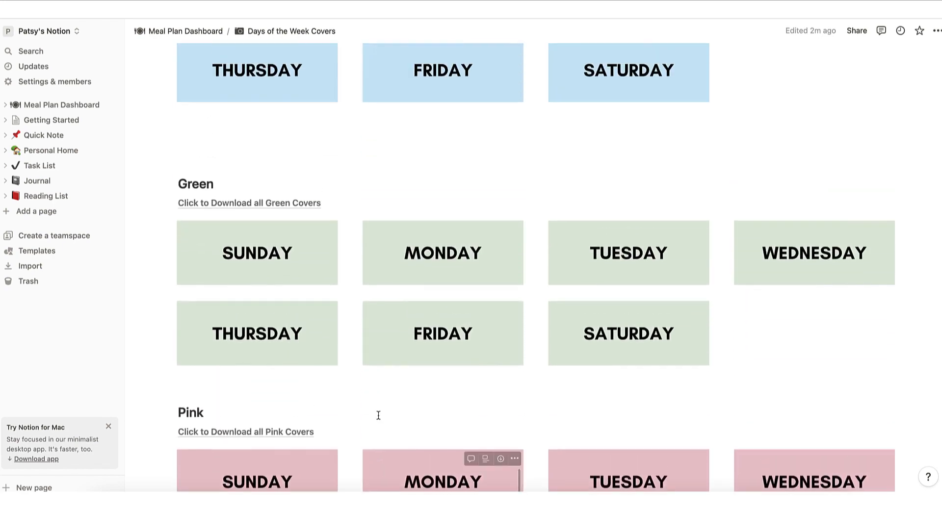
pyautogui.scroll(-2, 378, 416)
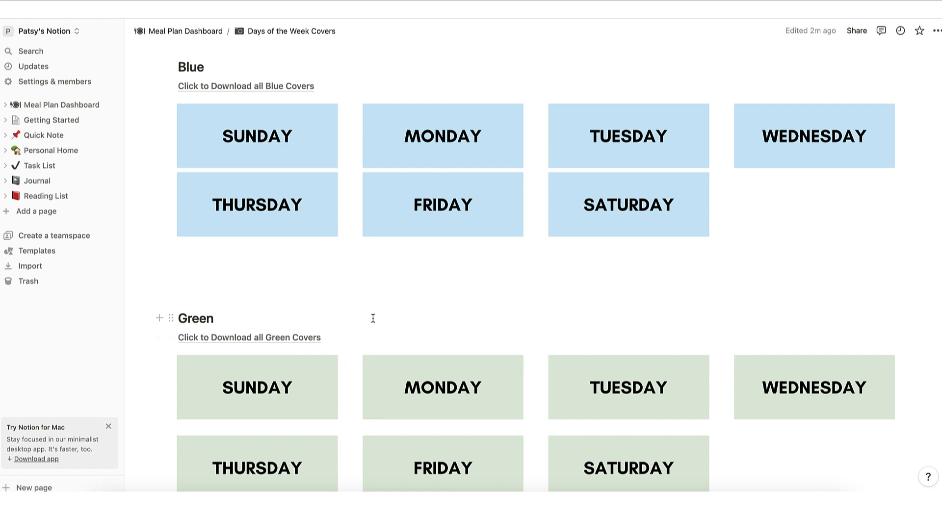
# Download the green Sunday cover image on its own from the Days of the Week Covers page
pyautogui.moveTo(296, 391)
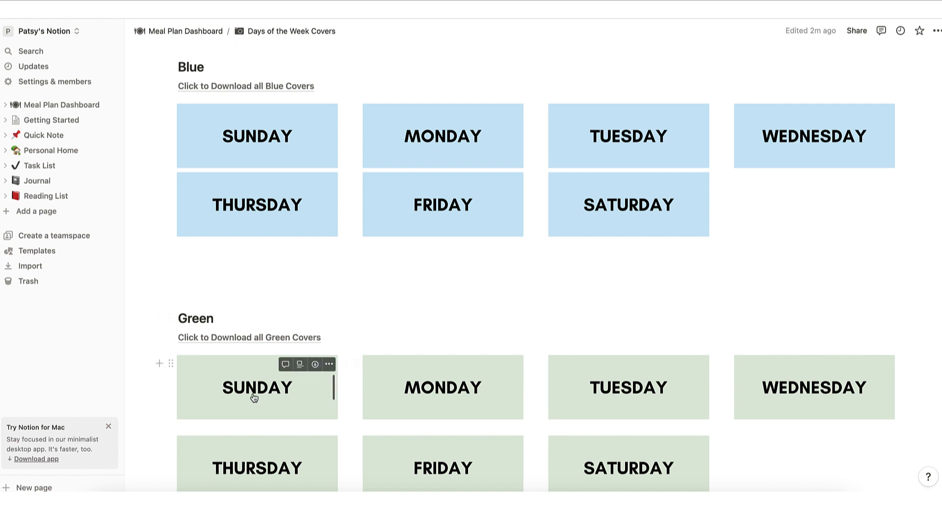
pyautogui.click(315, 365)
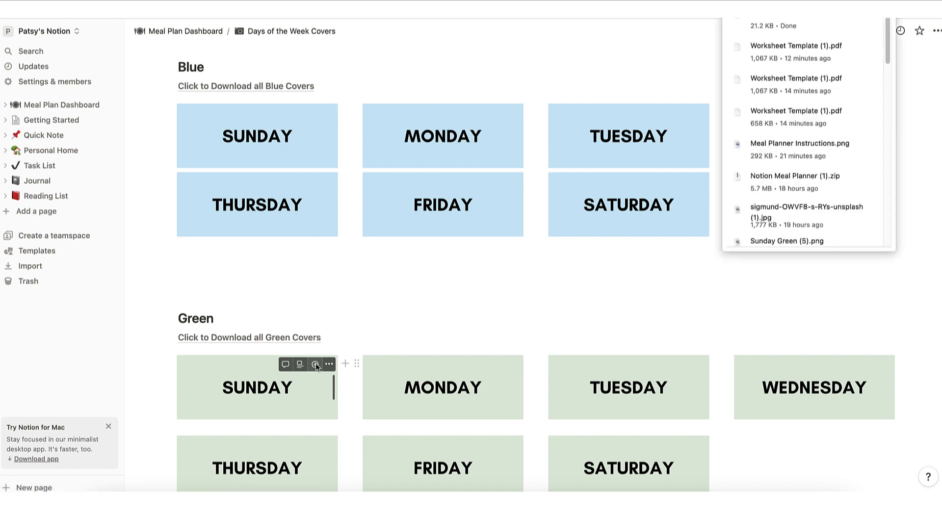
pyautogui.click(917, 160)
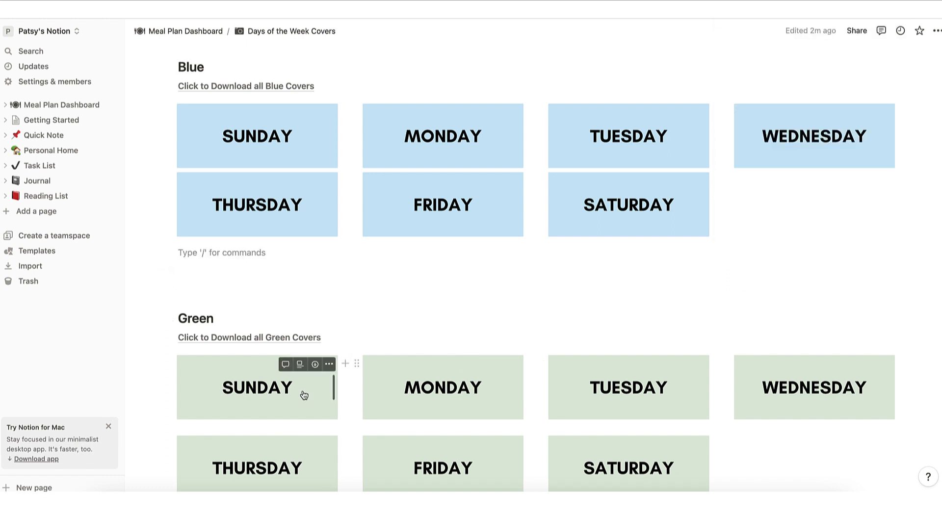
# Download the complete set of green covers, view the images in the extracted Green Covers folder, and return to Notion
pyautogui.moveTo(282, 339)
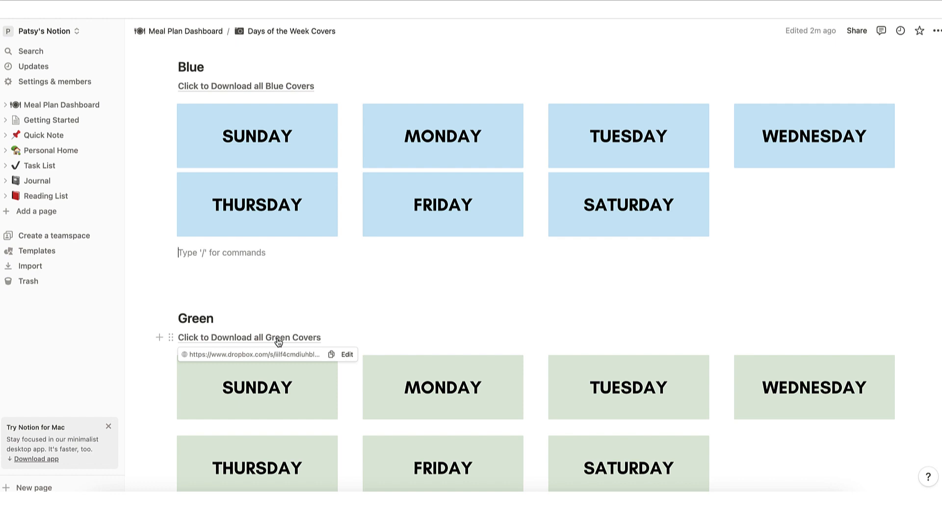
pyautogui.click(279, 342)
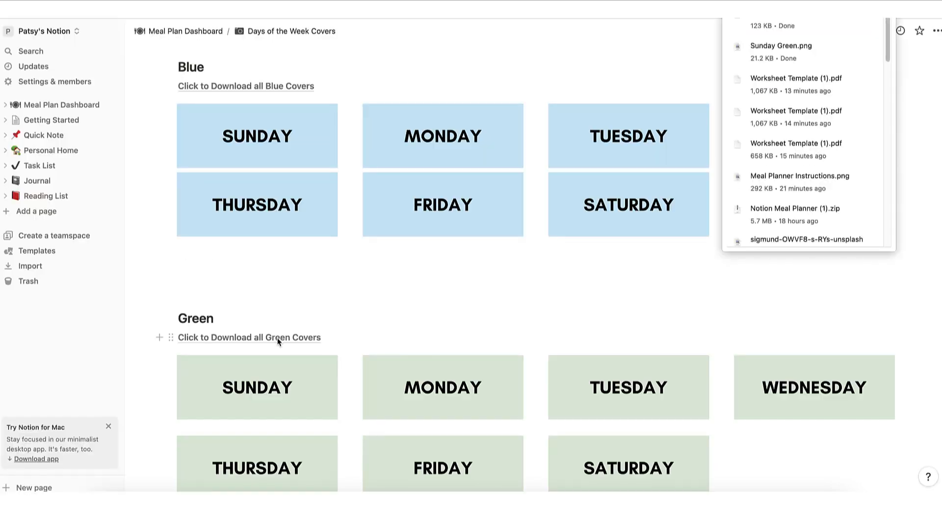
pyautogui.click(781, 25)
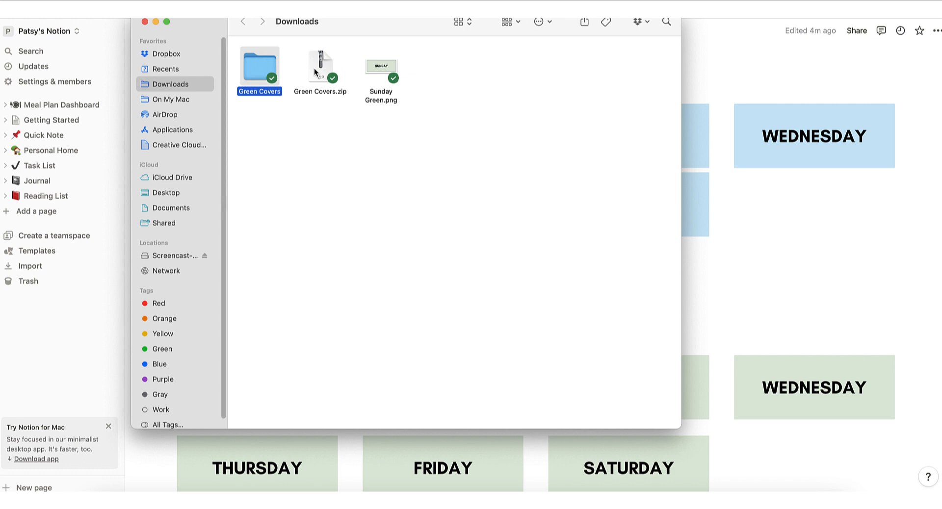
pyautogui.doubleClick(258, 70)
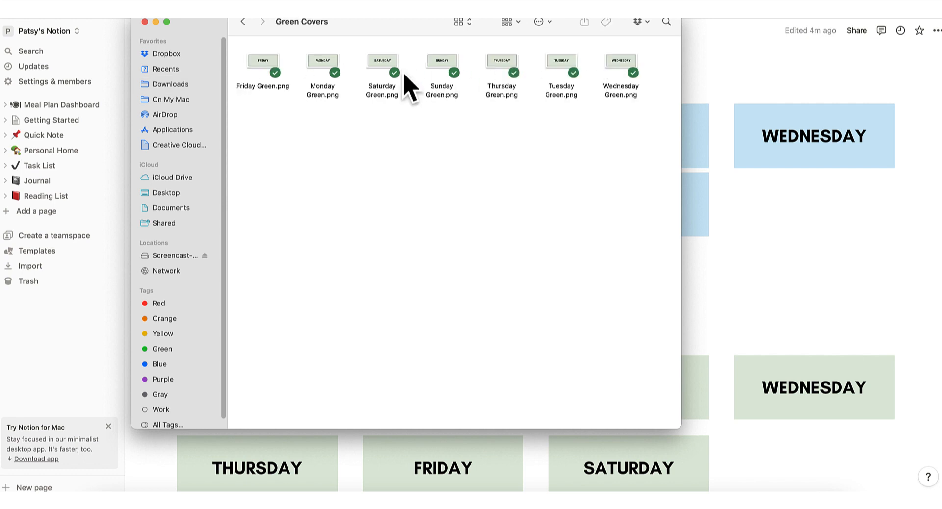
pyautogui.click(785, 218)
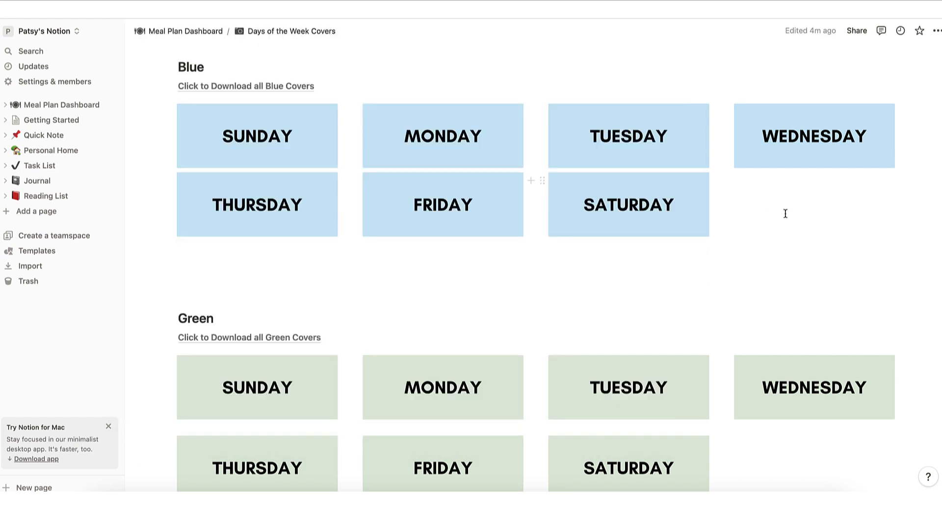
# Return to the Meal Plan Dashboard and open the Sunday entry in This Week's Meals
pyautogui.click(54, 105)
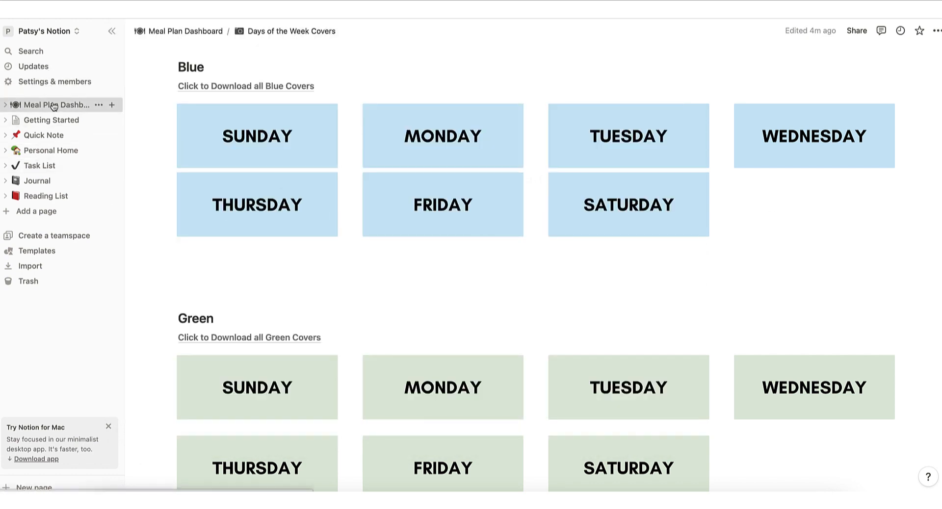
pyautogui.scroll(-6, 237, 271)
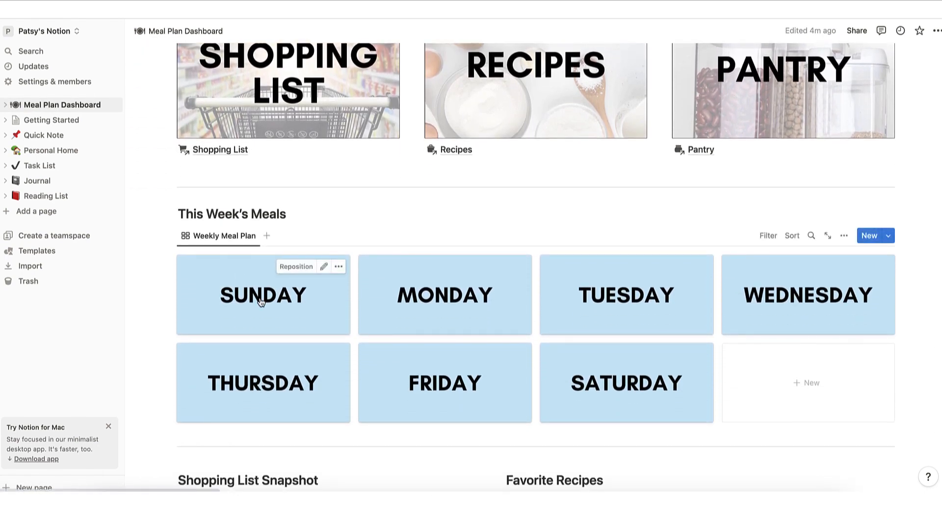
pyautogui.click(260, 300)
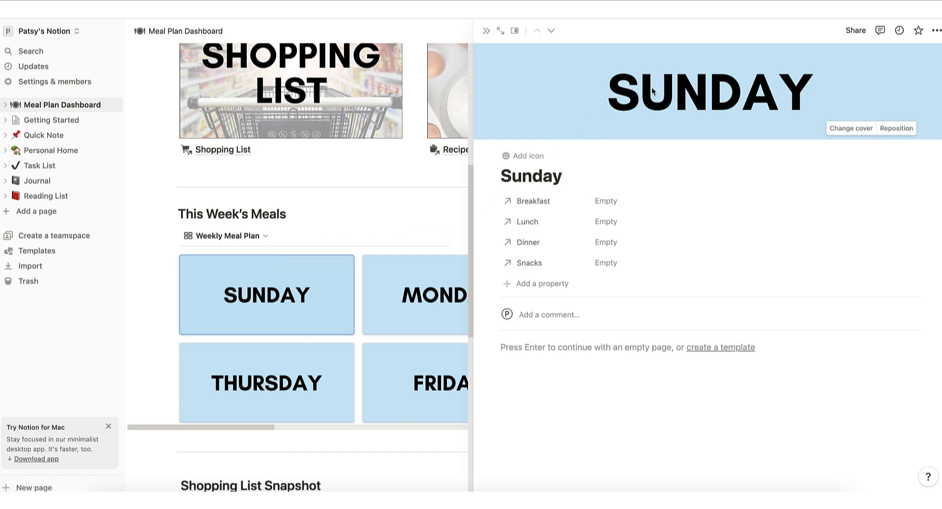
# Replace the Sunday page's cover with Sunday Green.png uploaded from the Green Covers folder, and close the page
pyautogui.click(844, 128)
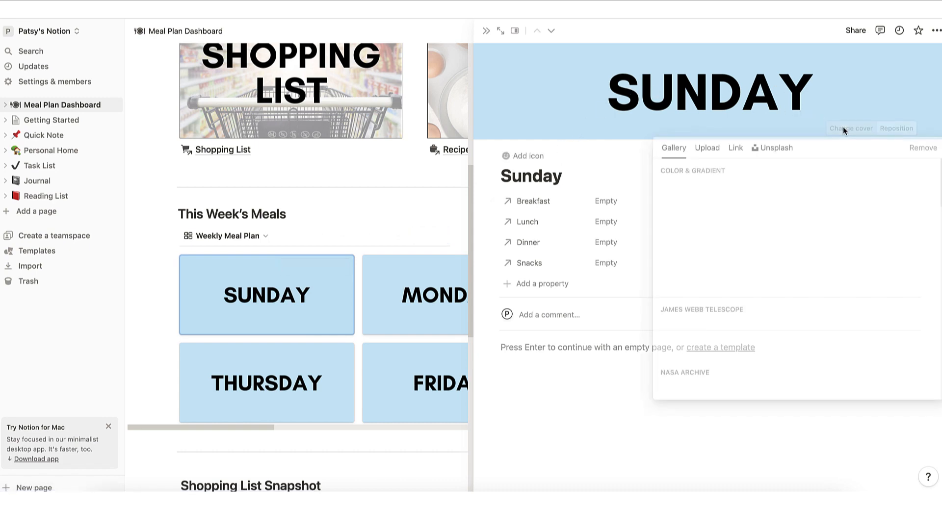
pyautogui.click(711, 153)
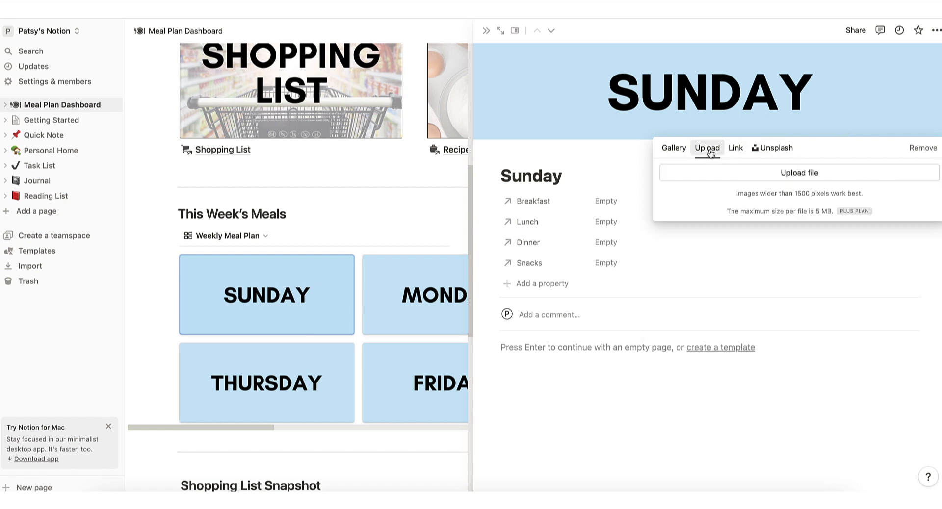
pyautogui.click(772, 176)
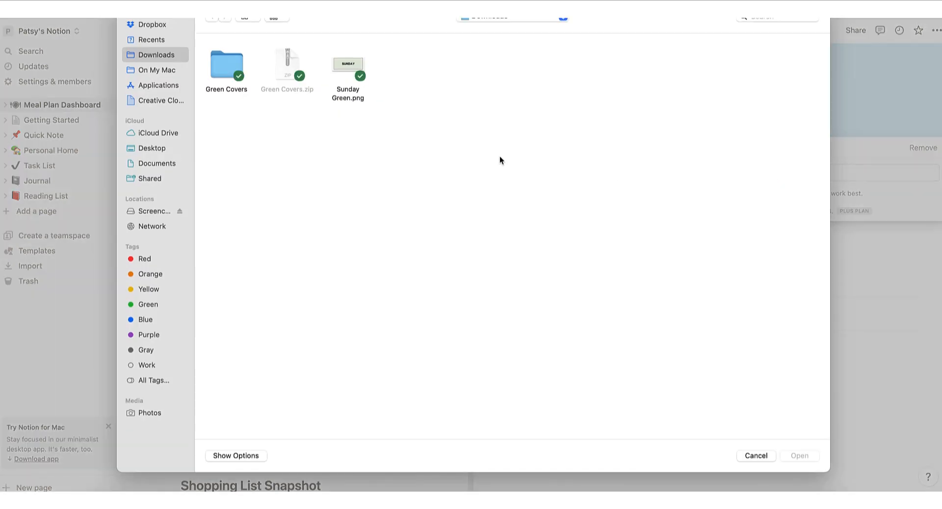
pyautogui.click(231, 63)
pyautogui.doubleClick(230, 63)
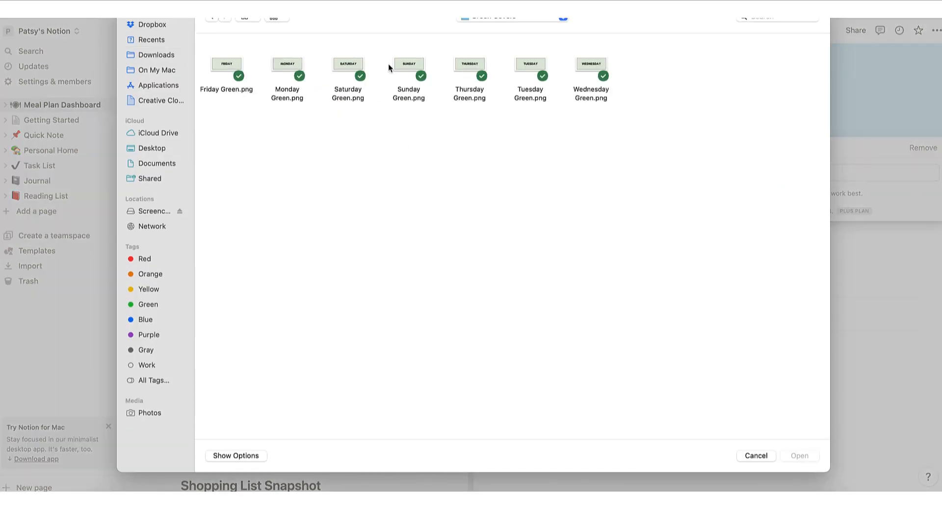
pyautogui.click(405, 63)
pyautogui.click(802, 456)
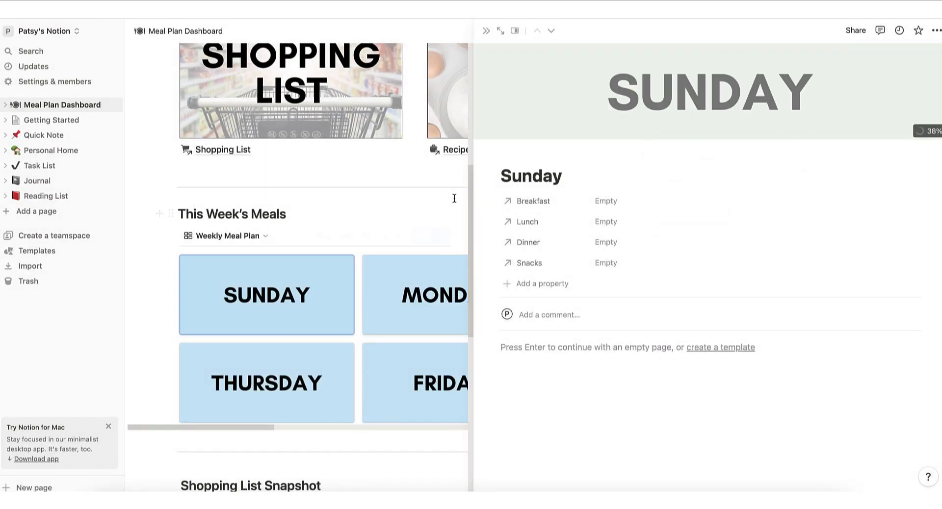
pyautogui.click(415, 211)
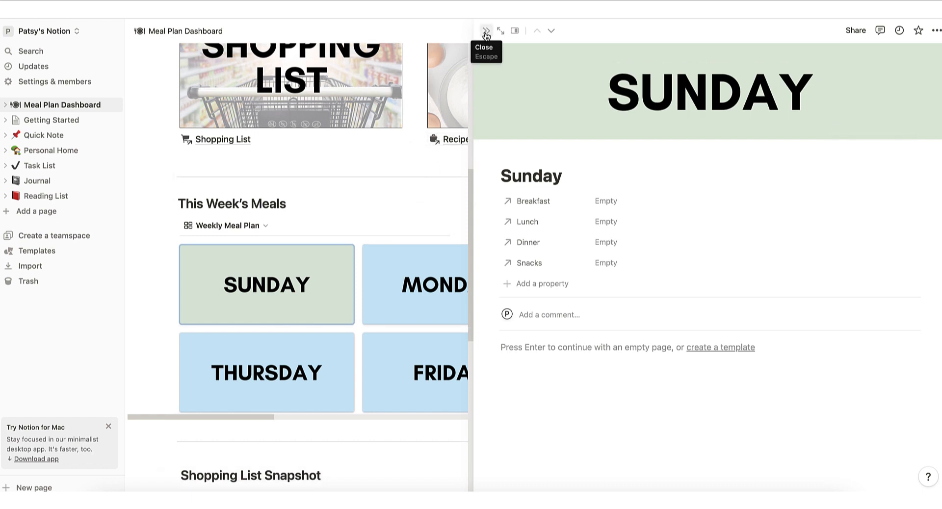
pyautogui.click(487, 31)
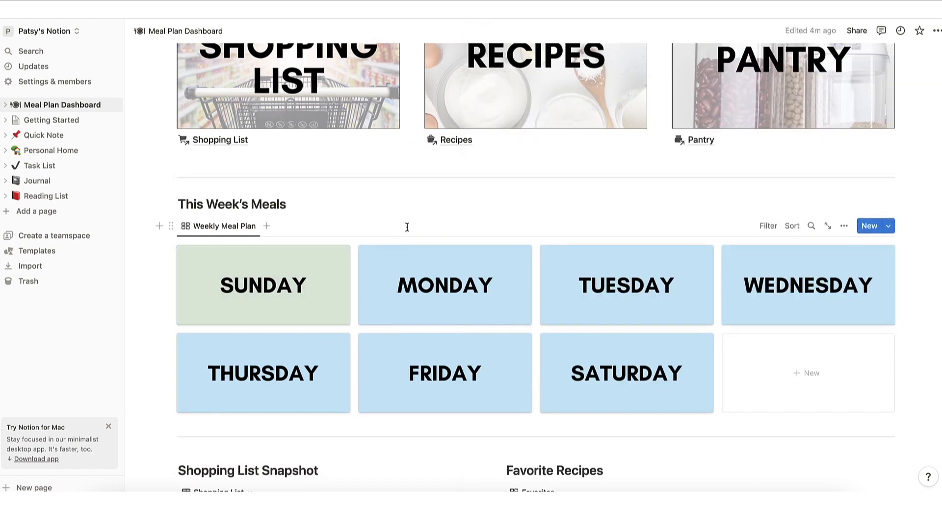
# Open the Shopping List page and add a new row with its Store set to Grocery Store
pyautogui.scroll(3, 406, 227)
pyautogui.scroll(1, 406, 227)
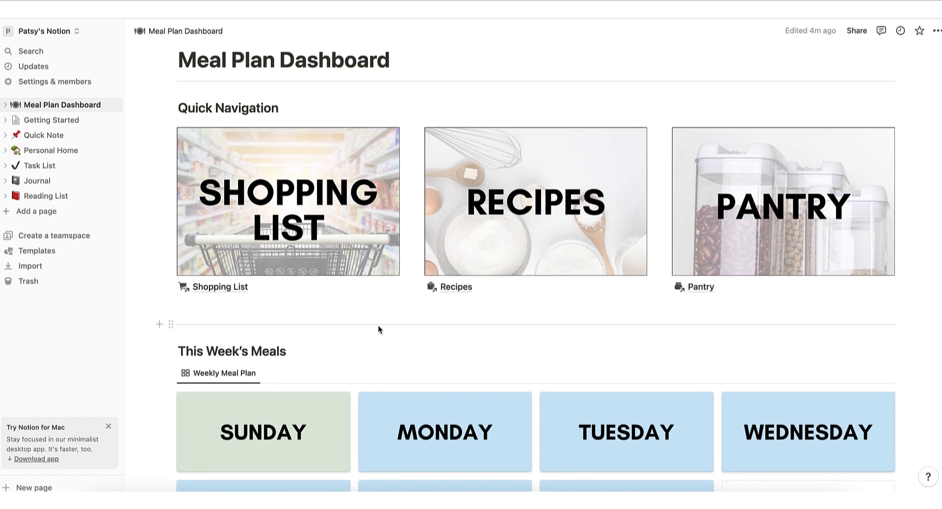
pyautogui.click(227, 289)
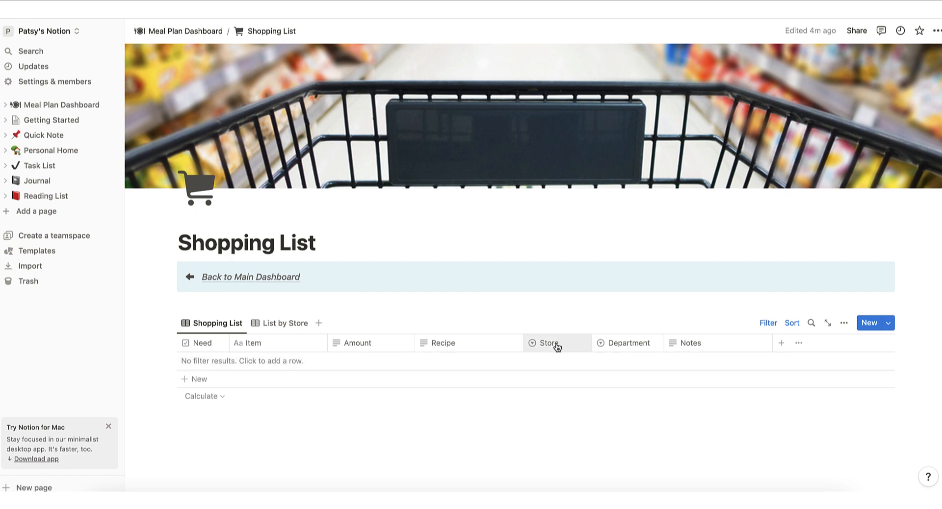
pyautogui.click(209, 363)
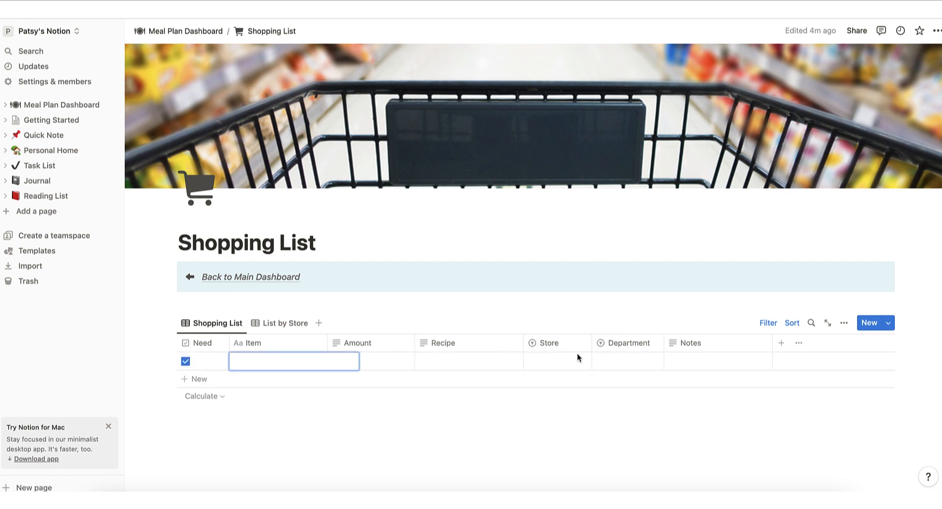
pyautogui.click(564, 361)
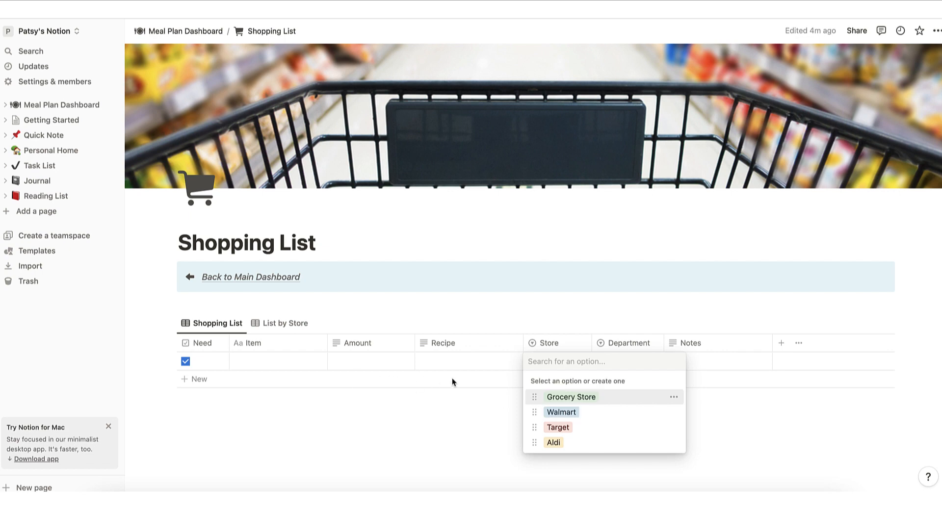
pyautogui.click(569, 396)
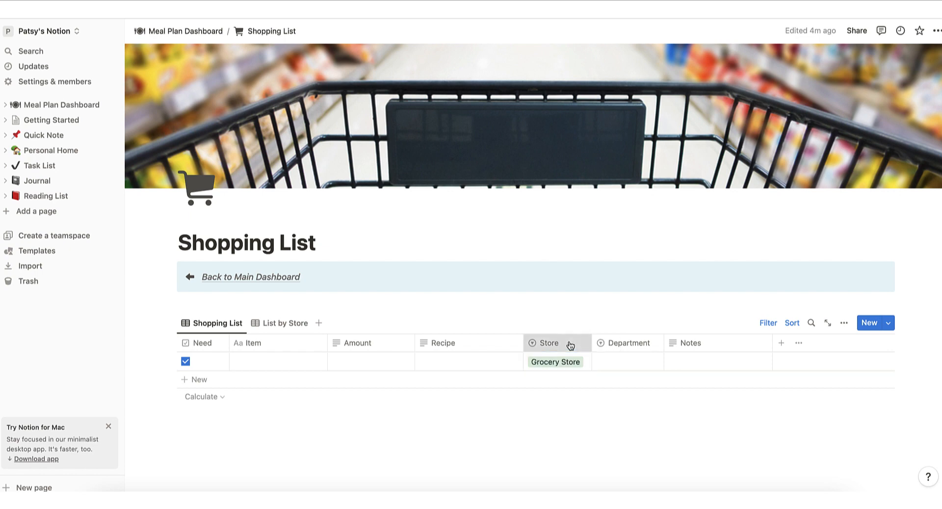
# Edit the Store property and rename its Grocery Store option to Publix
pyautogui.click(568, 344)
pyautogui.click(568, 211)
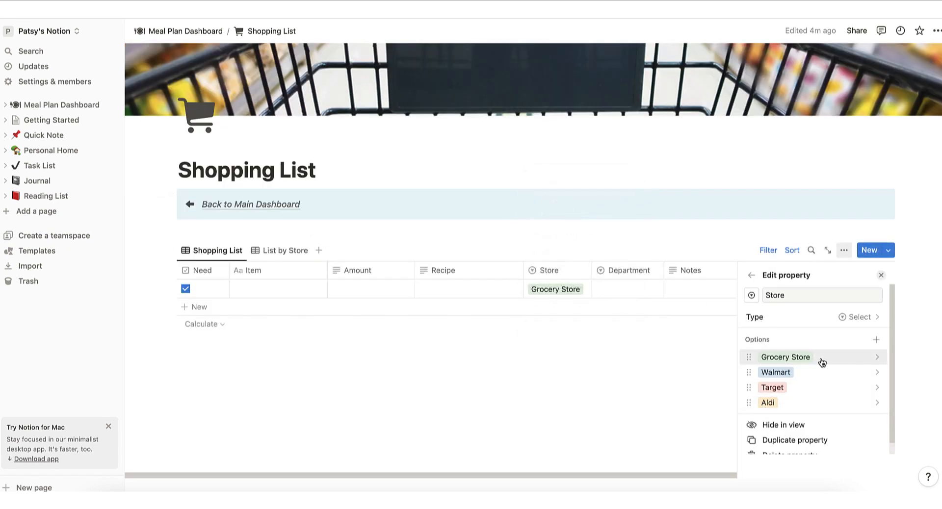
pyautogui.click(877, 358)
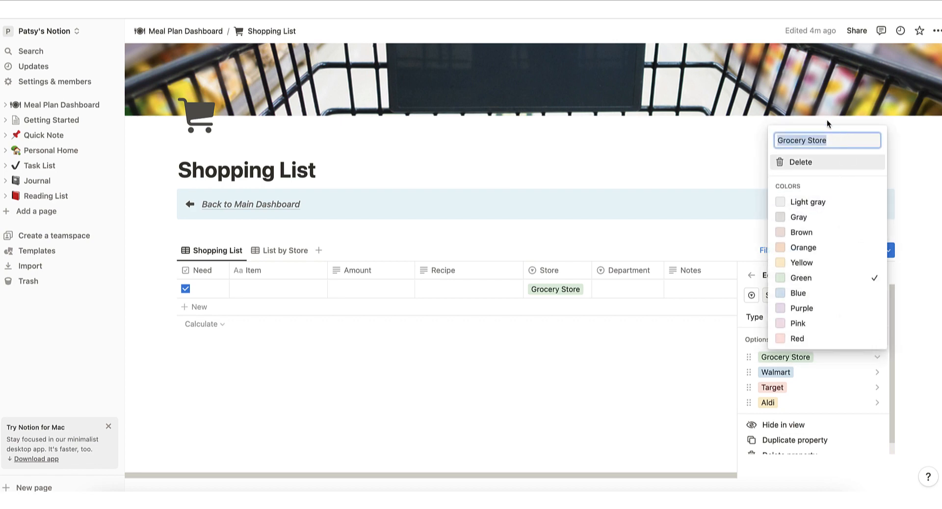
pyautogui.write('Publix')
pyautogui.press('Return')
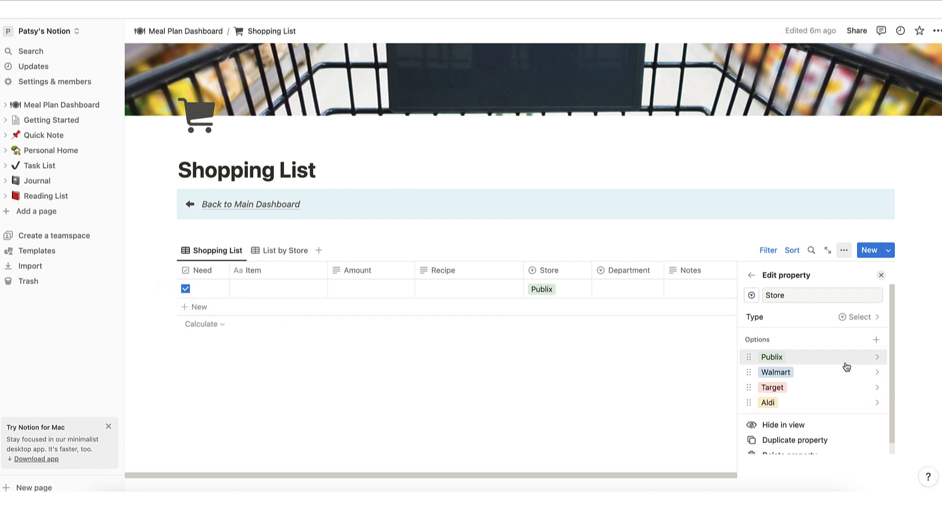
# Add a HyVee option to the Store property and set its color to purple
pyautogui.click(876, 340)
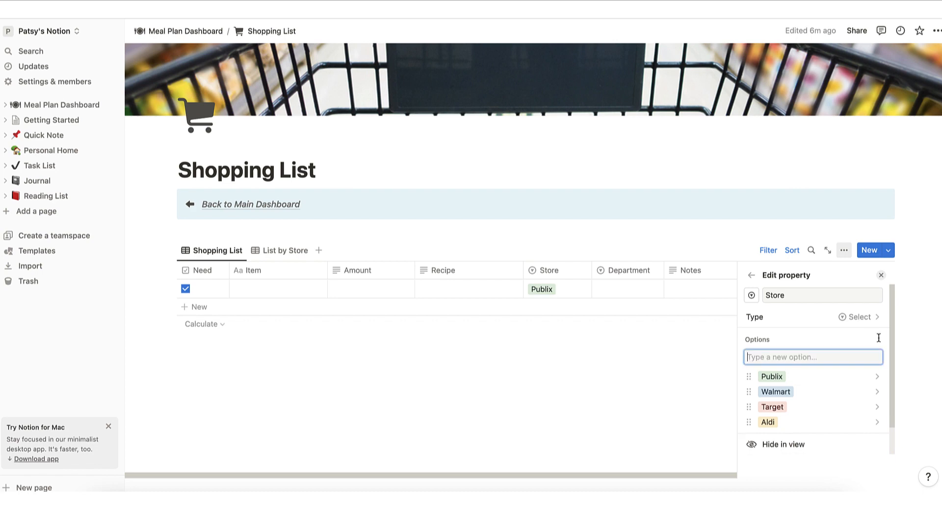
pyautogui.write('Hyv')
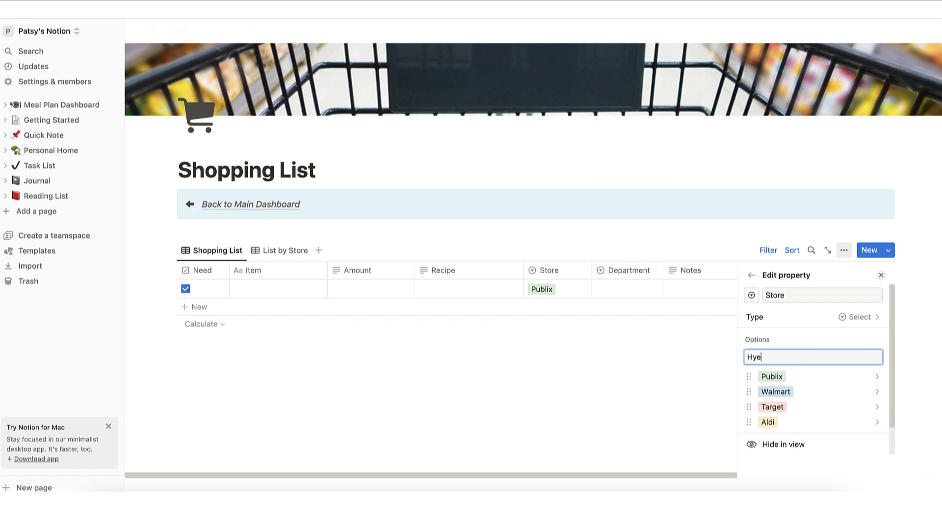
pyautogui.press('BackSpace')
pyautogui.write('Vee')
pyautogui.press('Return')
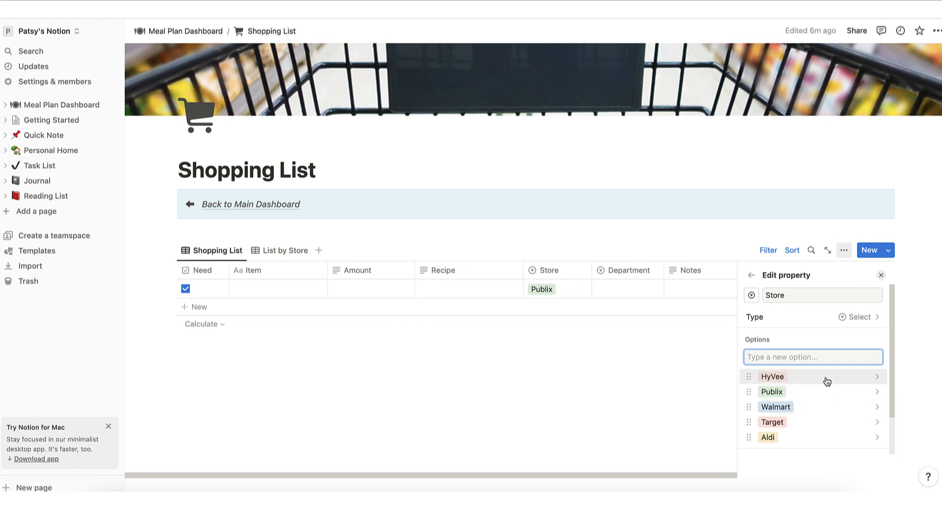
pyautogui.click(878, 380)
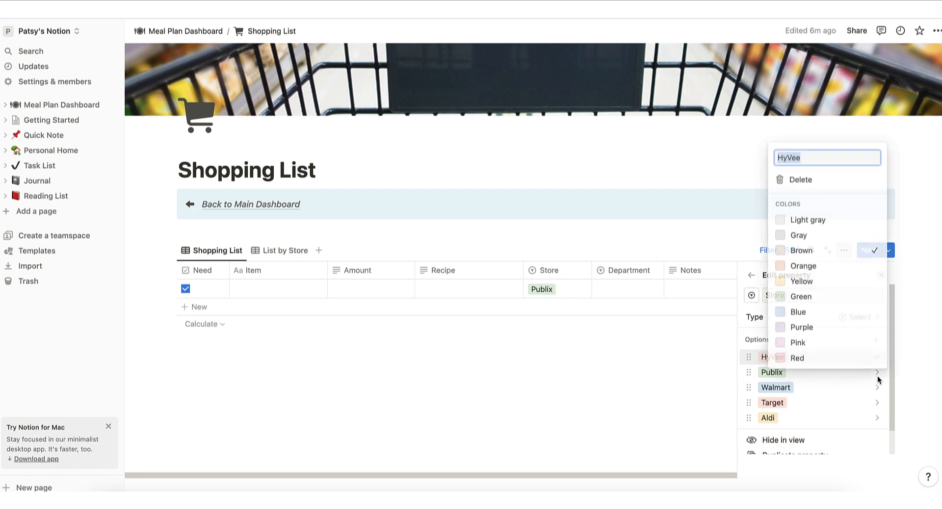
pyautogui.click(802, 329)
pyautogui.click(741, 349)
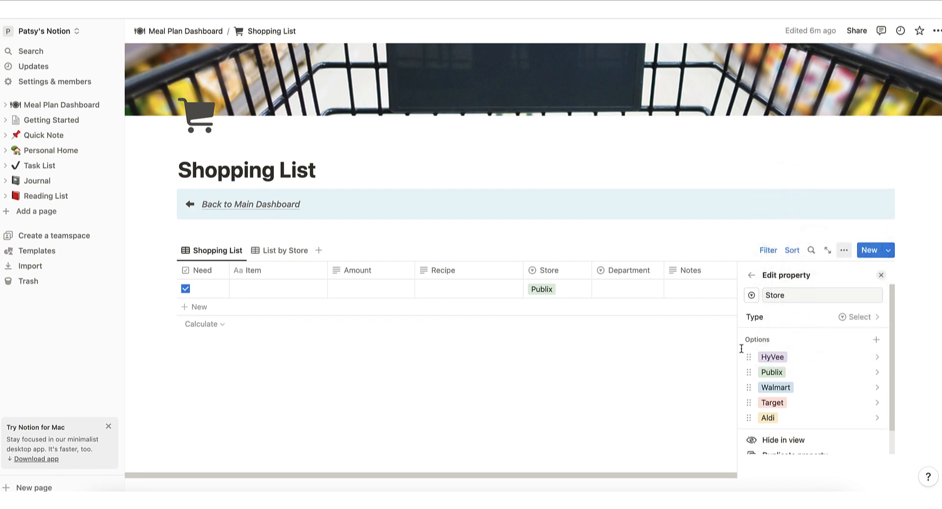
# Reorder the Store options alphabetically as Aldi, HyVee, Publix, Target and Walmart
pyautogui.moveTo(749, 418); pyautogui.dragTo(749, 371)
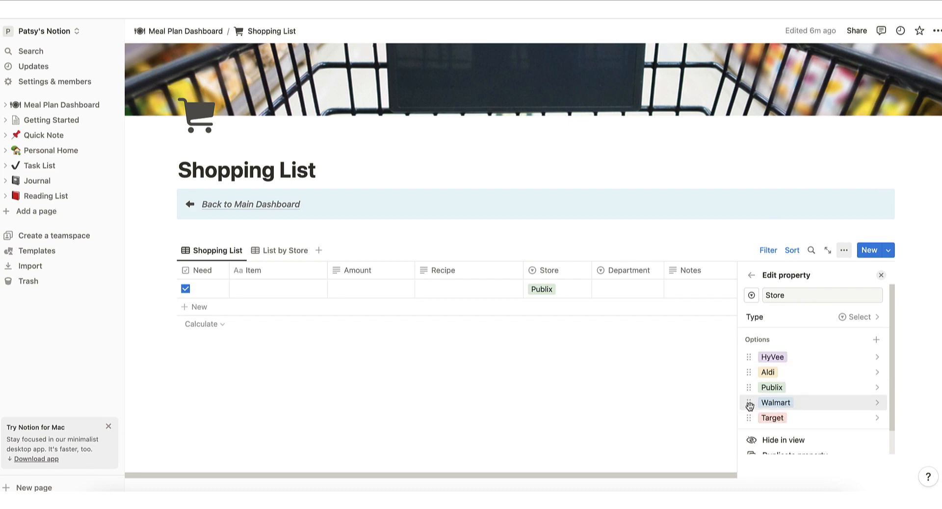
pyautogui.moveTo(749, 405); pyautogui.dragTo(749, 419)
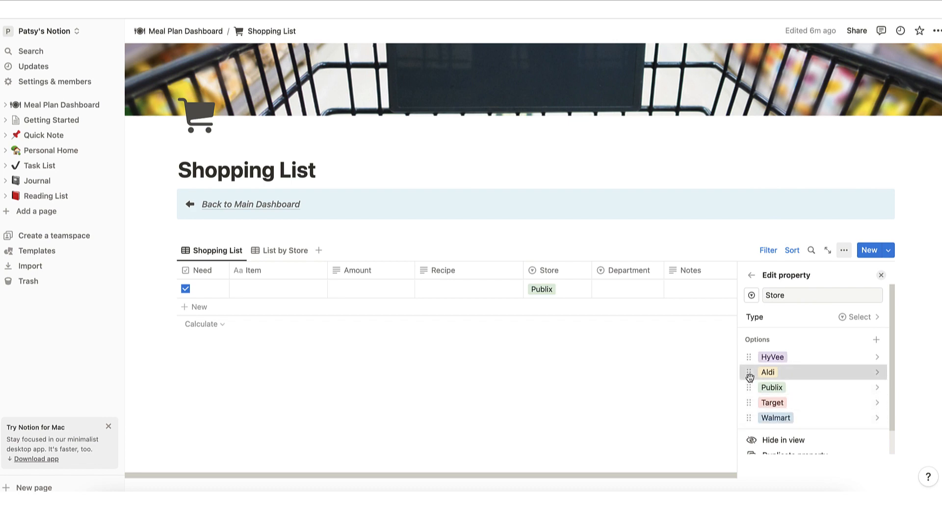
pyautogui.moveTo(749, 377); pyautogui.dragTo(748, 356)
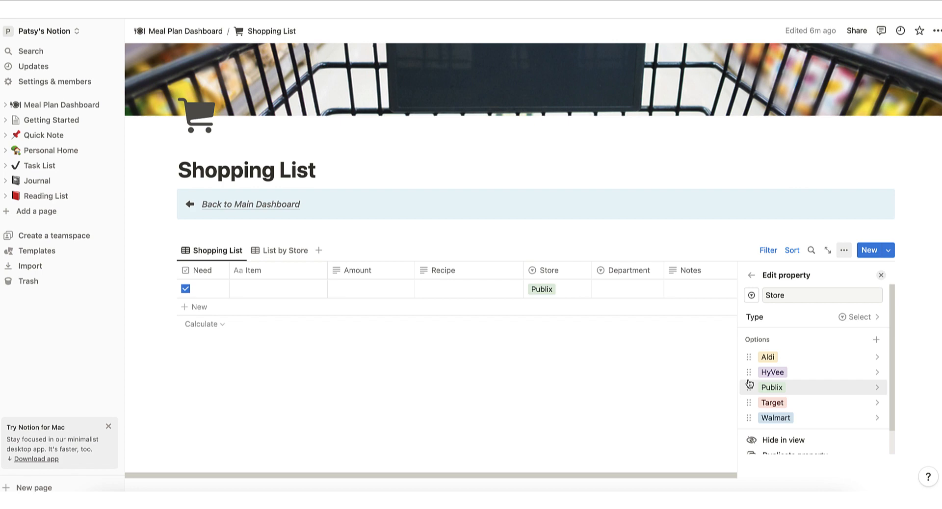
pyautogui.scroll(-2, 782, 390)
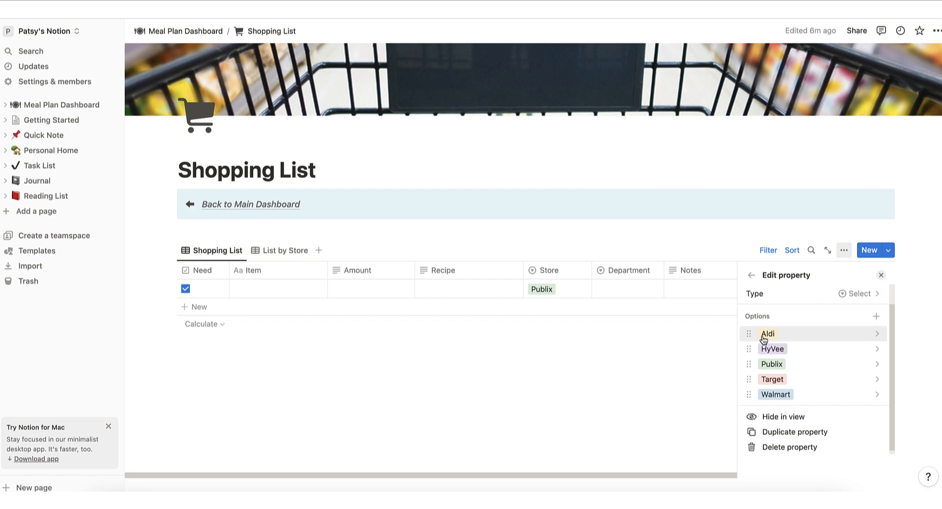
# Delete the Aldi option from the Store property and close the property editor
pyautogui.click(878, 334)
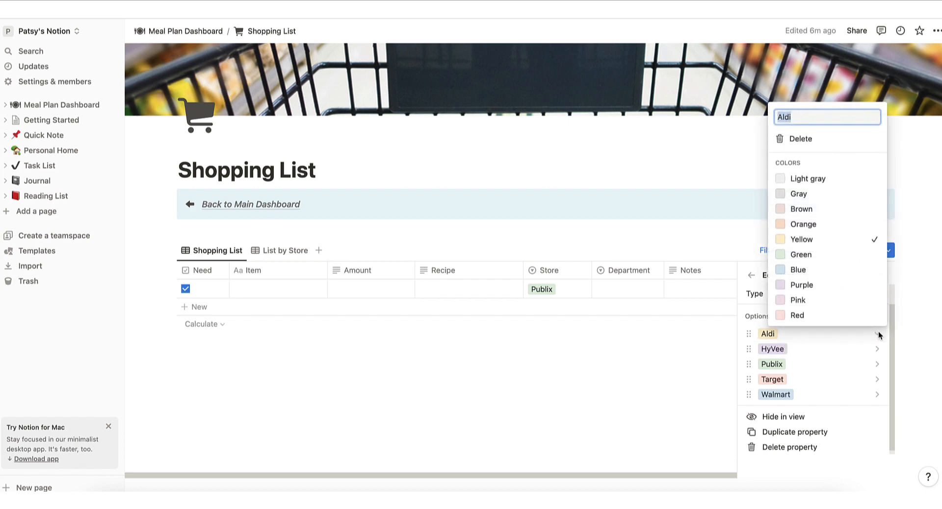
pyautogui.click(800, 140)
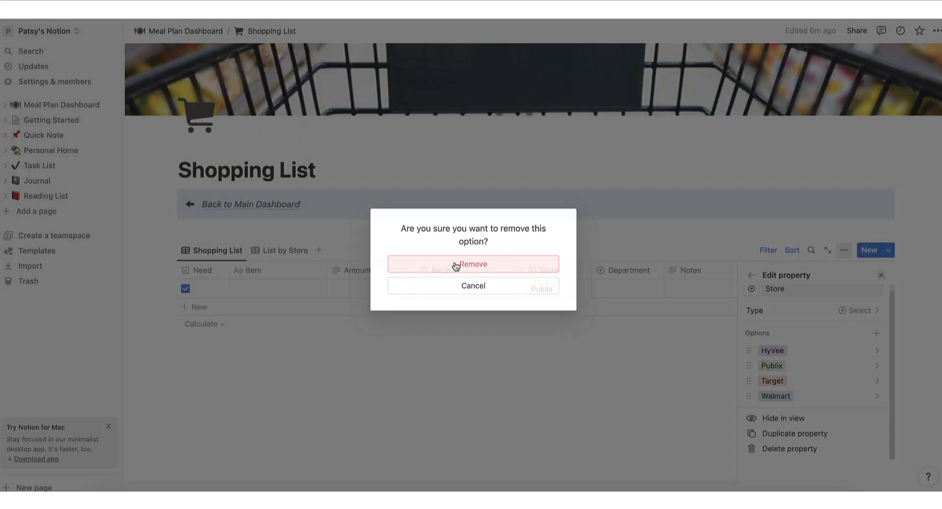
pyautogui.click(396, 264)
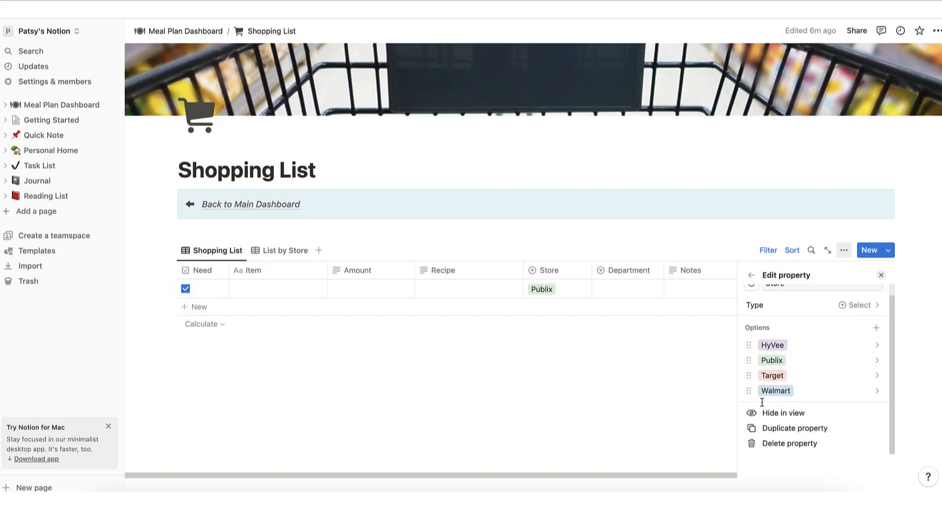
pyautogui.click(623, 294)
pyautogui.press('Escape')
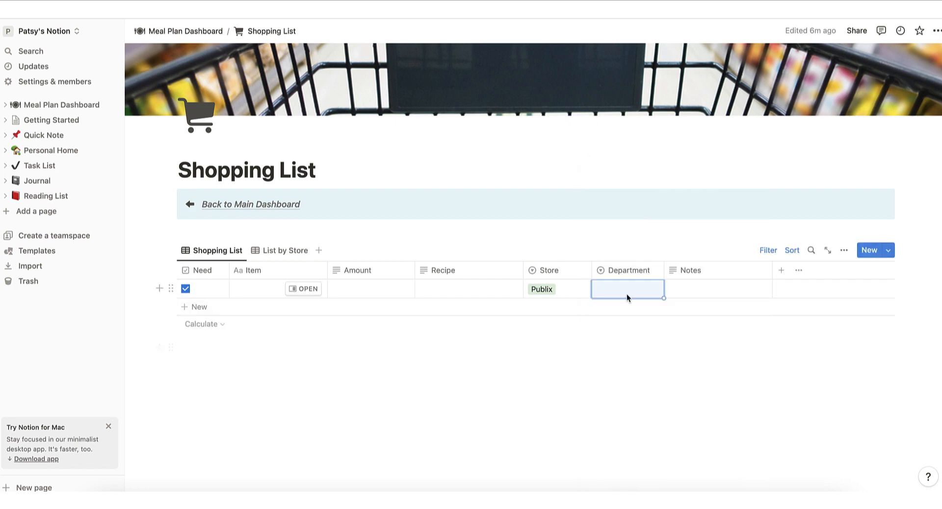
# Look through the Department options offered for the new shopping list row without choosing one
pyautogui.click(629, 295)
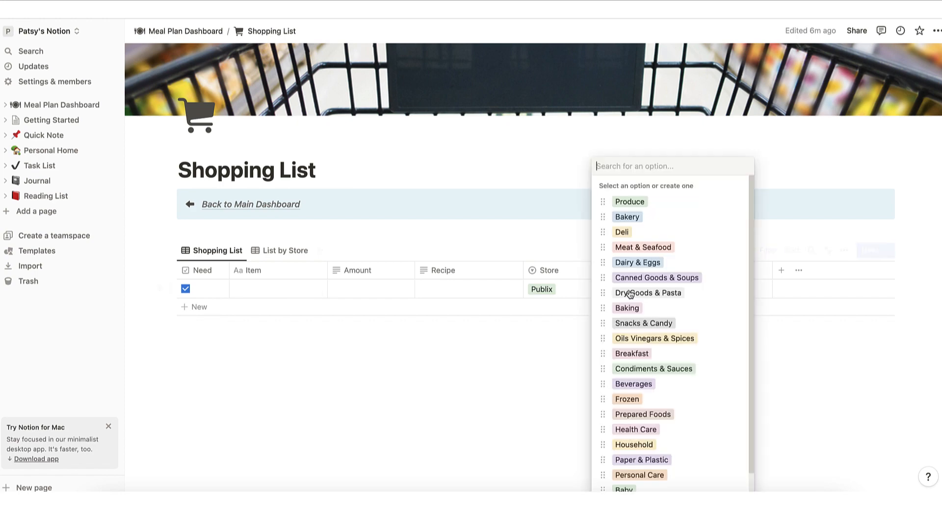
pyautogui.scroll(-1, 648, 365)
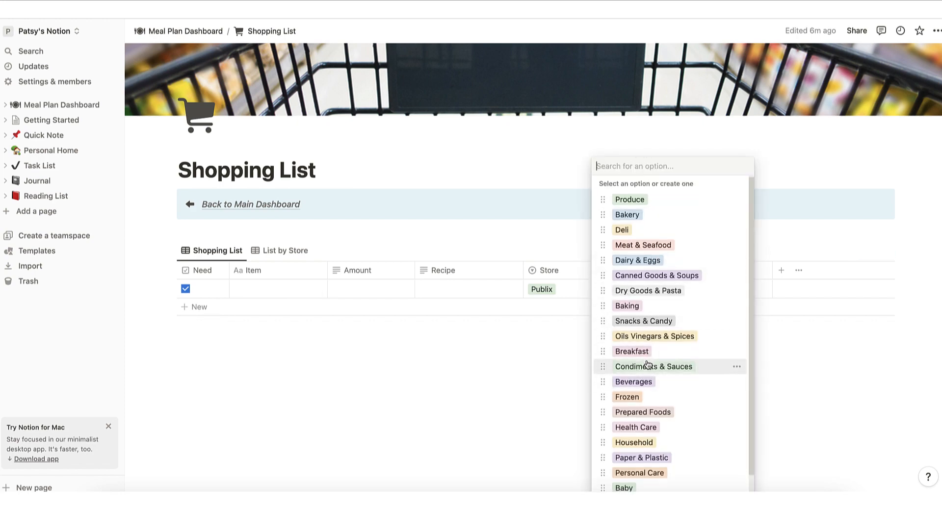
pyautogui.scroll(-1, 648, 365)
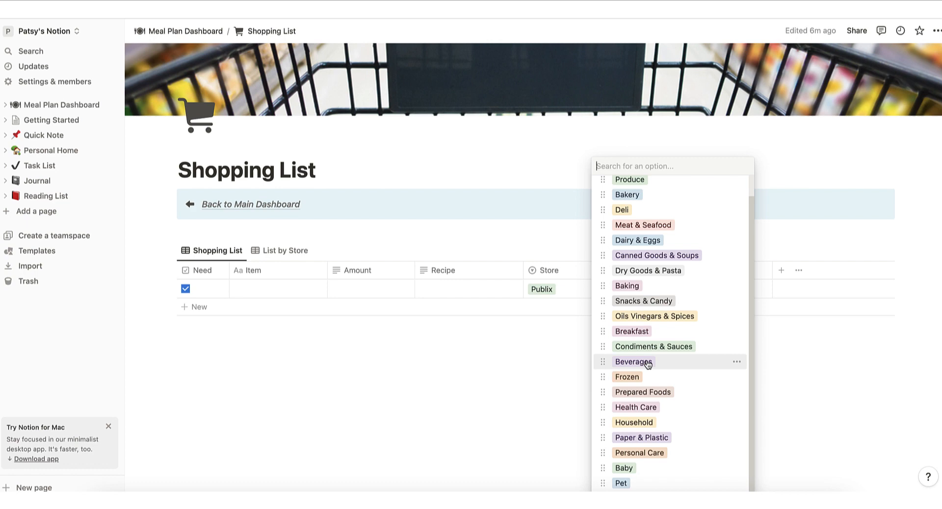
pyautogui.click(455, 373)
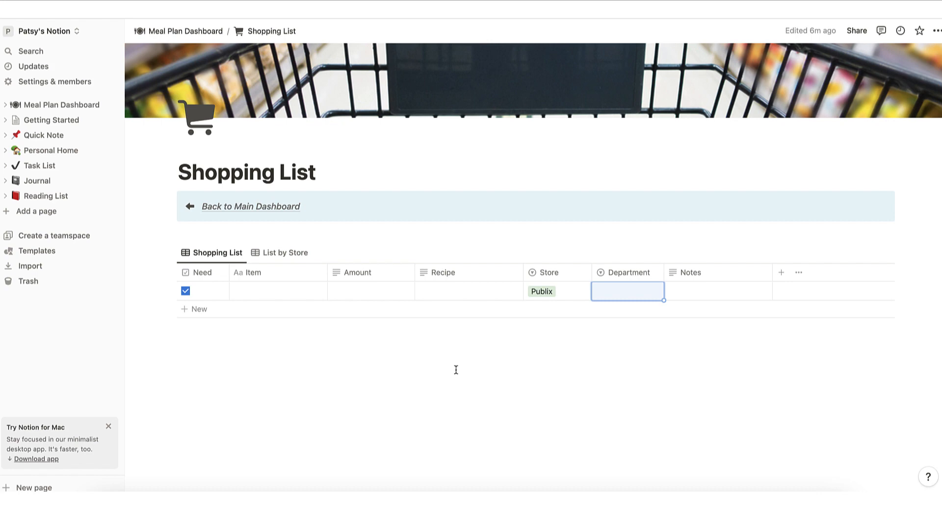
# Edit the Department property and rename its Produce option to Aisle 1 - Produce
pyautogui.click(638, 274)
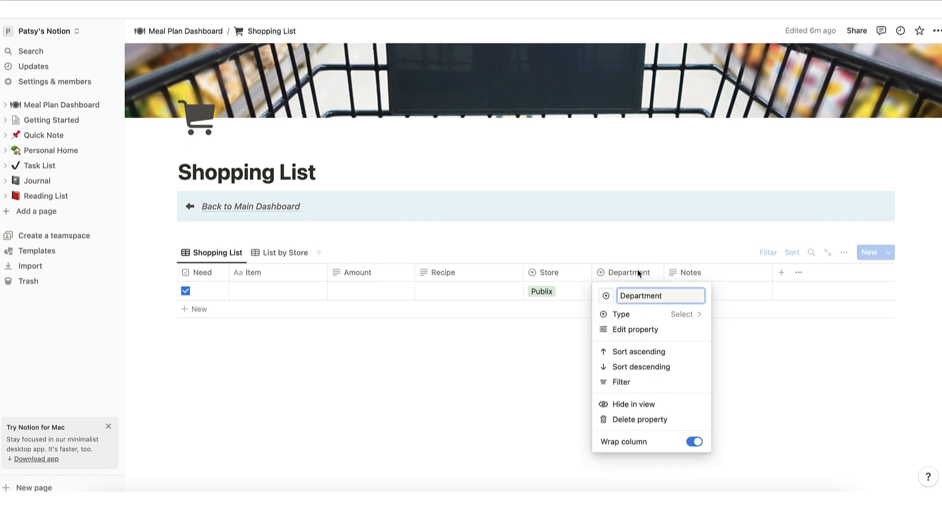
pyautogui.click(631, 333)
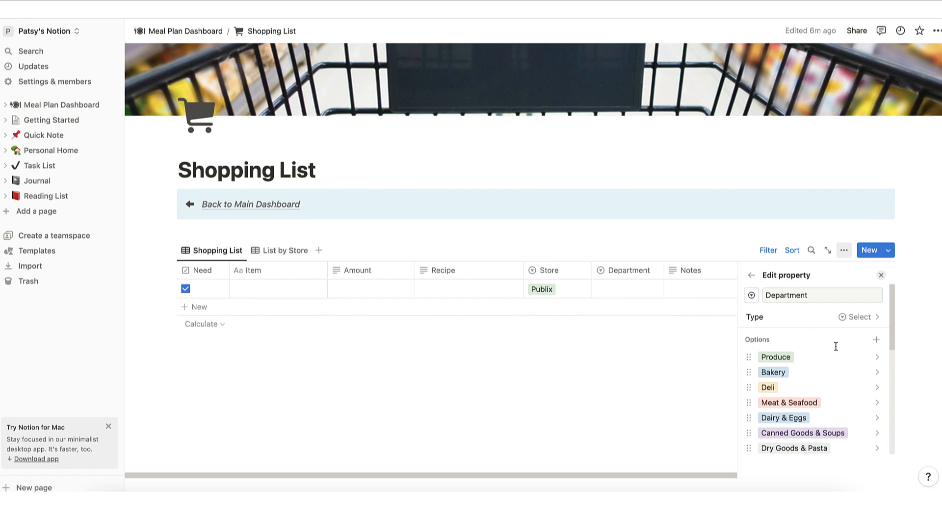
pyautogui.scroll(-5, 836, 351)
pyautogui.scroll(-3, 836, 350)
pyautogui.scroll(10, 836, 351)
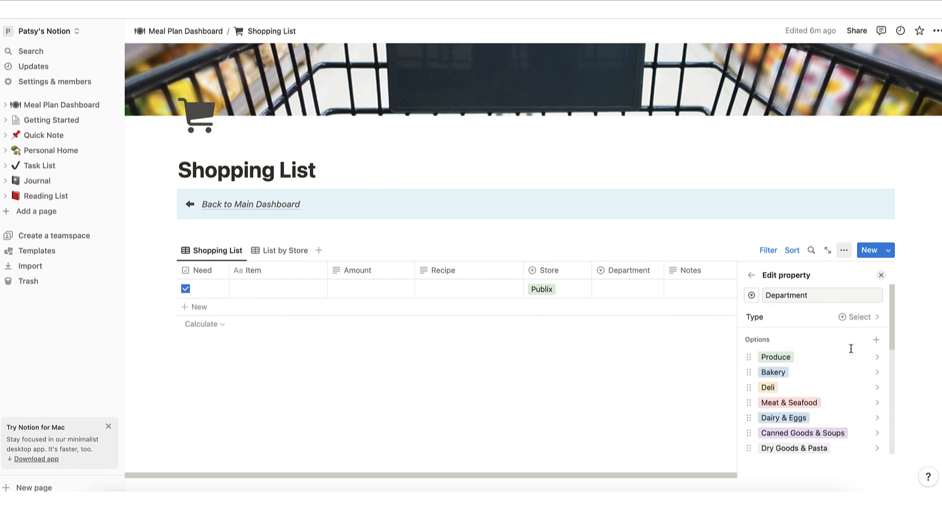
pyautogui.click(880, 360)
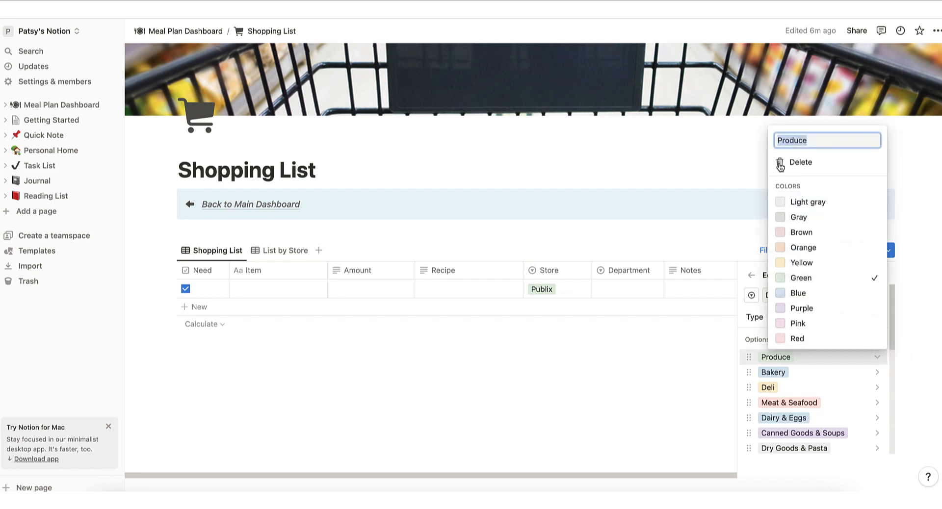
pyautogui.click(815, 139)
pyautogui.press('Left')
pyautogui.press('Left')
pyautogui.press('Left')
pyautogui.press('Left')
pyautogui.press('Left')
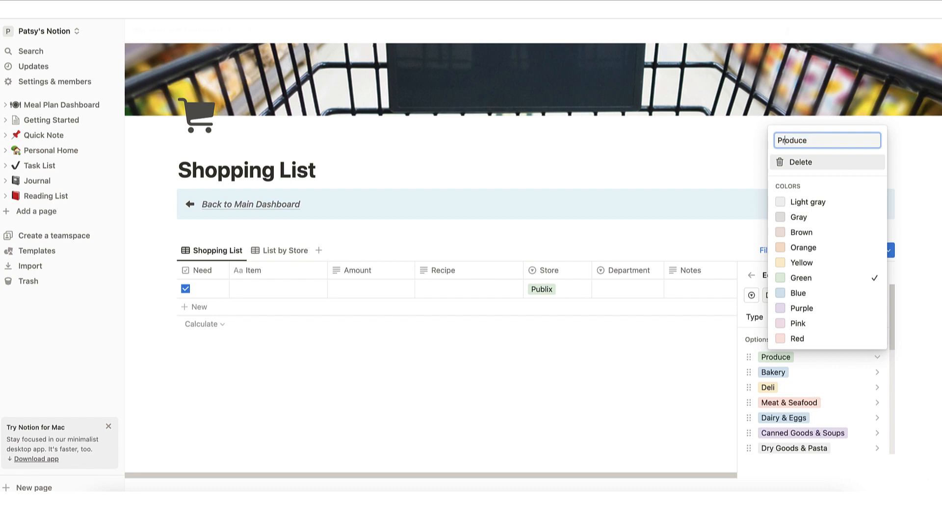
pyautogui.write('Aisle 1 -')
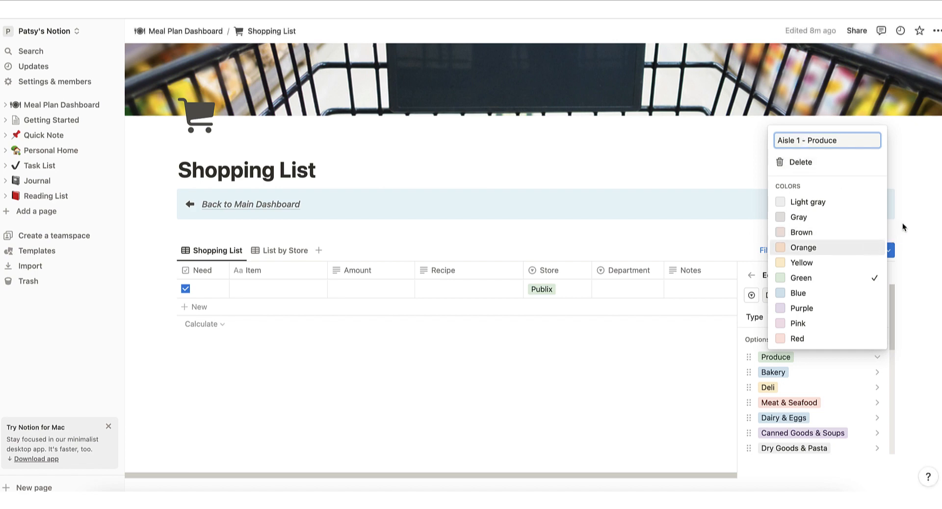
pyautogui.click(911, 275)
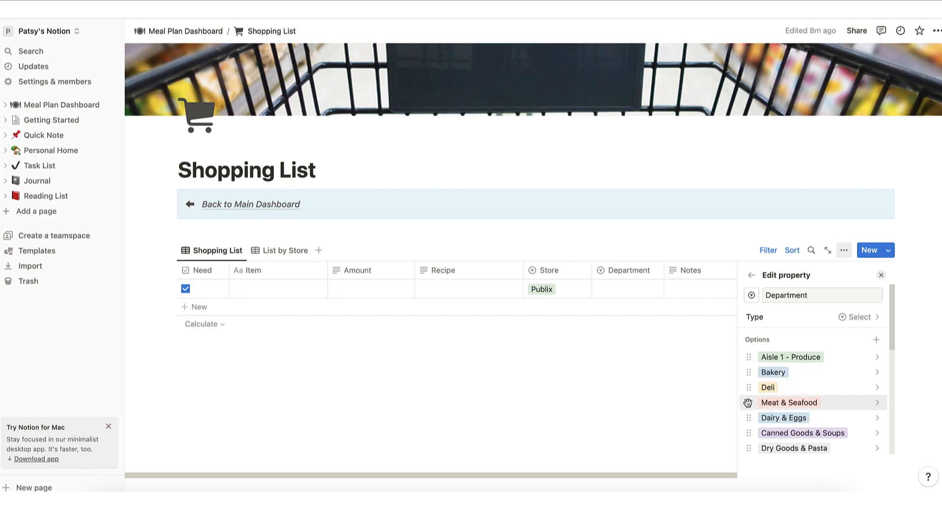
# Reorder the Department options so Meat & Seafood follows Aisle 1 - Produce and Canned Goods & Soups comes before Dairy & Eggs
pyautogui.moveTo(749, 402); pyautogui.dragTo(747, 375)
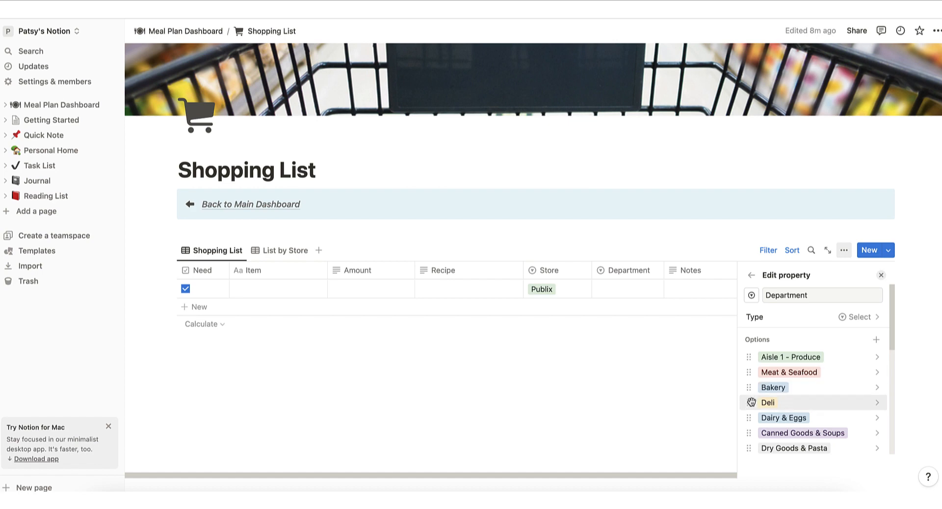
pyautogui.moveTo(749, 433); pyautogui.dragTo(747, 406)
# Rename the Baking option of the Department property to Baking Oils & Spices and close the property editor
pyautogui.scroll(-3, 747, 406)
pyautogui.scroll(-2, 747, 406)
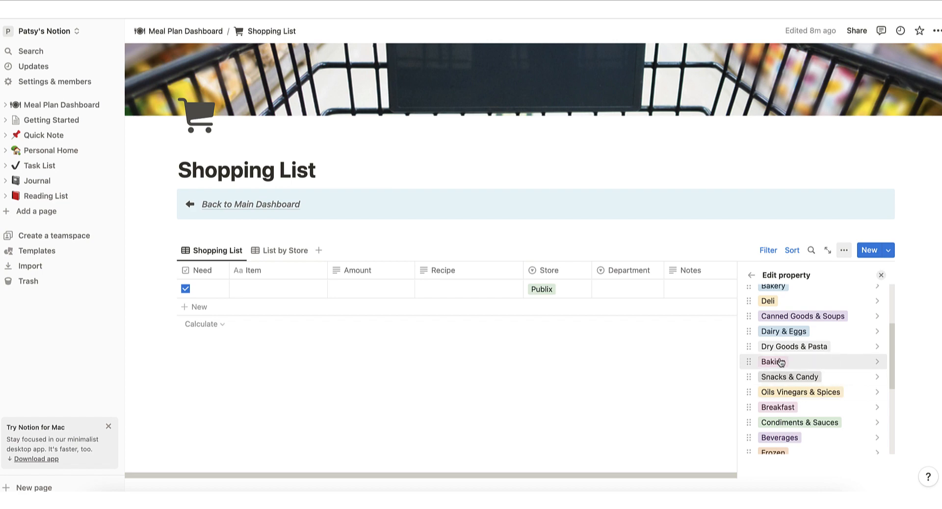
pyautogui.click(878, 362)
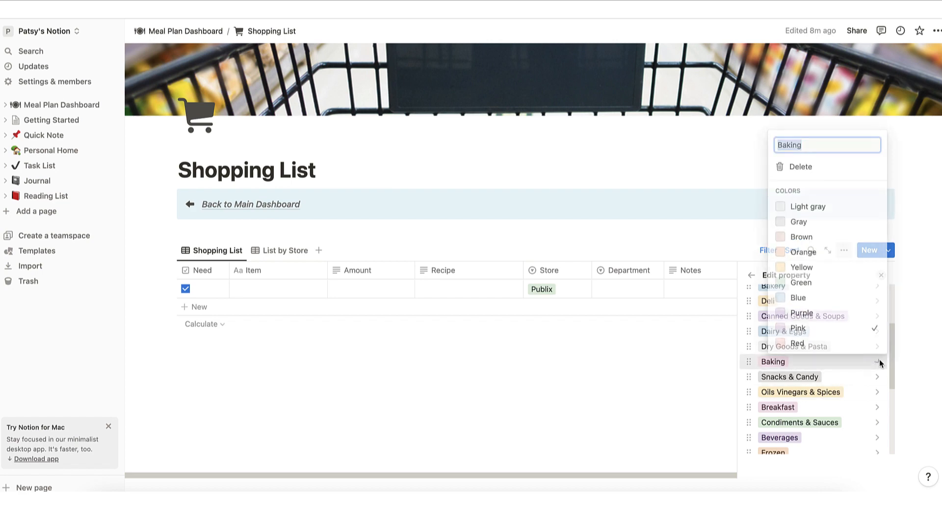
pyautogui.click(835, 144)
pyautogui.write('O')
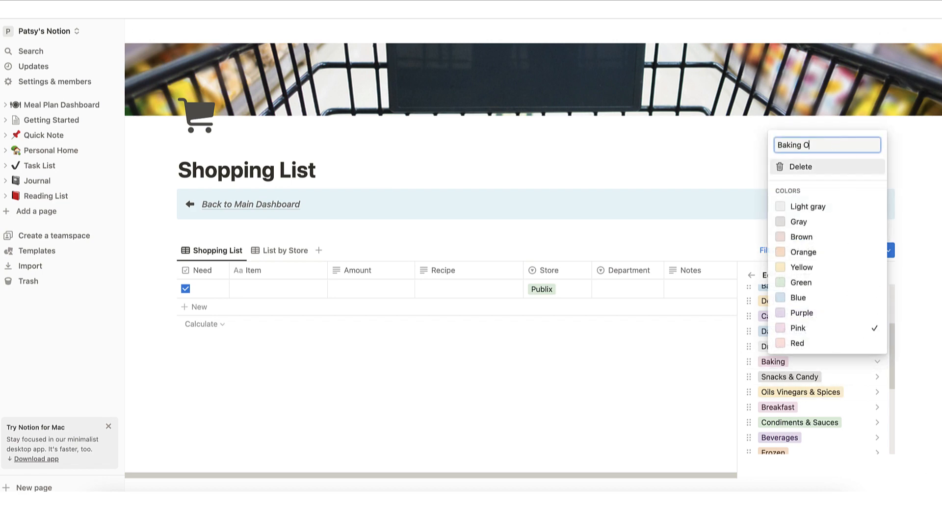
pyautogui.write('ils & Spices')
pyautogui.press('Return')
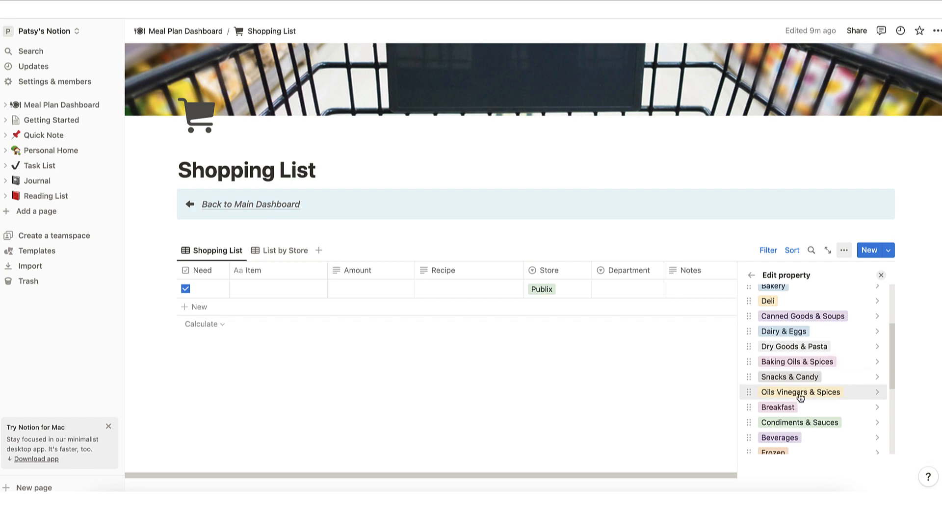
pyautogui.click(667, 388)
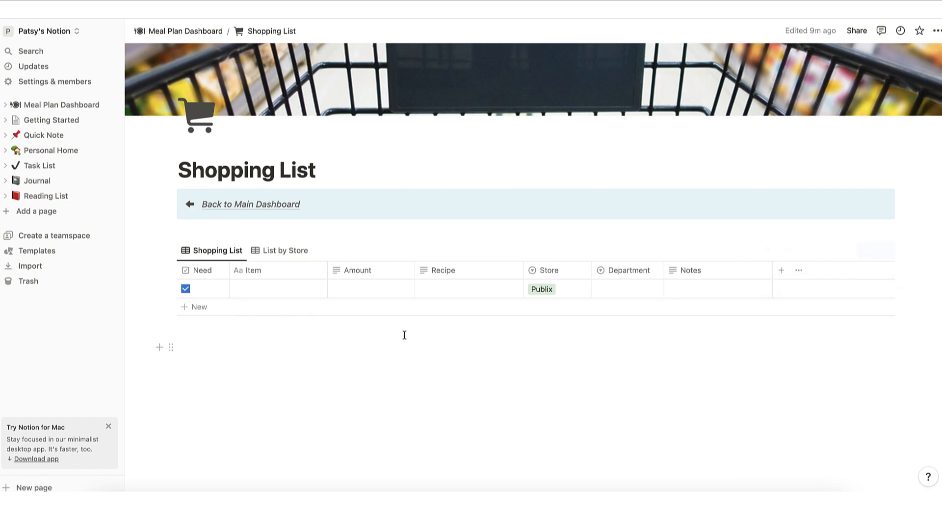
# Show the shopping list grouped by store and look through the store groups
pyautogui.click(285, 251)
pyautogui.scroll(-2, 315, 326)
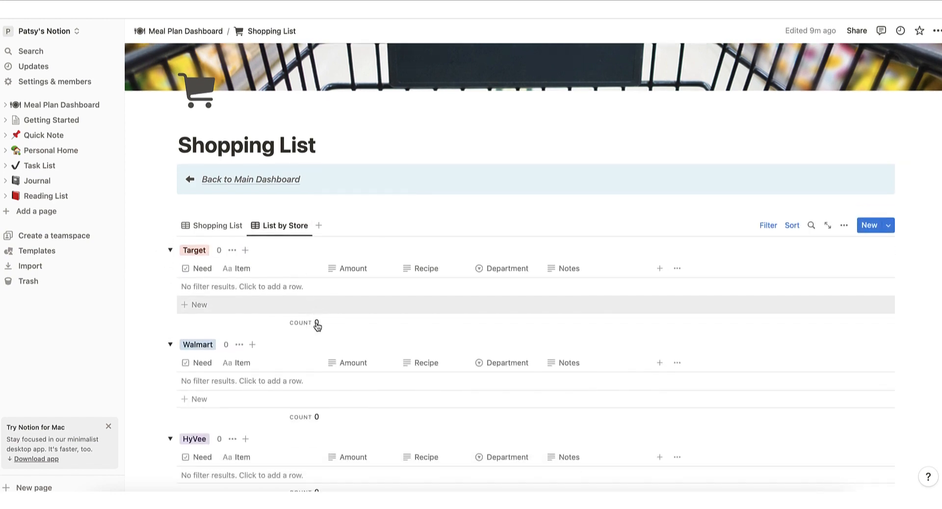
pyautogui.scroll(-5, 316, 325)
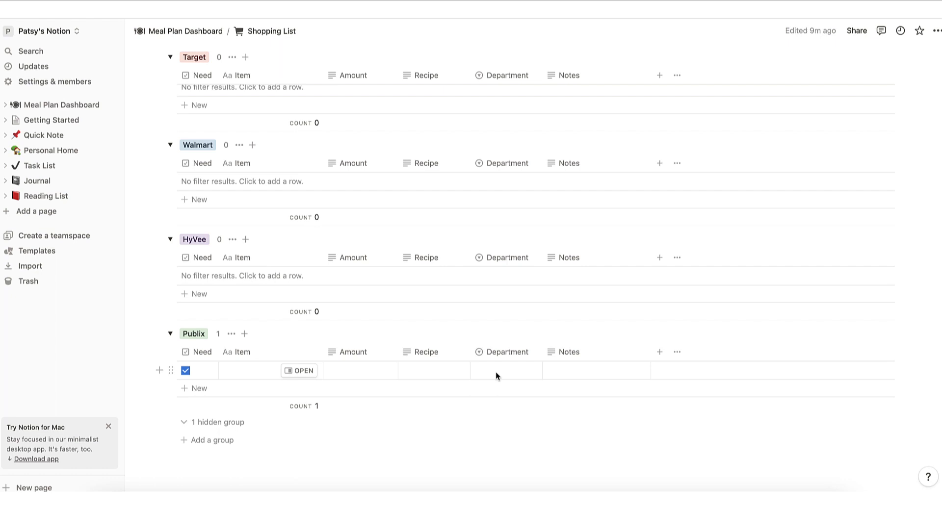
pyautogui.scroll(6, 495, 372)
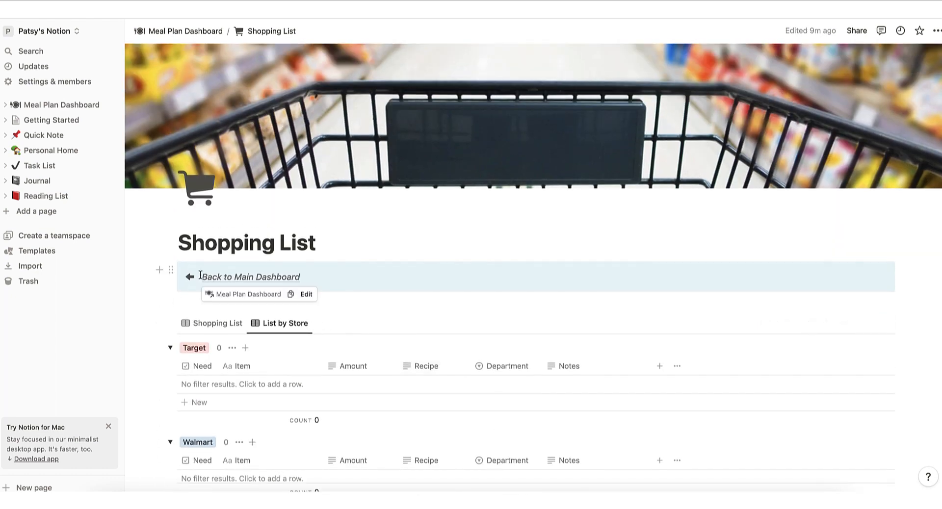
# Uncheck Need for the Publix row in the Shopping List view and return to the main dashboard
pyautogui.click(211, 323)
pyautogui.click(186, 361)
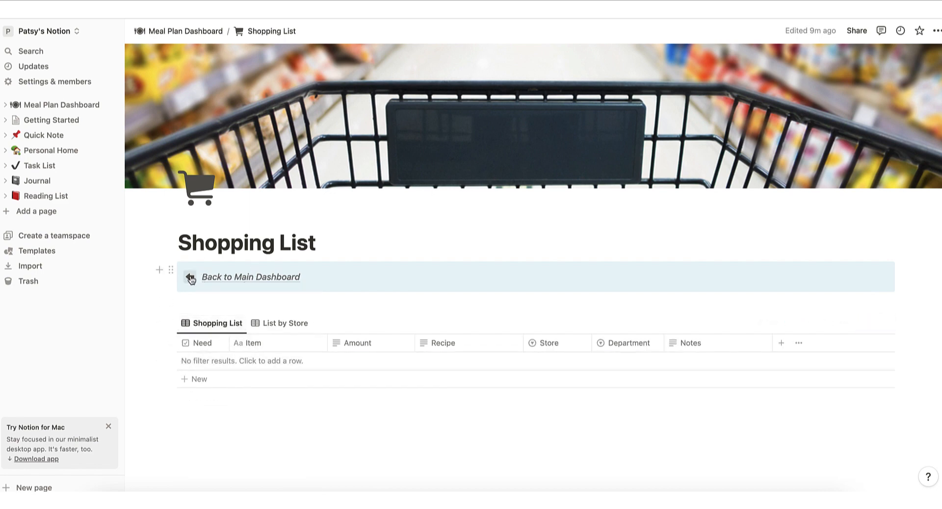
pyautogui.click(224, 276)
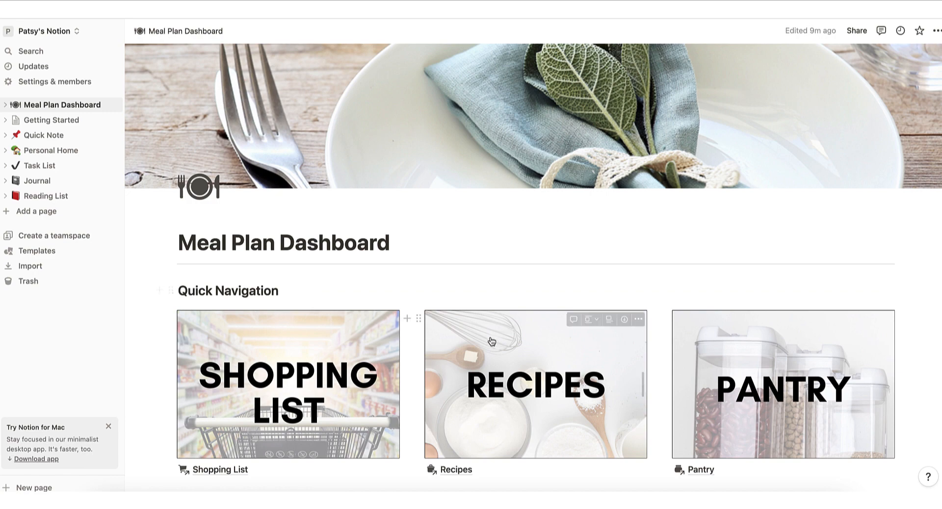
# Open the Pantry page from the dashboard and look through its food sections
pyautogui.scroll(-3, 522, 264)
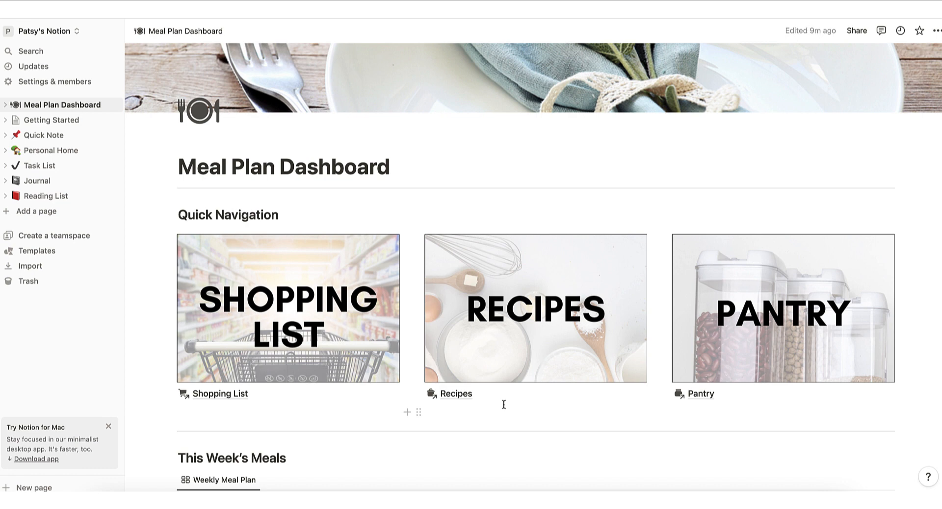
pyautogui.click(704, 394)
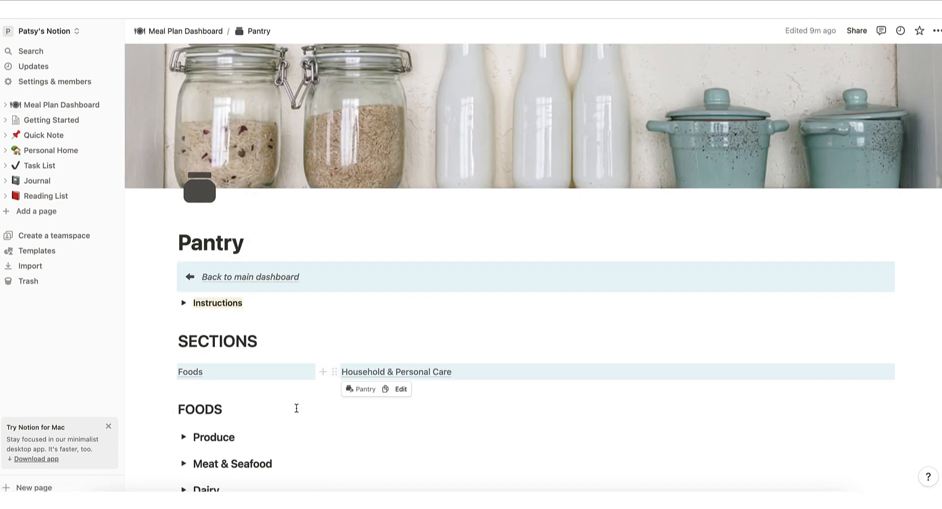
pyautogui.scroll(-2, 295, 410)
pyautogui.scroll(-10, 251, 276)
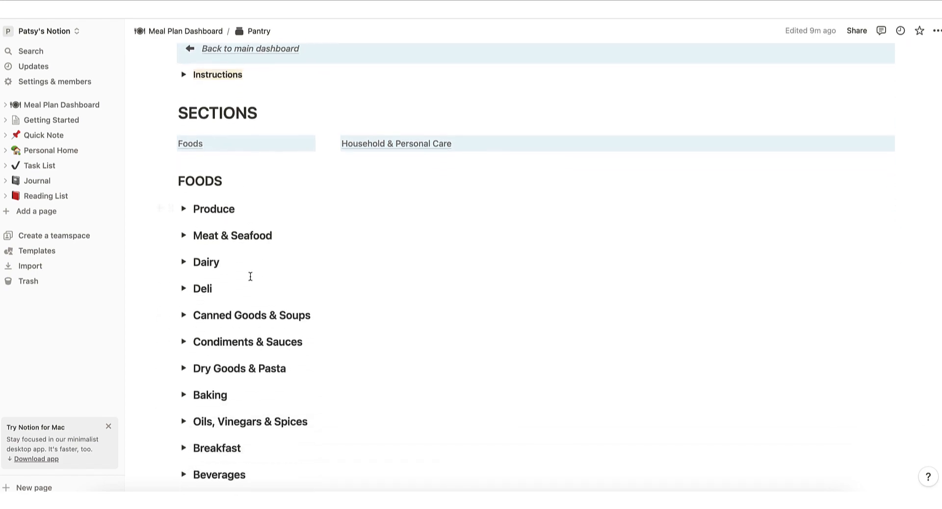
pyautogui.scroll(-5, 251, 276)
pyautogui.scroll(15, 267, 371)
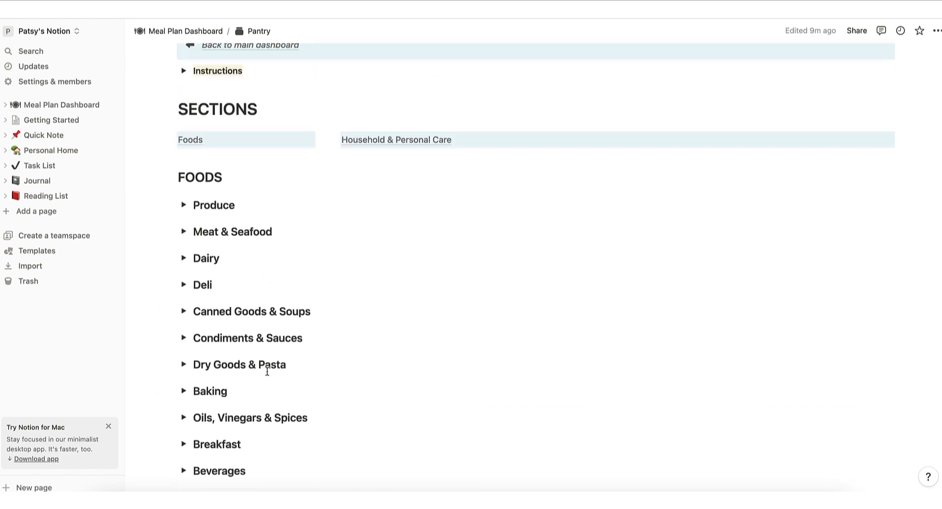
pyautogui.scroll(-6, 266, 371)
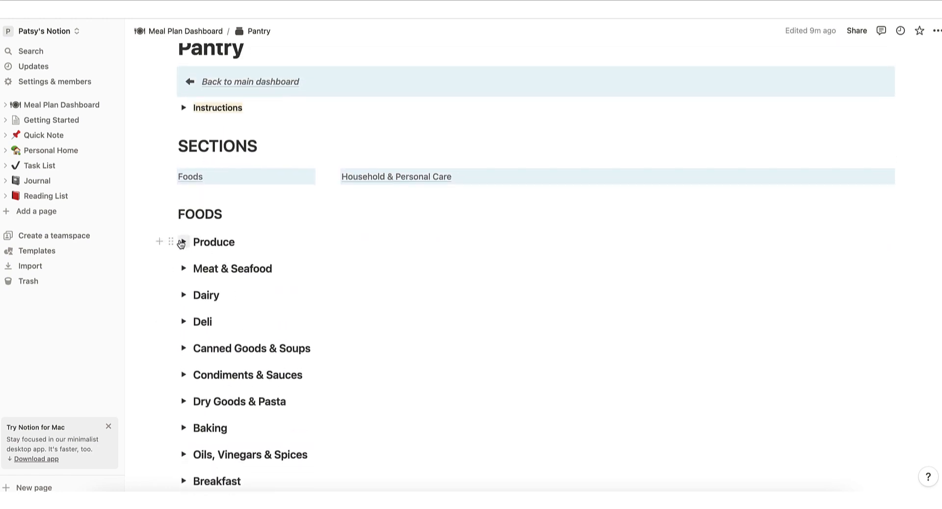
# Expand the Produce section and filter its Fruits & Vegetables view to the Aisle 1 - Produce department
pyautogui.click(185, 242)
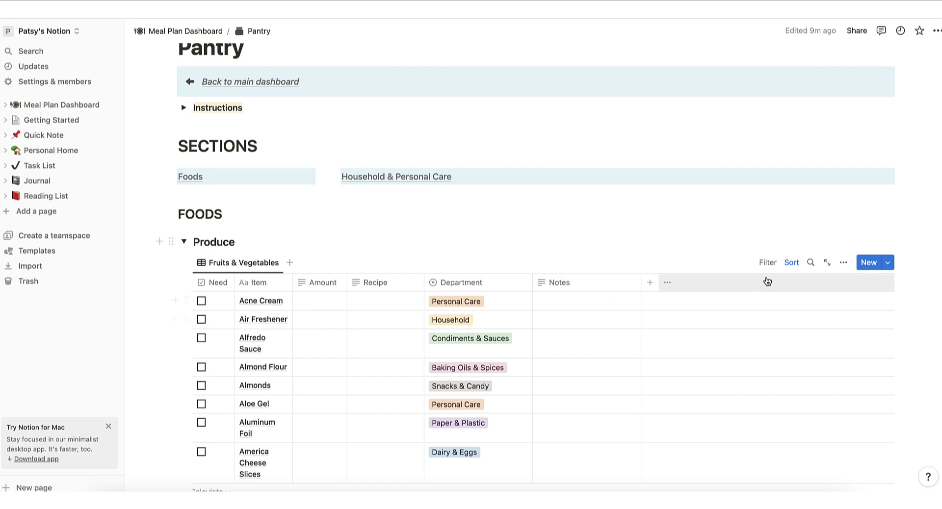
pyautogui.click(843, 264)
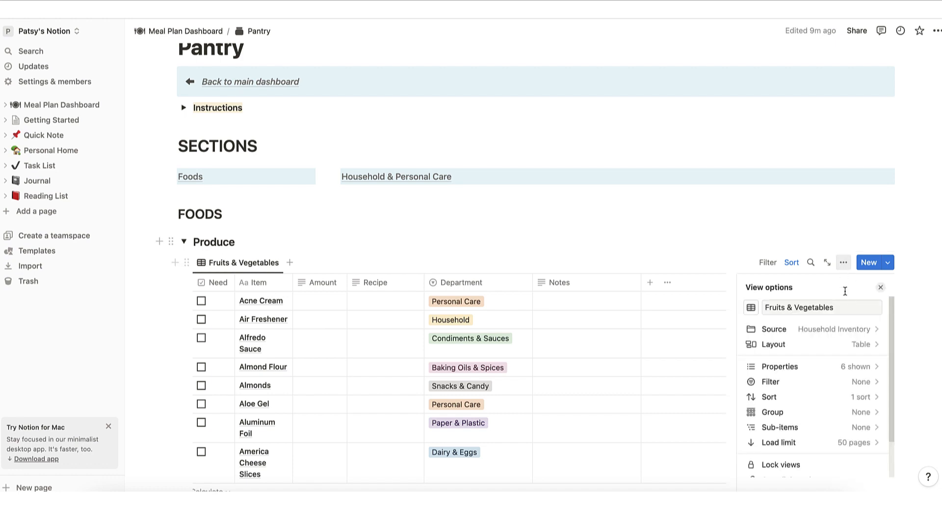
pyautogui.click(862, 386)
pyautogui.click(814, 379)
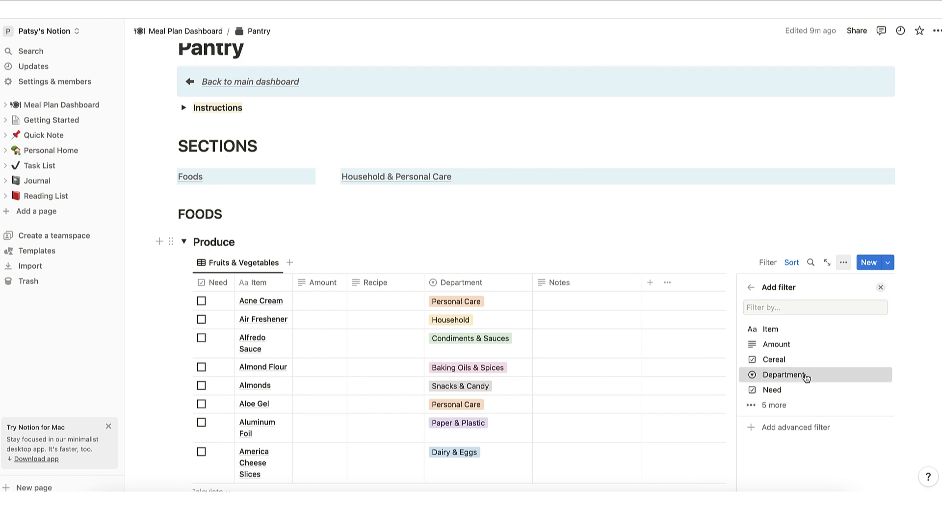
pyautogui.click(736, 127)
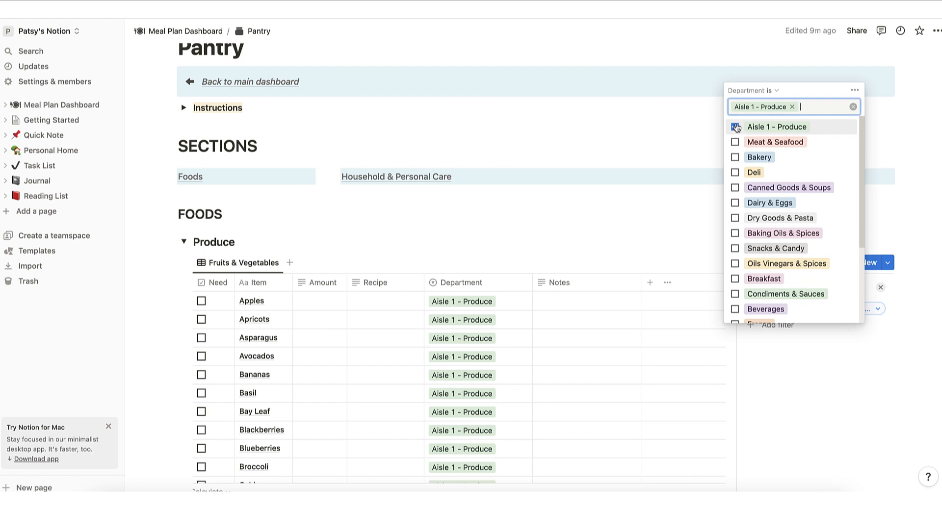
# Expand the pantry's Baking section and rename its heading as "Baking, Oils & Spices"
pyautogui.click(621, 223)
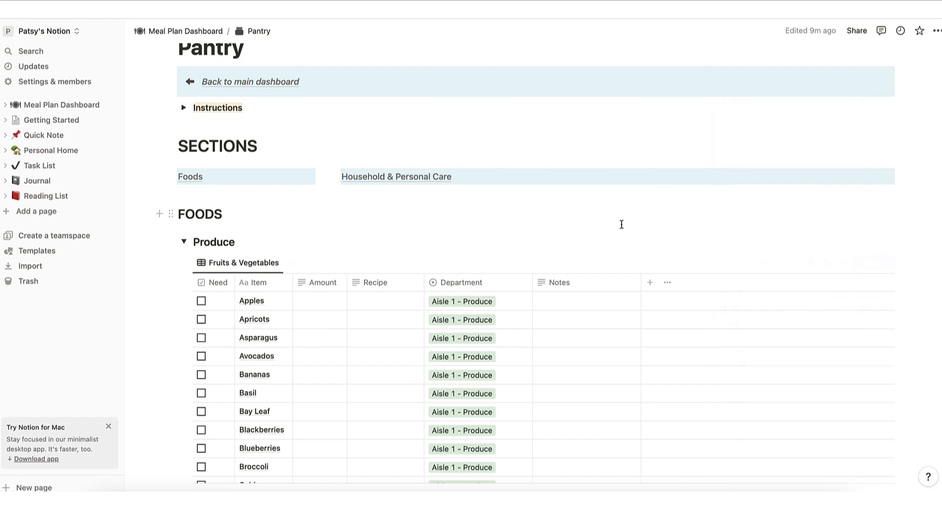
pyautogui.scroll(-2, 387, 309)
pyautogui.scroll(-20, 386, 307)
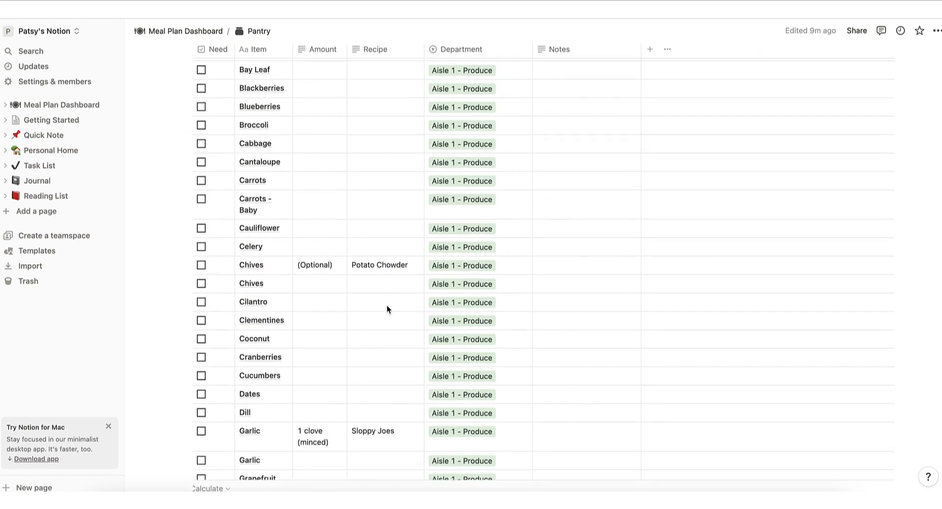
pyautogui.scroll(-2, 387, 309)
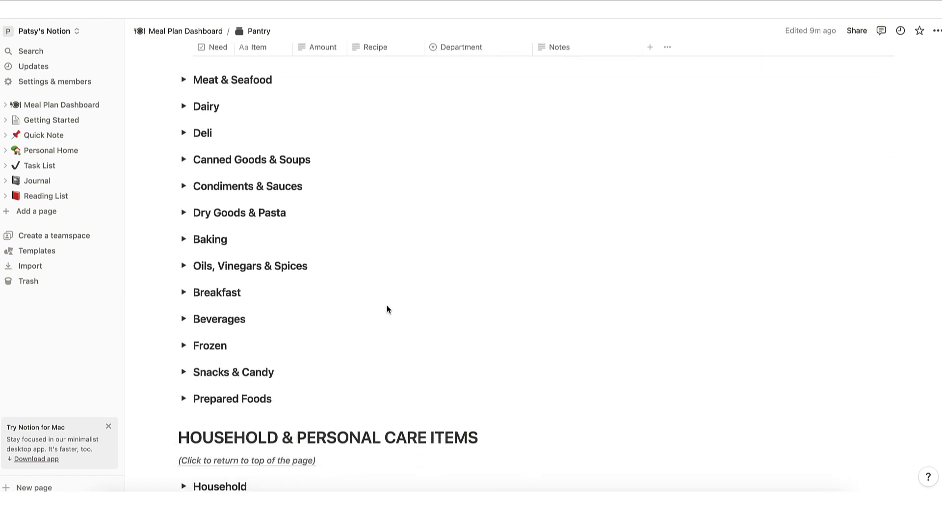
pyautogui.scroll(4, 385, 308)
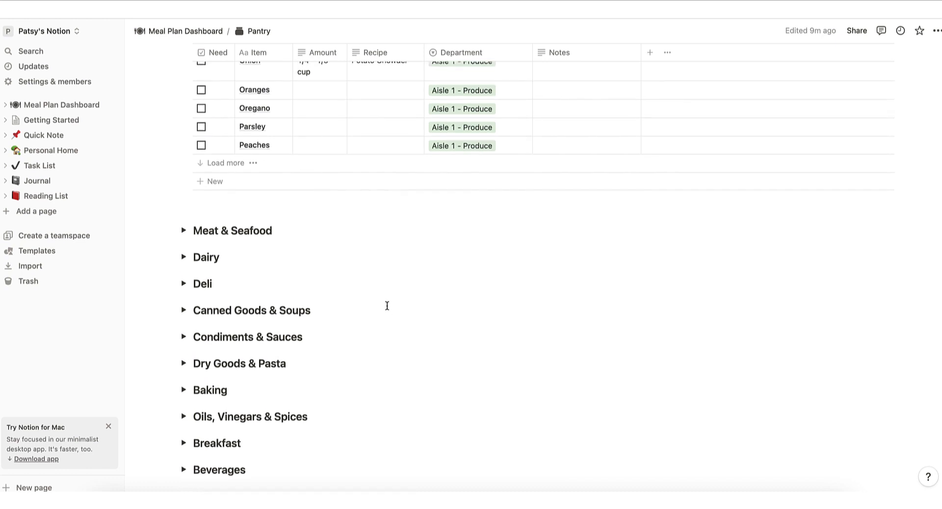
pyautogui.scroll(-2, 273, 296)
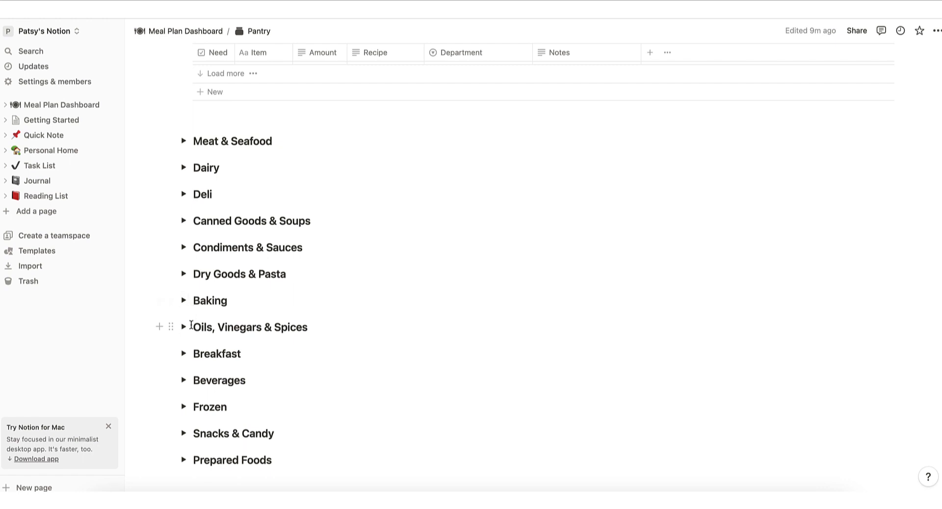
pyautogui.click(184, 301)
pyautogui.click(224, 302)
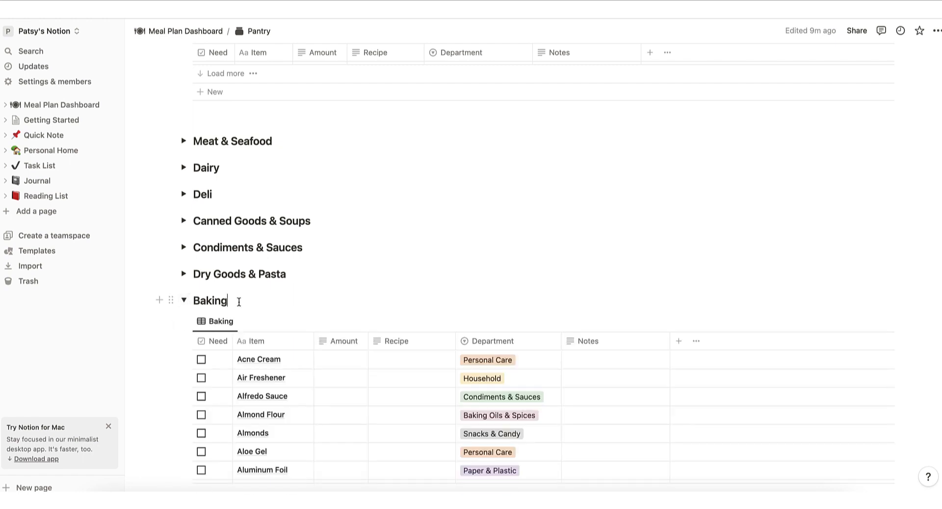
pyautogui.scroll(1, 239, 302)
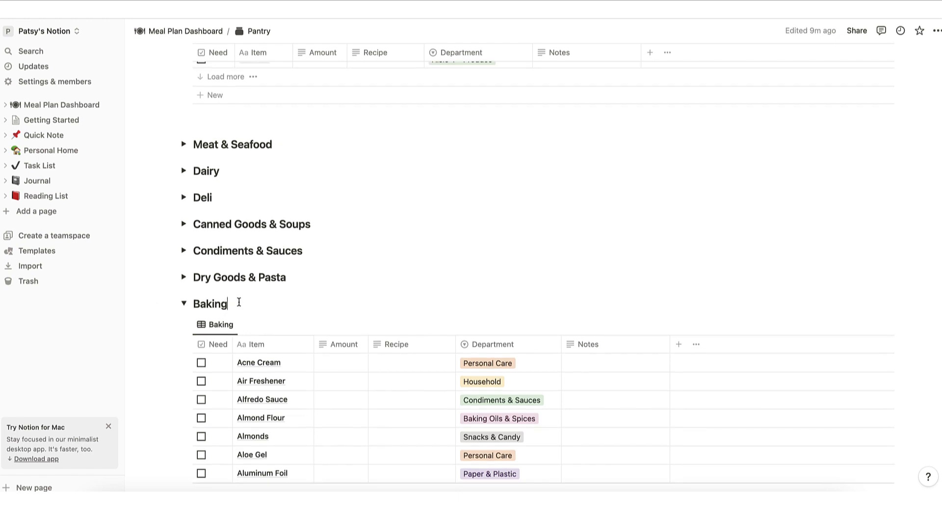
pyautogui.write(', Oils & S')
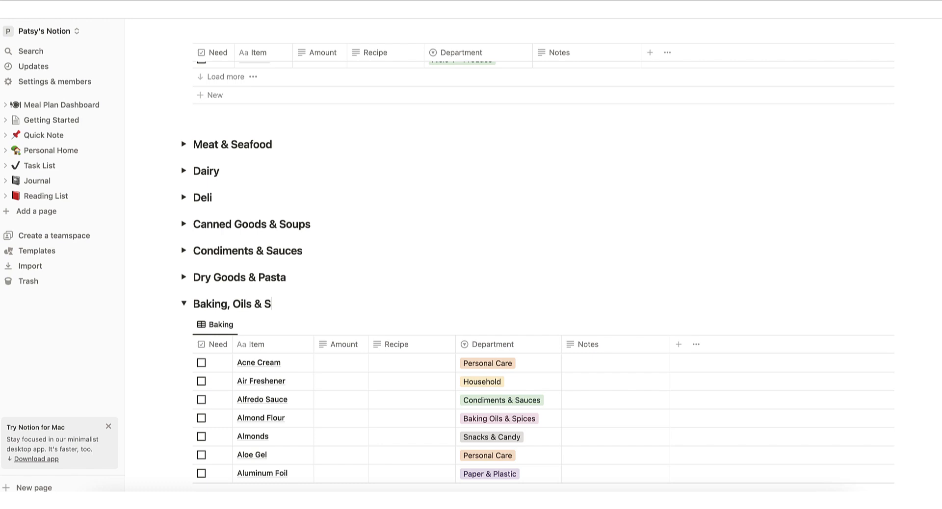
pyautogui.write('pices')
pyautogui.press('Return')
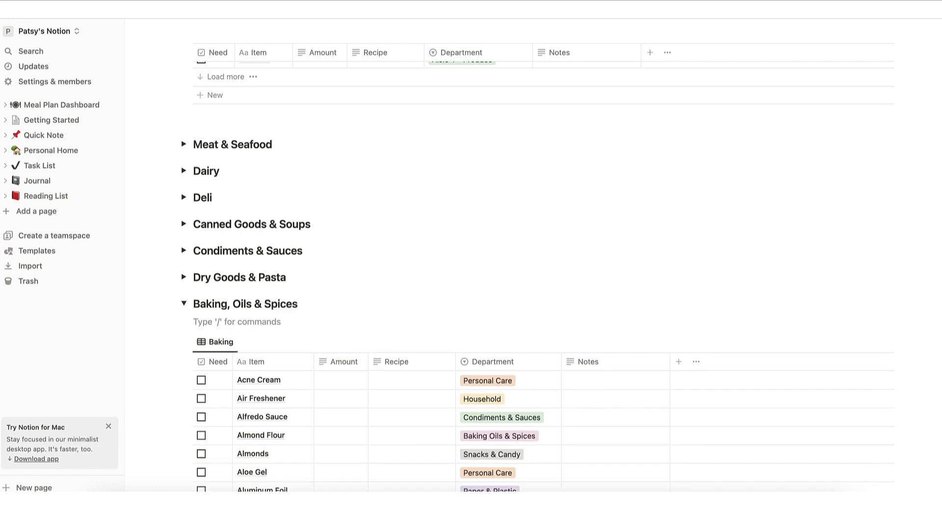
pyautogui.press('BackSpace')
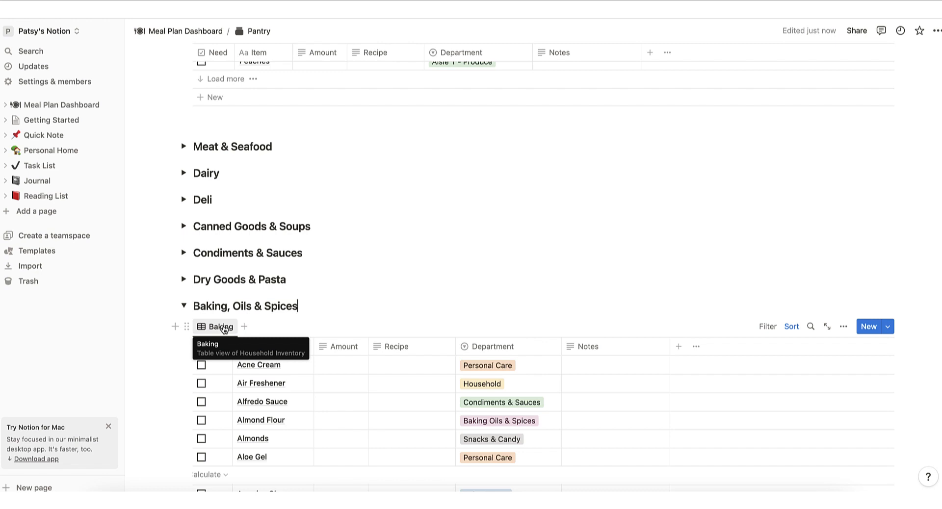
# Filter the Baking view by Department to show only Baking Oils & Spices items
pyautogui.scroll(-1, 254, 303)
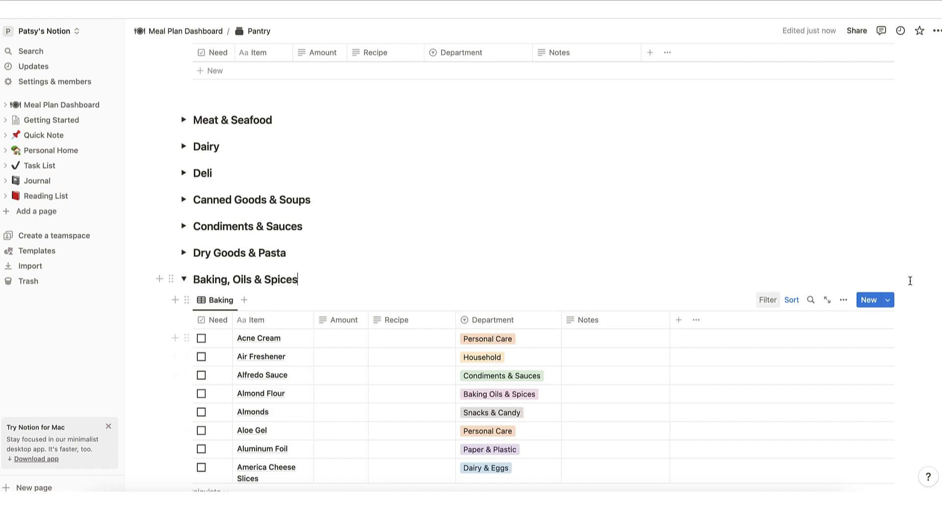
pyautogui.click(843, 301)
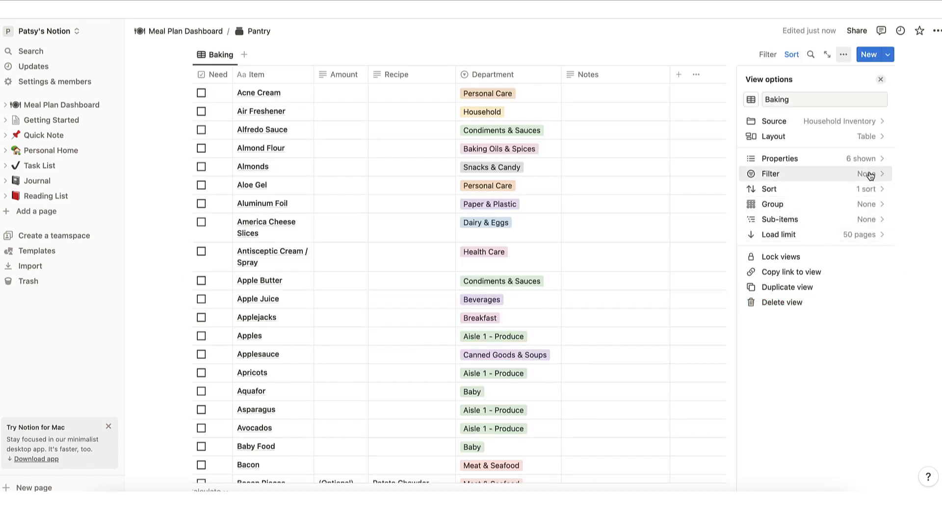
pyautogui.click(870, 174)
pyautogui.click(833, 166)
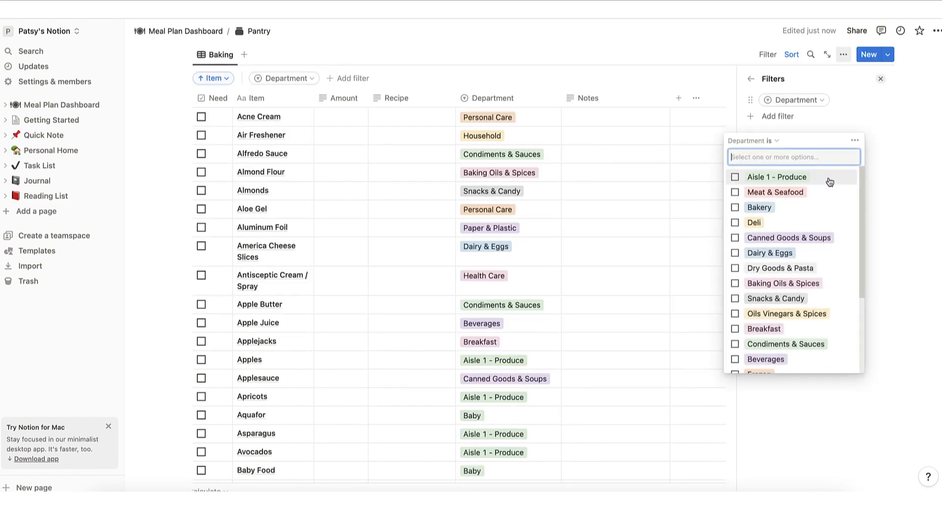
pyautogui.click(776, 284)
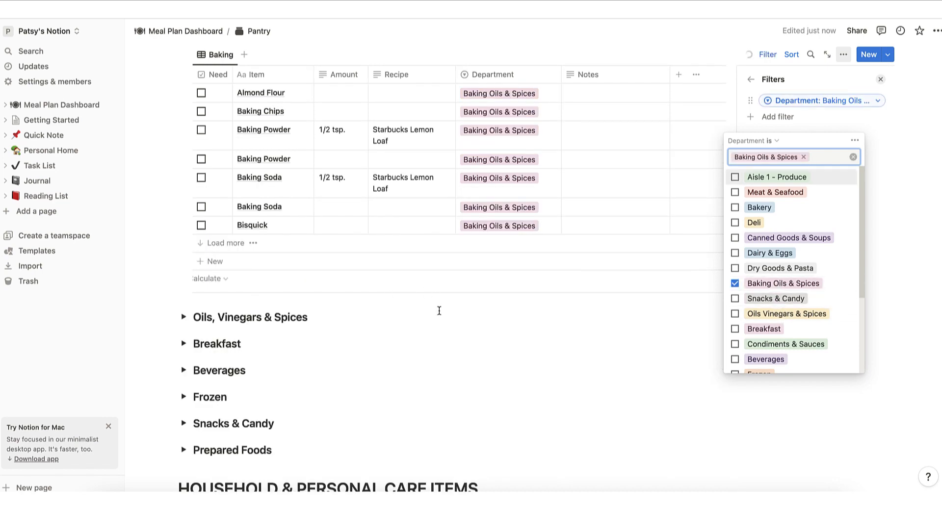
pyautogui.click(428, 338)
pyautogui.press('Escape')
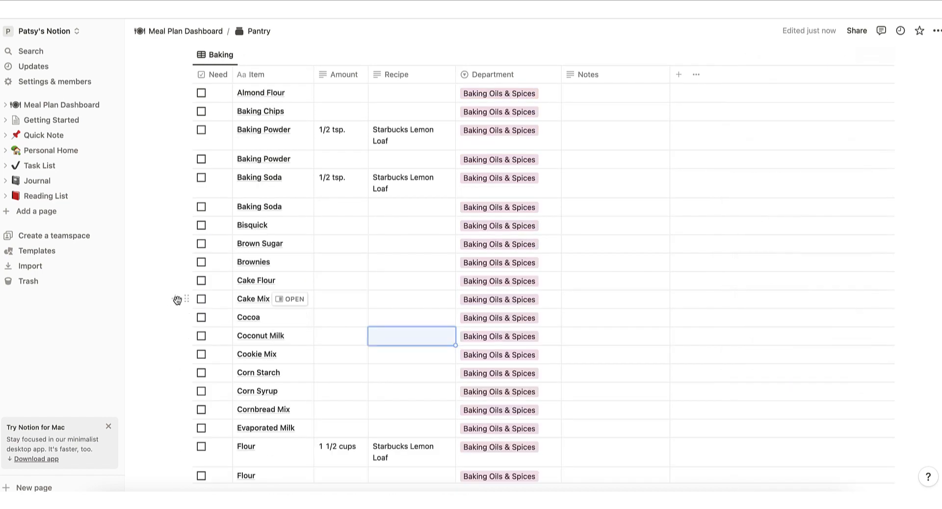
# Expand the Oils, Vinegars & Spices section and reassign Beef Bullion, Canola Oil, Chicken Bullion and Cinnamon to the Baking Oils & Spices department
pyautogui.scroll(-12, 178, 299)
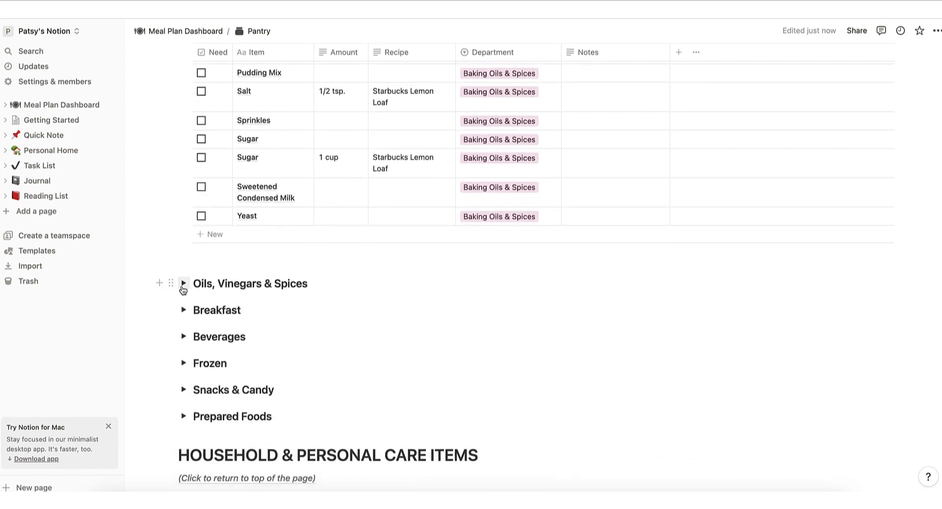
pyautogui.click(183, 283)
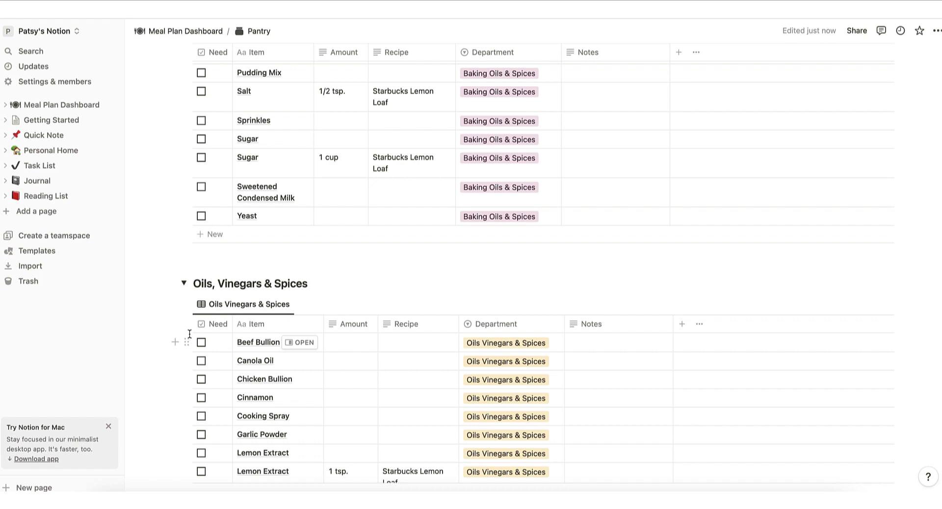
pyautogui.click(497, 342)
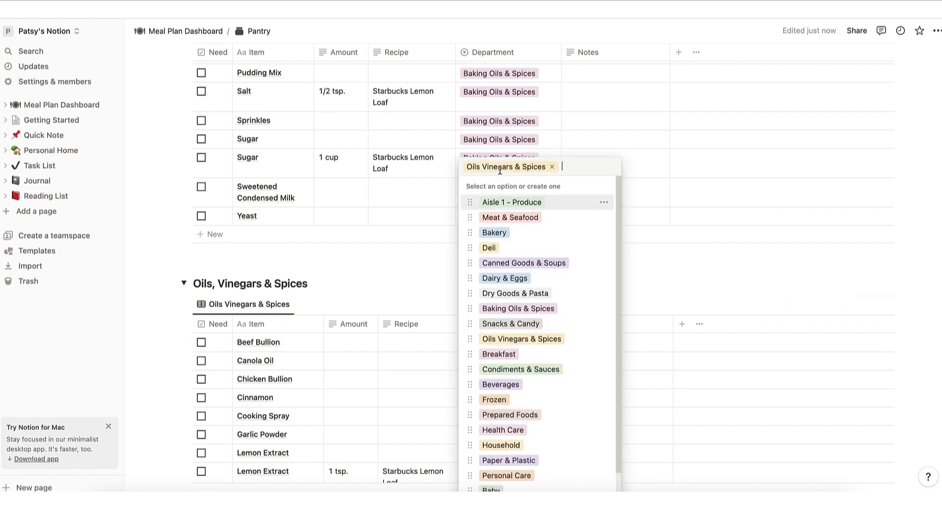
pyautogui.click(494, 309)
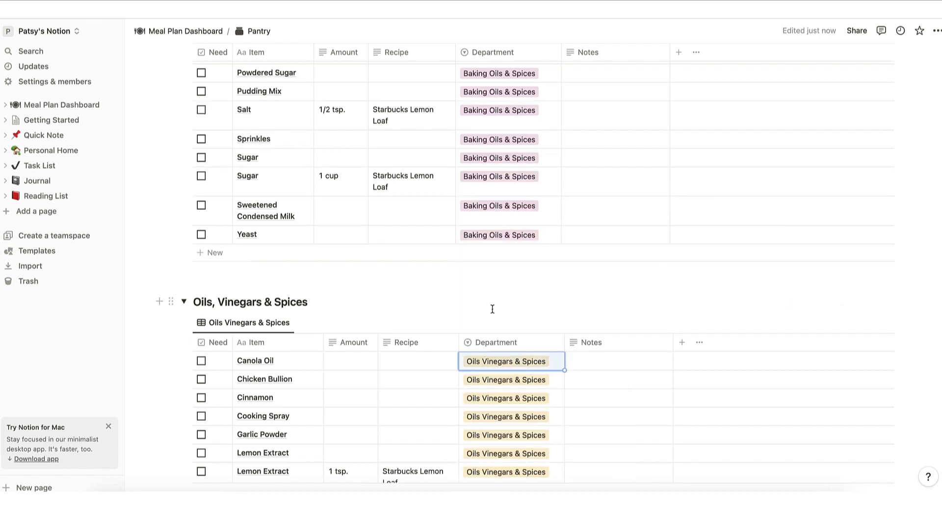
pyautogui.click(491, 366)
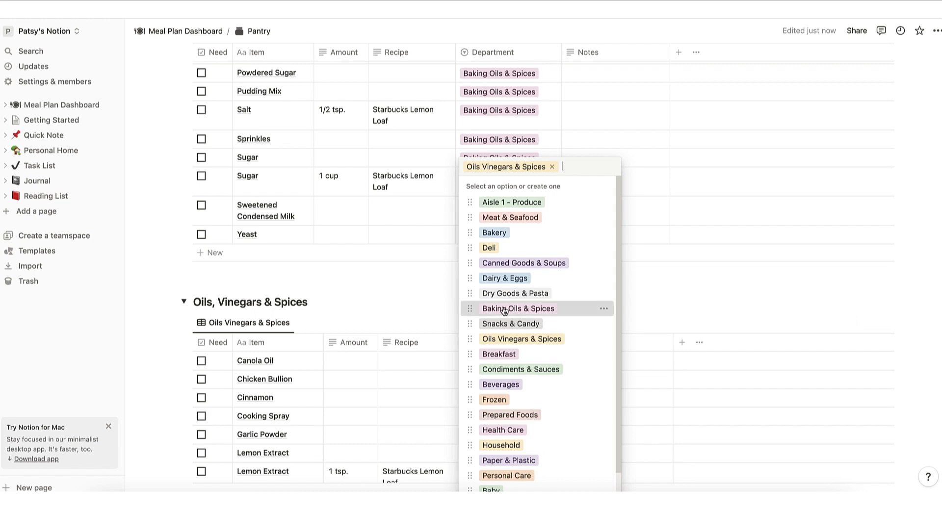
pyautogui.click(504, 310)
pyautogui.click(500, 383)
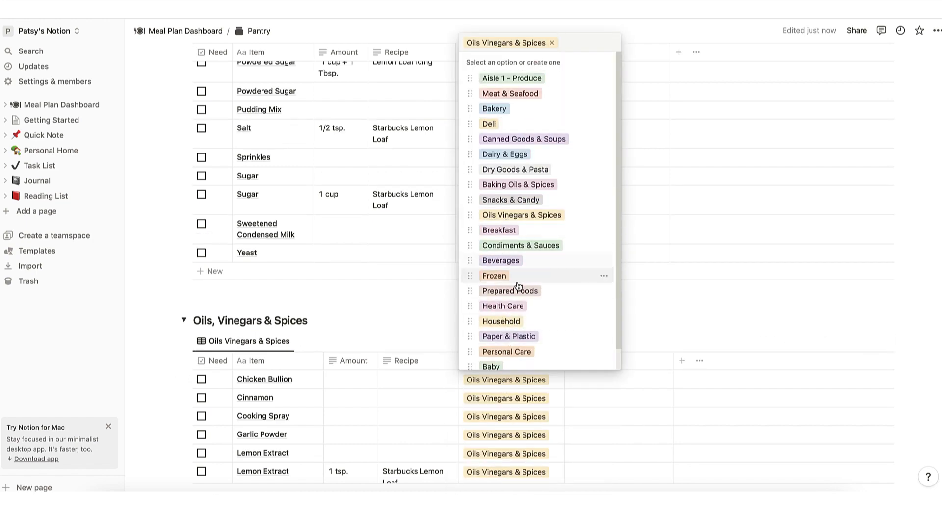
pyautogui.click(512, 186)
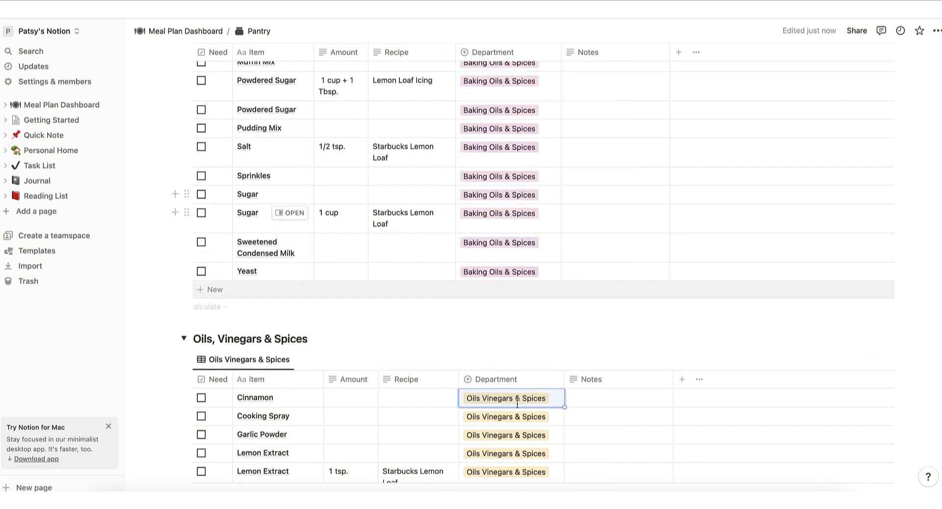
pyautogui.click(502, 402)
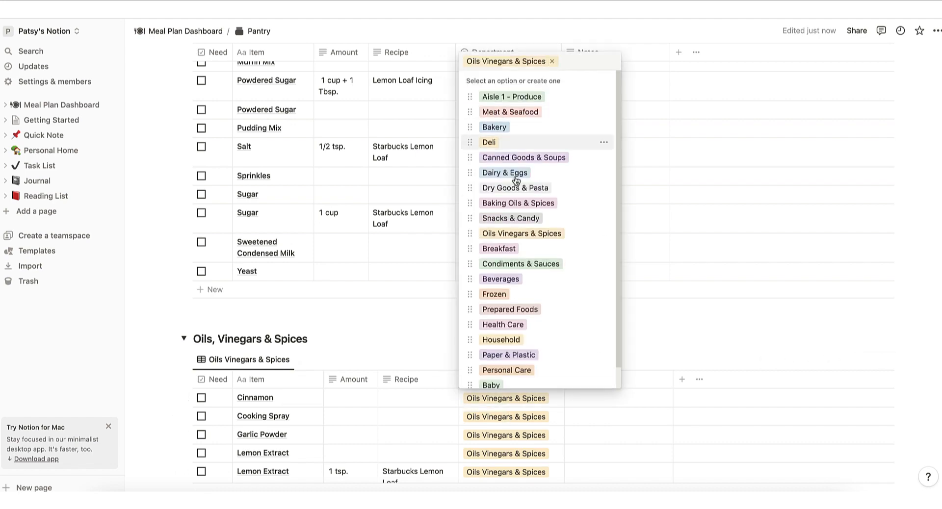
pyautogui.click(517, 202)
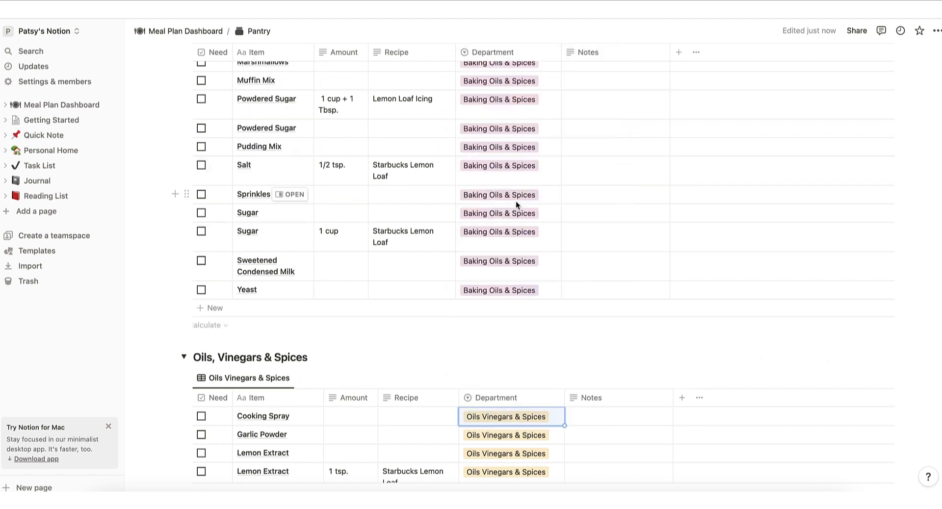
# Check the Baking table for the reassigned items and review the rows remaining under Oils, Vinegars & Spices
pyautogui.click(177, 279)
pyautogui.scroll(3, 177, 280)
pyautogui.click(153, 254)
pyautogui.scroll(2, 154, 255)
pyautogui.scroll(5, 154, 255)
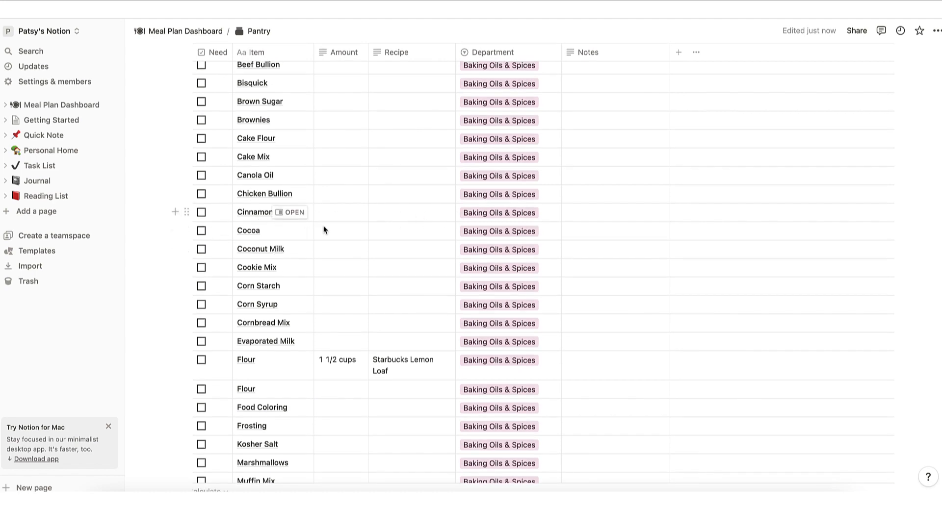
pyautogui.scroll(-5, 322, 345)
pyautogui.scroll(-3, 316, 467)
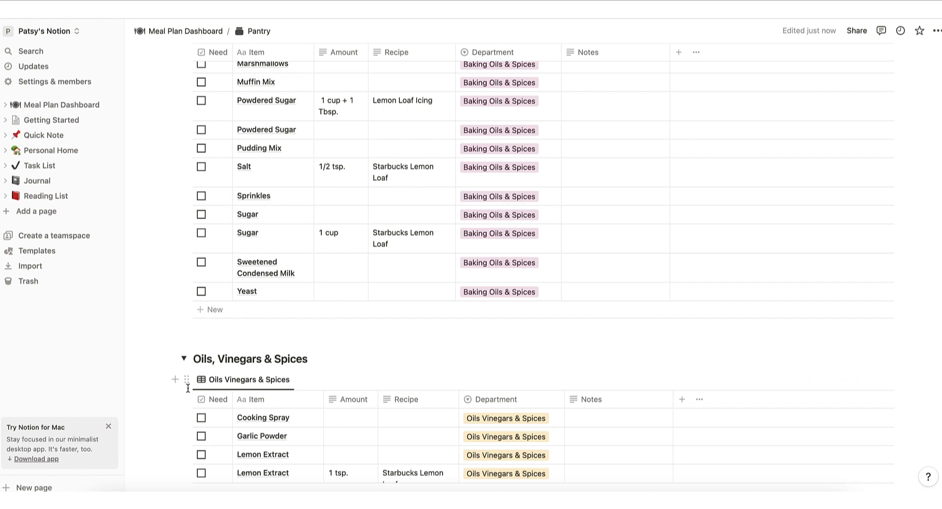
pyautogui.scroll(-1, 188, 388)
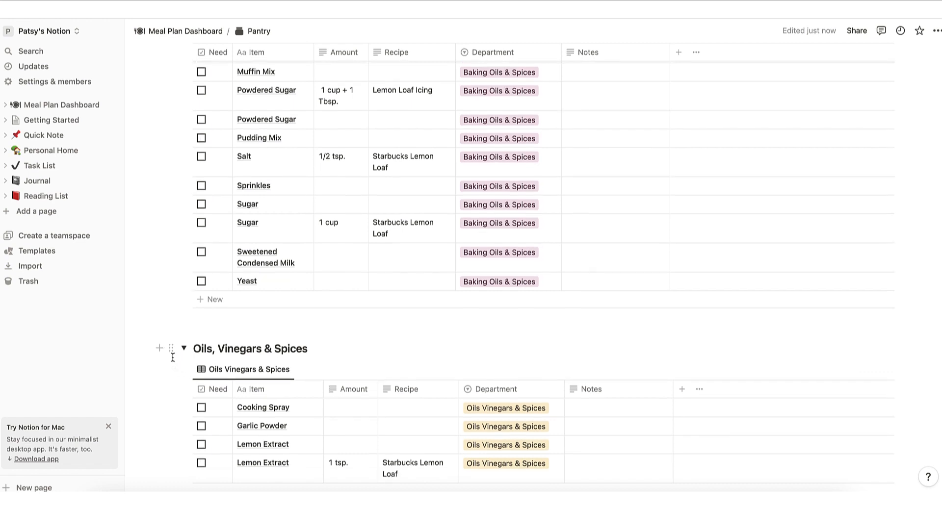
pyautogui.scroll(1, 174, 351)
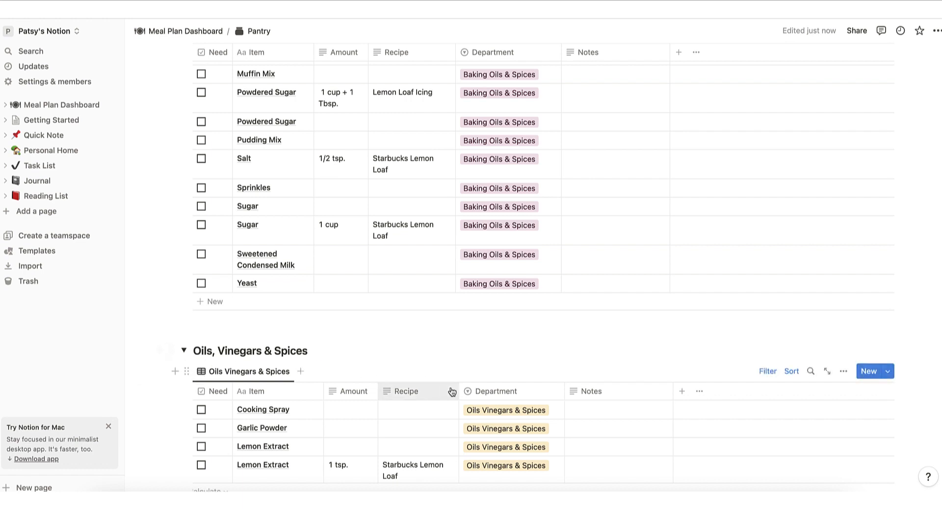
# Remove the Oils Vinegars & Spices option from the Department property
pyautogui.click(505, 393)
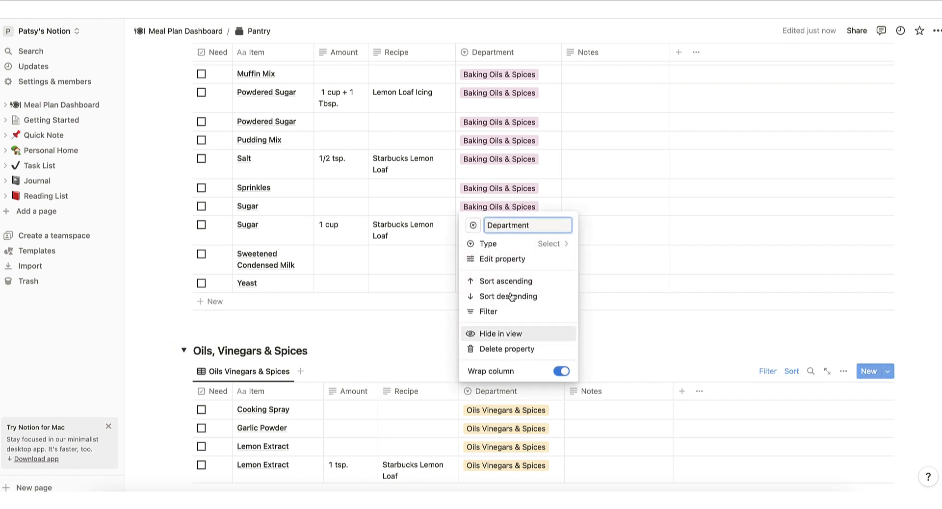
pyautogui.click(507, 256)
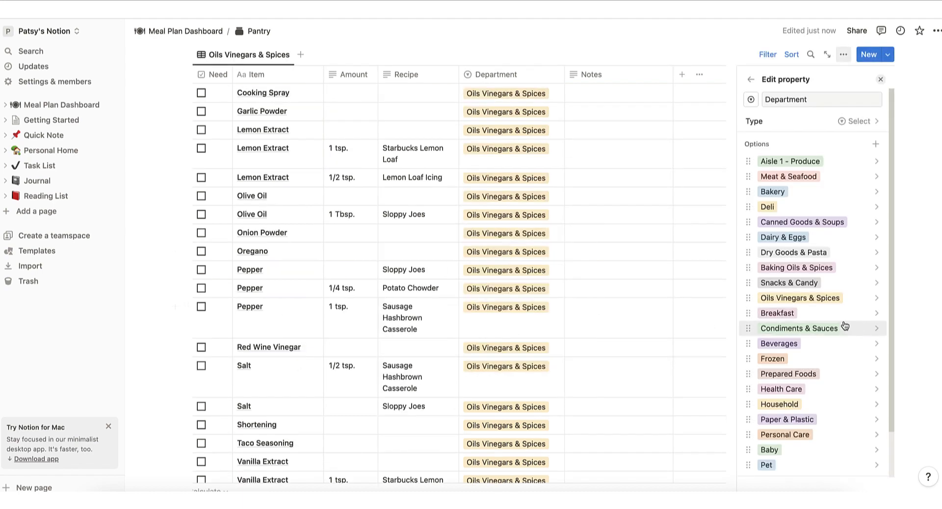
pyautogui.click(876, 298)
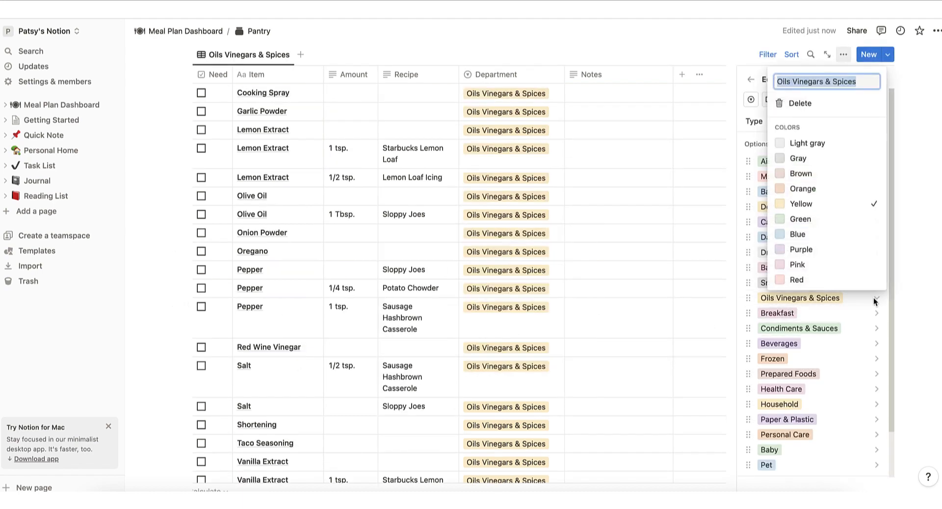
pyautogui.click(792, 104)
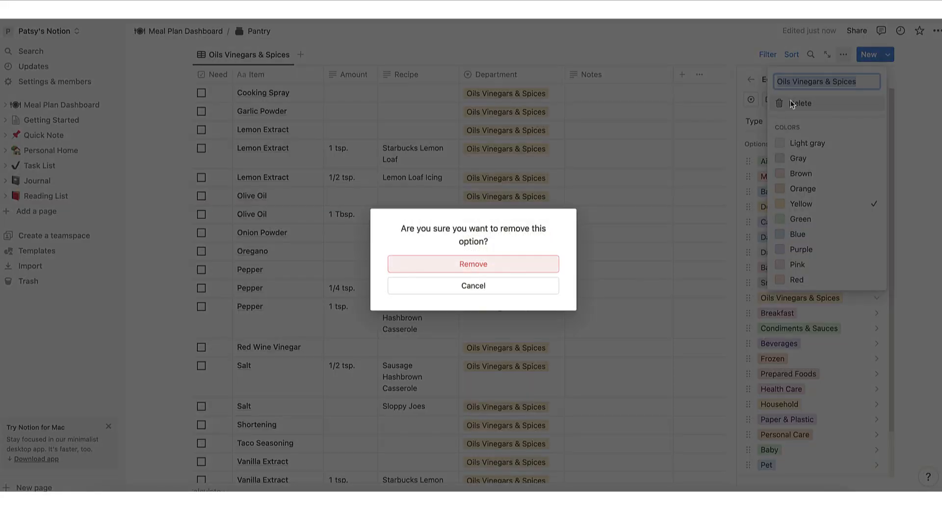
pyautogui.click(465, 267)
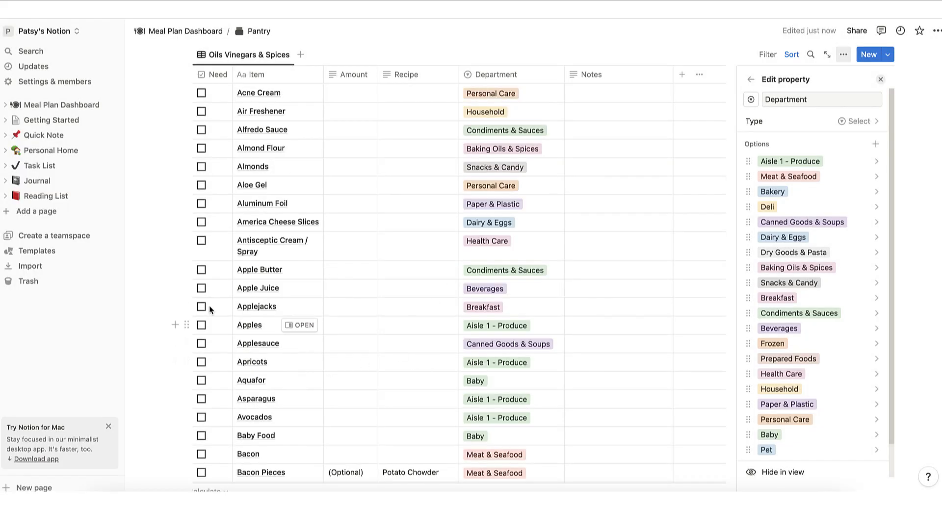
# Close the property settings and delete the whole Oils, Vinegars & Spices section from the Pantry page
pyautogui.click(167, 197)
pyautogui.scroll(1, 168, 198)
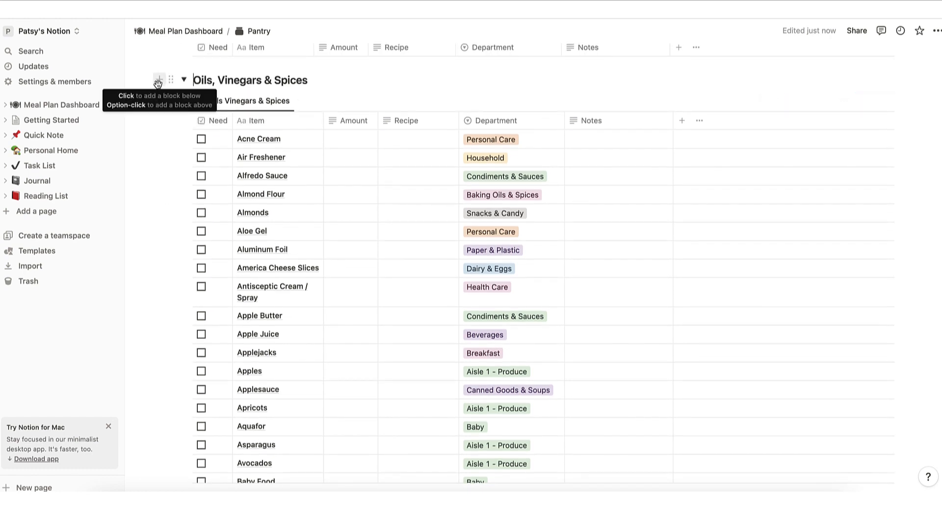
pyautogui.click(169, 84)
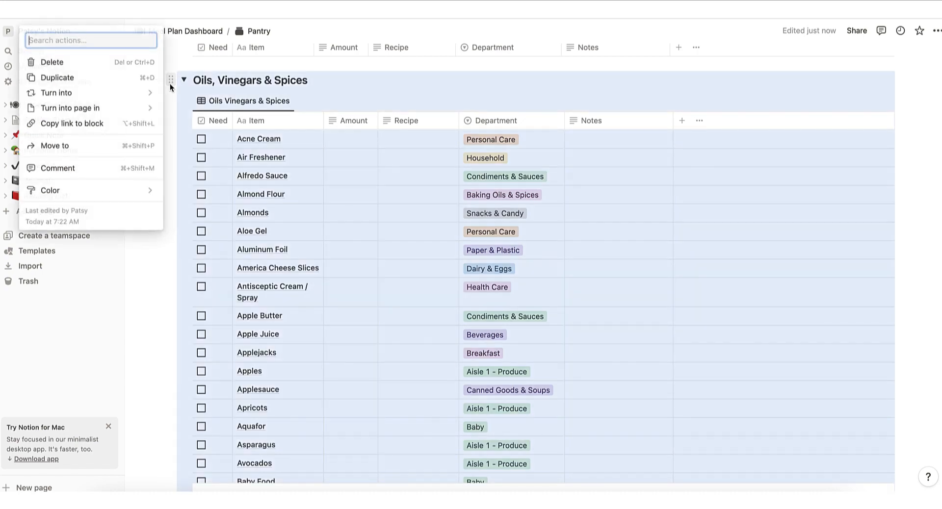
pyautogui.click(86, 69)
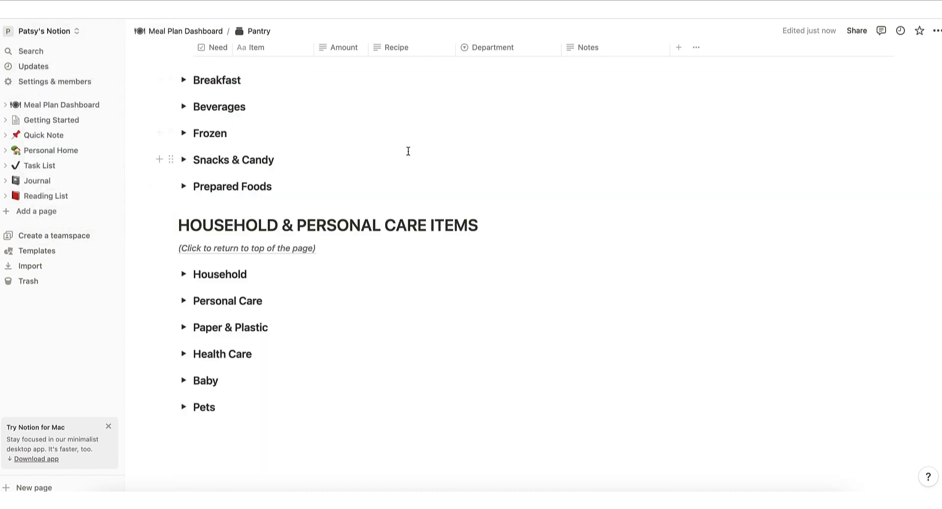
# Collapse the Baking, Oils & Spices section in the Foods list
pyautogui.scroll(15, 408, 150)
pyautogui.scroll(10, 408, 155)
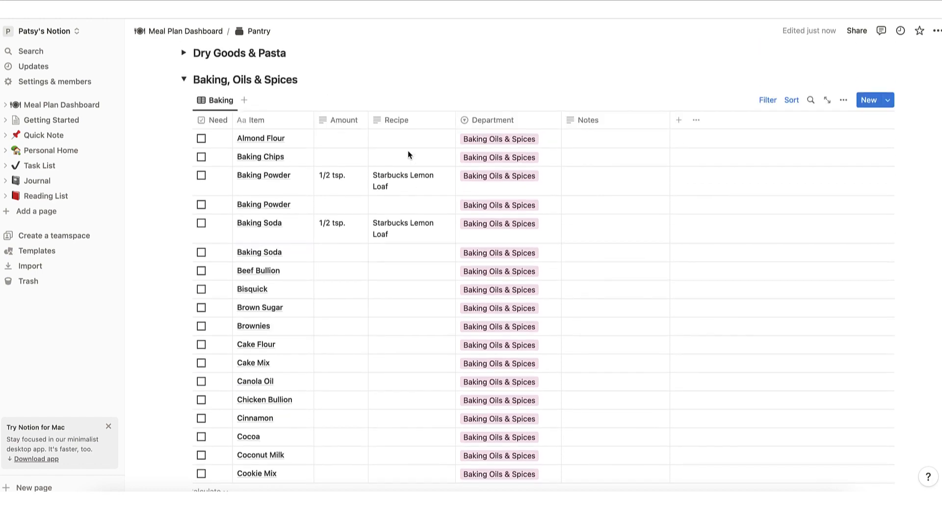
pyautogui.click(185, 266)
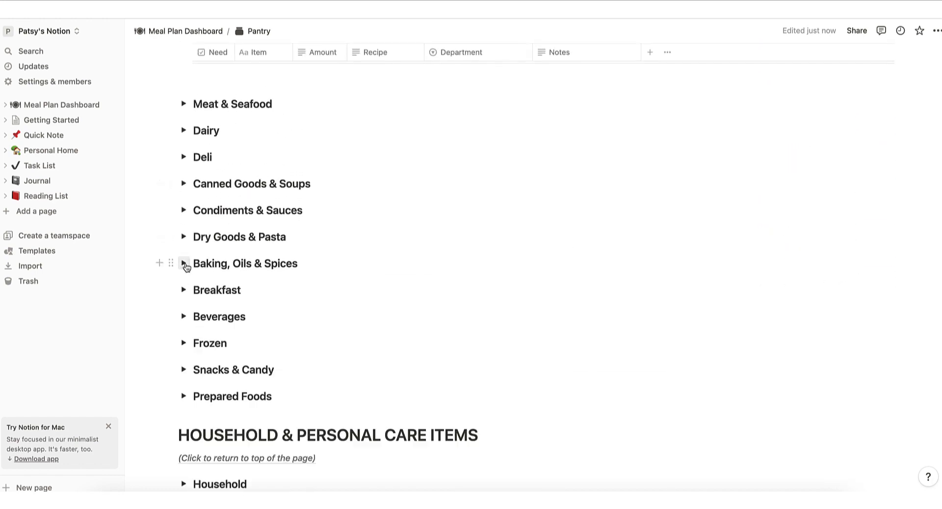
# Expand the Household section under Household & Personal Care Items and look through its listed items
pyautogui.scroll(-3, 296, 278)
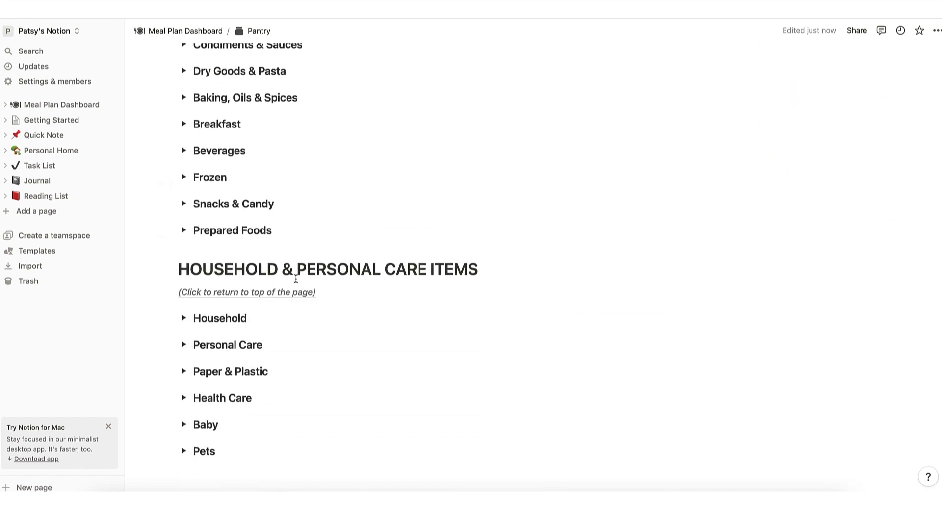
pyautogui.click(183, 319)
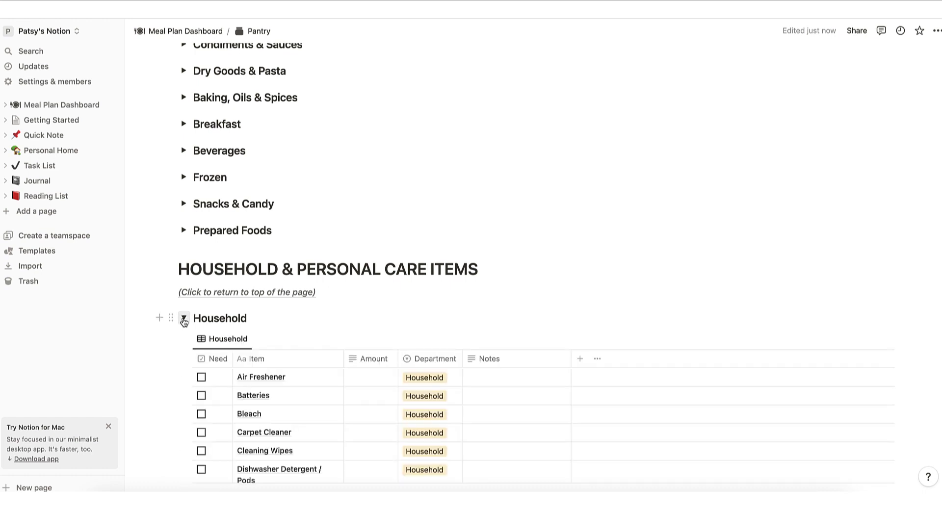
pyautogui.scroll(-7, 184, 319)
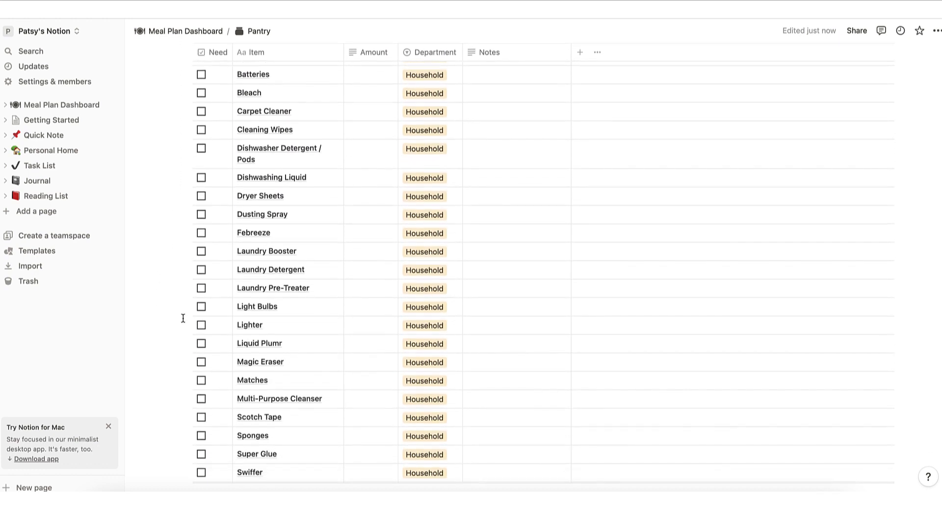
pyautogui.scroll(-2, 183, 318)
pyautogui.scroll(3, 183, 318)
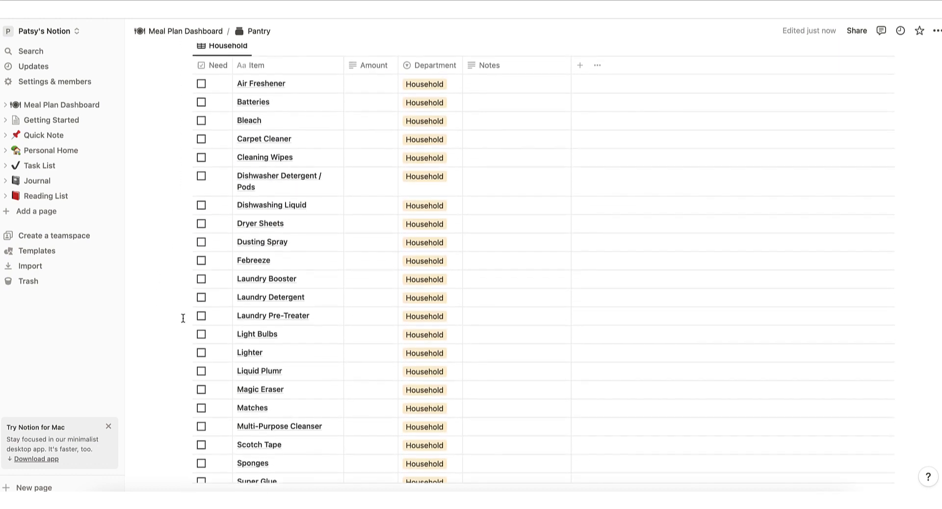
pyautogui.scroll(2, 183, 318)
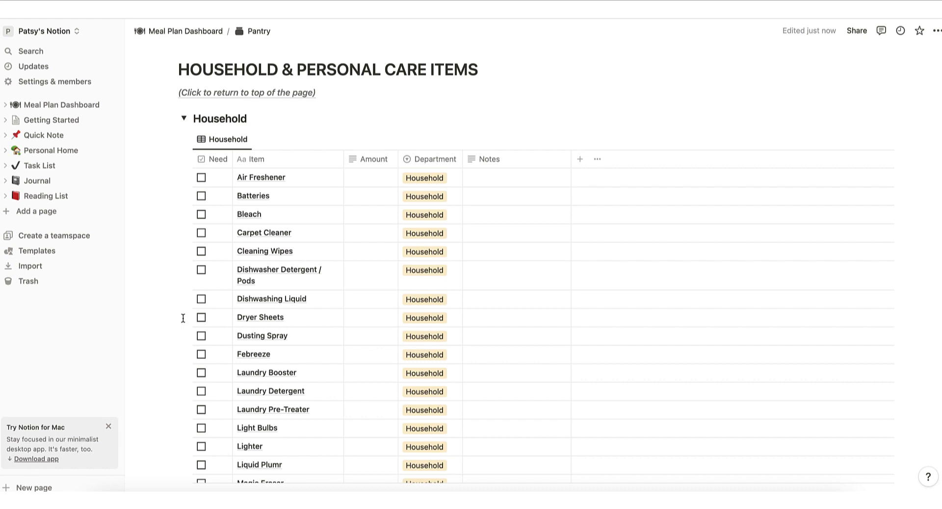
pyautogui.scroll(1, 190, 335)
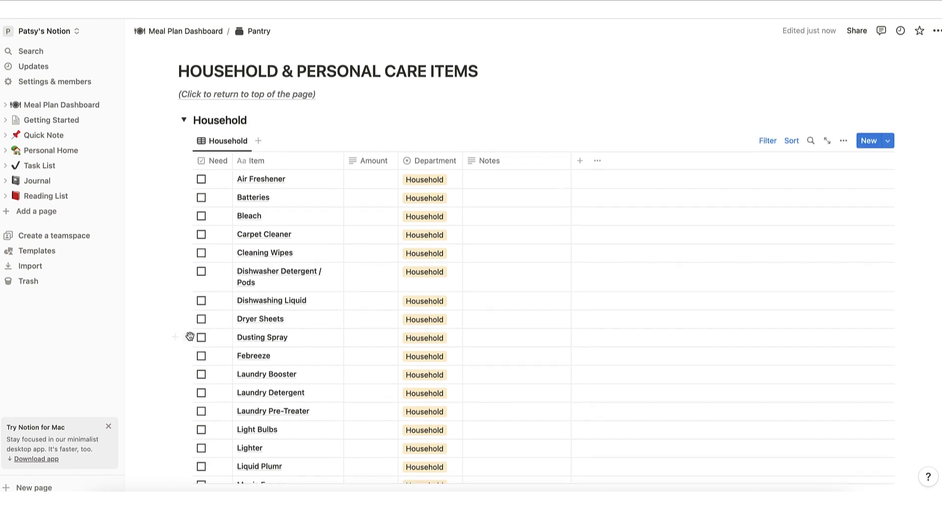
# Delete the Dusting Spray item from the Household table
pyautogui.scroll(-2, 192, 324)
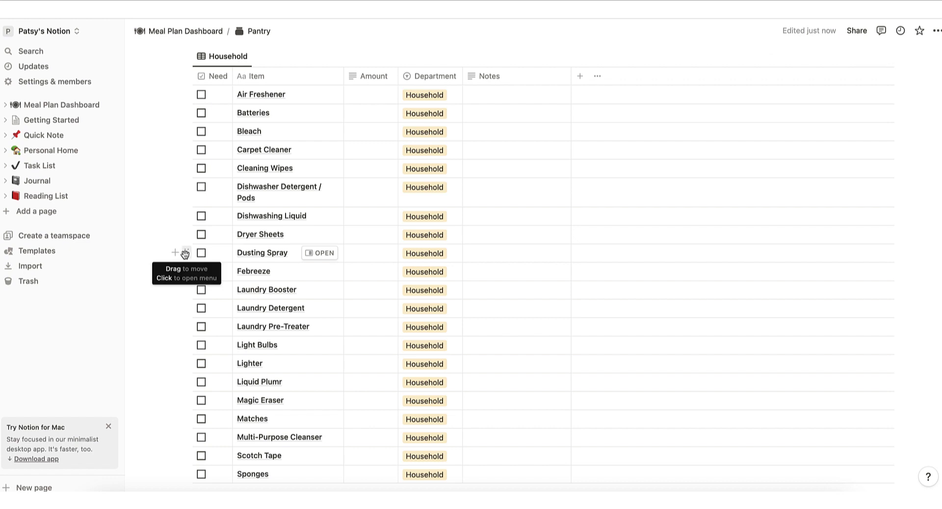
pyautogui.click(186, 254)
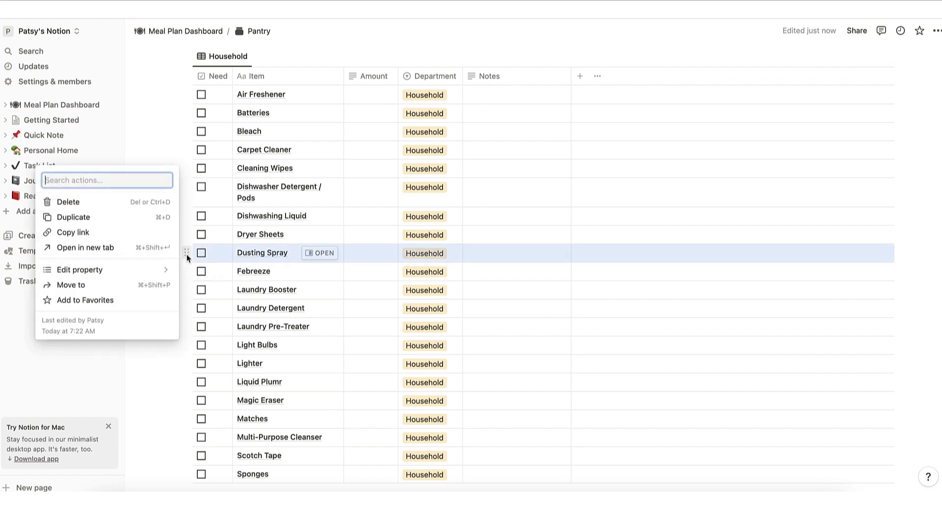
pyautogui.click(132, 201)
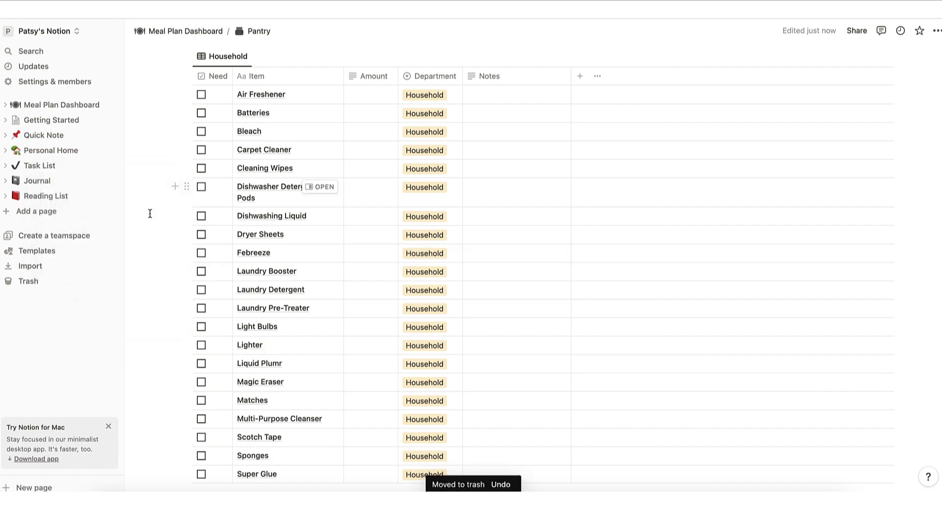
# Add a new item named Endust to the Household table
pyautogui.scroll(-5, 274, 278)
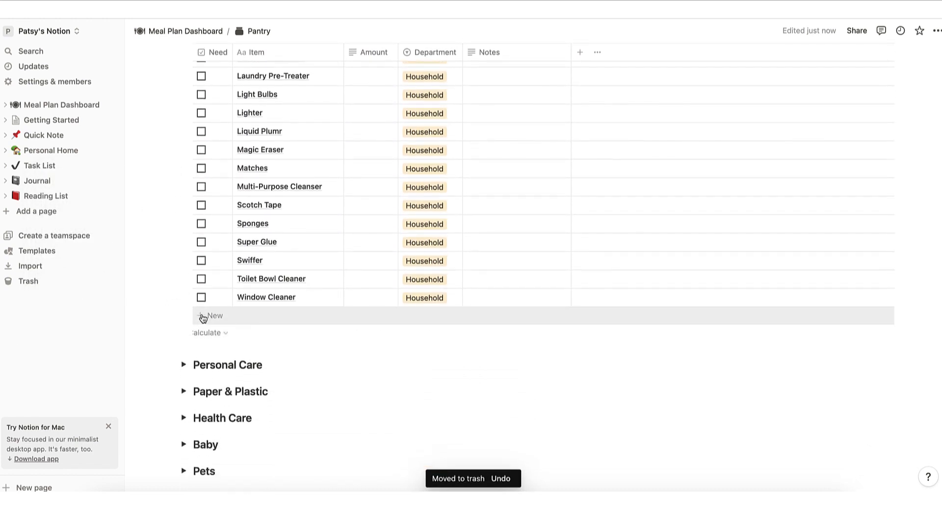
pyautogui.click(202, 317)
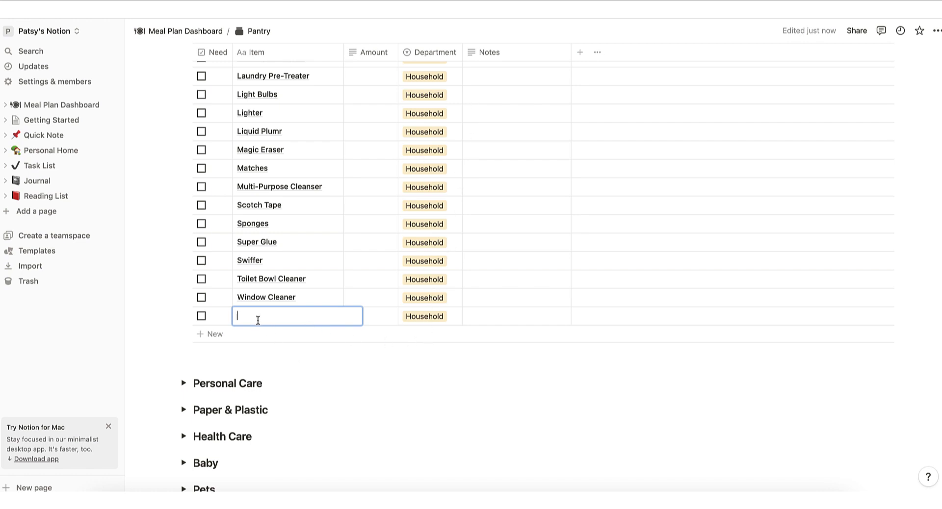
pyautogui.write('En')
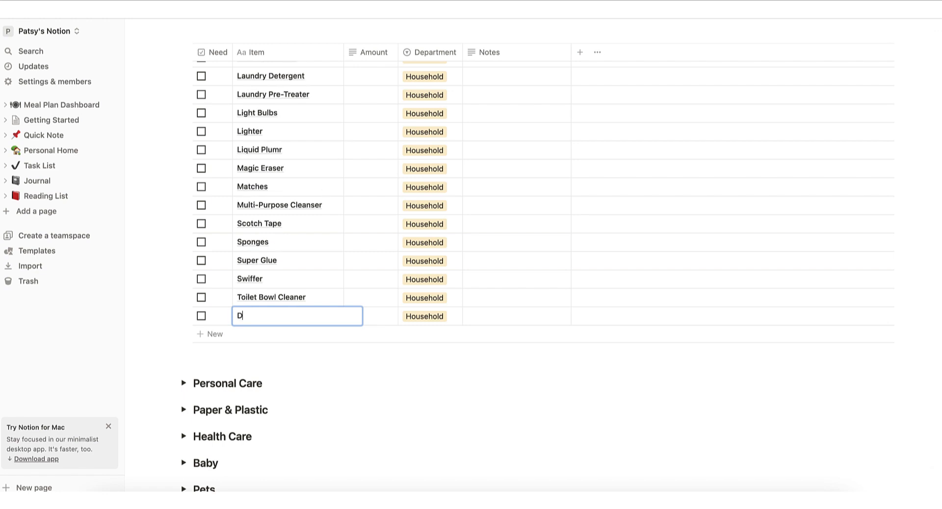
pyautogui.write('dust')
pyautogui.press('Return')
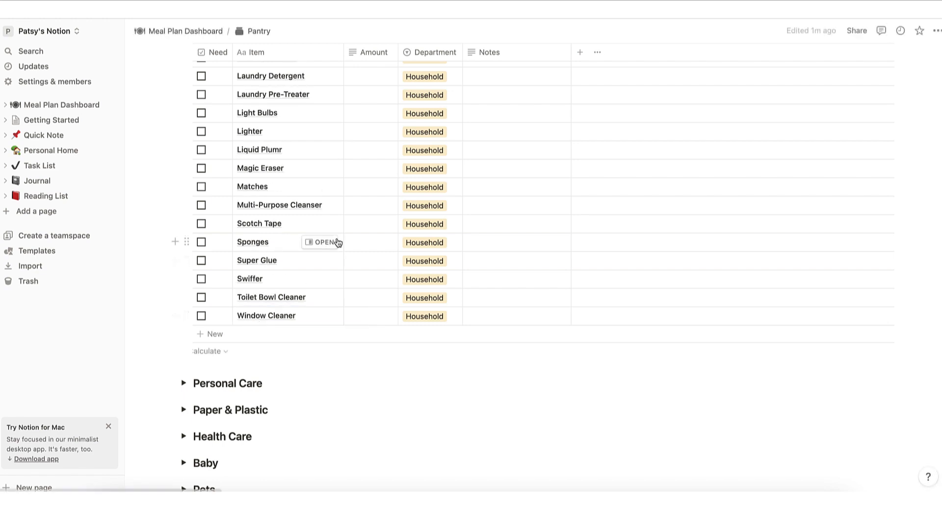
# Rename the Laundry Detergent item in the Household table as Tide Pods
pyautogui.scroll(4, 336, 241)
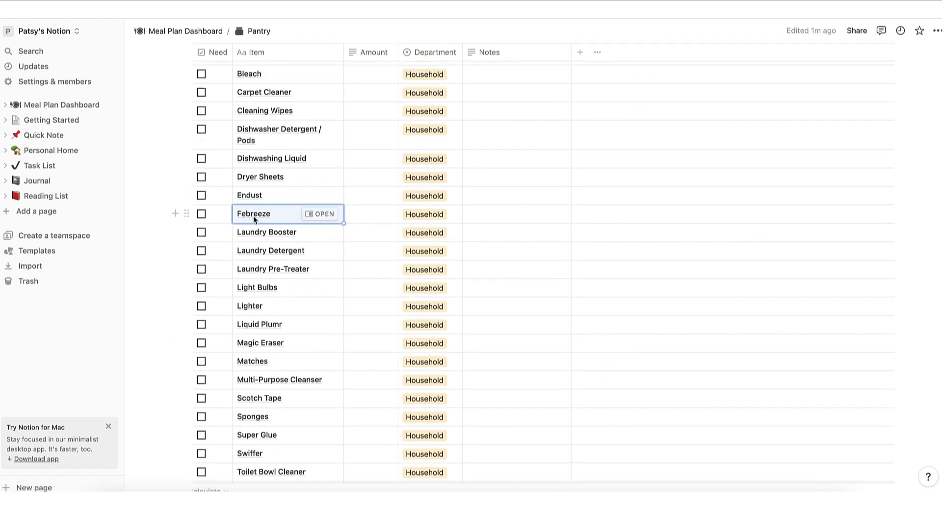
pyautogui.doubleClick(264, 253)
pyautogui.click(309, 251)
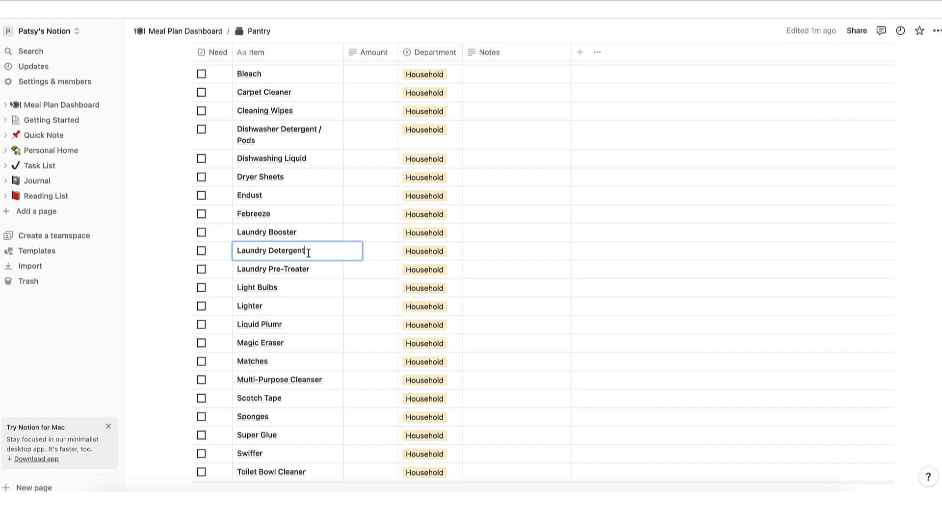
pyautogui.hotkey('ctrl', 'a')
pyautogui.write('Tide')
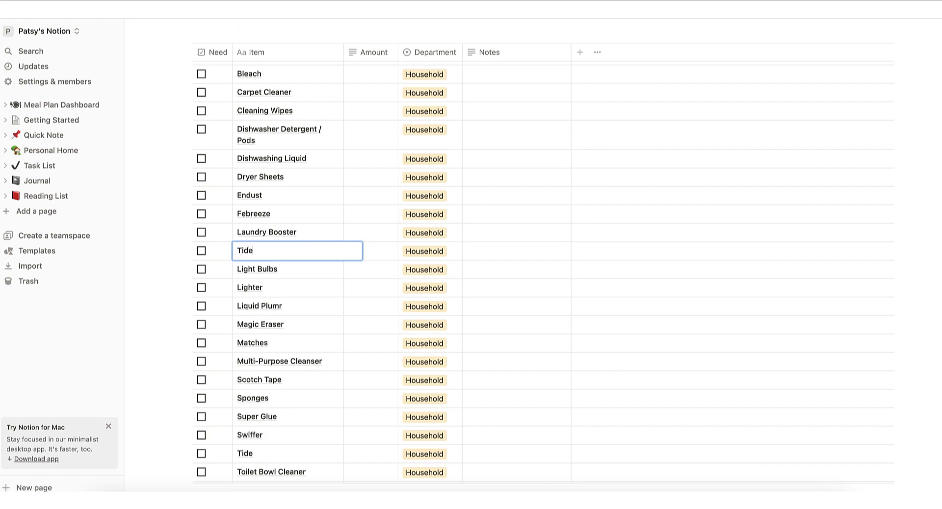
pyautogui.write(' Pods')
pyautogui.press('Return')
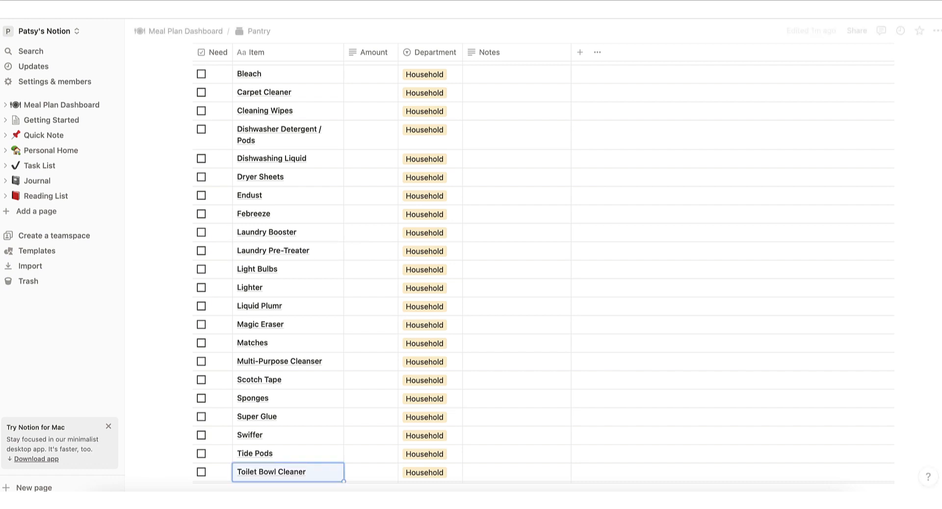
# Check the edited Household list and return from the Pantry page to the main Meal Plan Dashboard
pyautogui.scroll(-3, 242, 327)
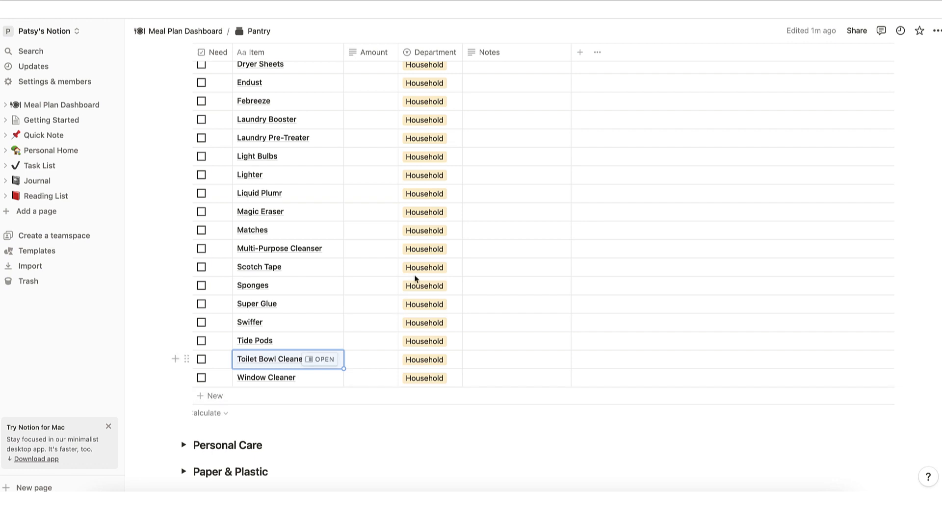
pyautogui.scroll(3, 498, 162)
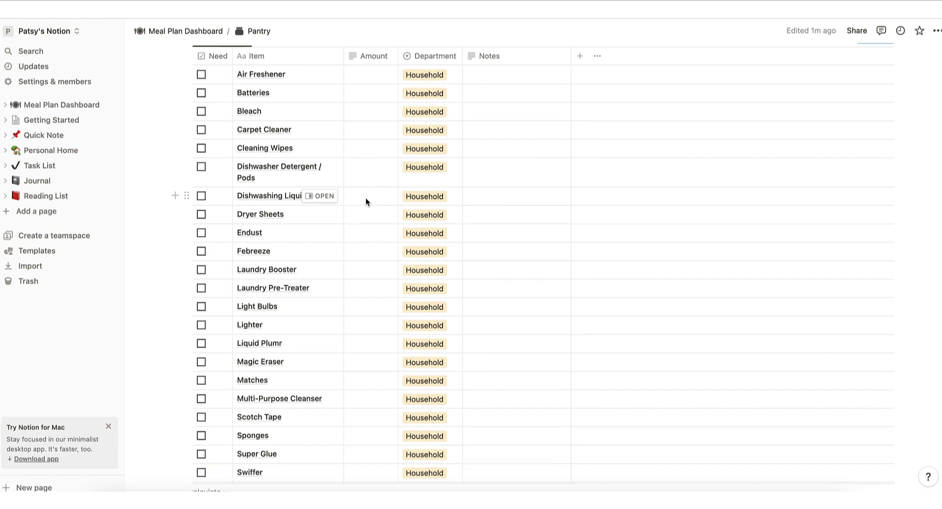
pyautogui.scroll(20, 366, 198)
pyautogui.scroll(15, 366, 199)
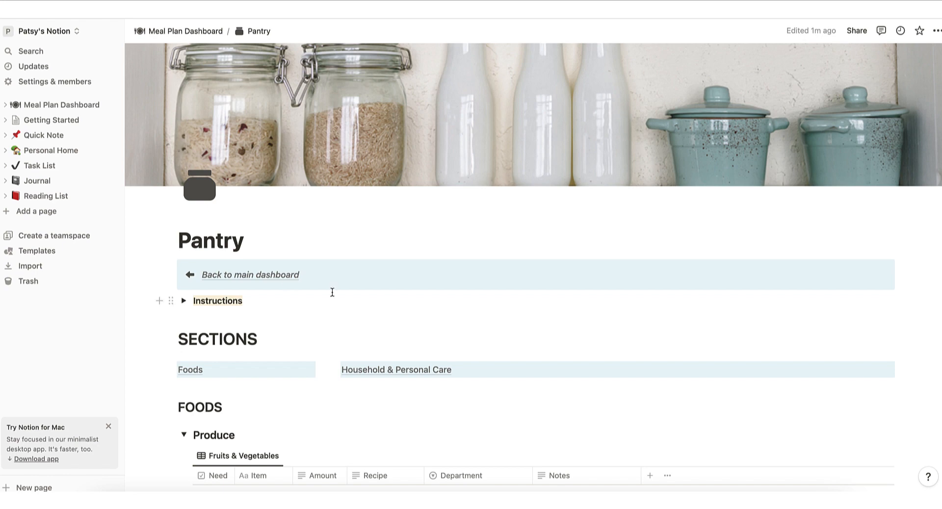
pyautogui.click(209, 275)
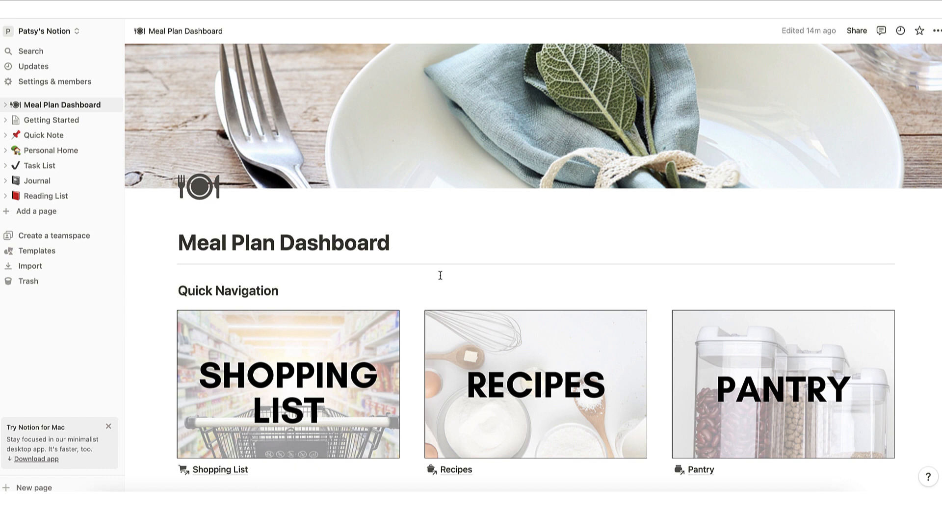
# Open the Recipes page from the dashboard's Quick Navigation and bring the All Recipes gallery into view
pyautogui.scroll(-4, 440, 275)
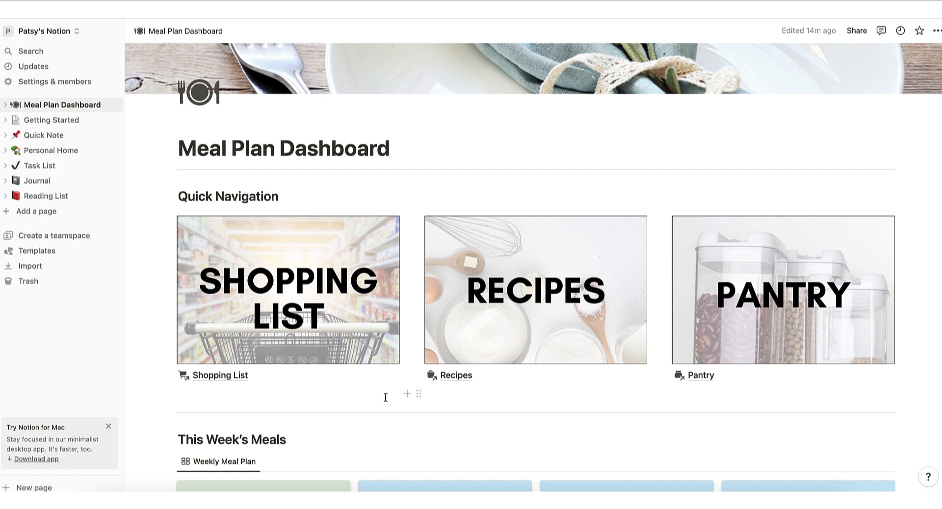
pyautogui.click(456, 376)
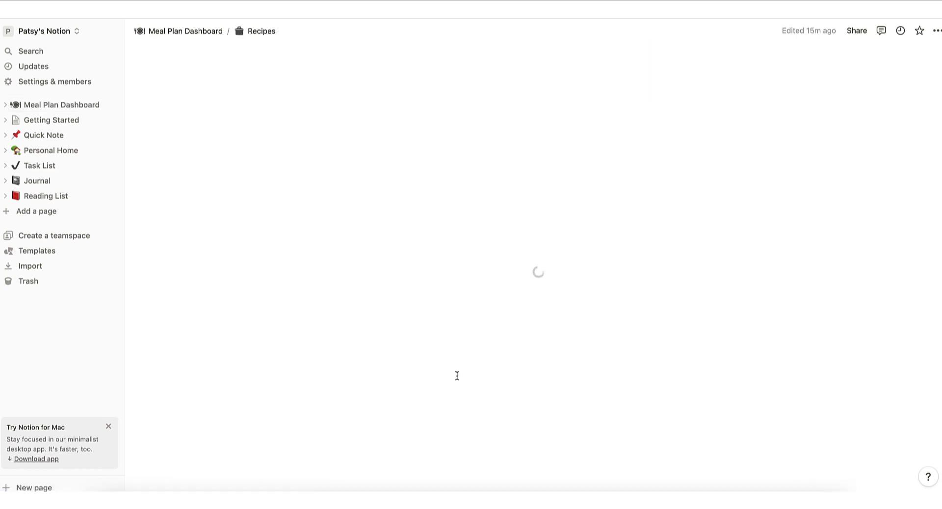
pyautogui.scroll(-3, 559, 368)
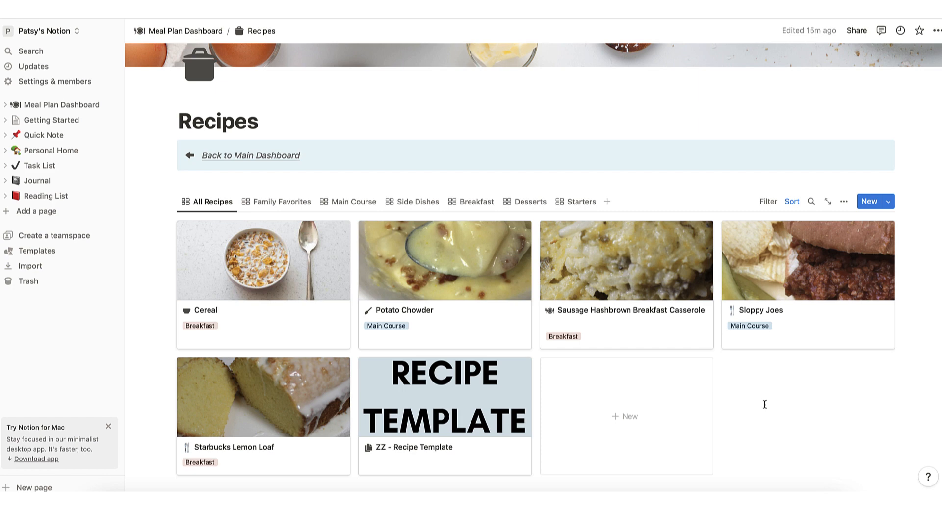
# Open the Cereal recipe and look through its properties and the cereal items in its ingredient table
pyautogui.click(239, 272)
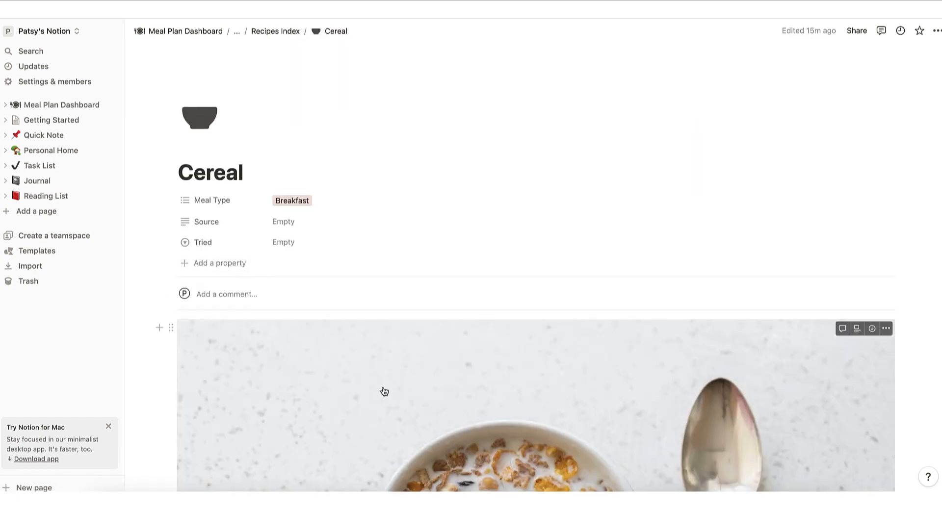
pyautogui.scroll(-7, 384, 391)
pyautogui.scroll(-12, 384, 391)
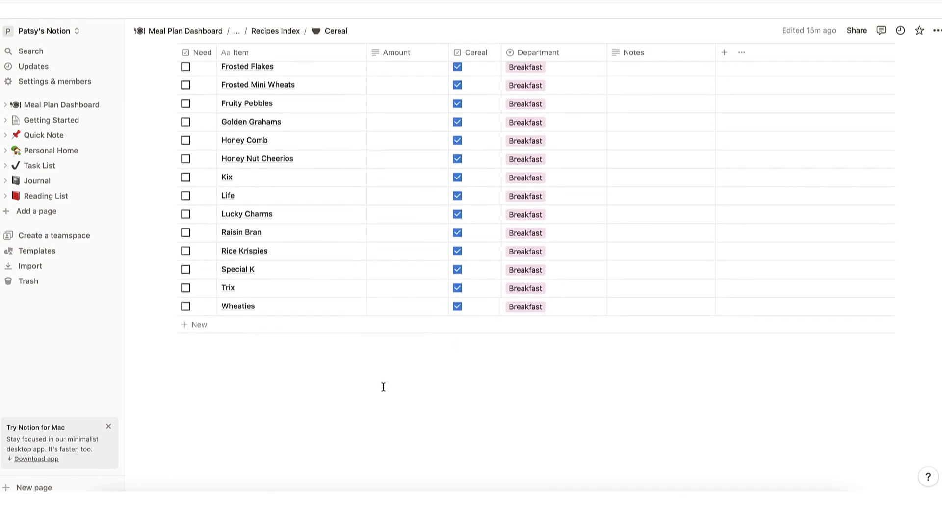
pyautogui.scroll(15, 382, 391)
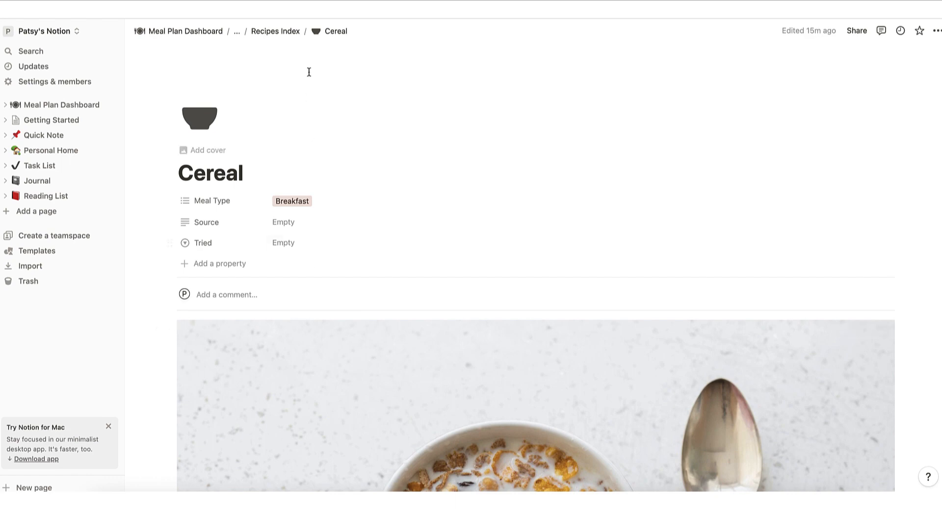
# Open the Potato Chowder recipe from the Recipes Index and add Family Favorites to its Meal Type
pyautogui.click(287, 30)
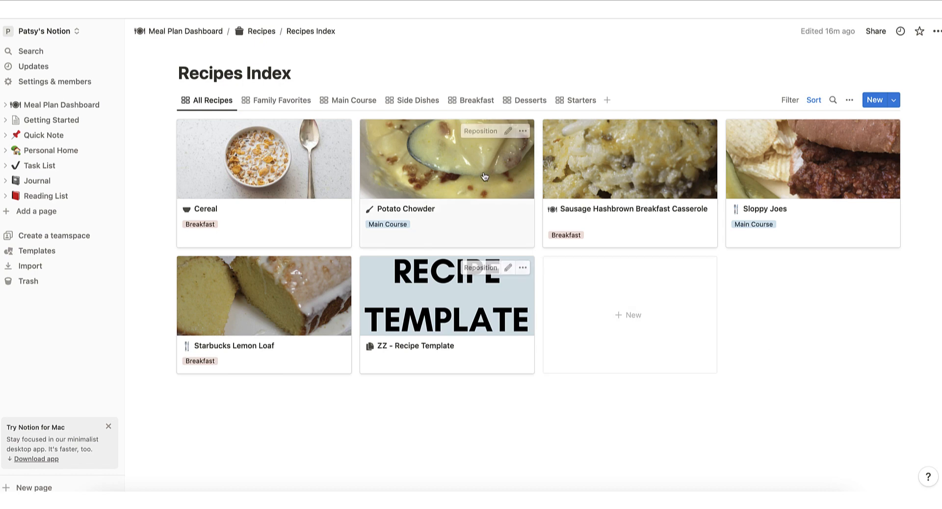
pyautogui.click(428, 155)
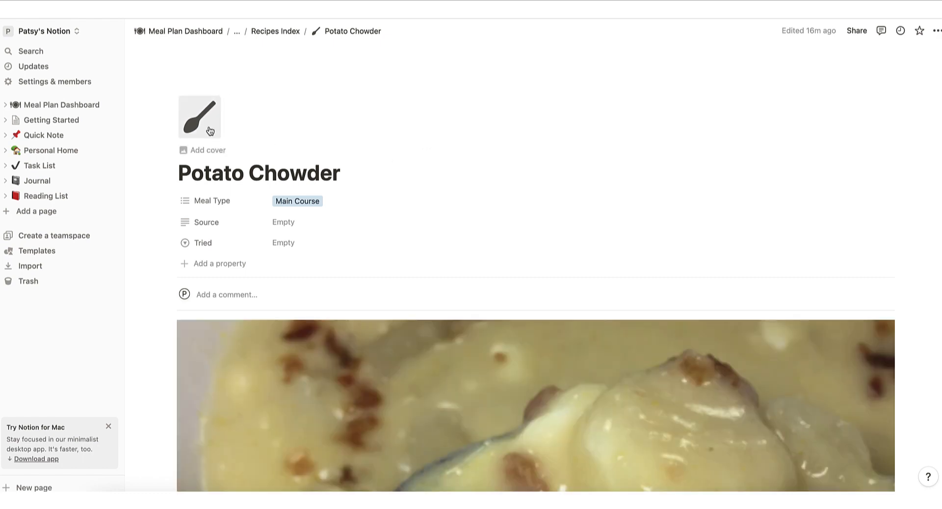
pyautogui.click(304, 200)
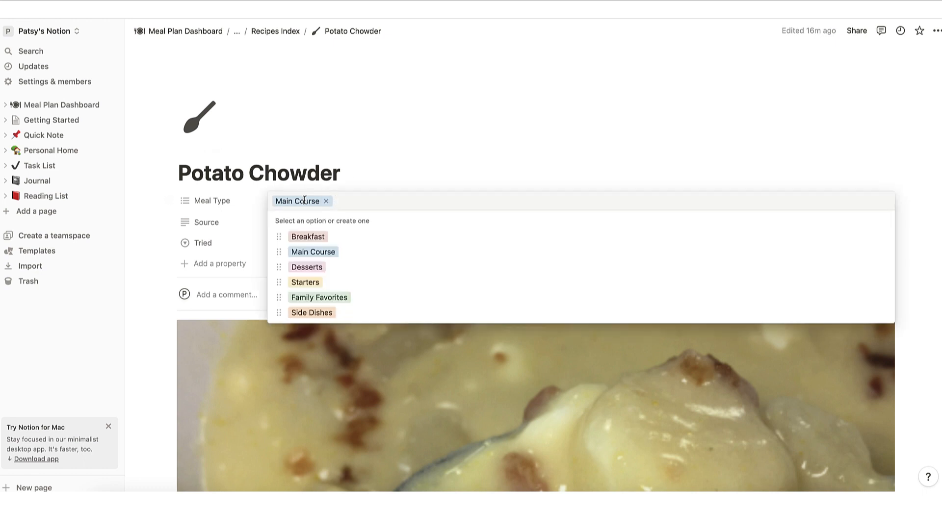
pyautogui.click(311, 298)
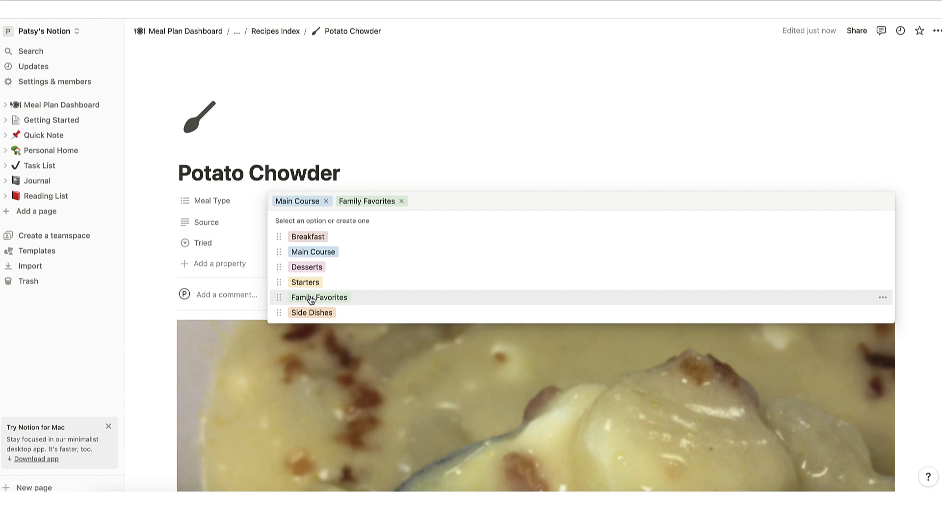
pyautogui.click(419, 149)
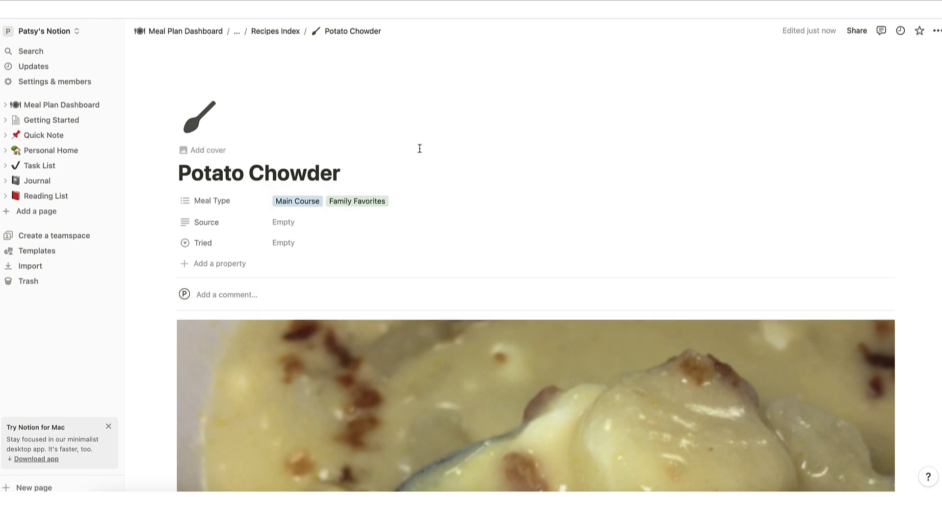
# Check the Potato Chowder recipe's Tried options, then look through its image, prep details and ingredient table
pyautogui.click(288, 245)
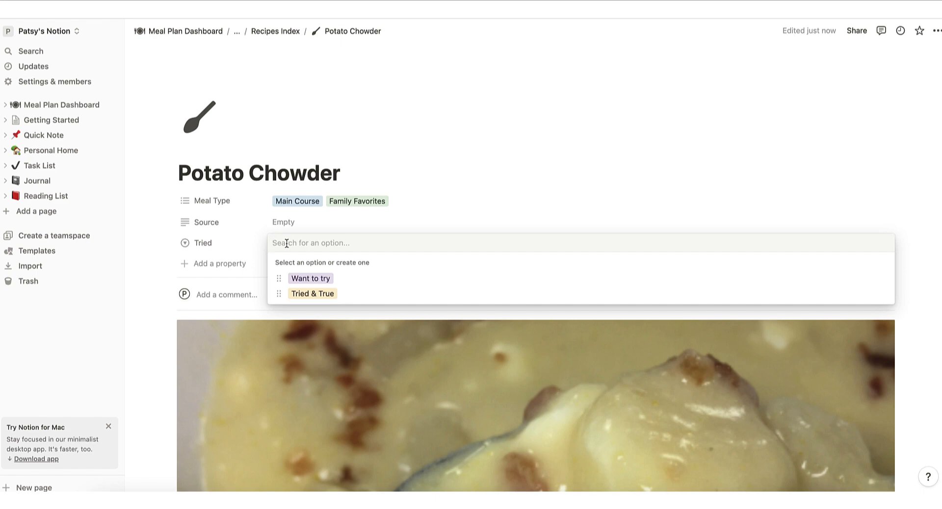
pyautogui.click(466, 147)
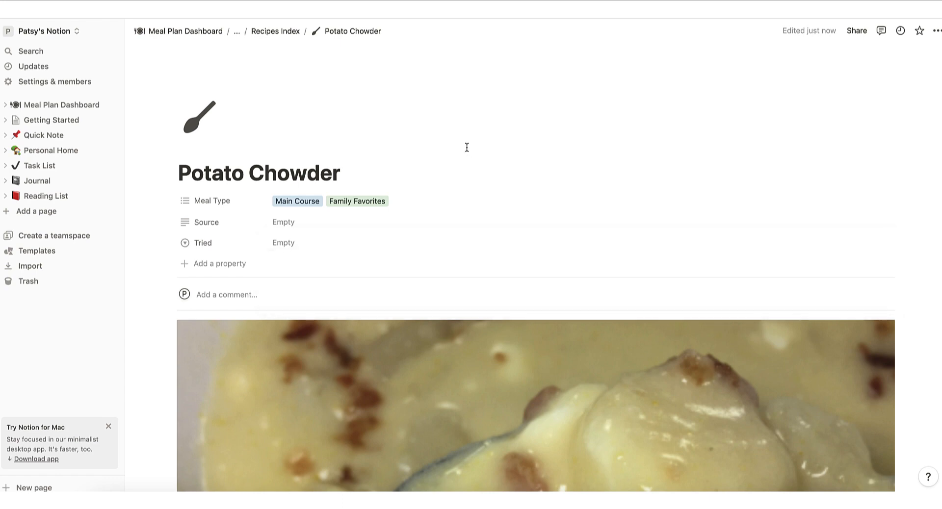
pyautogui.scroll(-5, 438, 199)
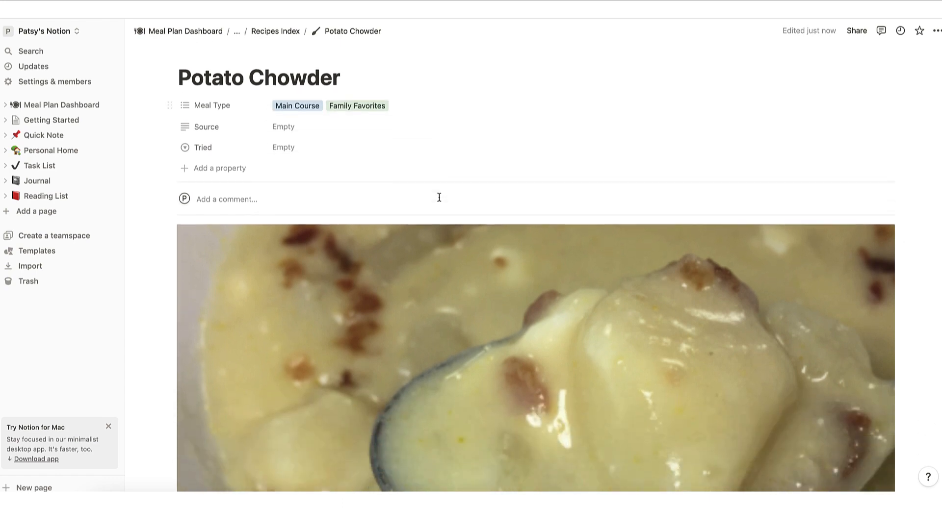
pyautogui.scroll(-4, 440, 201)
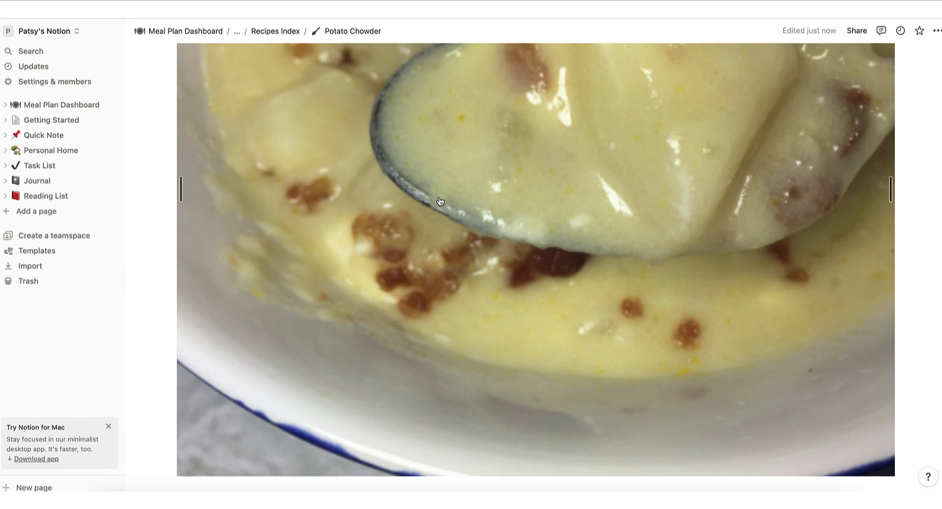
pyautogui.scroll(-5, 507, 278)
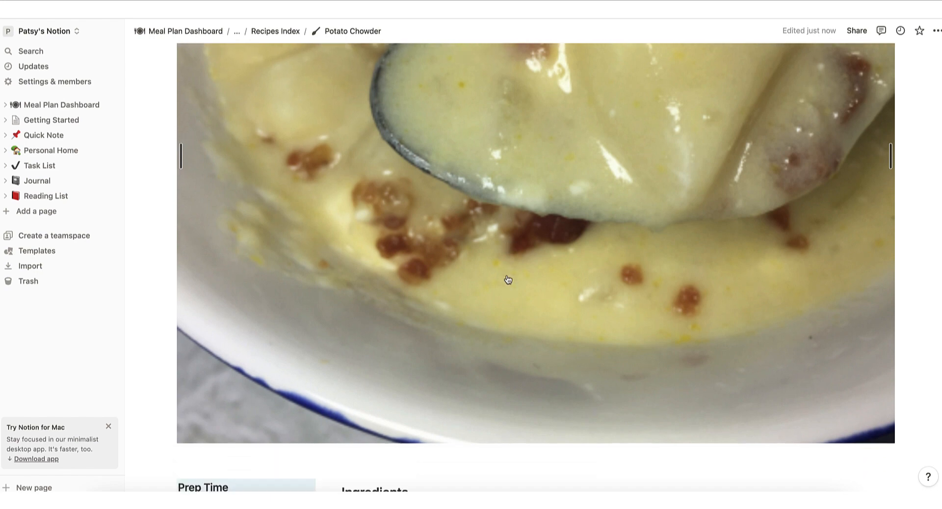
pyautogui.scroll(-6, 508, 280)
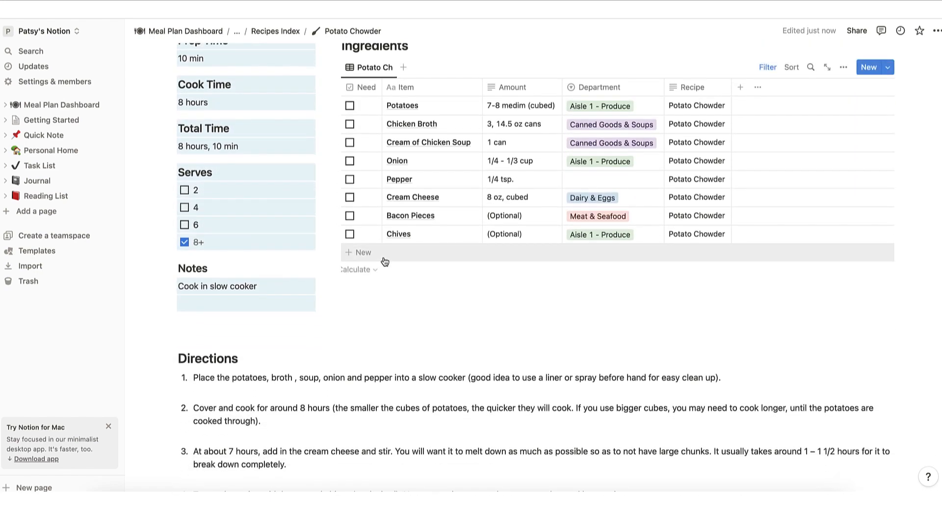
# Rename the view of the recipe's Ingredients table as Potato Chowder
pyautogui.scroll(4, 384, 261)
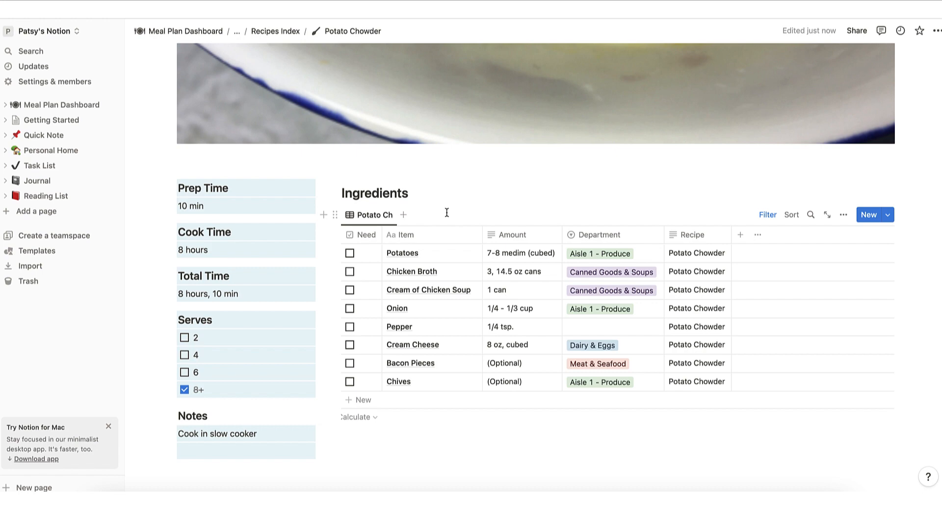
pyautogui.click(375, 214)
pyautogui.click(399, 237)
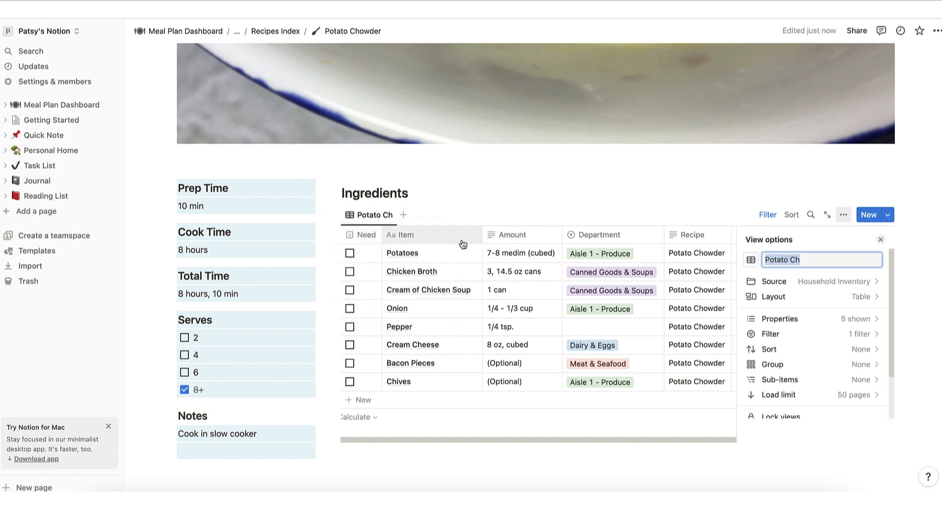
pyautogui.click(824, 262)
pyautogui.write('o')
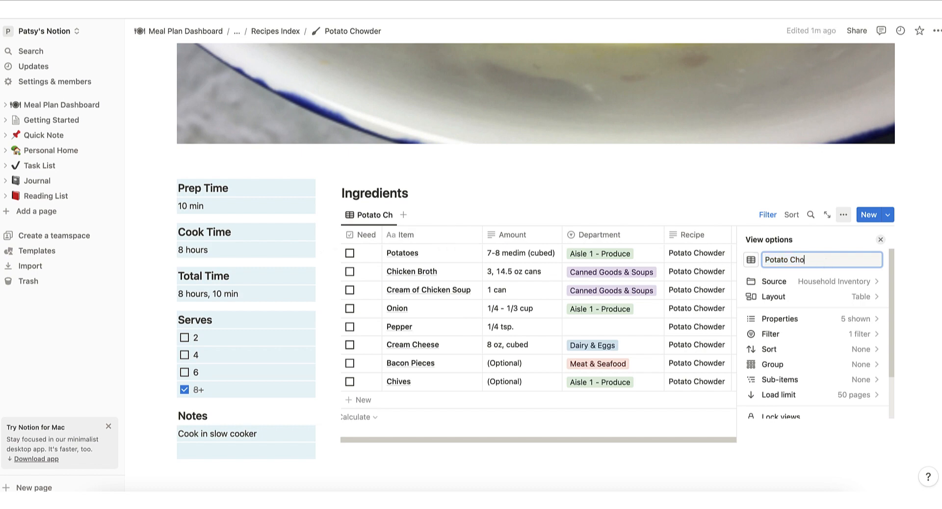
pyautogui.write('wder')
pyautogui.click(590, 159)
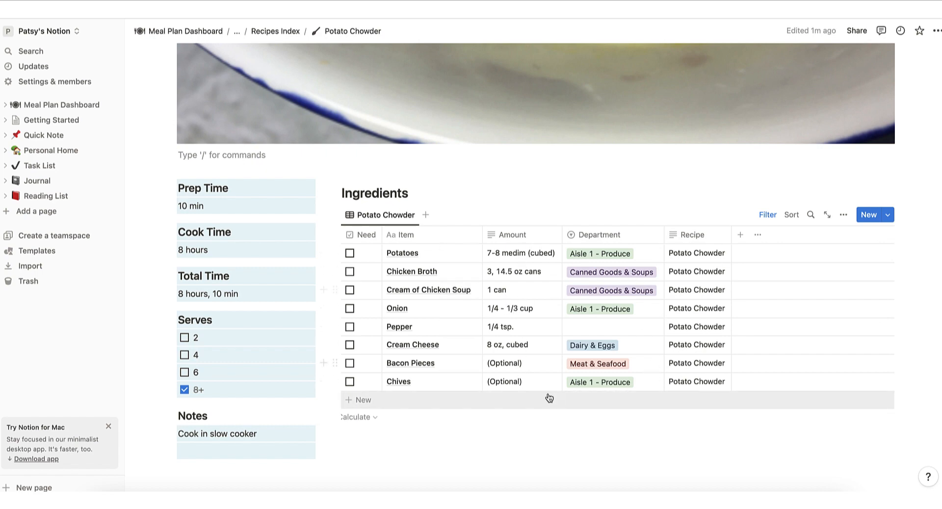
# Read through the Potato Chowder directions and return to the Recipes Index gallery
pyautogui.scroll(-6, 549, 398)
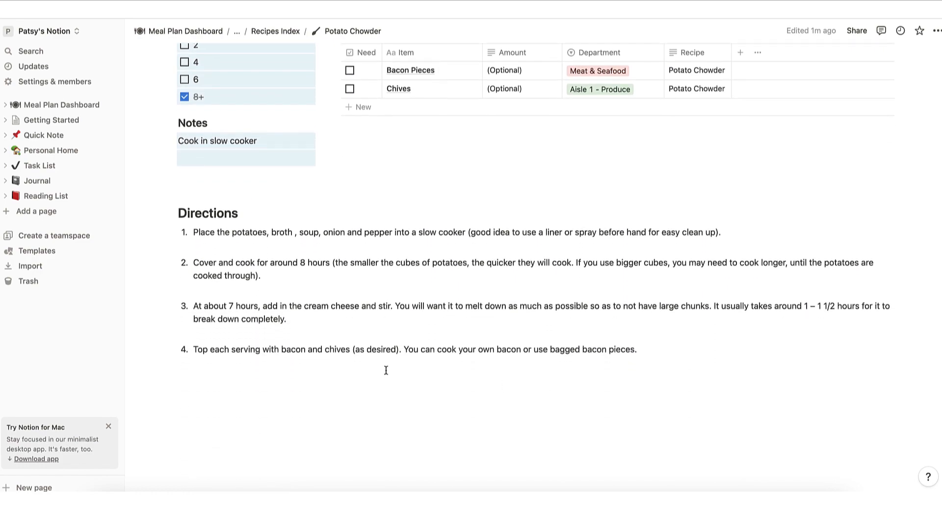
pyautogui.scroll(12, 386, 371)
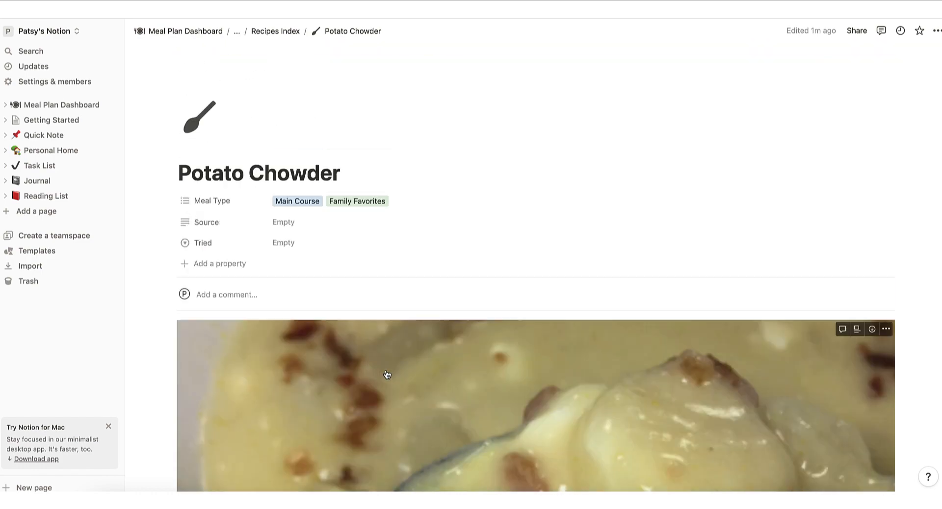
pyautogui.click(288, 33)
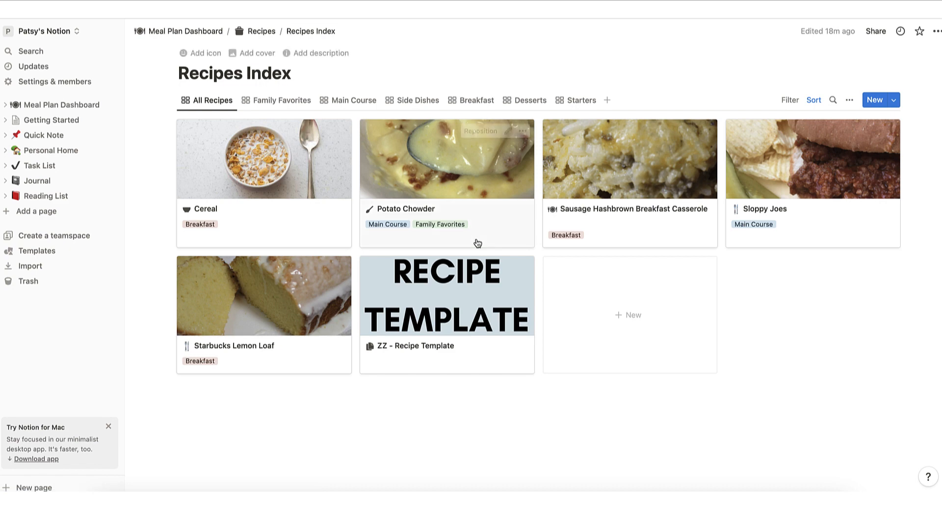
pyautogui.click(600, 297)
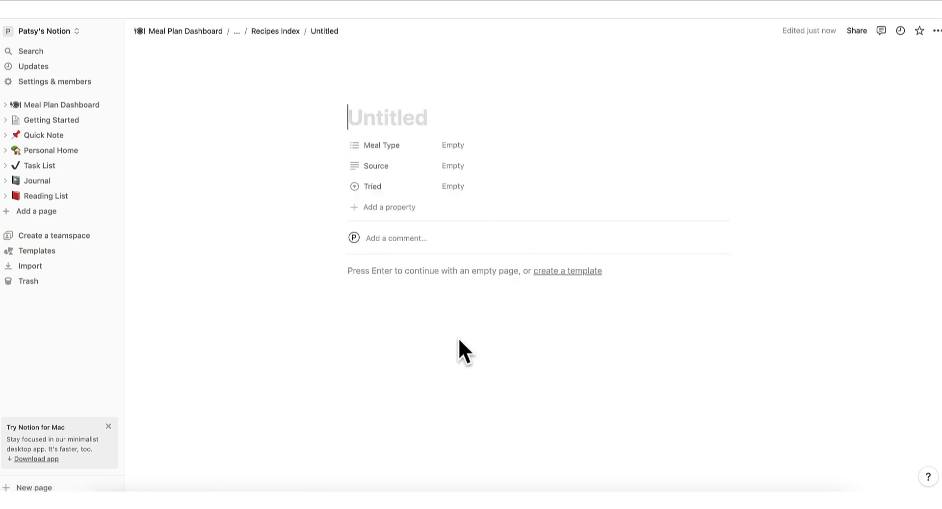
pyautogui.click(272, 31)
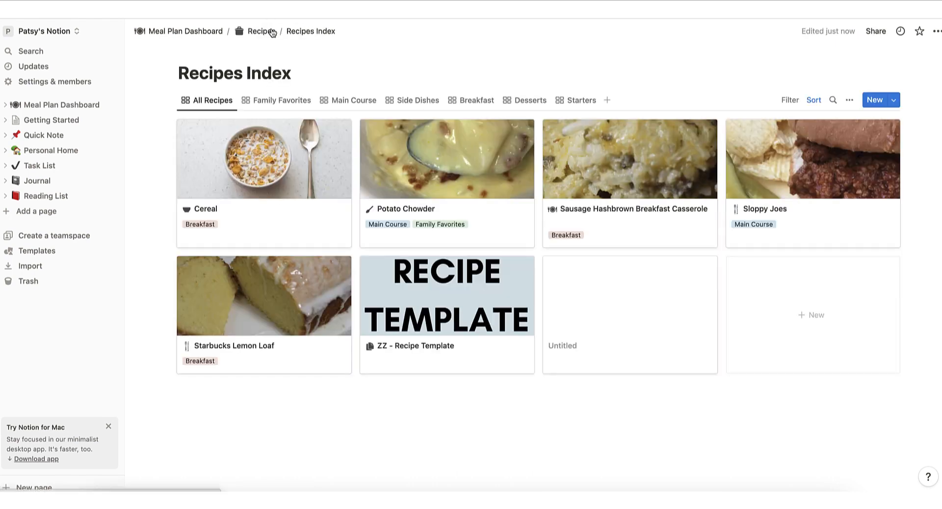
pyautogui.click(706, 268)
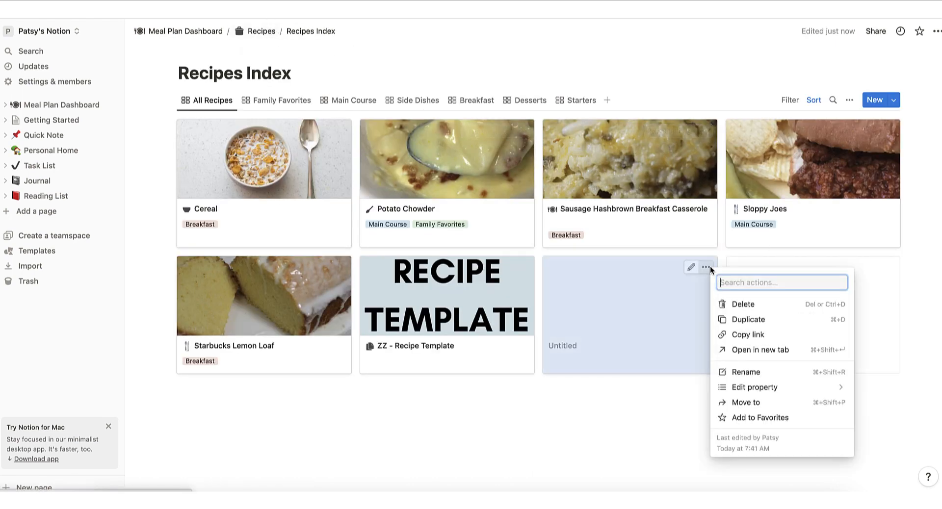
pyautogui.click(737, 307)
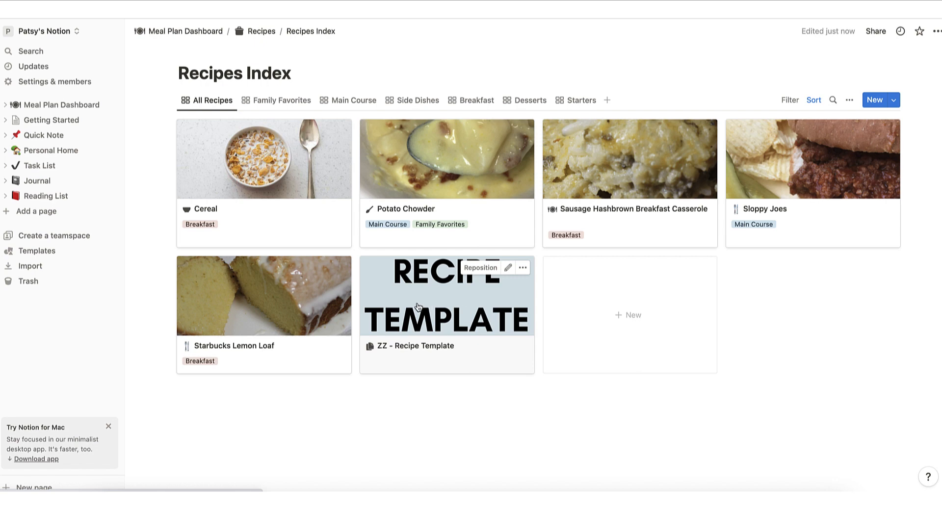
# Duplicate the ZZ - Recipe Template card, open the copy and change its icon to the dark fork and knife
pyautogui.click(523, 269)
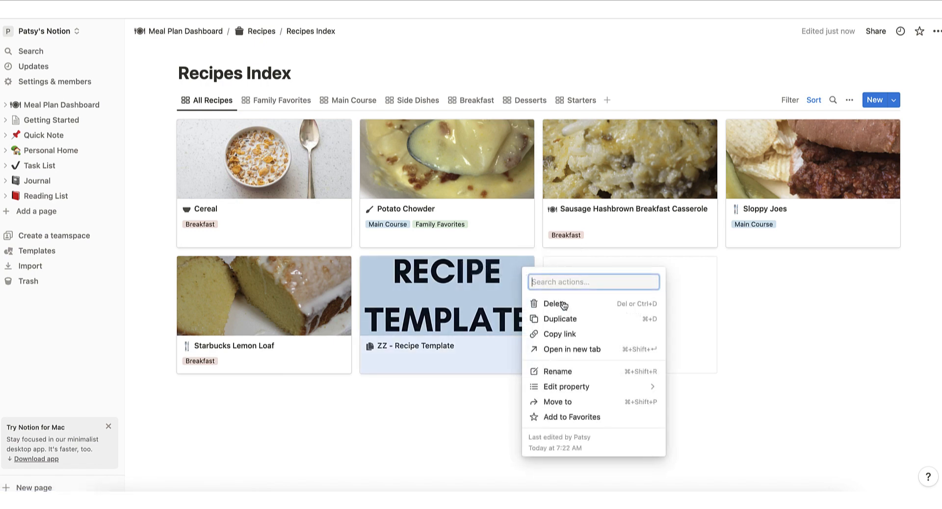
pyautogui.click(565, 322)
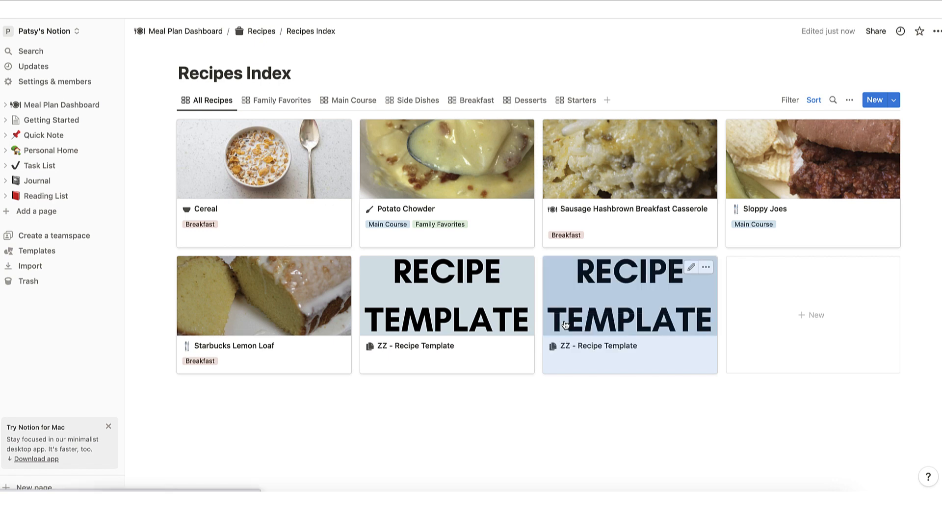
pyautogui.click(617, 300)
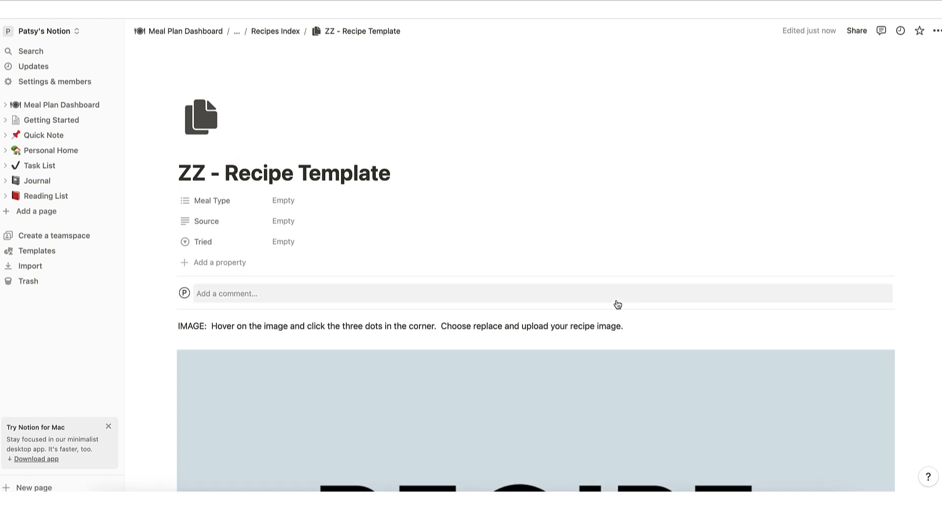
pyautogui.click(201, 124)
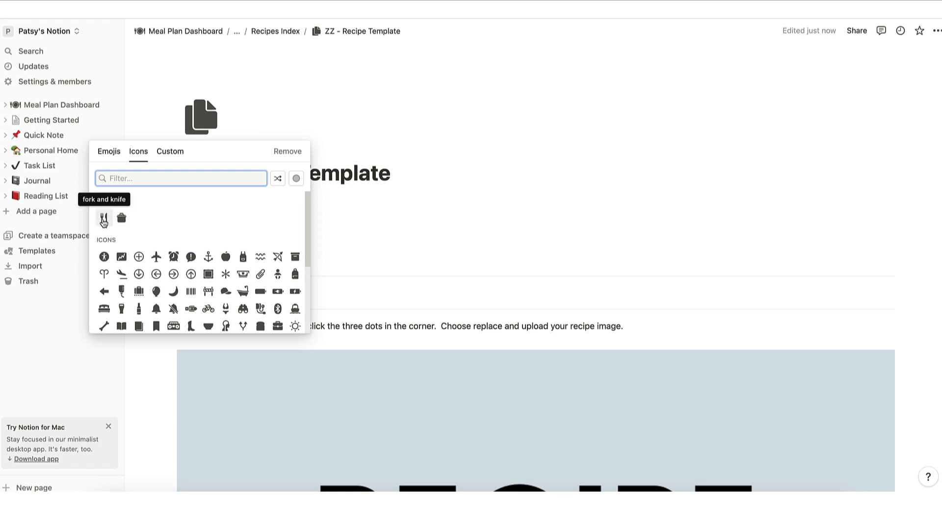
pyautogui.moveTo(103, 221)
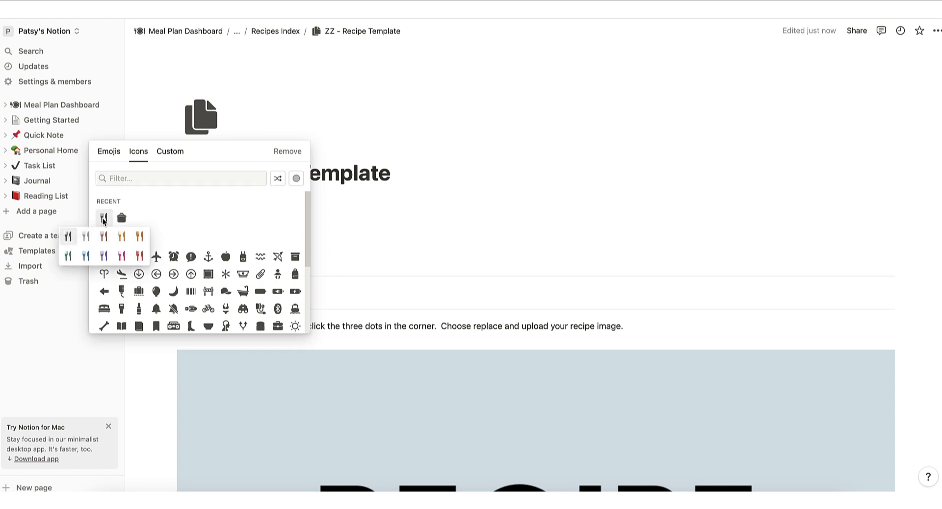
pyautogui.click(67, 241)
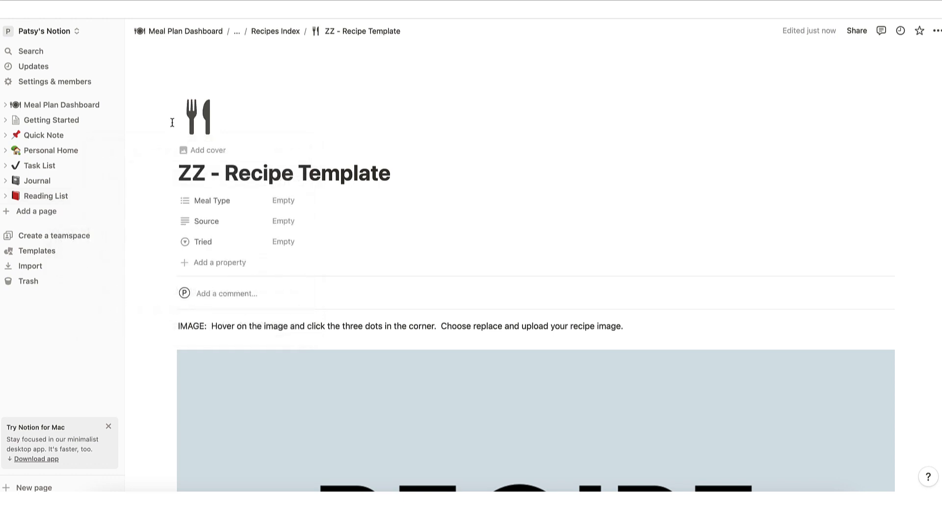
# Replace the title of the duplicated recipe template with "Stuffed Pe"
pyautogui.click(401, 177)
pyautogui.tripleClick(362, 176)
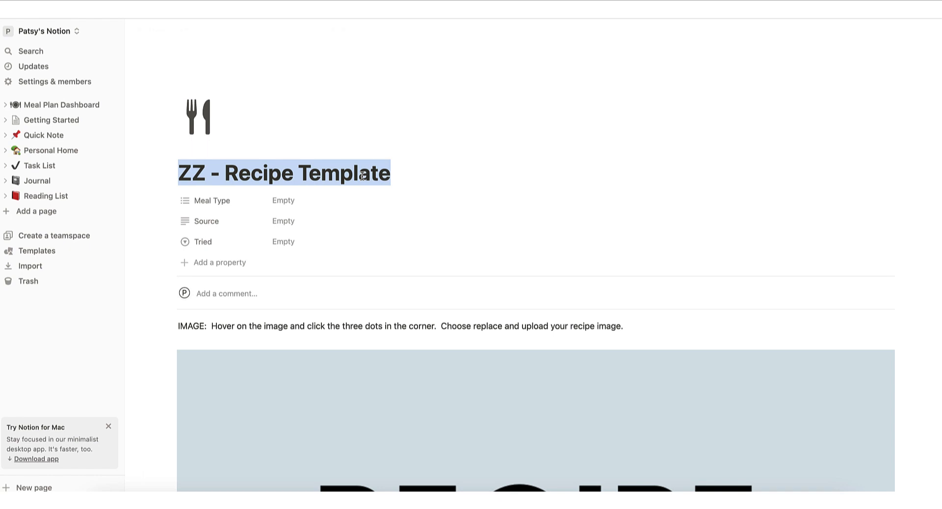
pyautogui.write('Stuffed Pe')
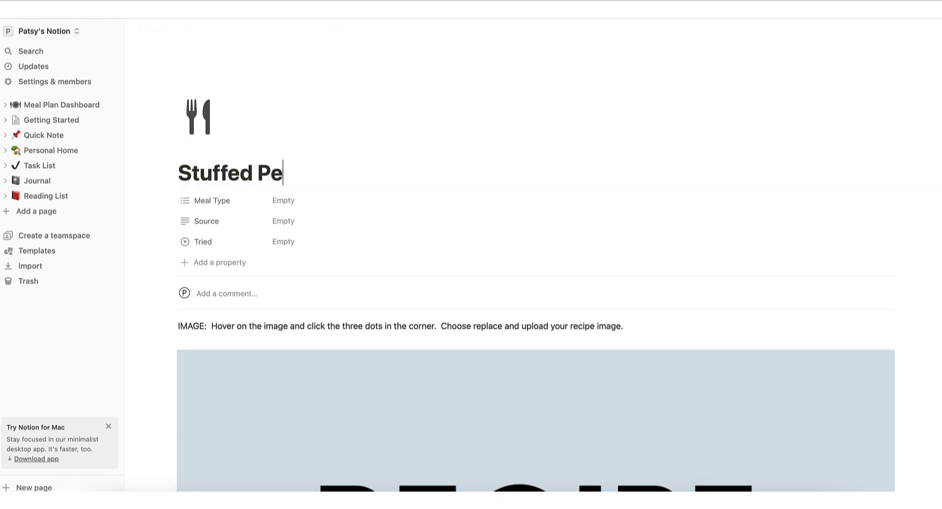
# Complete the recipe title as "Stuffed Peppers" and tag its Meal Type with Main Course and Family Favorites
pyautogui.write('ppers')
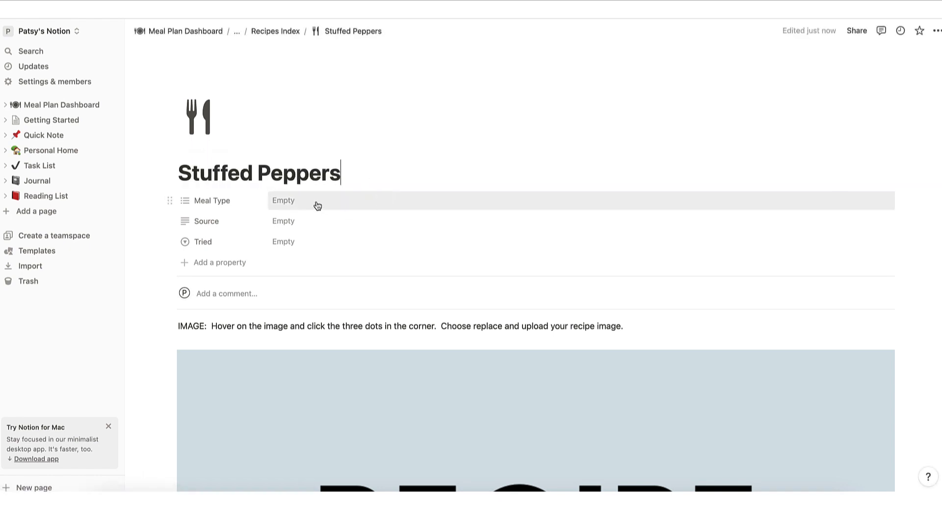
pyautogui.click(317, 206)
pyautogui.click(324, 254)
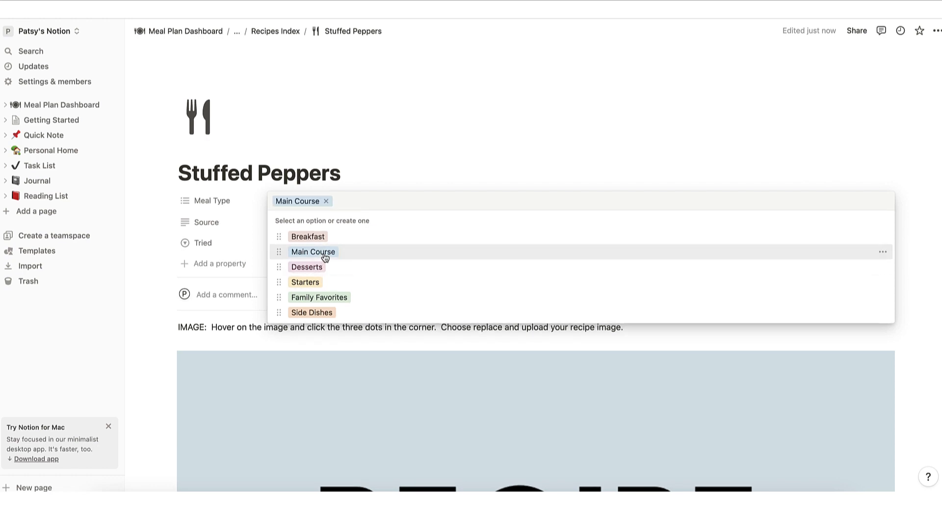
pyautogui.click(325, 298)
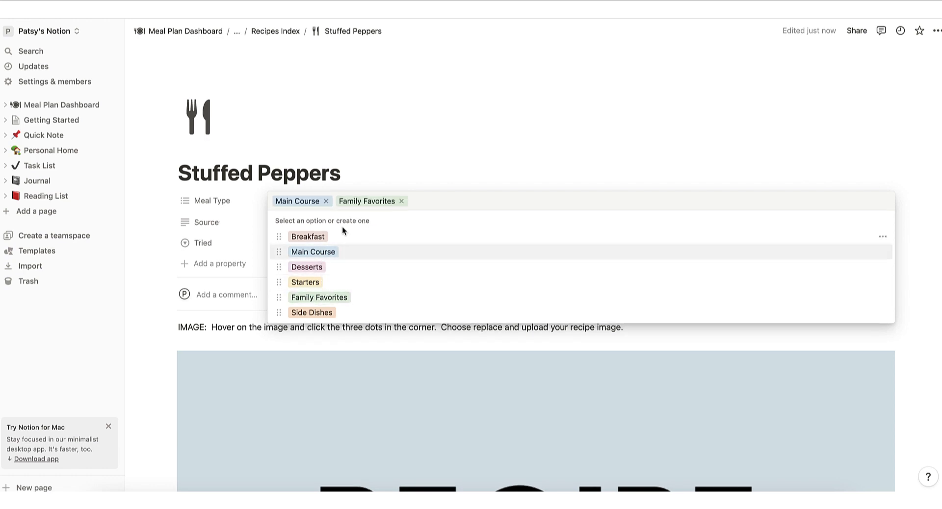
pyautogui.click(439, 158)
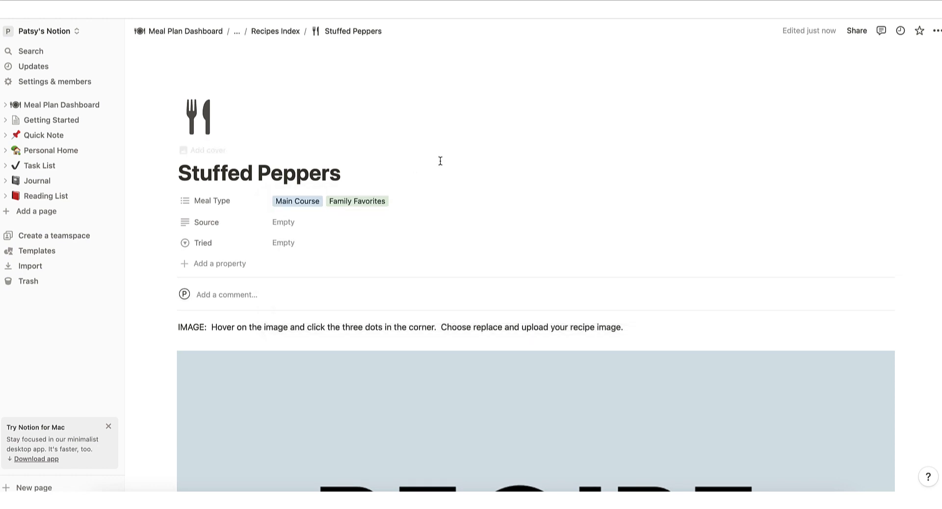
# Enter "Betty Crocker" as the Source of the Stuffed Peppers recipe
pyautogui.click(292, 225)
pyautogui.write('Be')
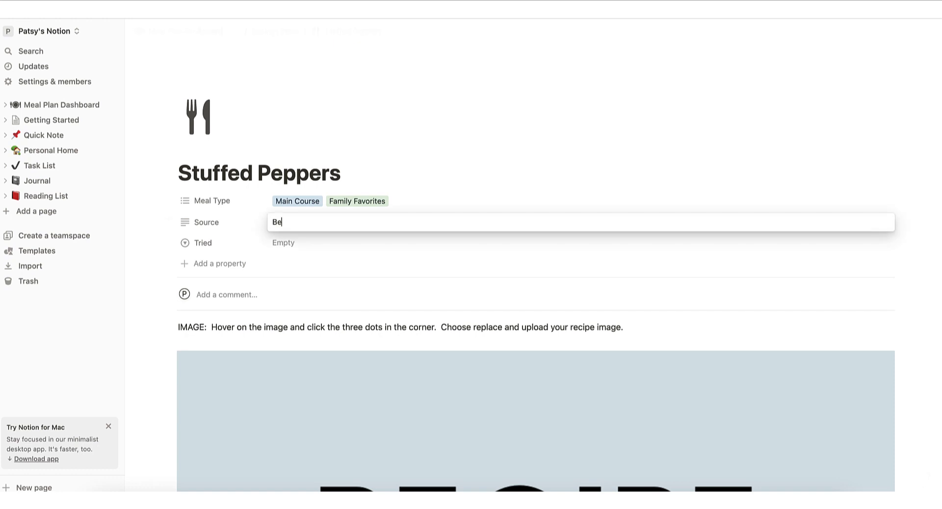
pyautogui.write('tty Crocker')
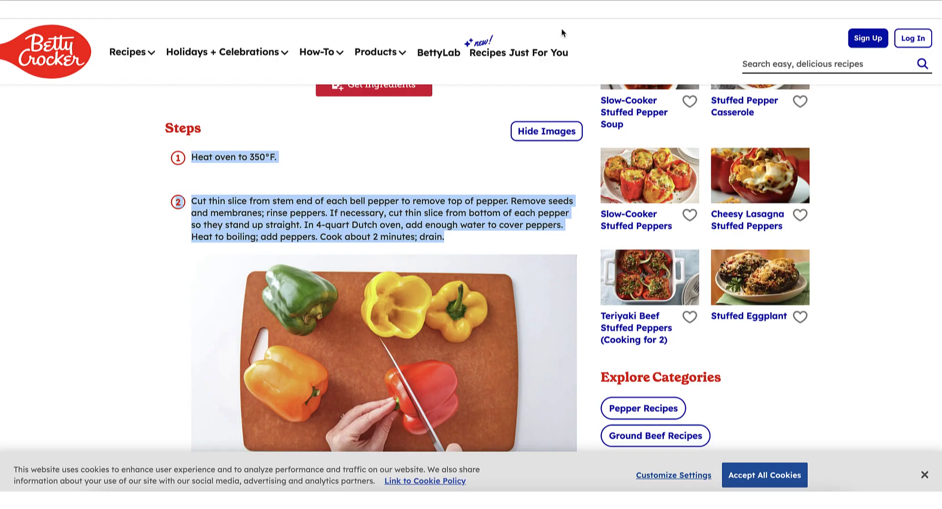
# Switch to the Betty Crocker Stuffed Peppers page, copy its web address and return to the Notion recipe
pyautogui.scroll(15, 400, 134)
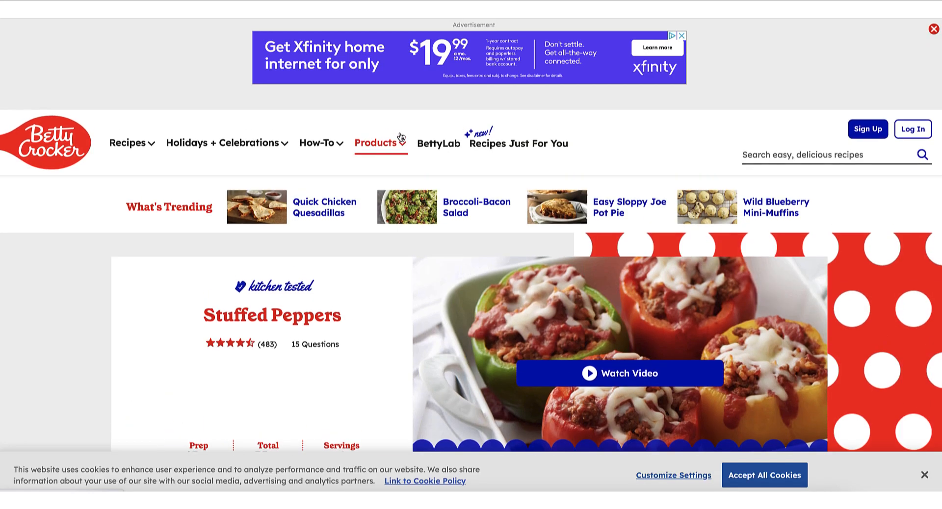
pyautogui.scroll(-3, 402, 136)
pyautogui.scroll(3, 402, 135)
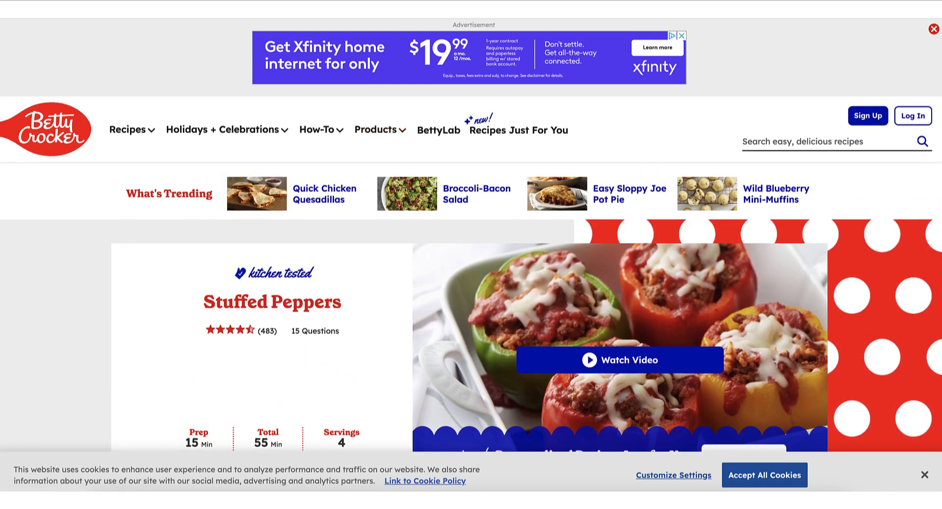
pyautogui.rightClick(325, 3)
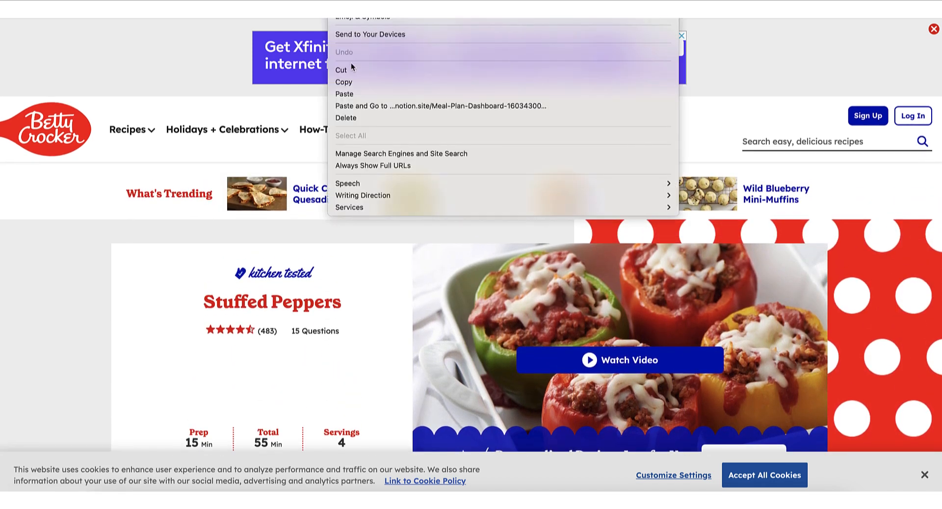
pyautogui.click(353, 82)
pyautogui.hotkey('ctrl', 'Tab')
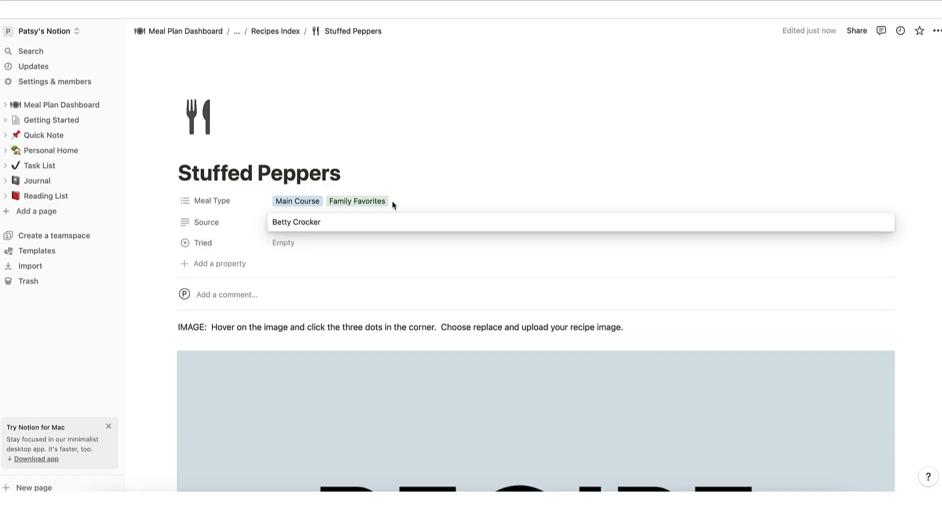
# Try adding the copied recipe link to the Source as a bookmark, and delete that bookmark block from the page
pyautogui.rightClick(344, 219)
pyautogui.click(377, 297)
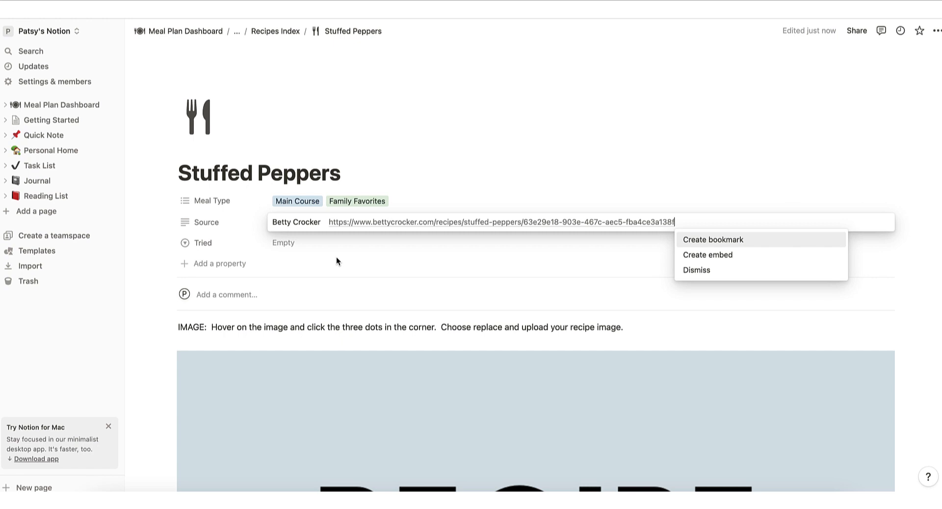
pyautogui.press('Return')
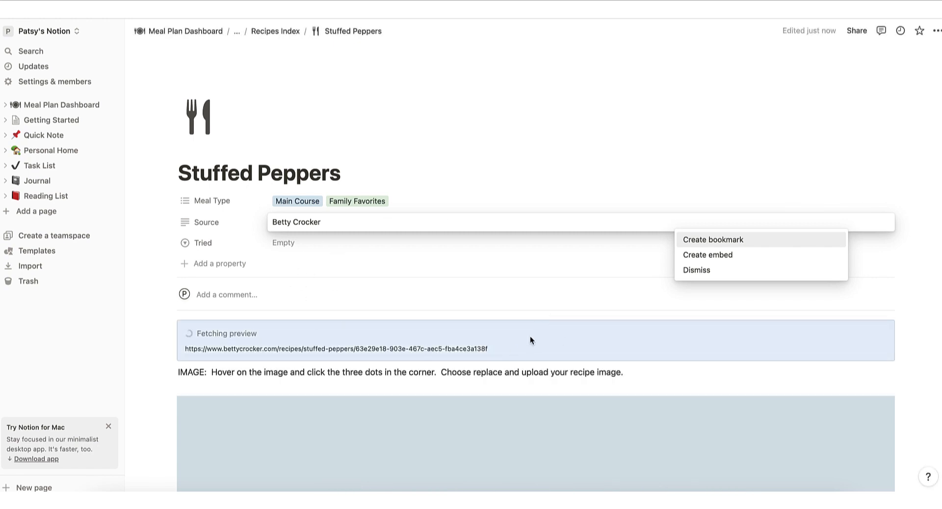
pyautogui.click(169, 330)
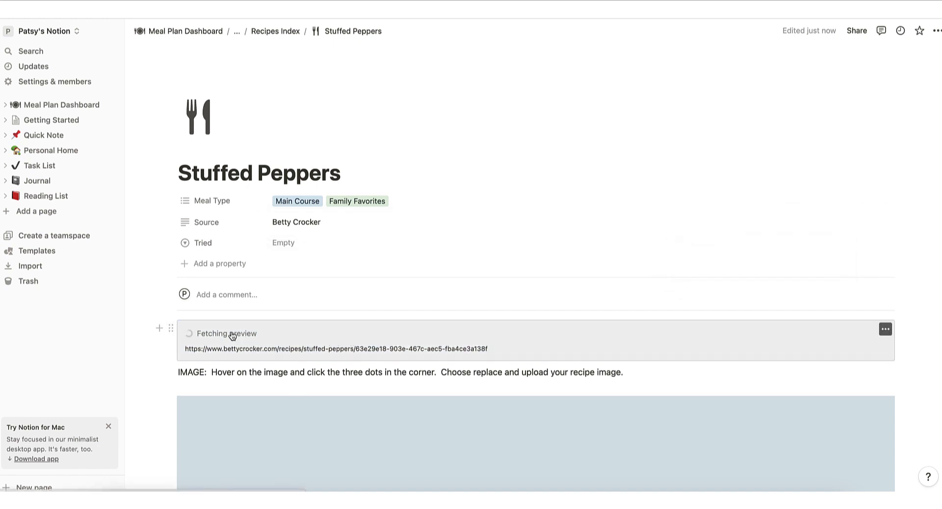
pyautogui.click(169, 328)
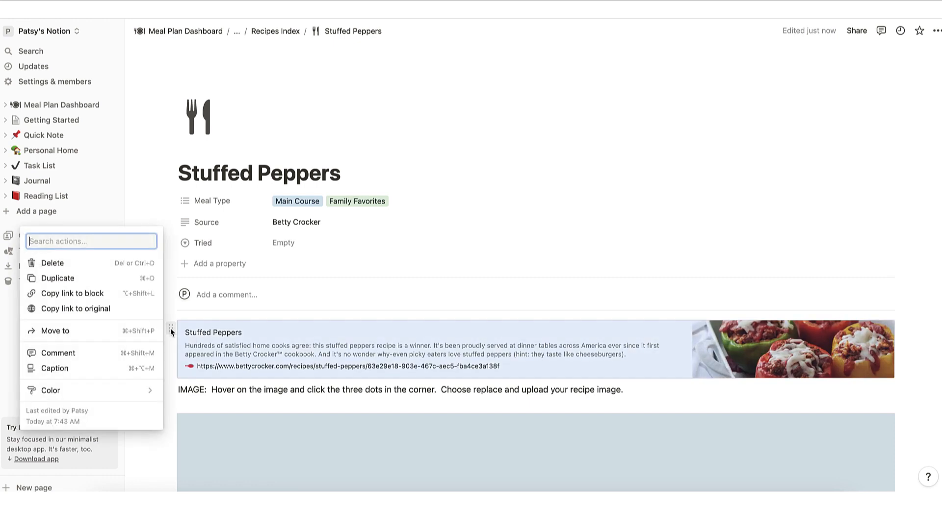
pyautogui.click(91, 266)
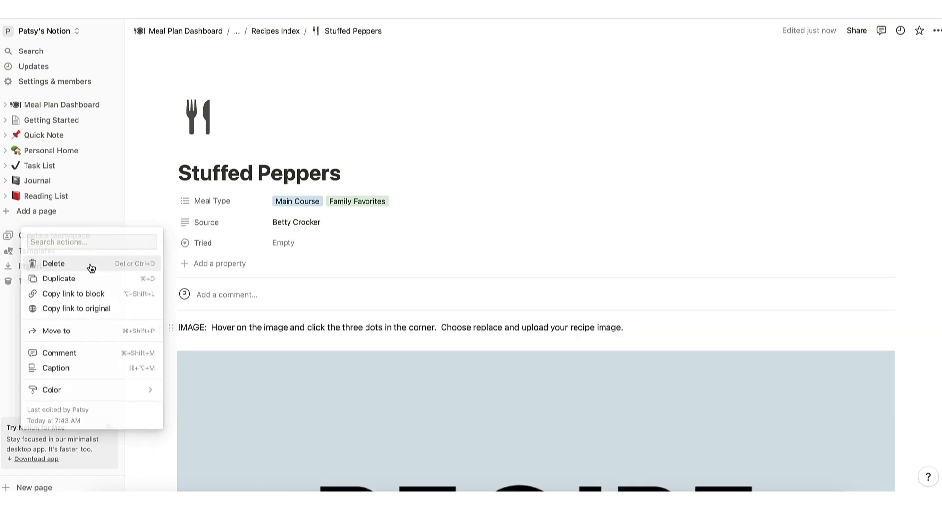
# Paste the copied recipe address after "Betty Crocker" in the Source as a plain link, and set Tried to Tried & True
pyautogui.click(339, 221)
pyautogui.press('super+v')
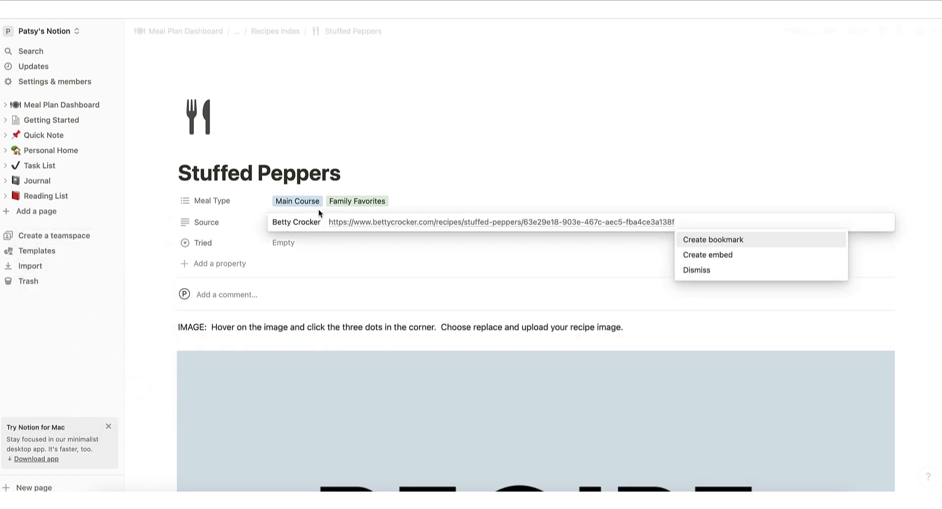
pyautogui.click(295, 242)
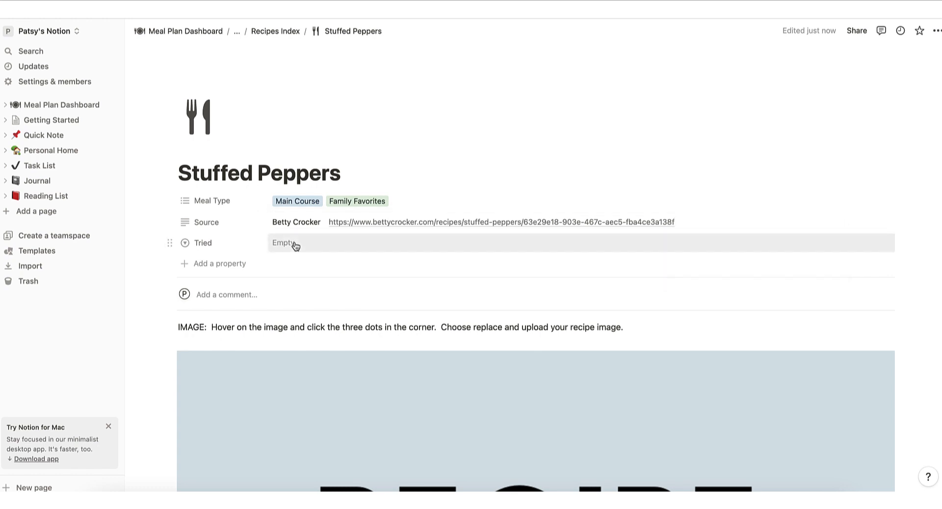
pyautogui.click(295, 245)
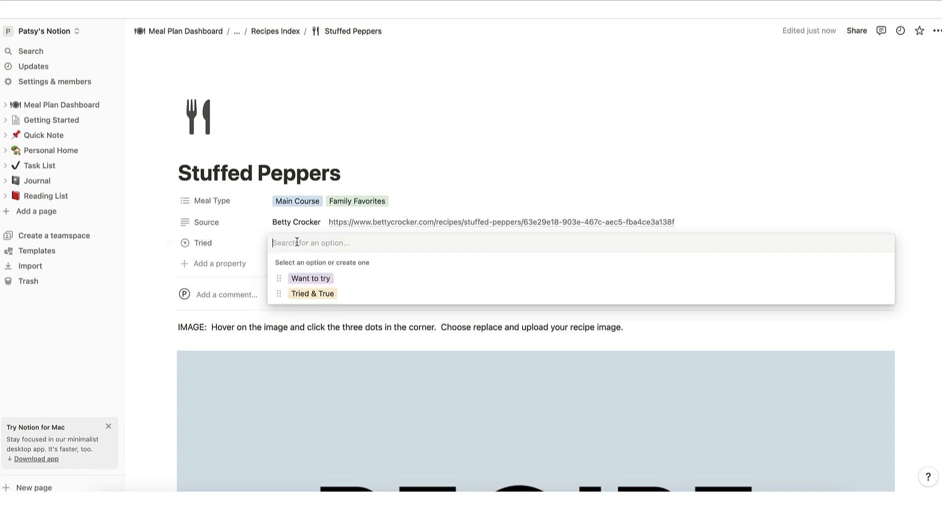
pyautogui.click(300, 294)
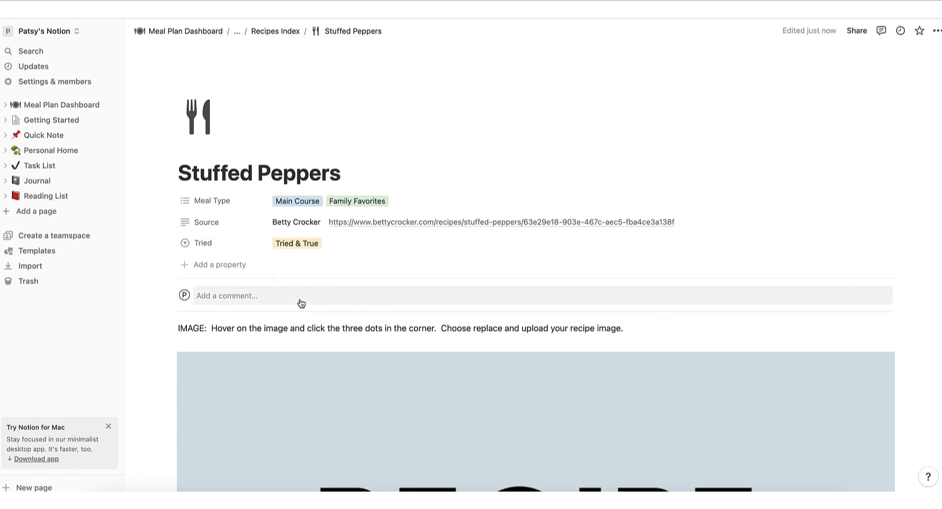
# Switch to the Unsplash stuffed peppers results and download the photo of baked peppers in a glass dish with a spatula
pyautogui.scroll(-3, 342, 338)
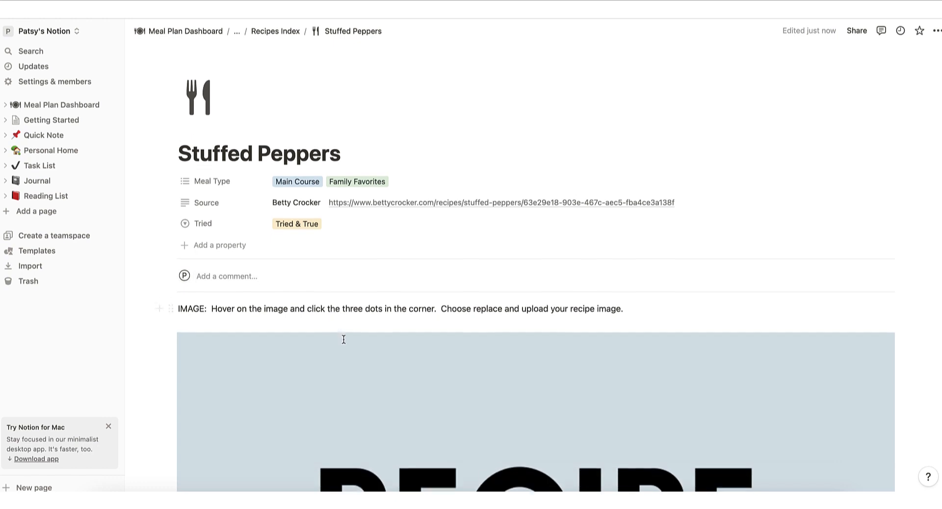
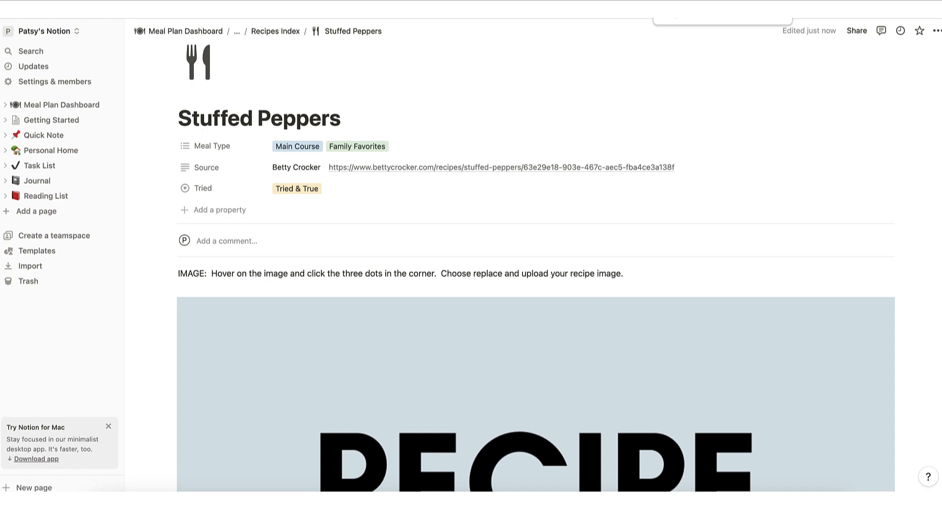
pyautogui.click(673, 5)
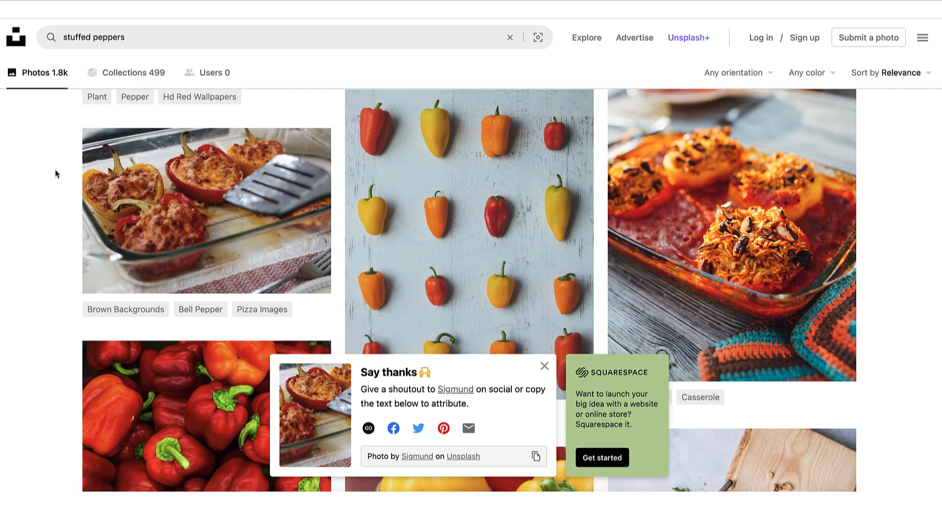
pyautogui.moveTo(107, 174)
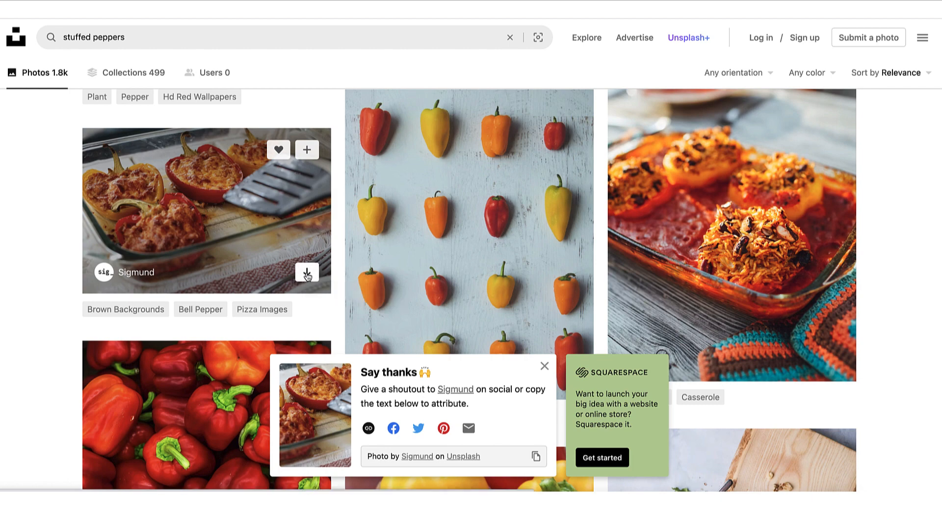
pyautogui.click(308, 275)
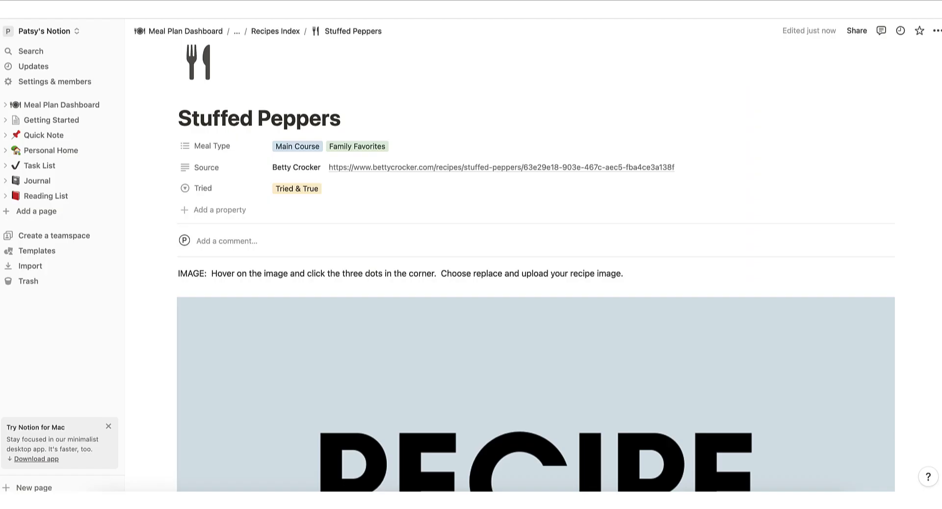
# Replace the placeholder recipe image in the Notion page with the stuffed peppers JPG from the Downloads folder
pyautogui.moveTo(878, 372)
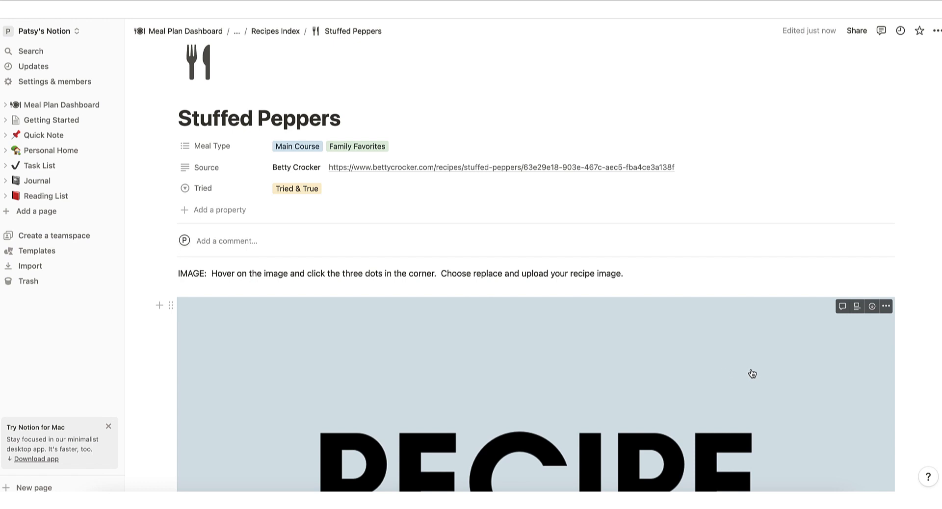
pyautogui.click(886, 306)
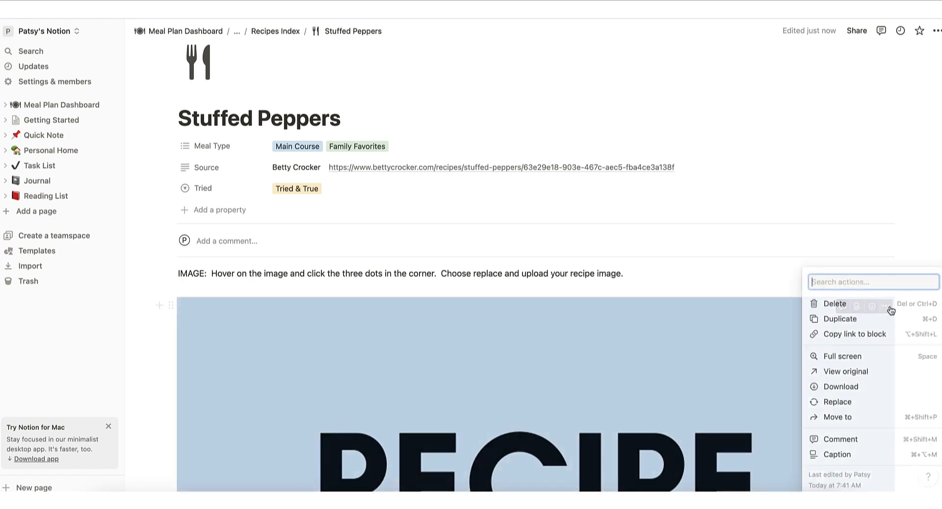
pyautogui.click(837, 403)
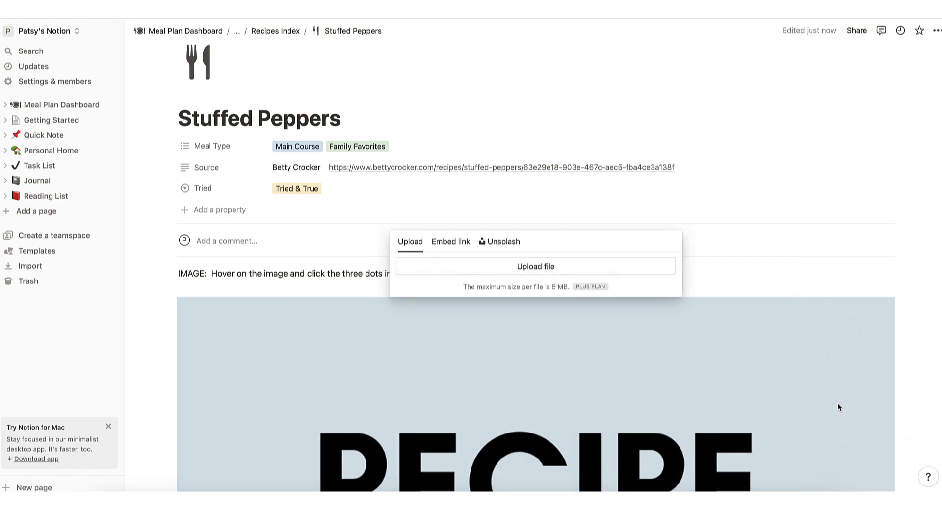
pyautogui.click(474, 271)
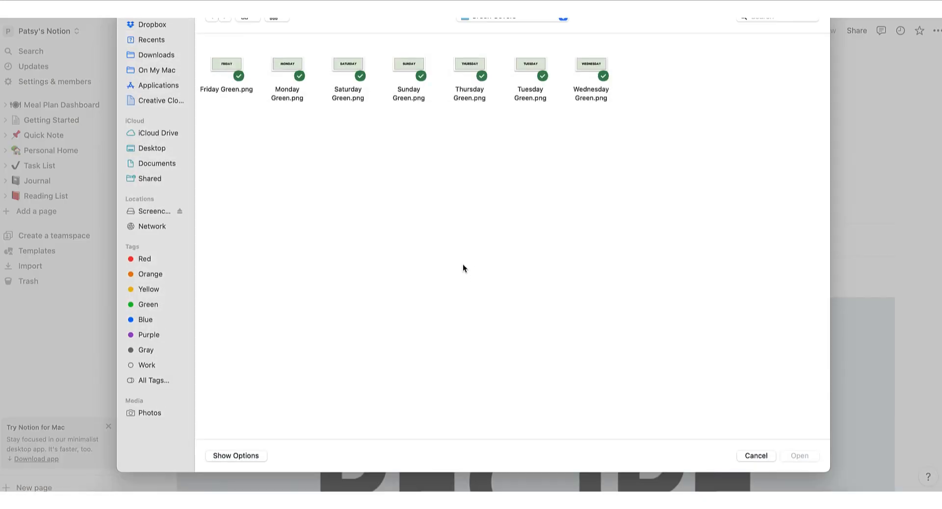
pyautogui.click(162, 54)
pyautogui.click(238, 66)
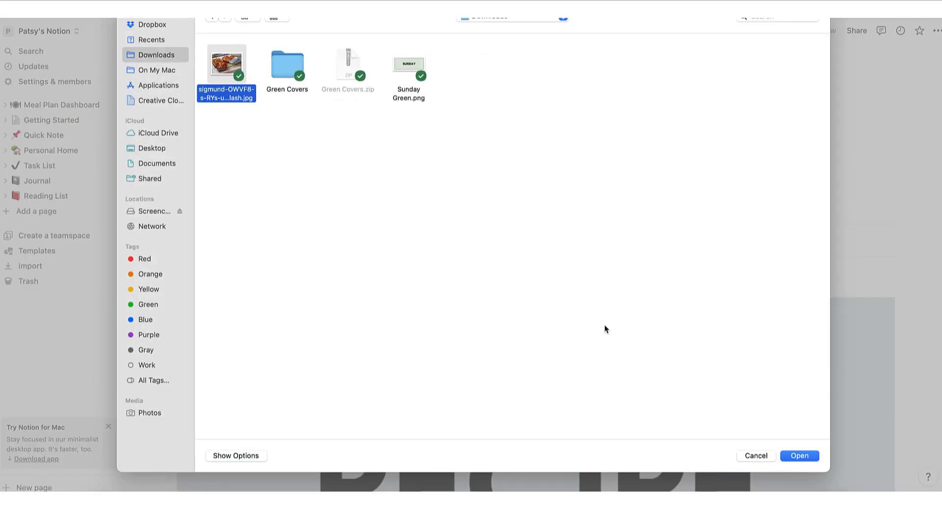
pyautogui.click(799, 456)
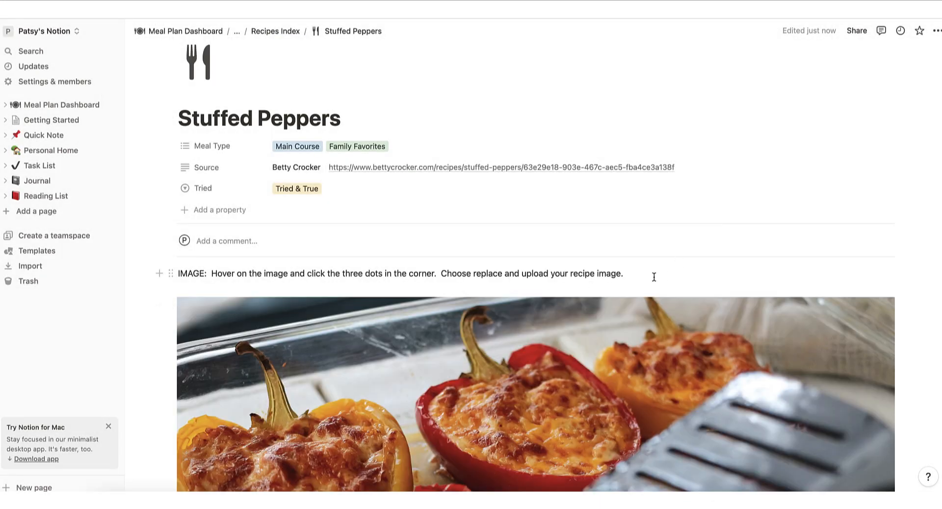
# Delete the IMAGE instruction line and its empty block above the recipe photo
pyautogui.tripleClick(653, 276)
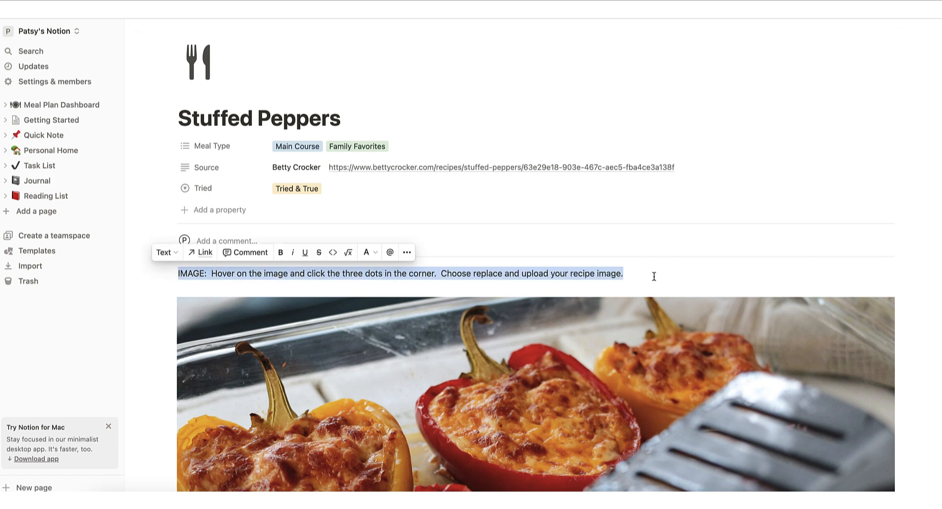
pyautogui.press('BackSpace')
pyautogui.press('BackSpace')
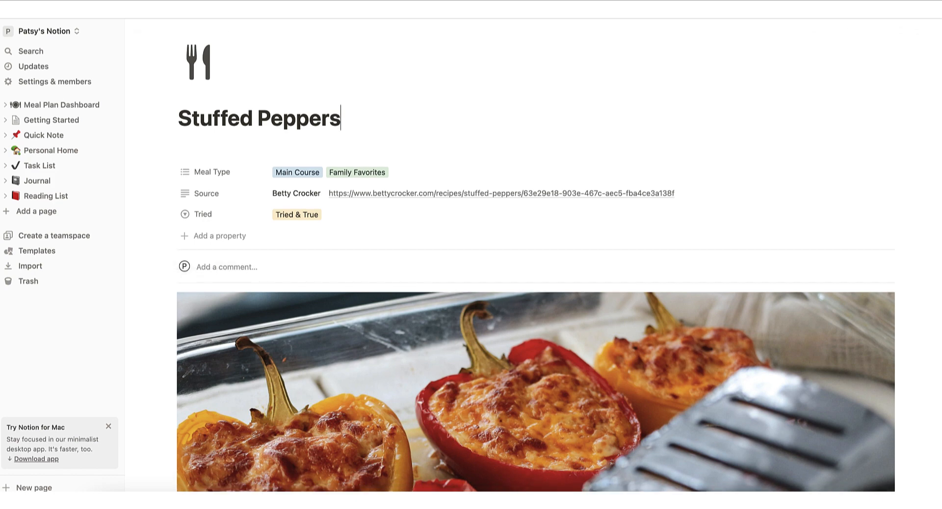
# Check the recipe details area of the page, and review the times, servings, ingredients and oven temperature in the Betty Crocker Stuffed Peppers recipe
pyautogui.scroll(-10, 655, 281)
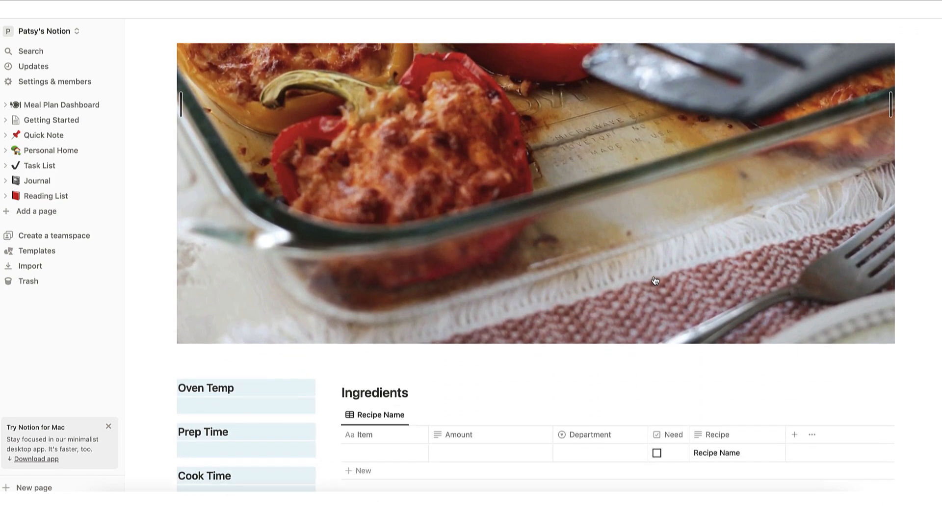
pyautogui.scroll(-5, 655, 280)
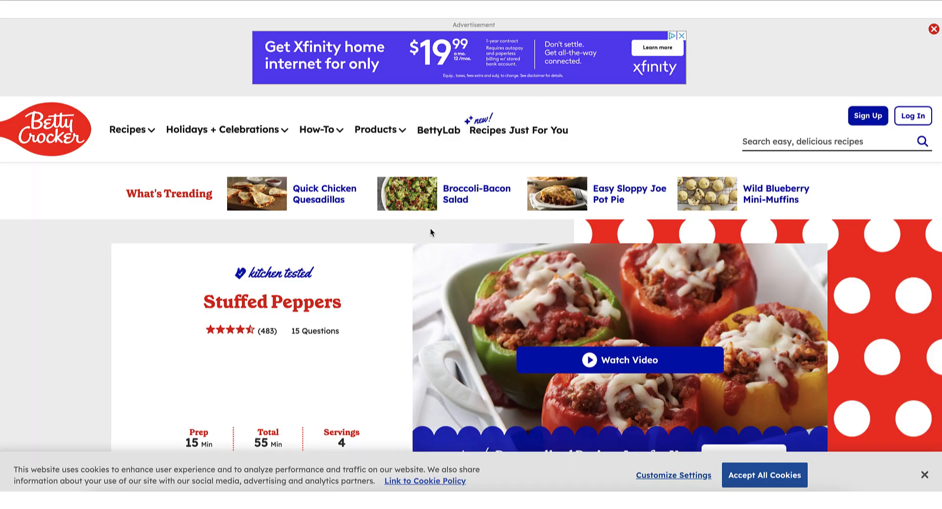
pyautogui.scroll(-5, 429, 233)
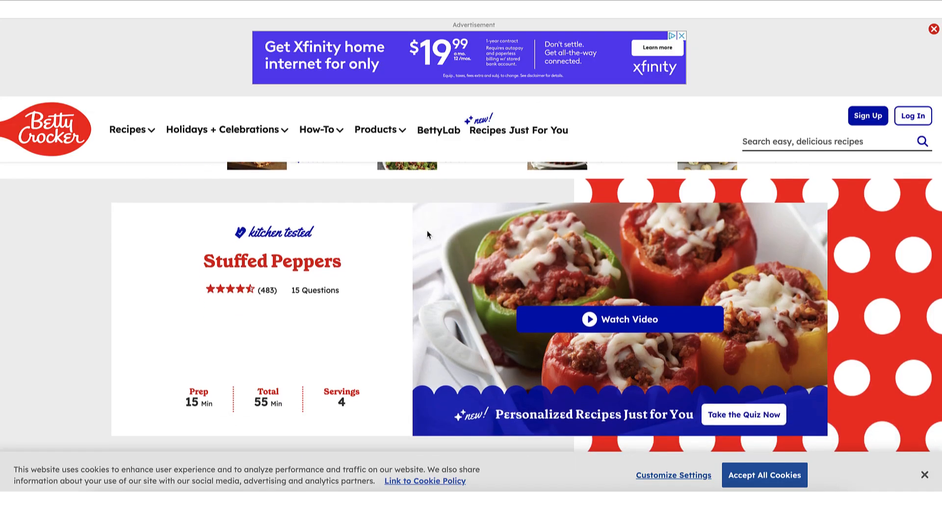
pyautogui.scroll(-5, 428, 234)
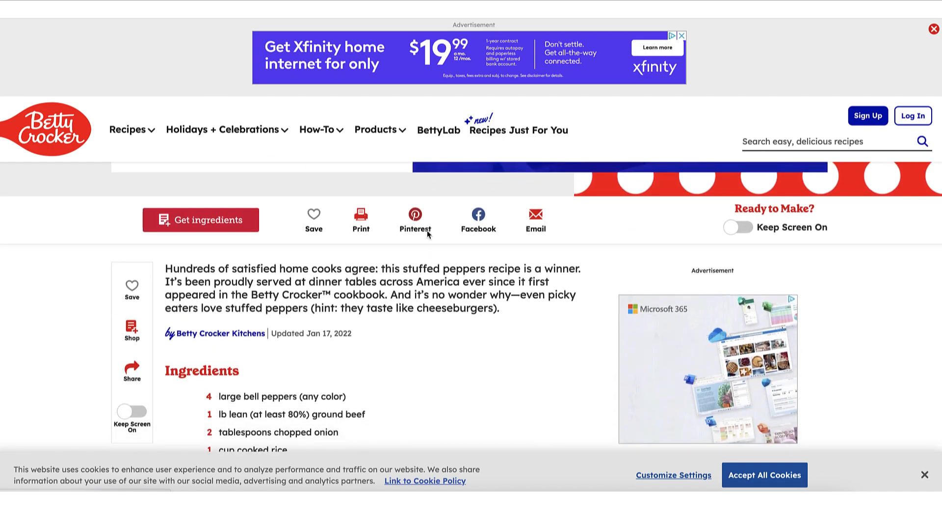
pyautogui.scroll(-4, 427, 235)
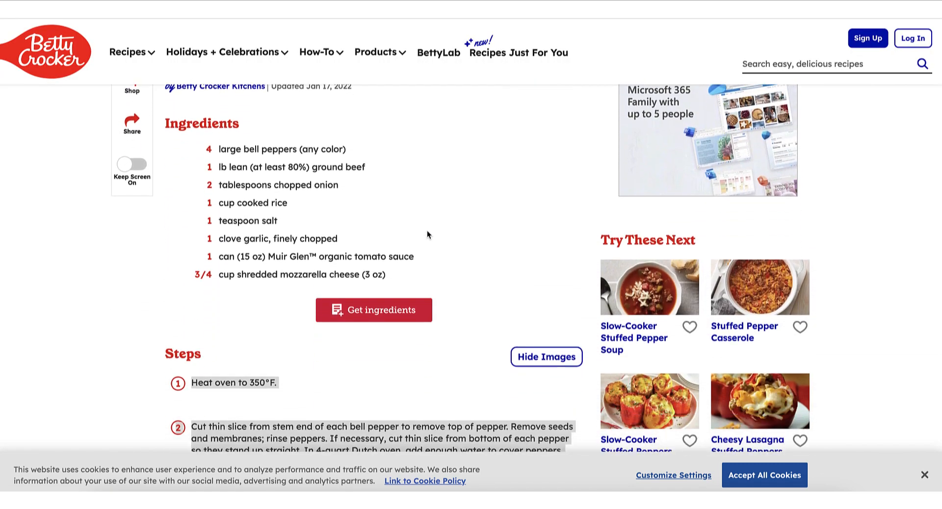
pyautogui.scroll(4, 427, 235)
pyautogui.scroll(8, 428, 234)
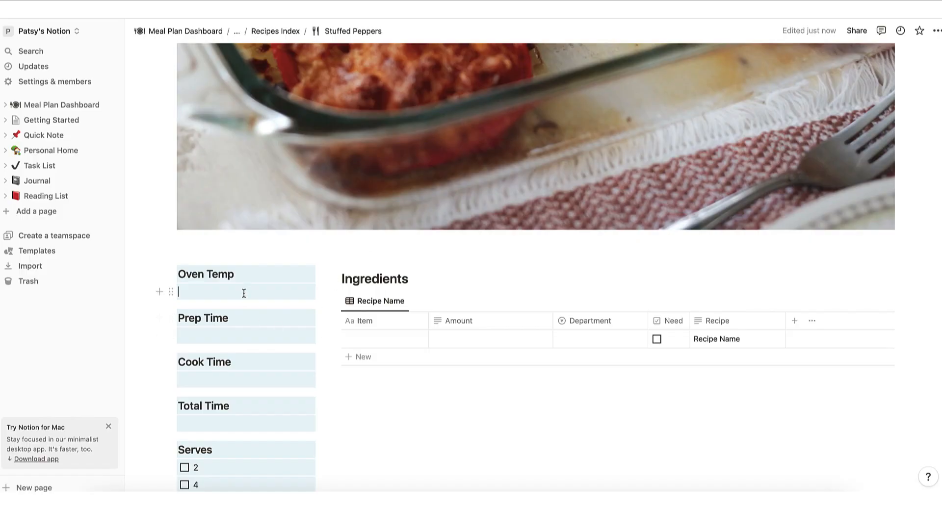
# In the Notion recipe page, enter 350 F under Oven Temp and 15 min under Prep Time
pyautogui.click(243, 292)
pyautogui.write('350 F')
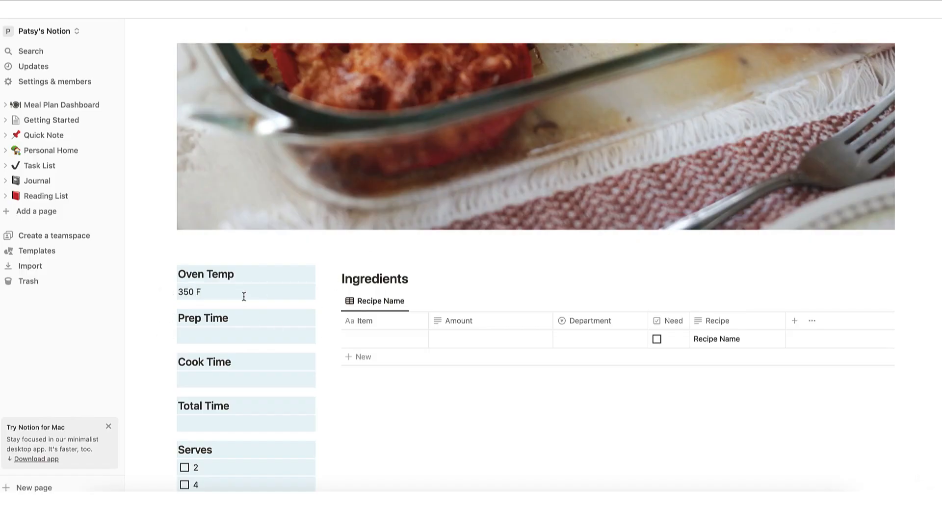
pyautogui.click(237, 338)
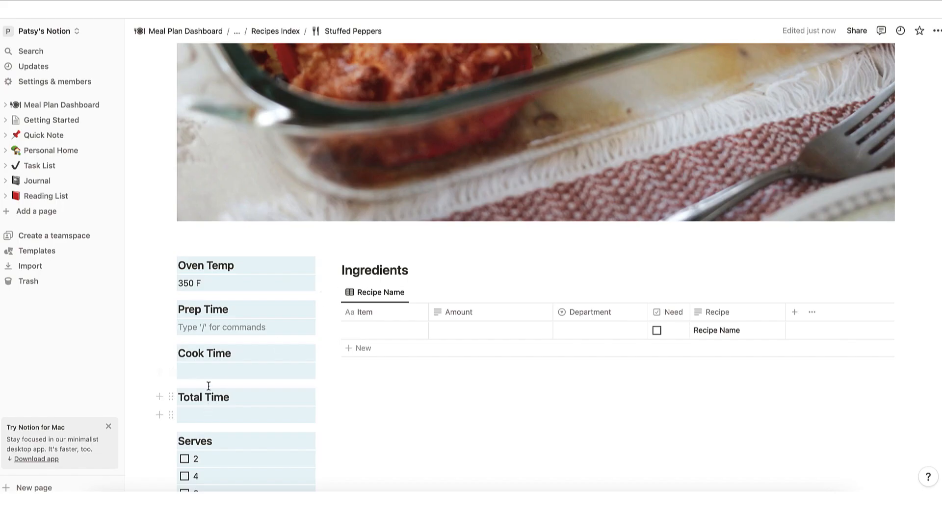
pyautogui.click(214, 369)
pyautogui.write('15')
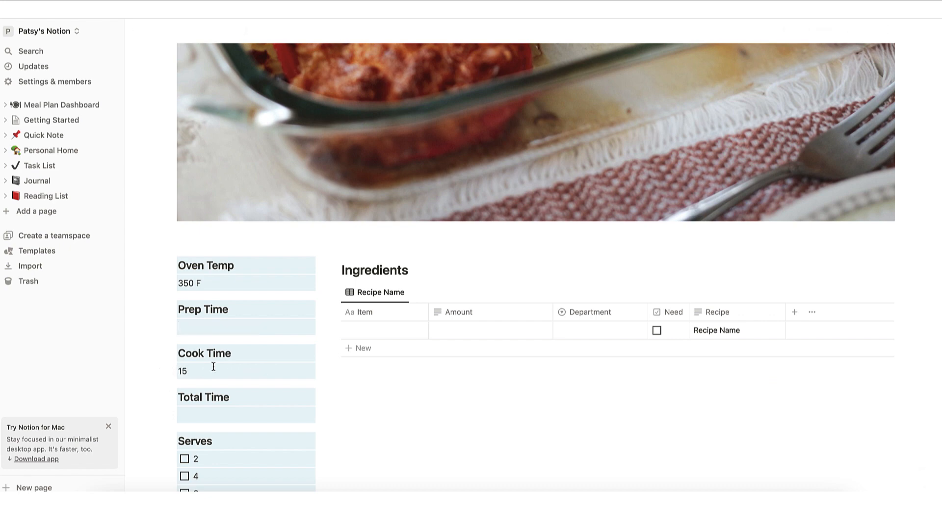
pyautogui.click(196, 328)
pyautogui.write('15 min')
# Replace the mistaken entry under Cook Time with 40 min
pyautogui.click(191, 372)
pyautogui.press('BackSpace')
pyautogui.write('40')
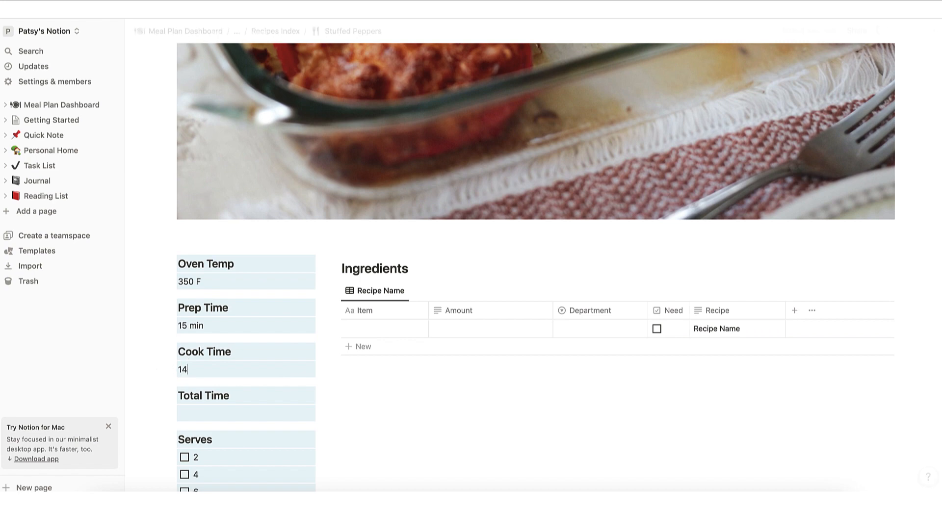
pyautogui.press('BackSpace')
pyautogui.press('BackSpace')
pyautogui.write('40 min')
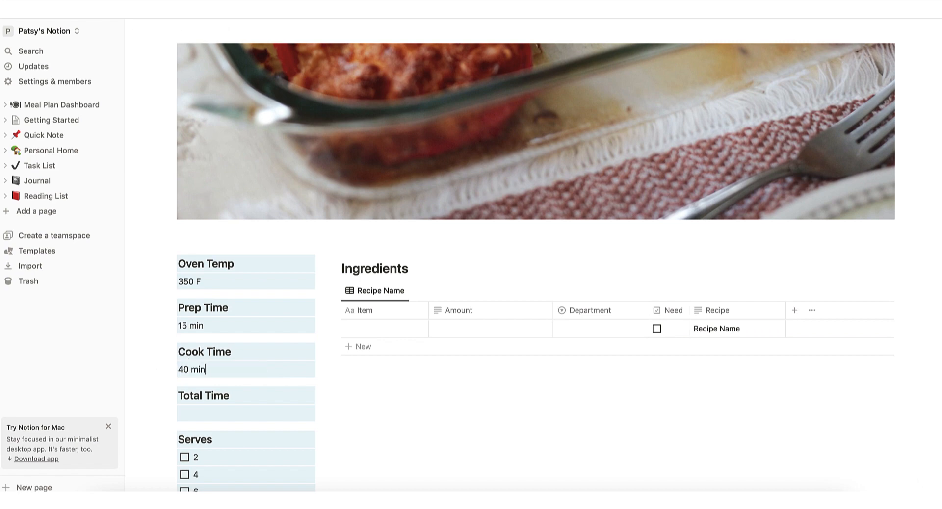
# Enter 55 min under Total Time and check the 4 option under Serves
pyautogui.click(184, 414)
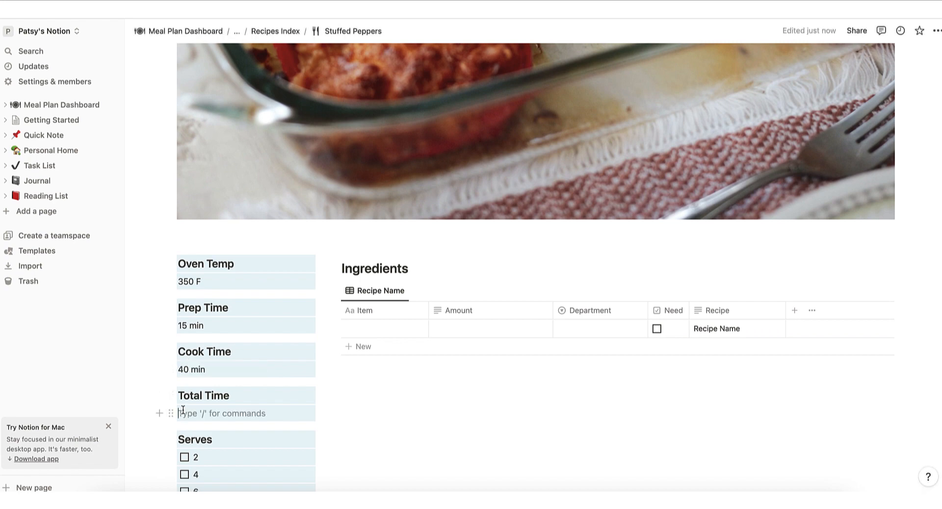
pyautogui.write('55 min')
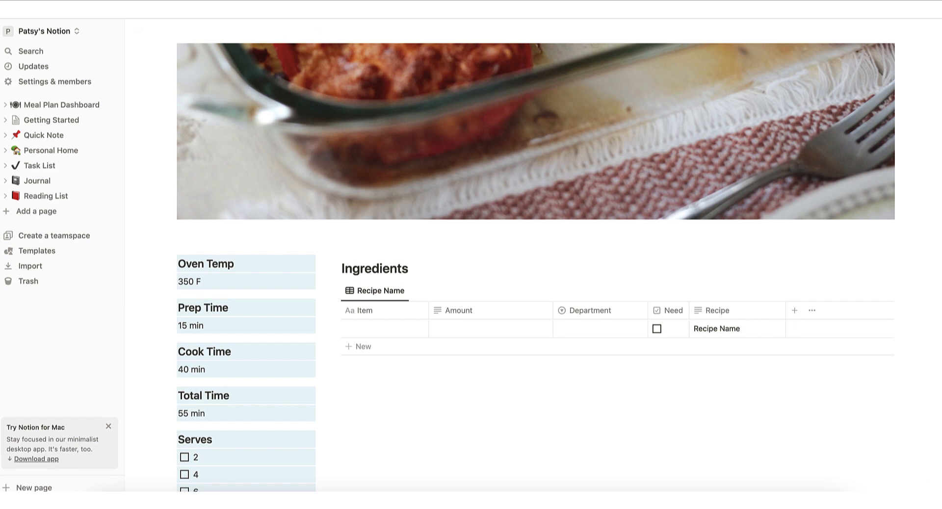
pyautogui.scroll(-3, 491, 294)
pyautogui.click(184, 374)
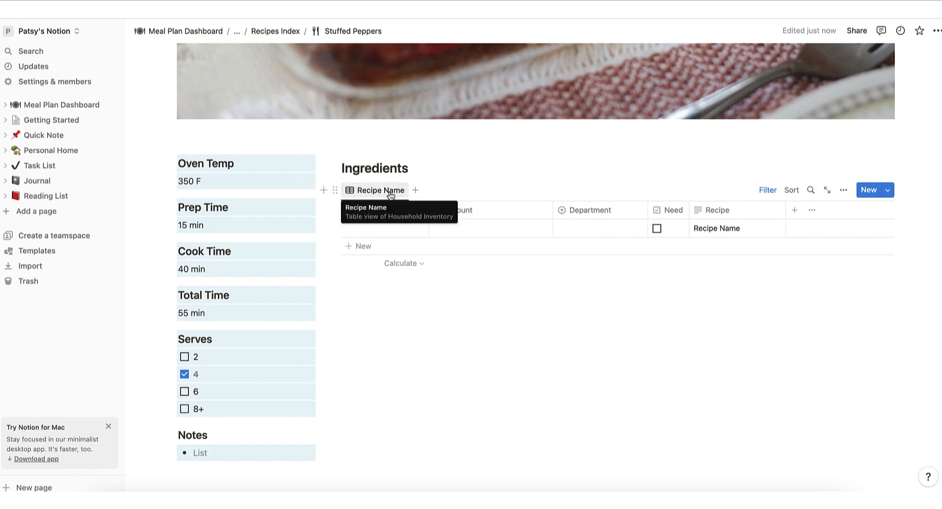
# Rename the Ingredients table view from the placeholder Recipe Name to Stuffed Peppers
pyautogui.scroll(-1, 391, 195)
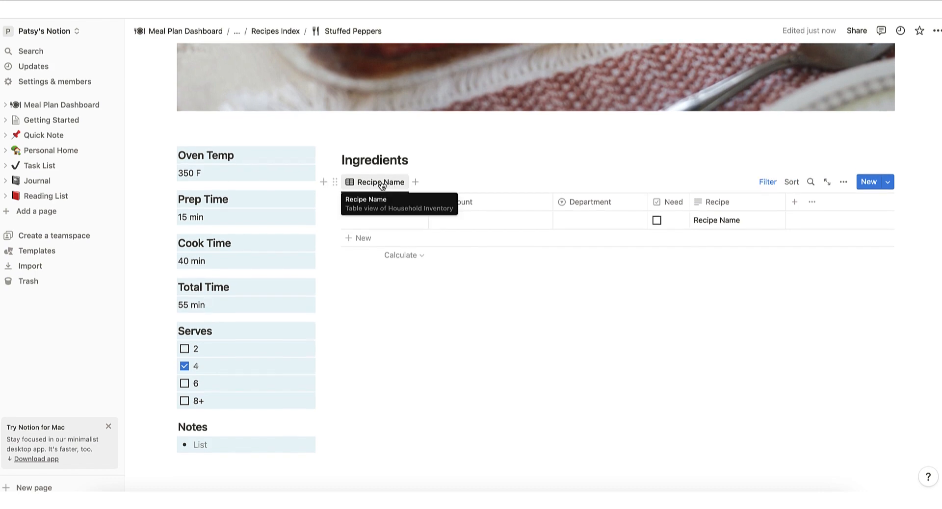
pyautogui.click(382, 183)
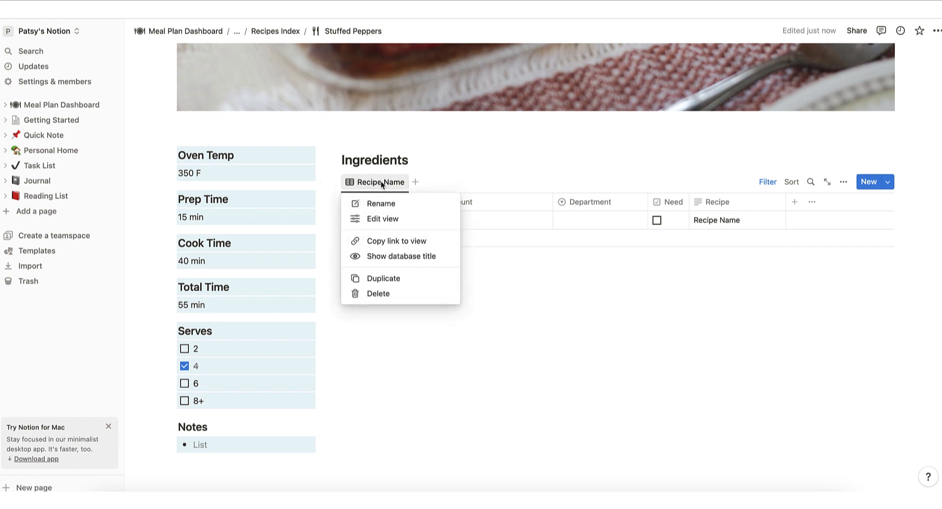
pyautogui.click(381, 203)
pyautogui.write('stuf')
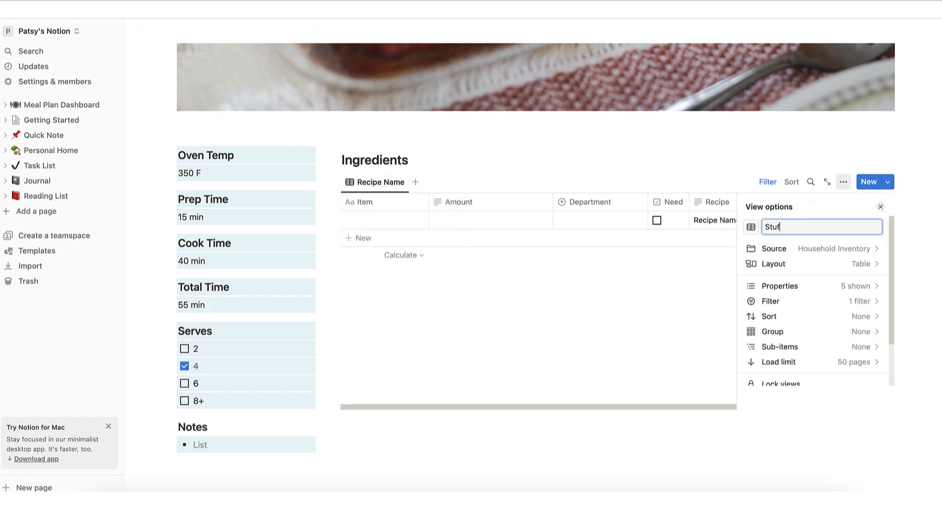
pyautogui.write('fed Peppers')
pyautogui.click(673, 288)
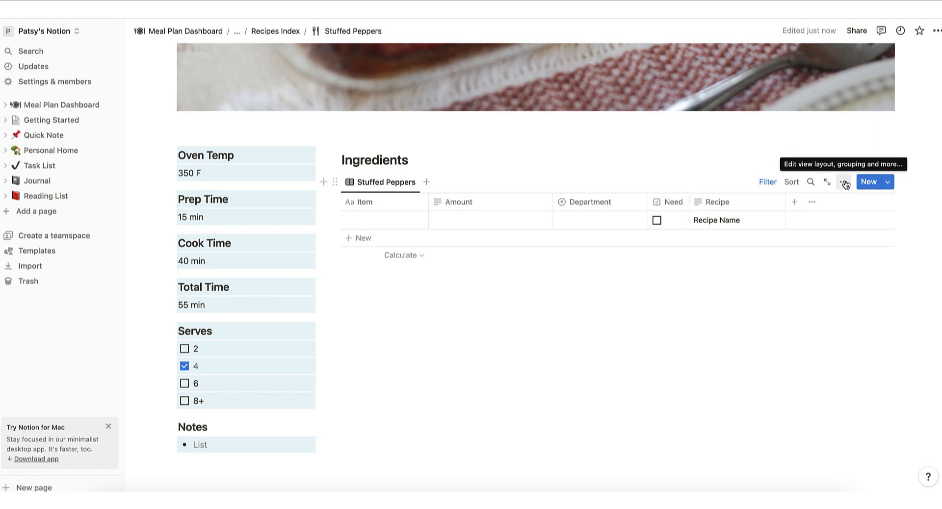
# Change the Ingredients view's Recipe filter value to Stuffed Peppers
pyautogui.click(766, 183)
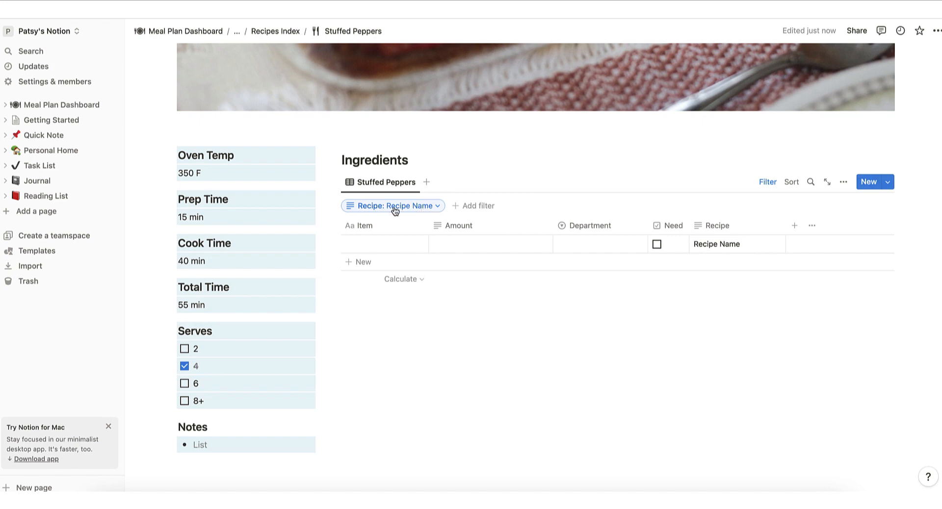
pyautogui.click(436, 210)
pyautogui.press('BackSpace')
pyautogui.press('BackSpace')
pyautogui.press('BackSpace')
pyautogui.press('BackSpace')
pyautogui.press('BackSpace')
pyautogui.press('BackSpace')
pyautogui.press('BackSpace')
pyautogui.press('BackSpace')
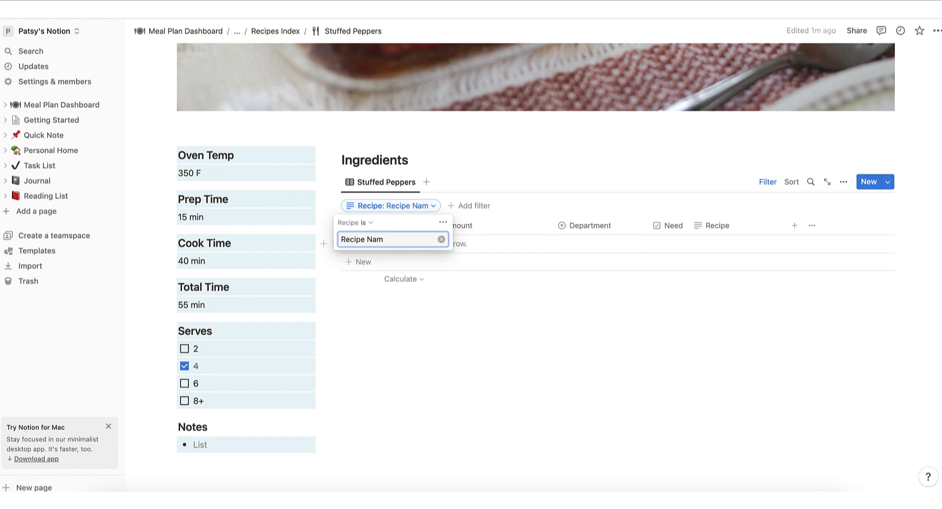
pyautogui.press('BackSpace')
pyautogui.press('BackSpace')
pyautogui.press('BackSpace')
pyautogui.write('St')
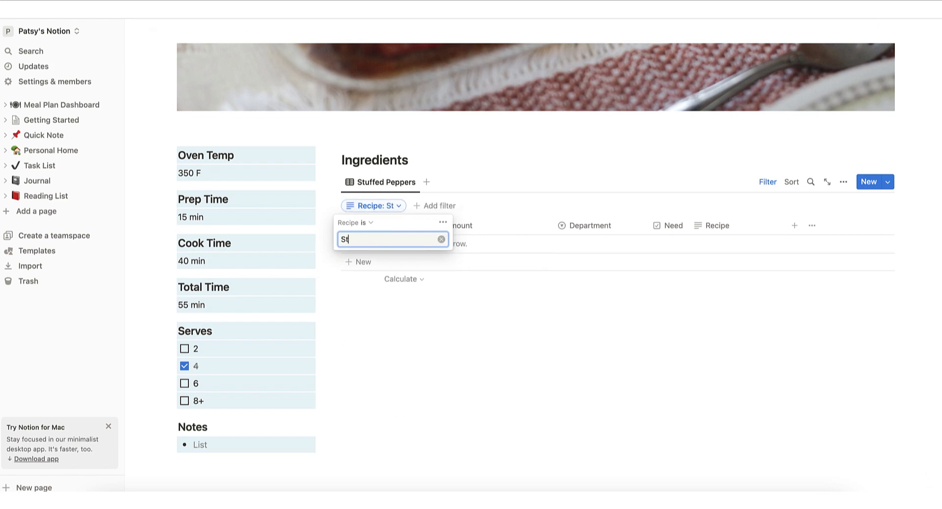
pyautogui.write('uffed Peppers')
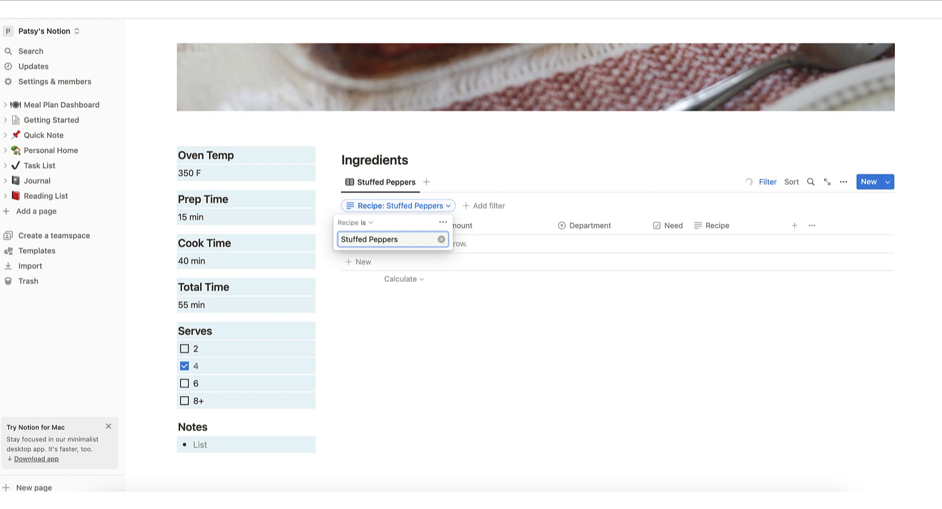
pyautogui.click(512, 303)
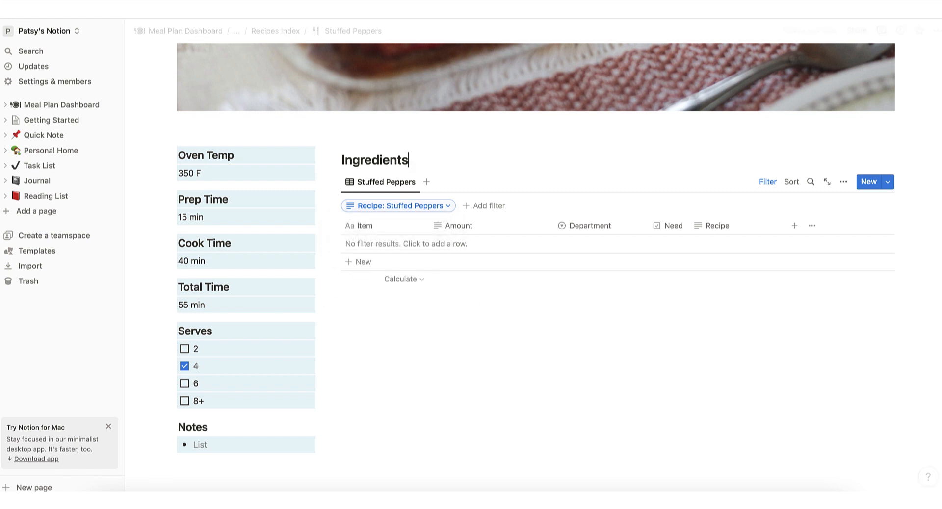
# Add a Peppers row to the Ingredients table with amount 4 and department Aisle 1 - Produce
pyautogui.click(360, 262)
pyautogui.scroll(1, 360, 263)
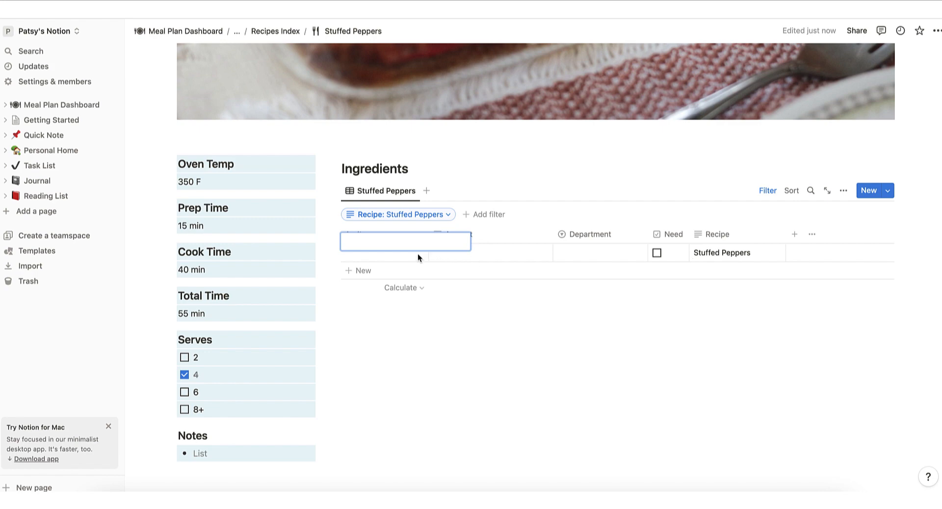
pyautogui.write('Ge')
pyautogui.press('BackSpace')
pyautogui.press('BackSpace')
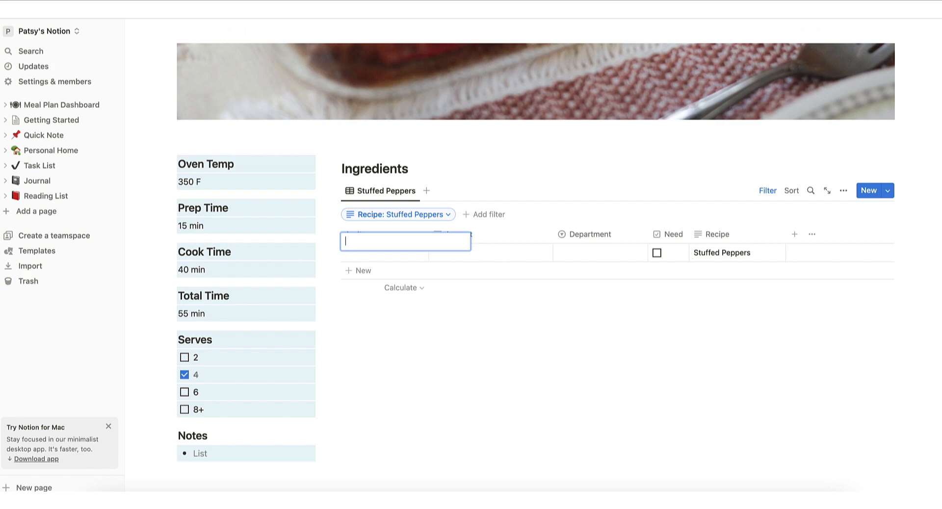
pyautogui.write('Peppers')
pyautogui.press('Tab')
pyautogui.write('4')
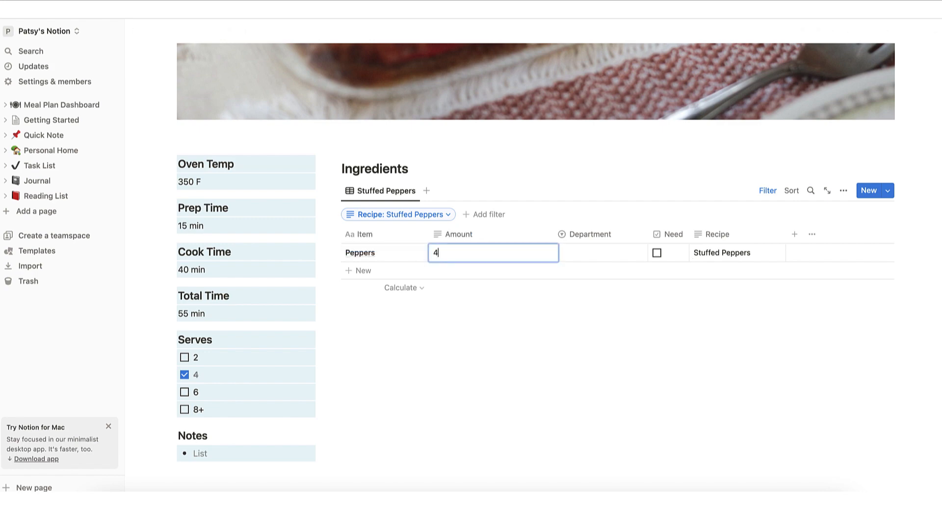
pyautogui.press('Tab')
pyautogui.write('p')
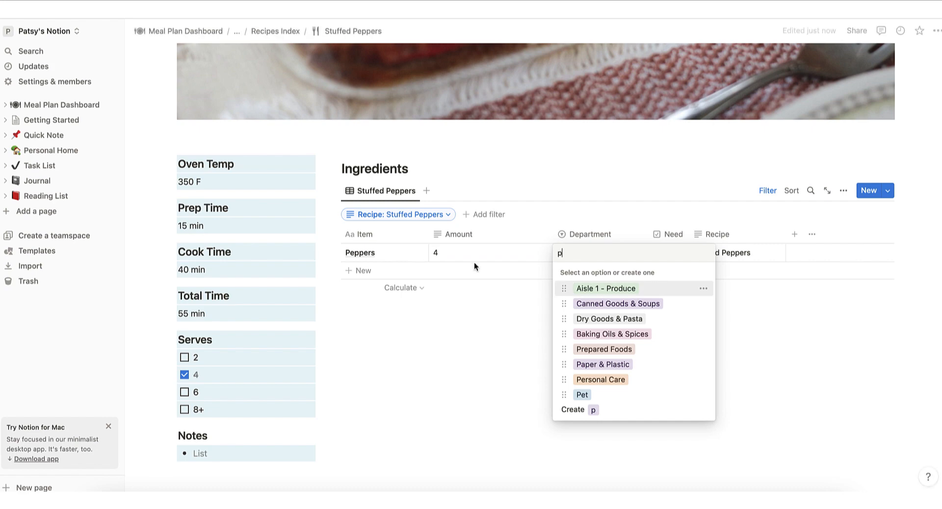
pyautogui.click(622, 289)
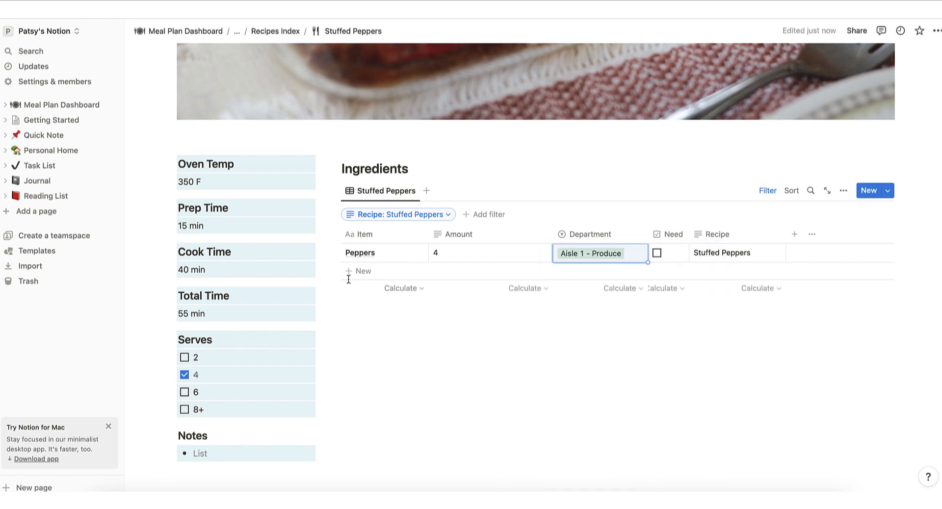
# Add a Minute Rice row to the Ingredients table with amount 1 cup and department Dry Goods & Pasta
pyautogui.click(363, 272)
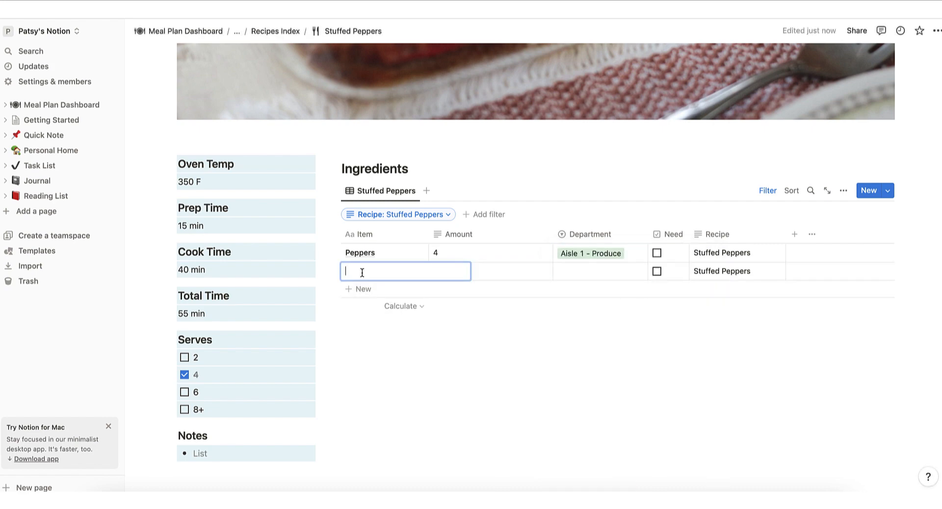
pyautogui.write('Minute Rice')
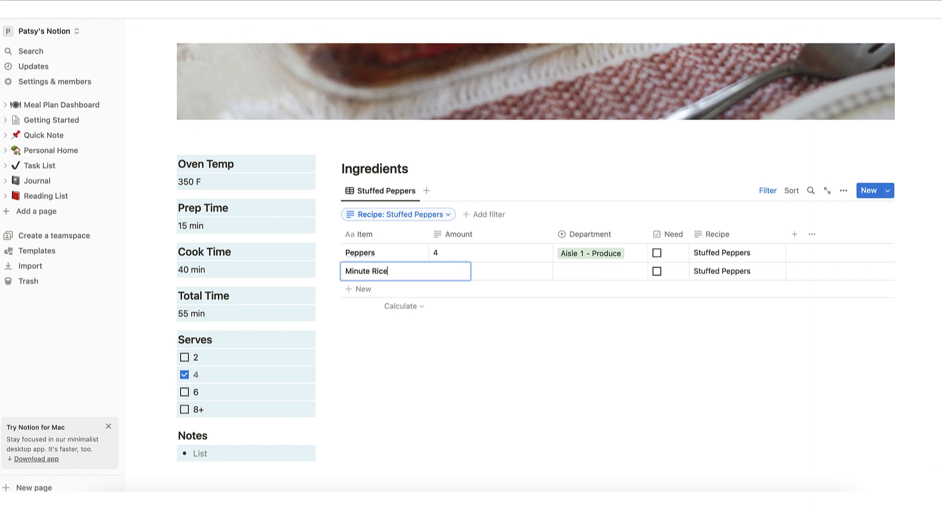
pyautogui.press('Tab')
pyautogui.write('1 cup')
pyautogui.press('Tab')
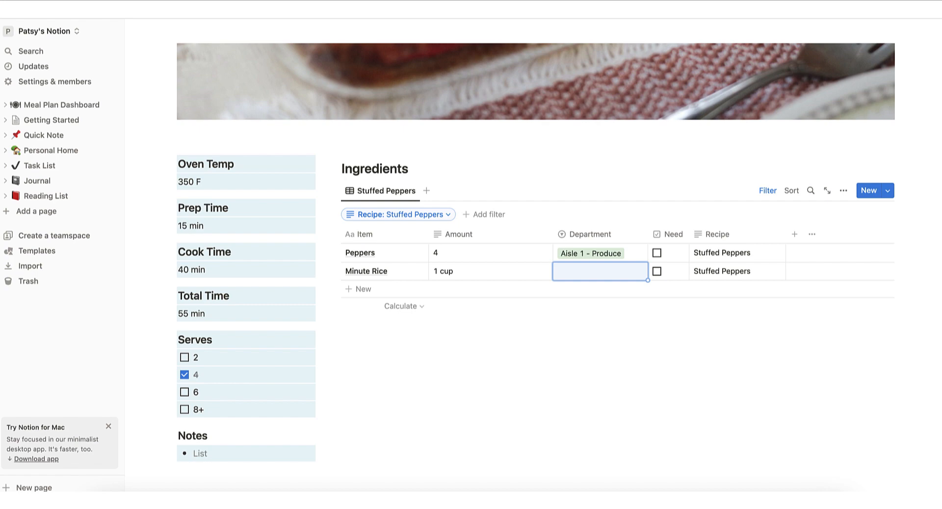
pyautogui.write('dry')
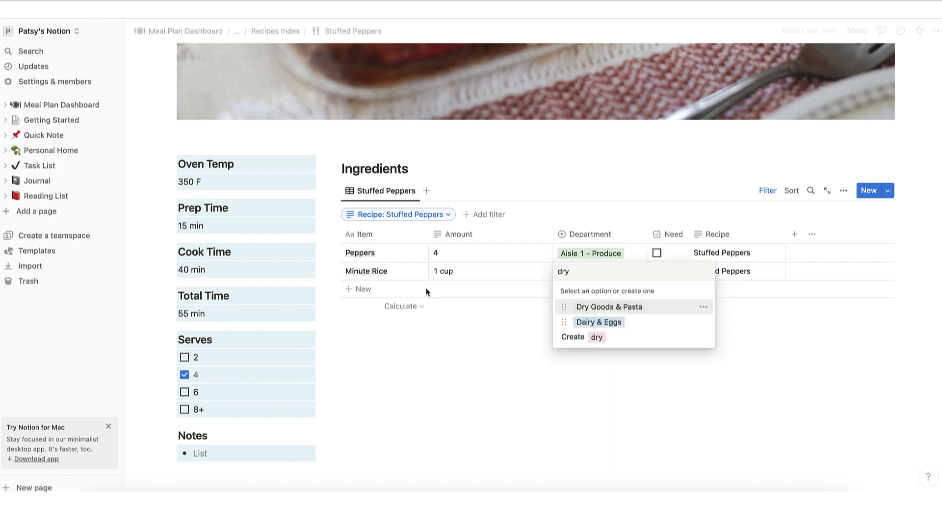
pyautogui.click(606, 309)
# Add a Ground Beef row to the Ingredients table with amount 1 lb and department Meat & Seafood
pyautogui.click(361, 290)
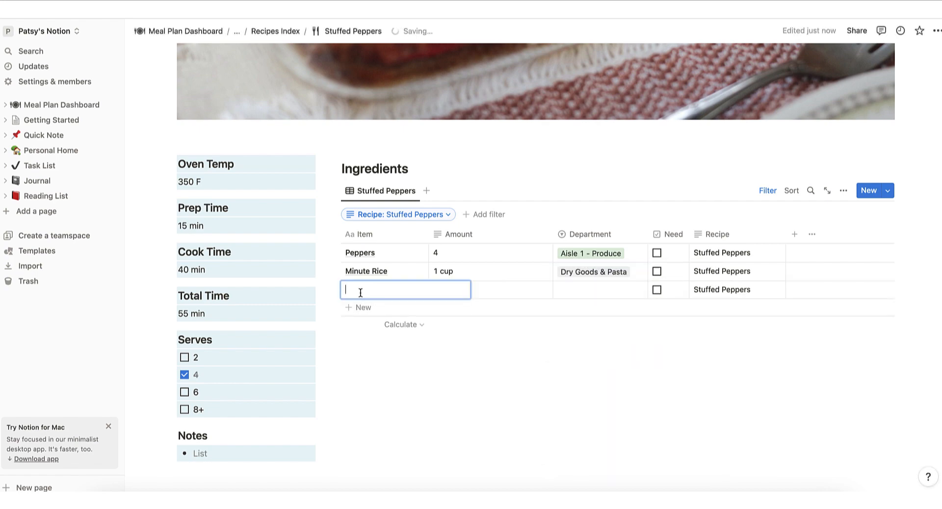
pyautogui.write('Ground ')
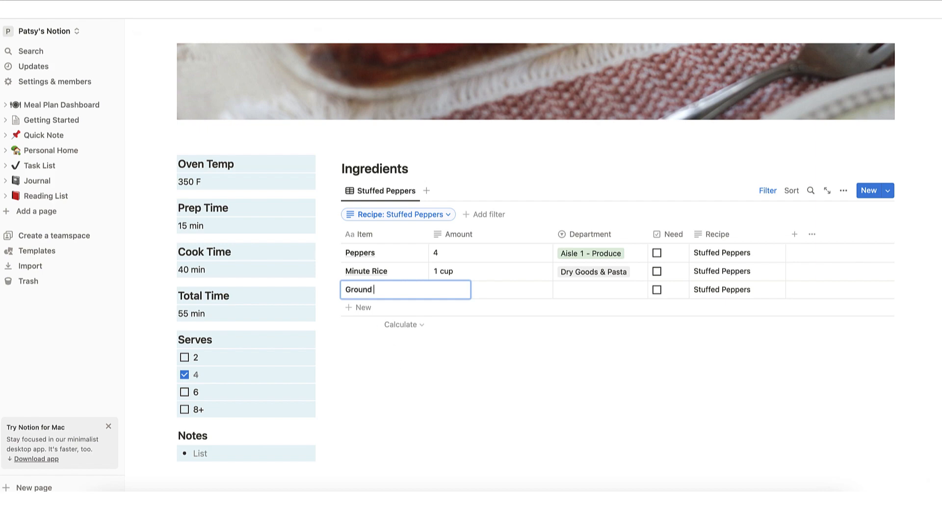
pyautogui.write('Beef')
pyautogui.press('Tab')
pyautogui.write('1')
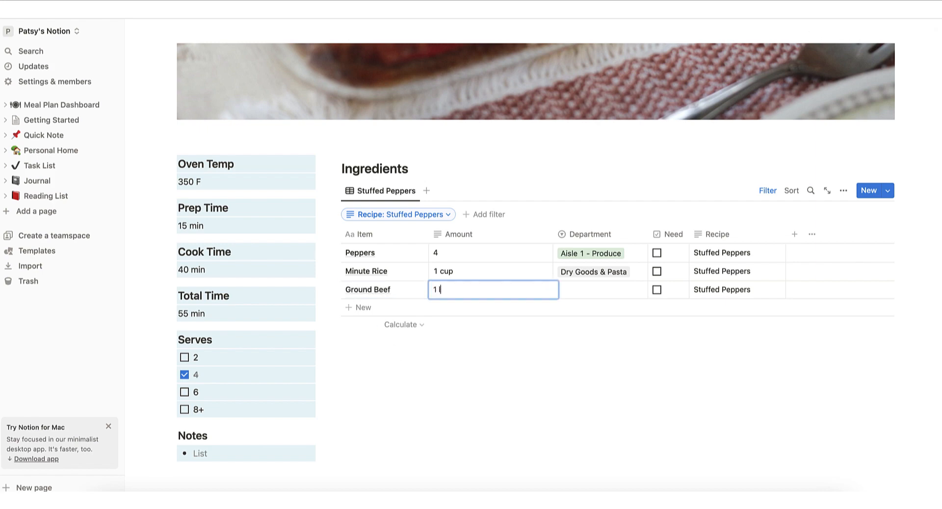
pyautogui.press('Tab')
pyautogui.write('me')
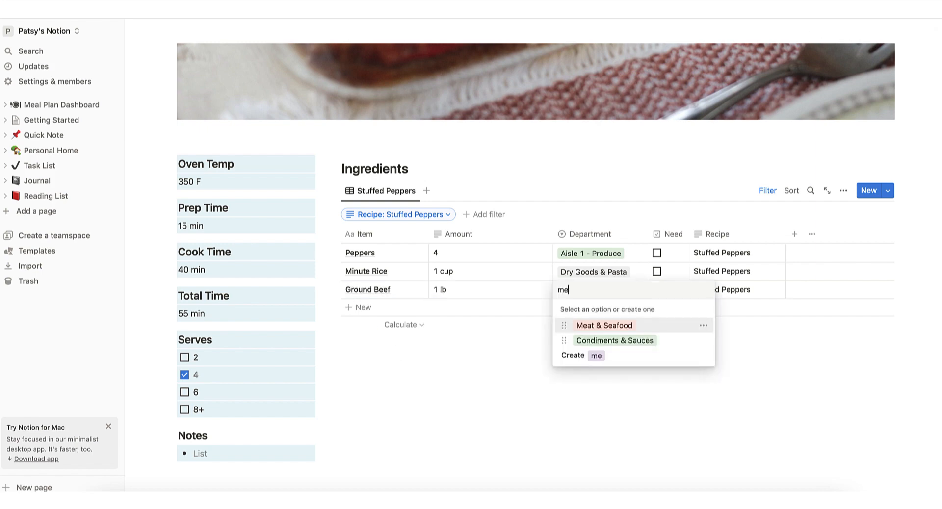
pyautogui.click(620, 330)
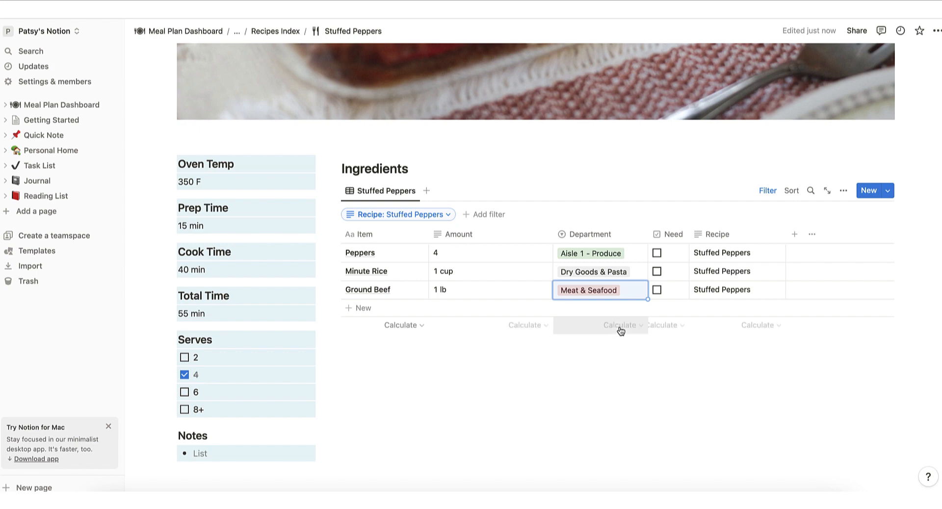
# Switch to the Betty Crocker Stuffed Peppers page and copy the text of its first two cooking steps
pyautogui.scroll(-3, 522, 419)
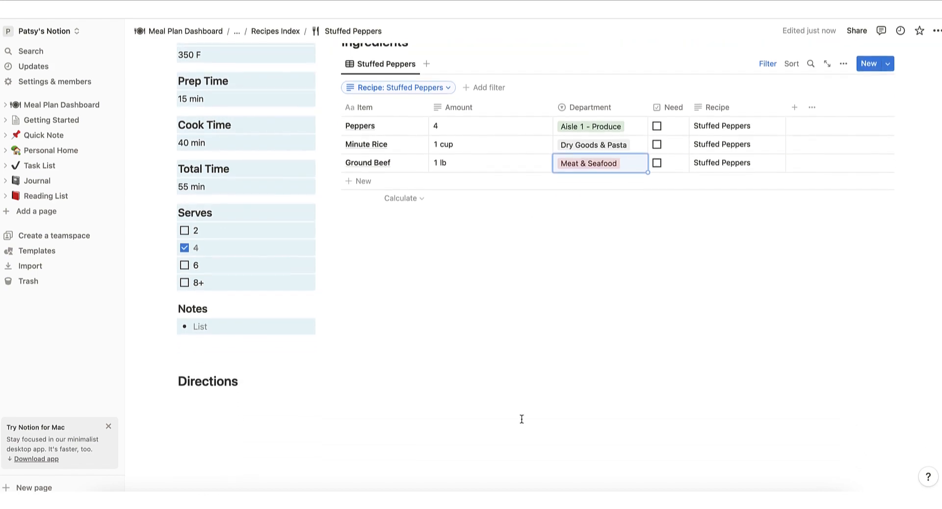
pyautogui.scroll(-1, 522, 419)
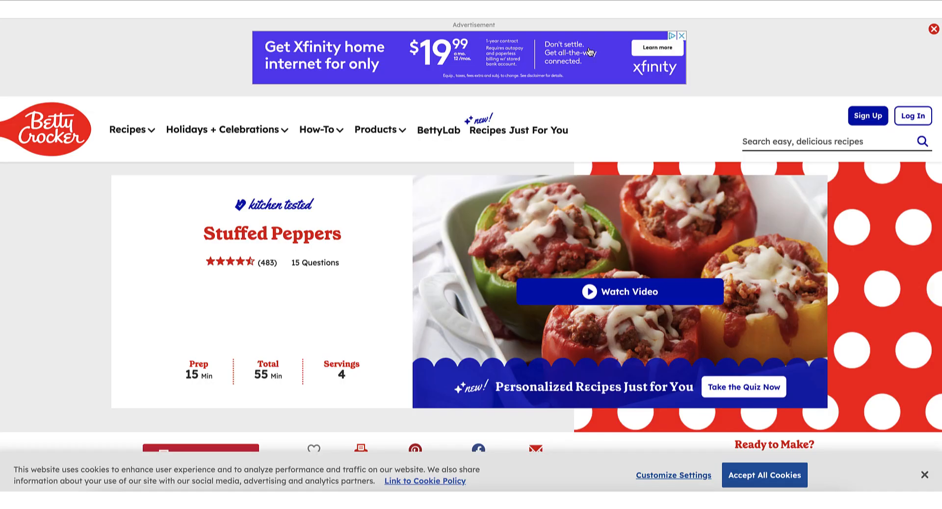
pyautogui.scroll(-8, 426, 238)
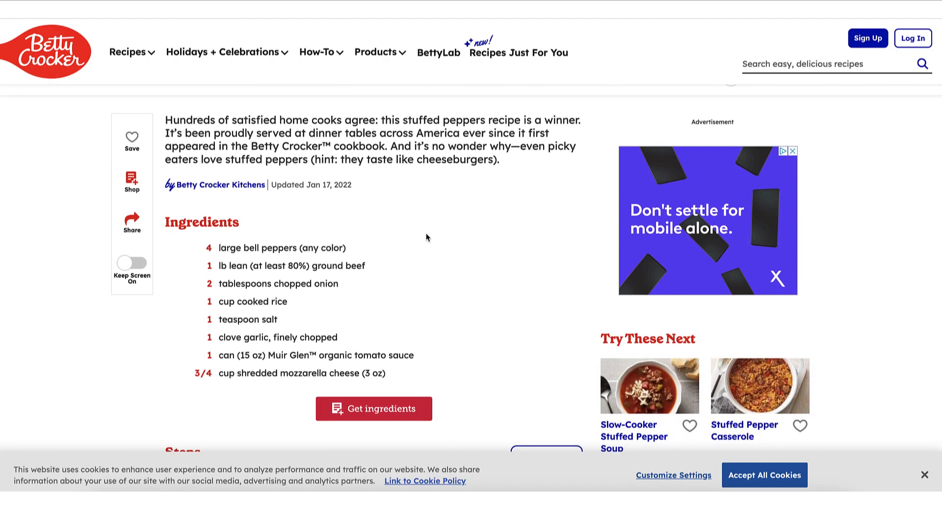
pyautogui.scroll(-6, 426, 237)
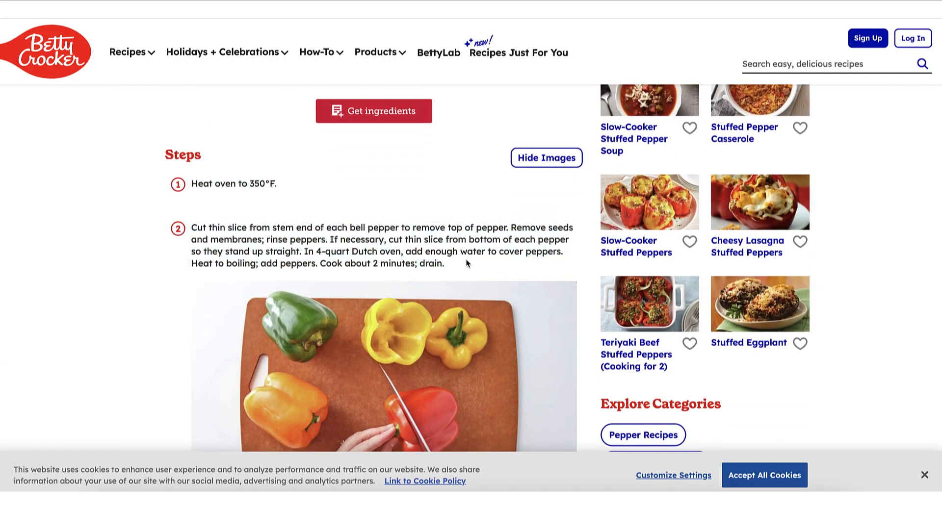
pyautogui.moveTo(452, 265); pyautogui.dragTo(290, 188)
pyautogui.click(290, 188)
pyautogui.moveTo(453, 265); pyautogui.dragTo(191, 184)
pyautogui.rightClick(277, 237)
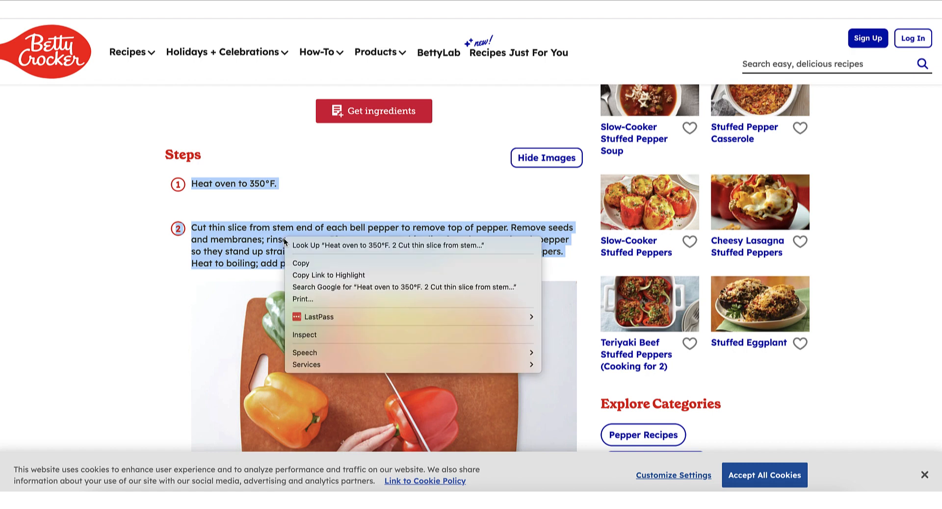
pyautogui.click(319, 264)
# Switch back to the Notion recipe page and paste the copied cooking steps under the Directions heading
pyautogui.hotkey('ctrl', 'Tab')
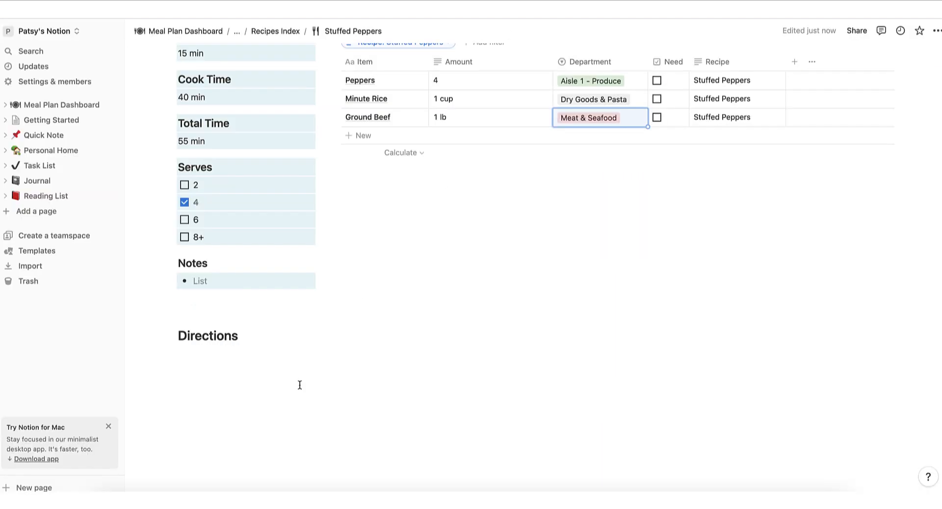
pyautogui.click(199, 355)
pyautogui.rightClick(199, 356)
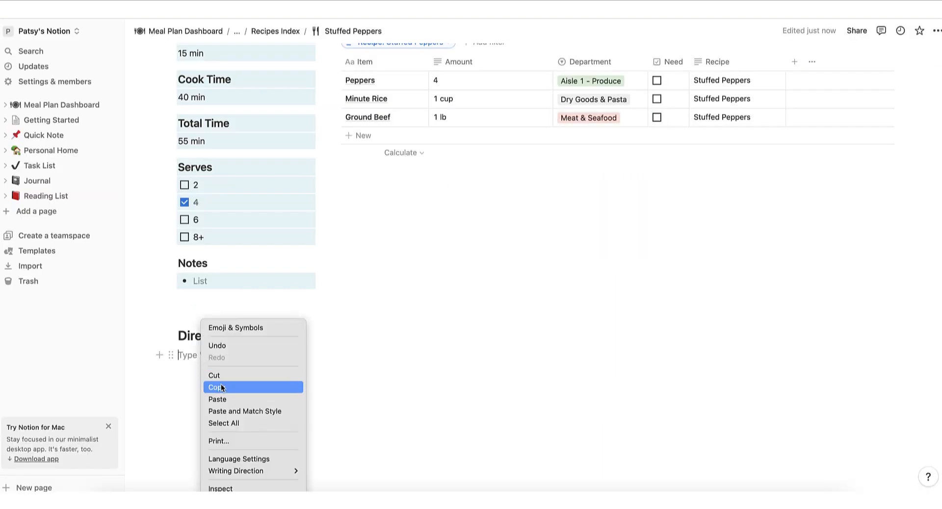
pyautogui.click(226, 399)
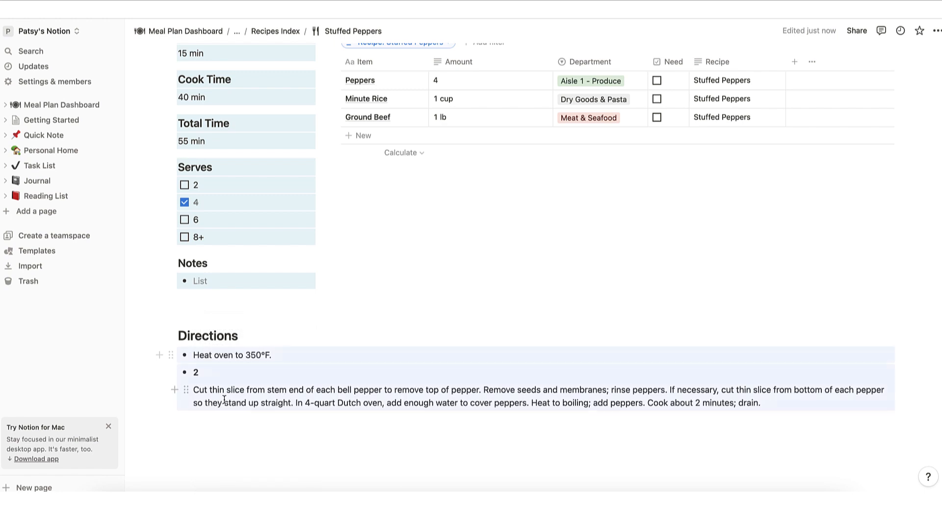
# Convert the "Heat oven to 350°F." bullet under Directions into numbered list item 1
pyautogui.click(195, 354)
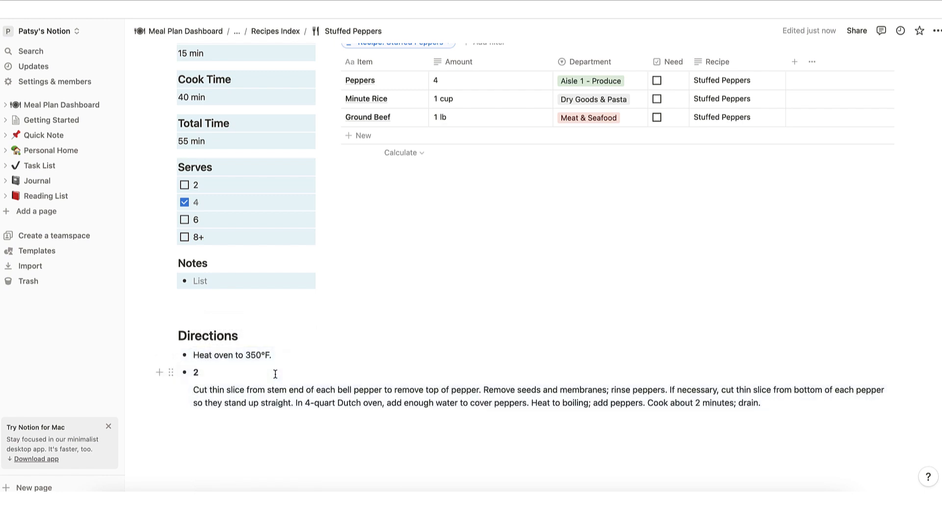
pyautogui.press('BackSpace')
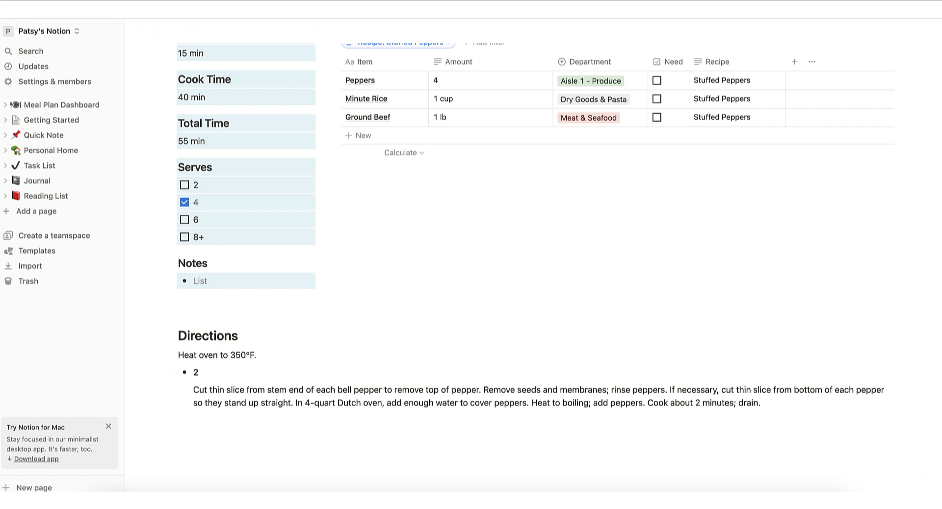
pyautogui.write('1.')
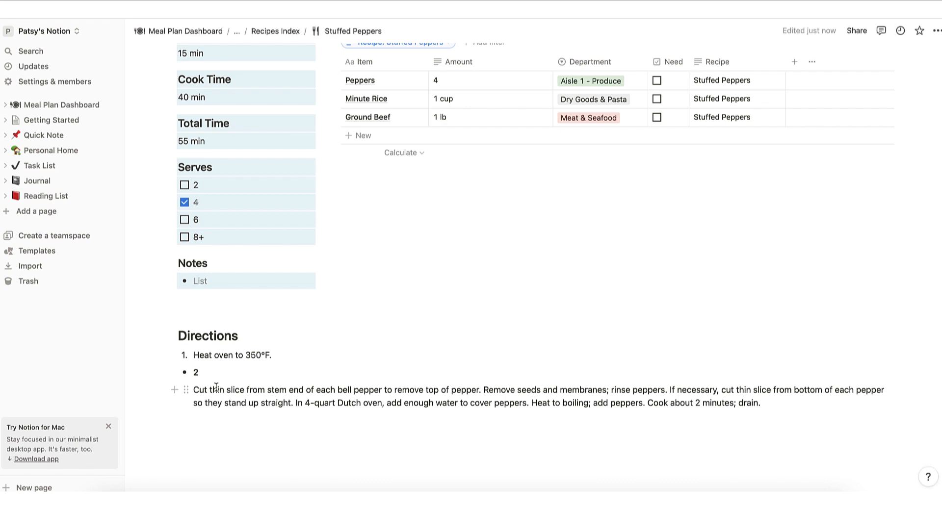
# Remove the stray "2" bullet under Directions and make the pepper-cutting instruction numbered list item 2
pyautogui.click(196, 391)
pyautogui.press('BackSpace')
pyautogui.press('BackSpace')
pyautogui.press('BackSpace')
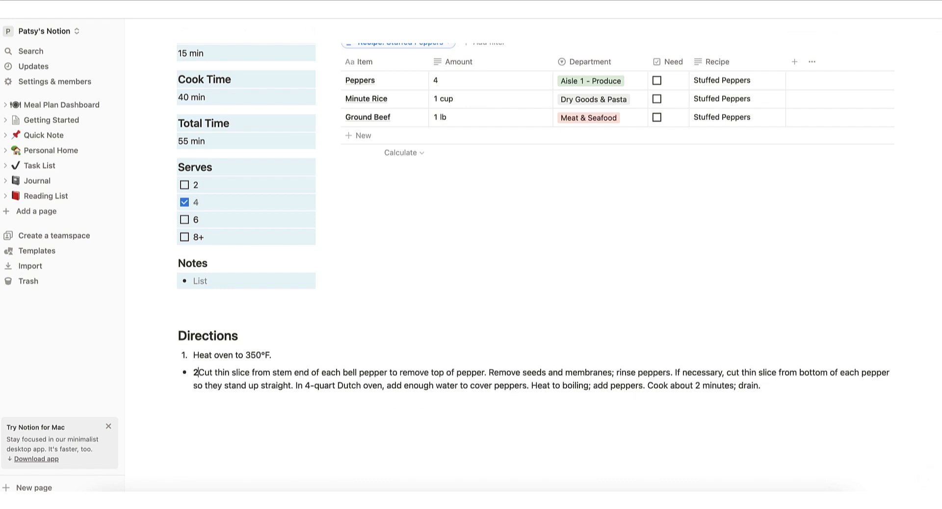
pyautogui.press('BackSpace')
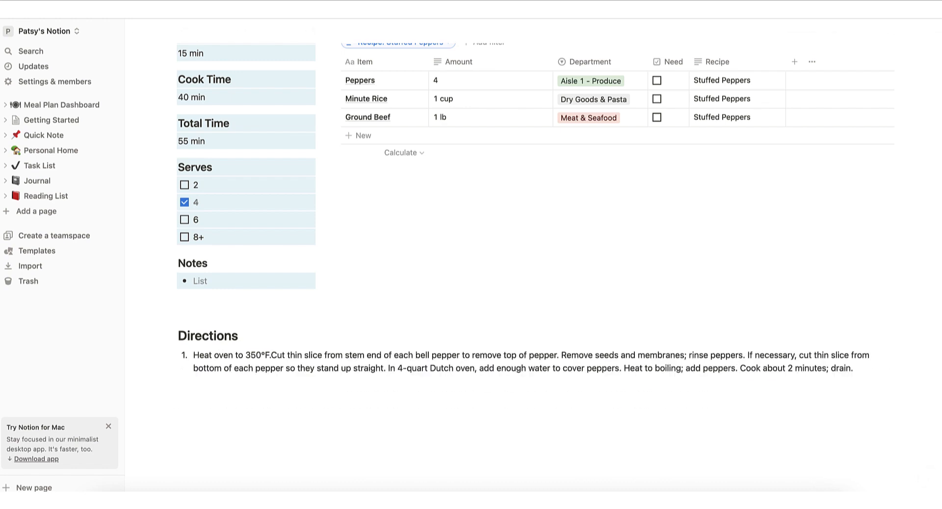
pyautogui.hotkey('shift', 'Return')
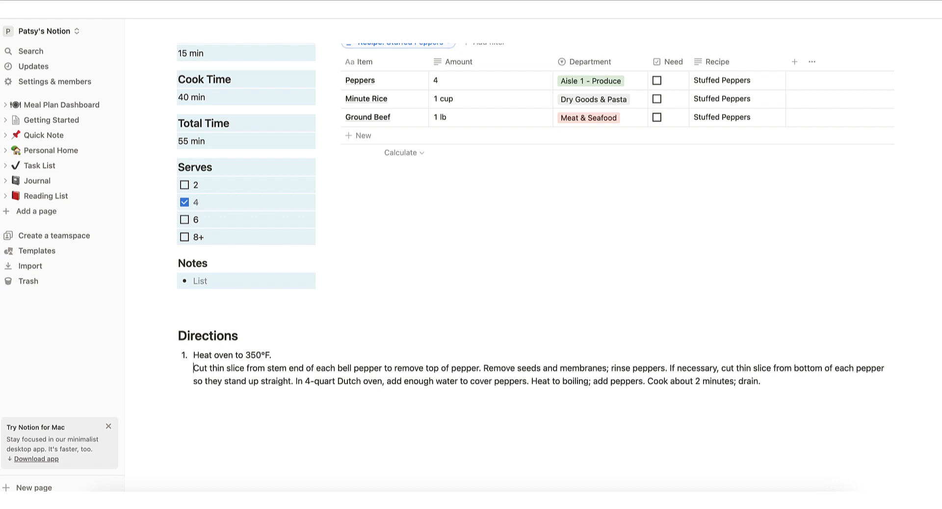
pyautogui.press('Return')
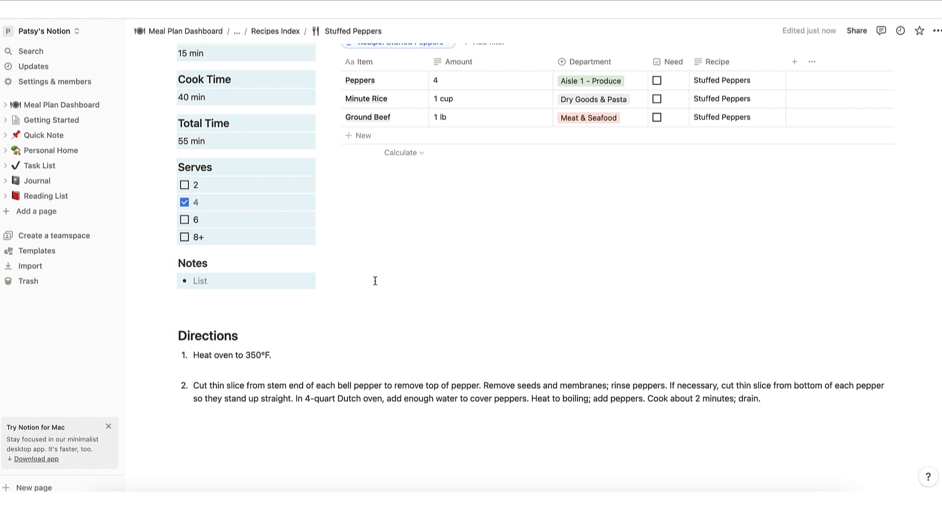
# Leave the Stuffed Peppers recipe and go to the This Week's Meals section of the Meal Plan Dashboard
pyautogui.scroll(10, 375, 280)
pyautogui.scroll(3, 376, 285)
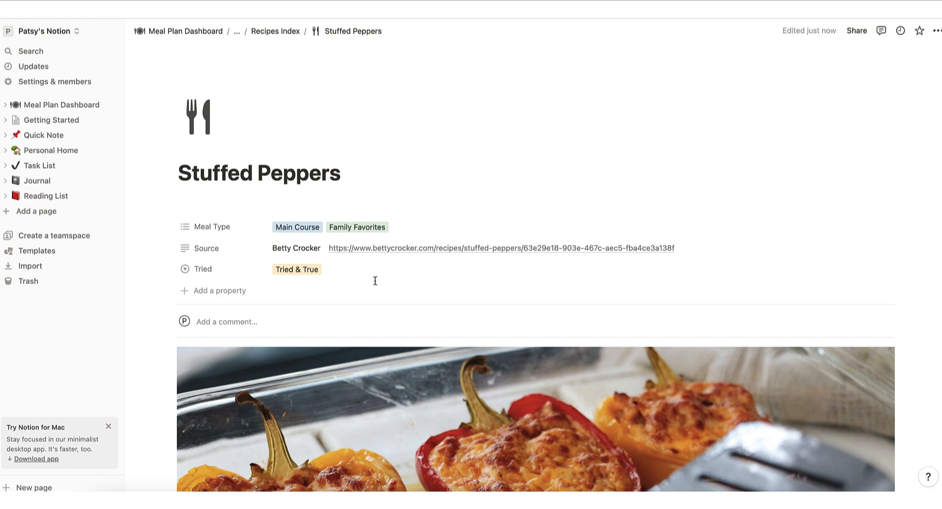
pyautogui.click(189, 33)
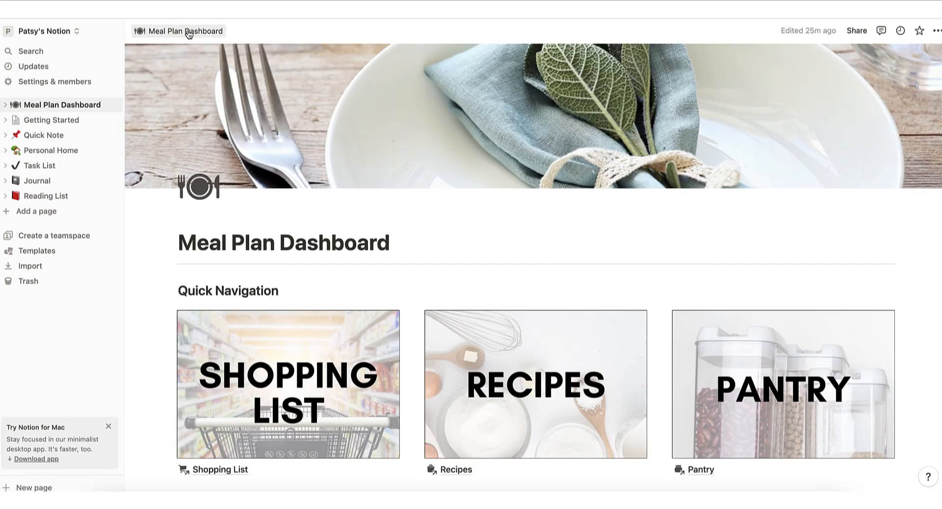
pyautogui.scroll(-8, 422, 237)
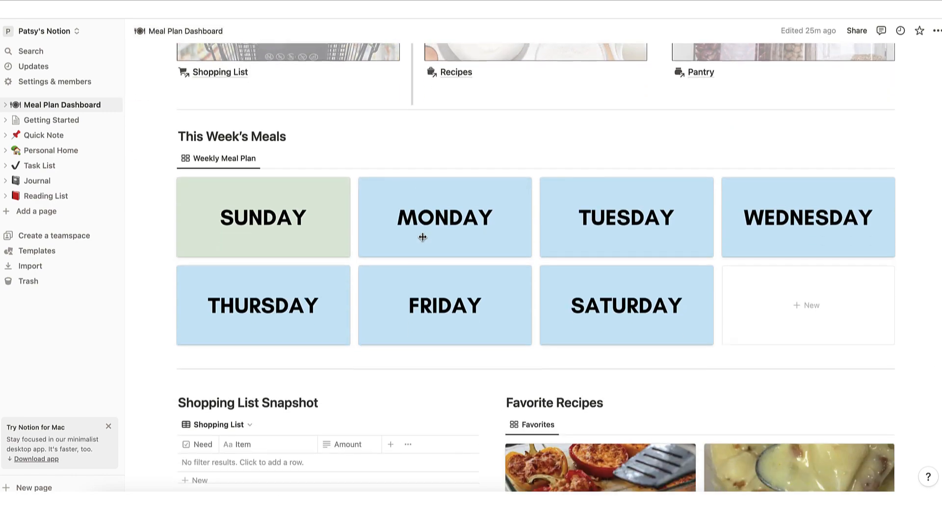
pyautogui.scroll(-1, 422, 238)
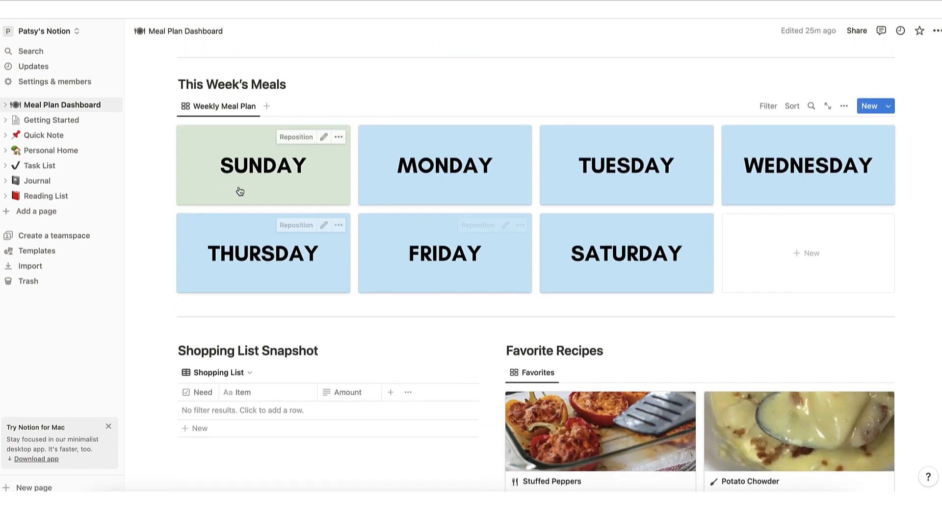
# Open the Sunday card in the weekly meal plan and link Sausage Hashbrown Breakfast Casserole as its Breakfast
pyautogui.click(265, 171)
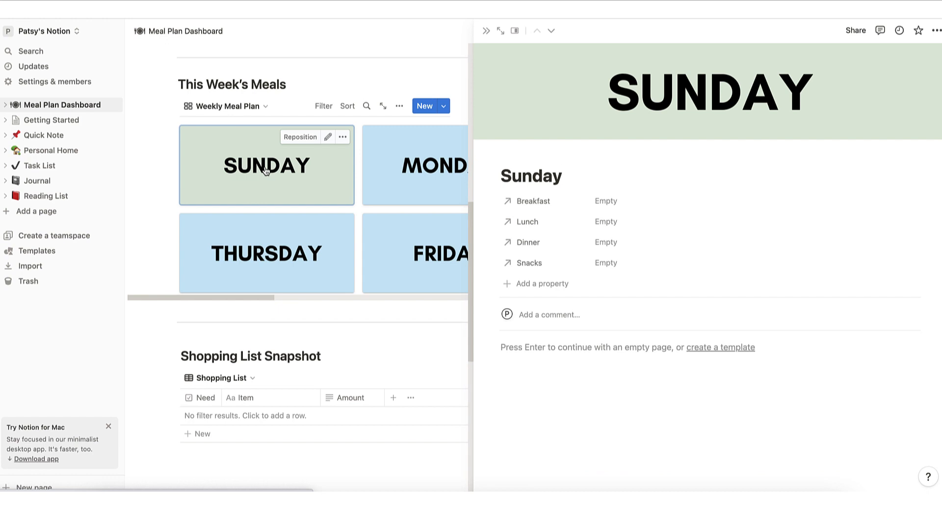
pyautogui.click(601, 205)
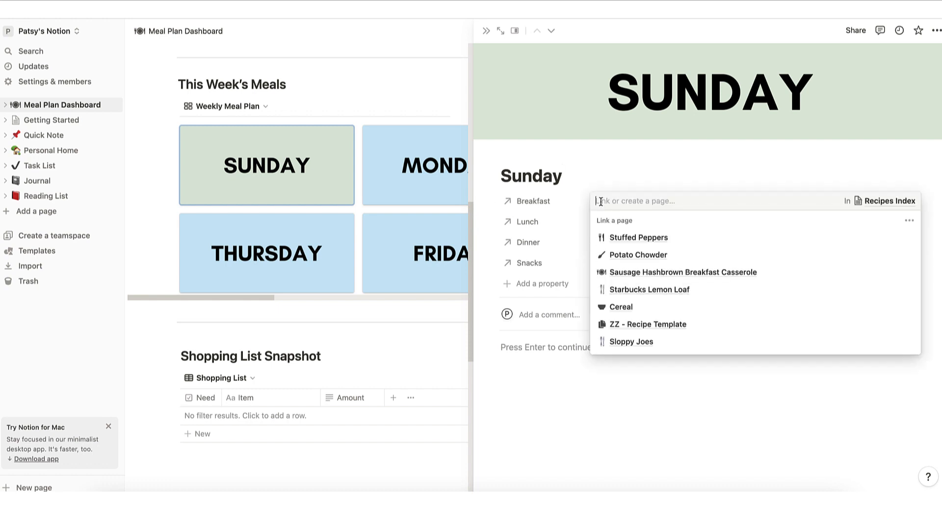
pyautogui.click(658, 272)
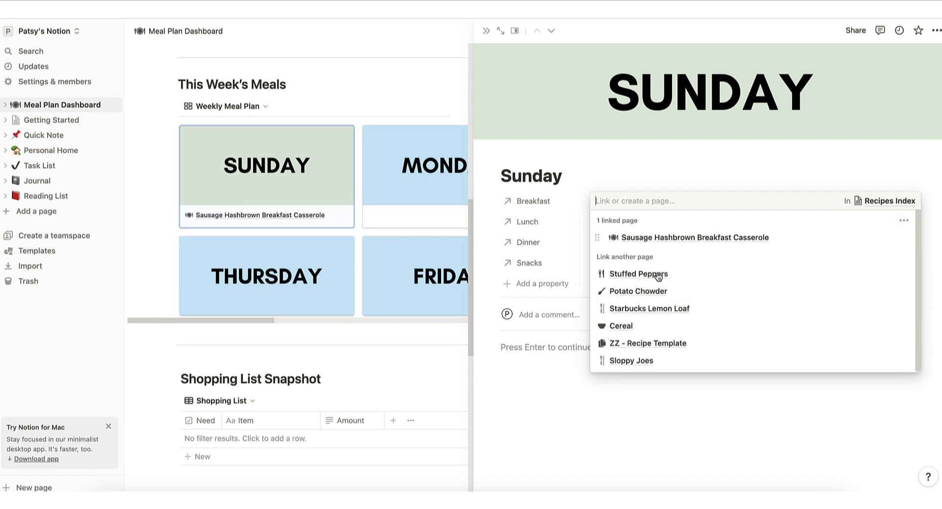
pyautogui.click(626, 160)
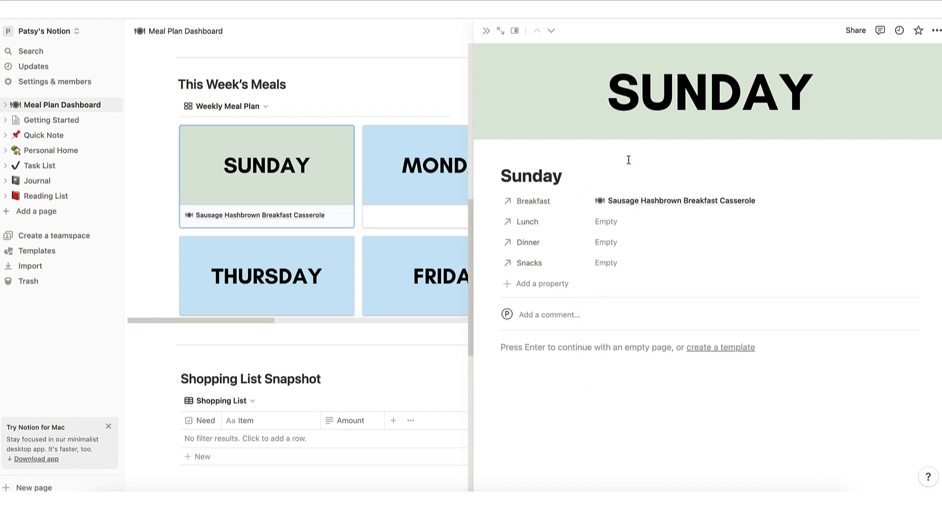
# Link the Sloppy Joes recipe as Sunday's Lunch
pyautogui.click(614, 224)
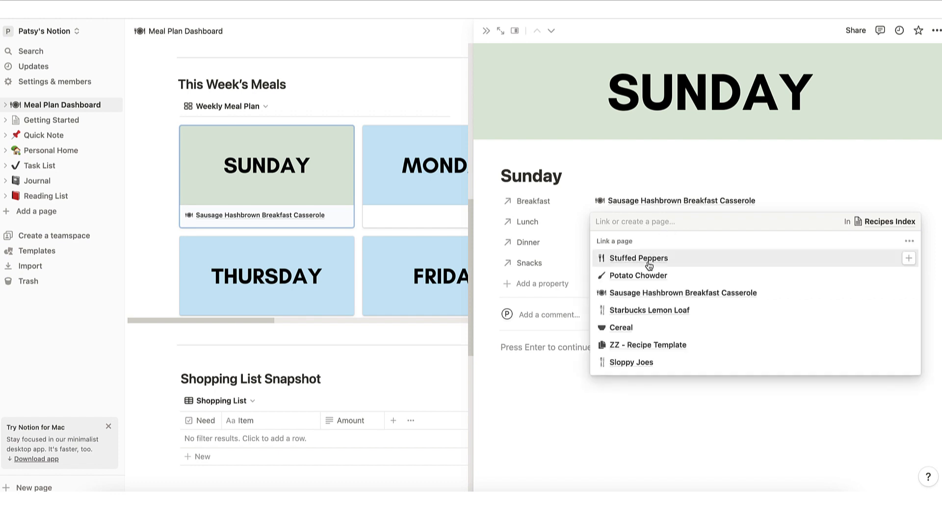
pyautogui.click(642, 362)
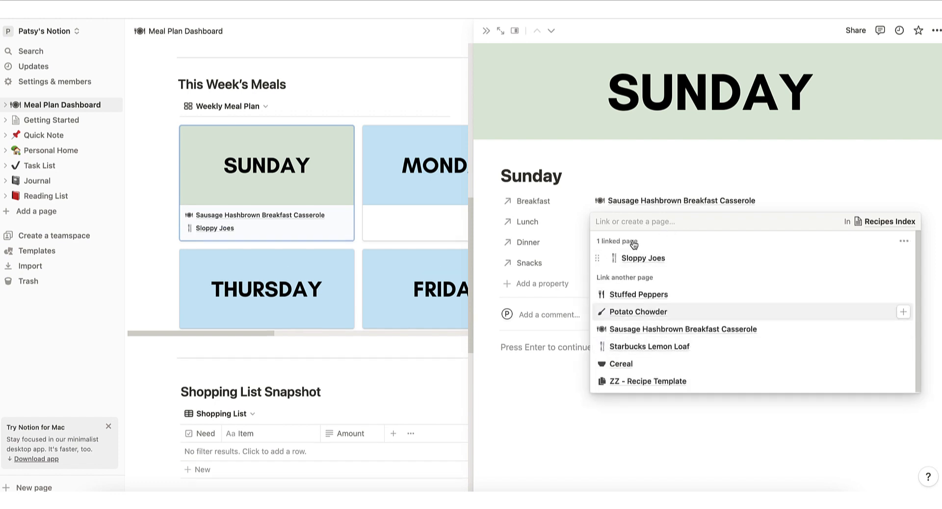
pyautogui.click(643, 160)
# Find the Stuffed Peppers recipe by searching "stuffed peppers" and link it as Sunday's Dinner
pyautogui.click(626, 246)
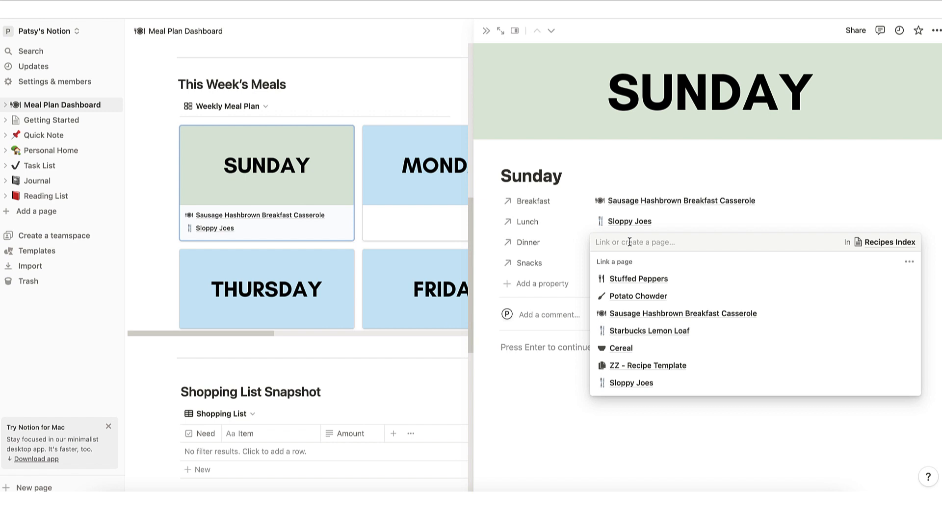
pyautogui.write('stuffed')
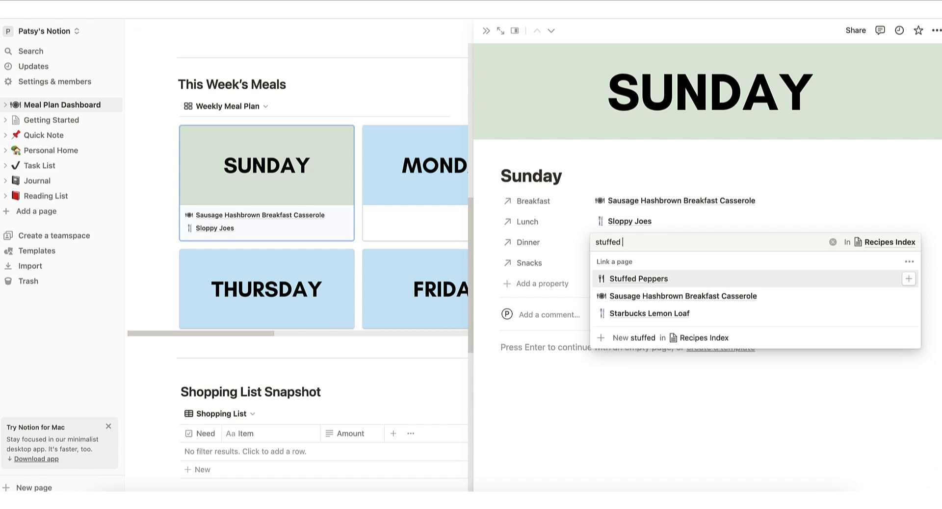
pyautogui.write(' peppers')
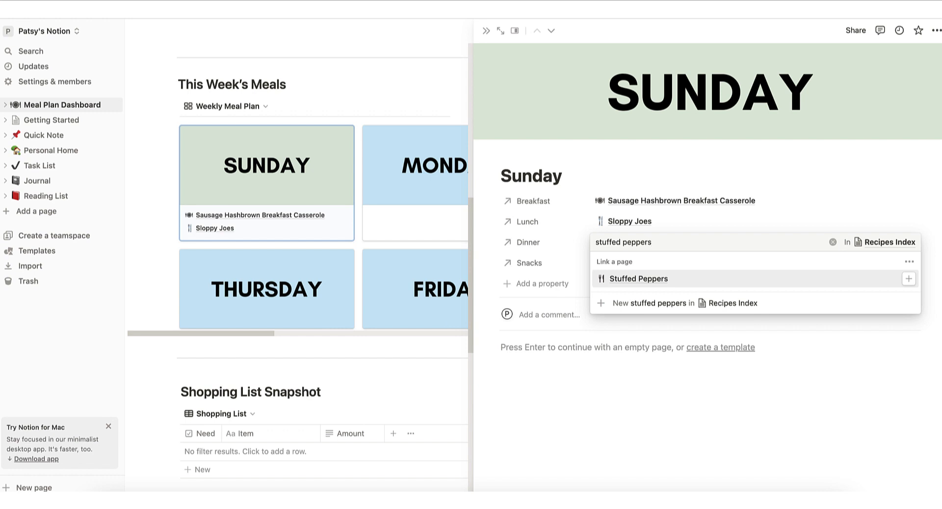
pyautogui.click(639, 279)
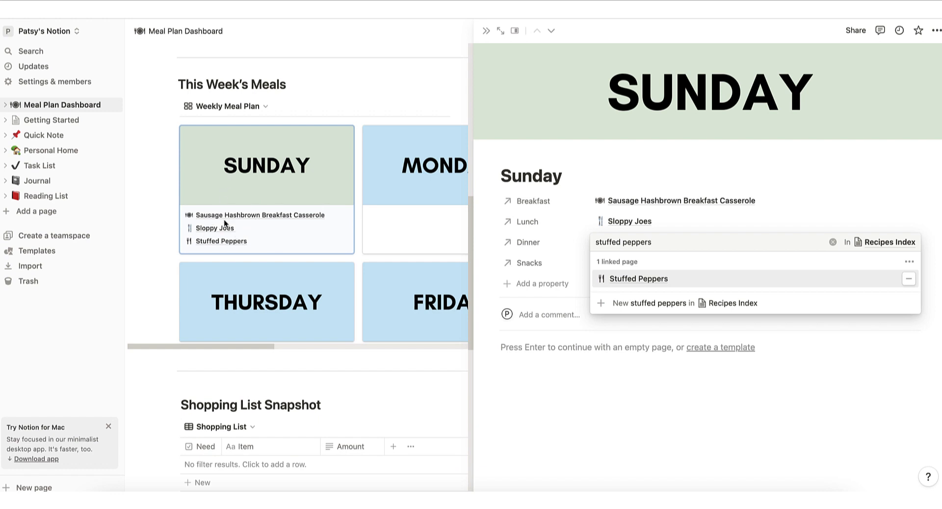
pyautogui.click(414, 169)
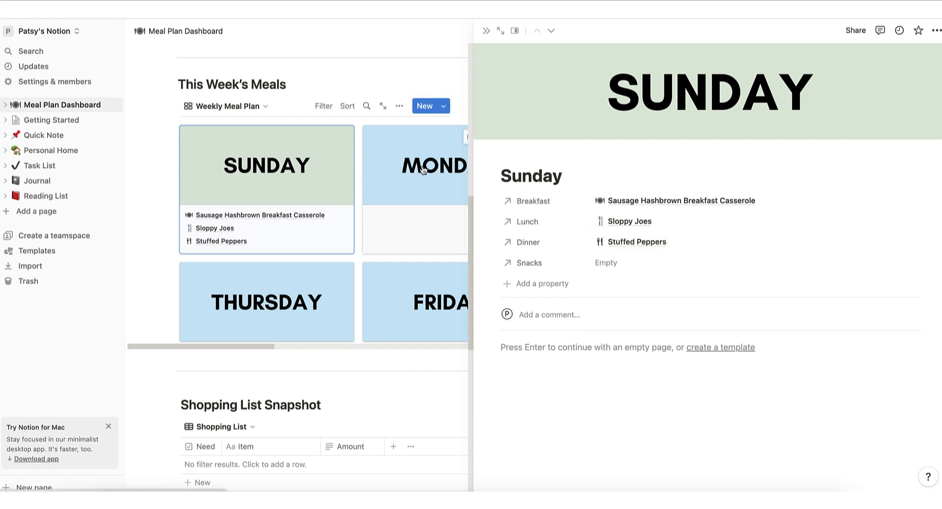
# Open the Monday card in the weekly meal plan and link Cereal as its Breakfast
pyautogui.click(415, 170)
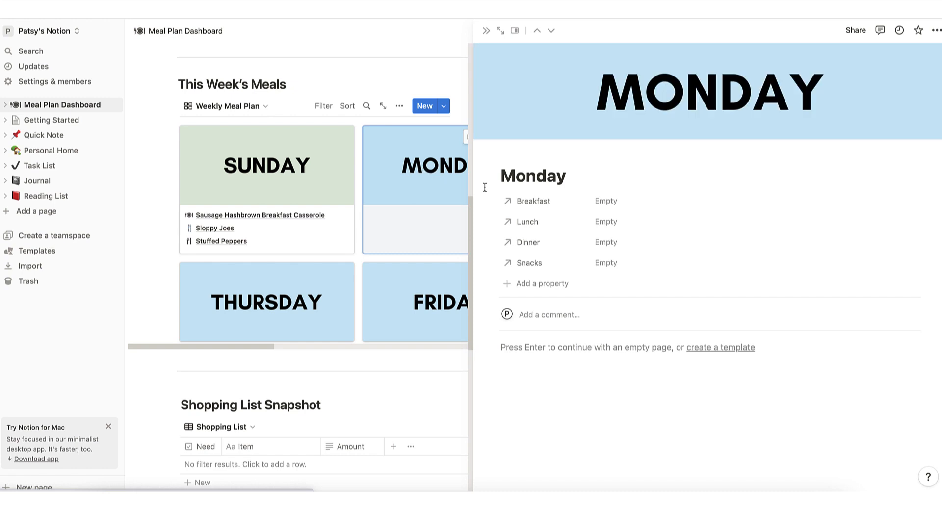
pyautogui.click(622, 202)
pyautogui.click(628, 310)
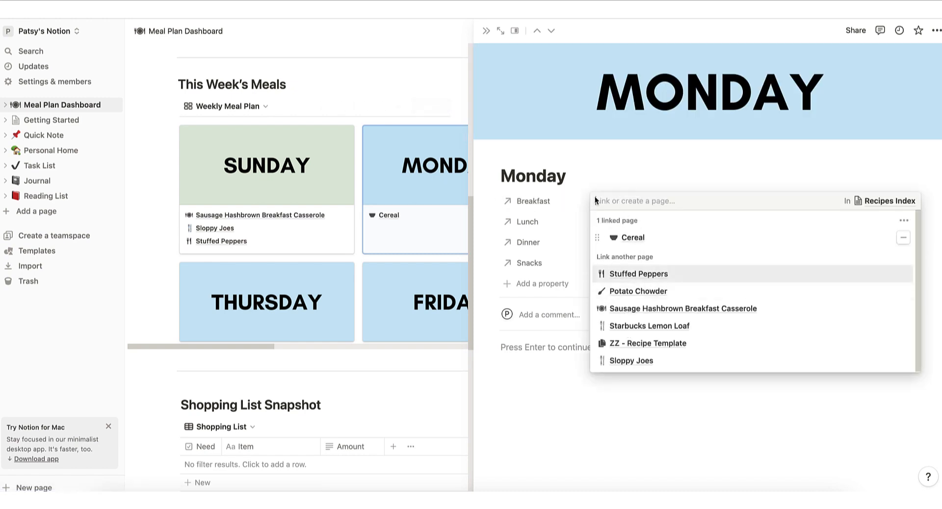
pyautogui.press('Escape')
# Link Potato Chowder as Monday's Dinner and close the Monday page
pyautogui.click(606, 243)
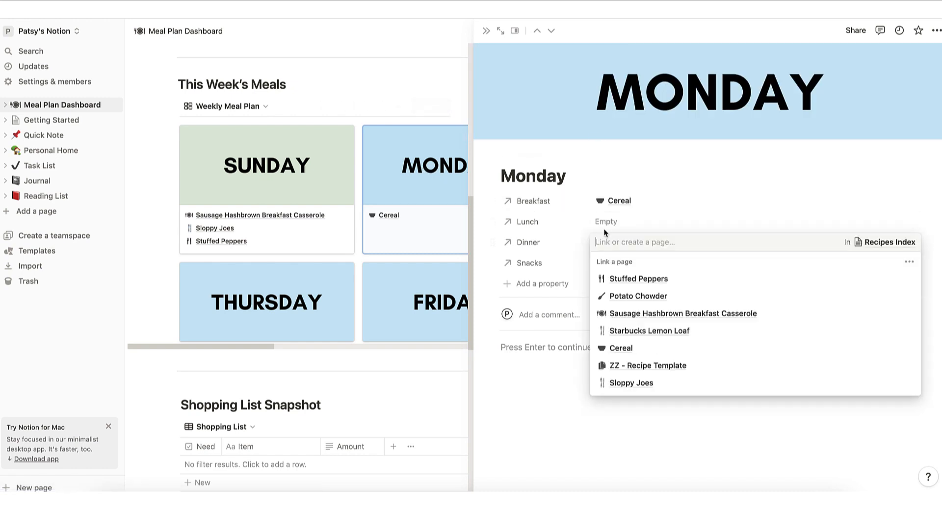
pyautogui.click(652, 295)
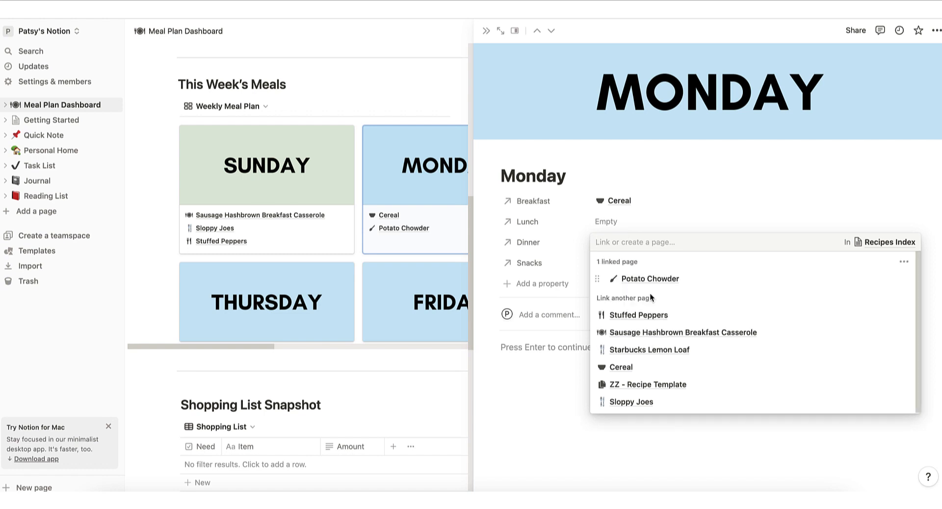
pyautogui.press('Escape')
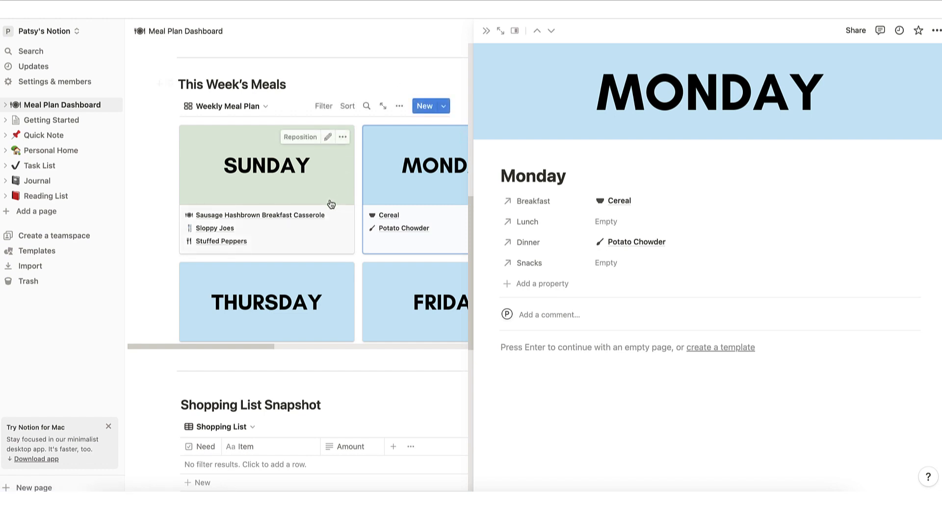
pyautogui.click(379, 66)
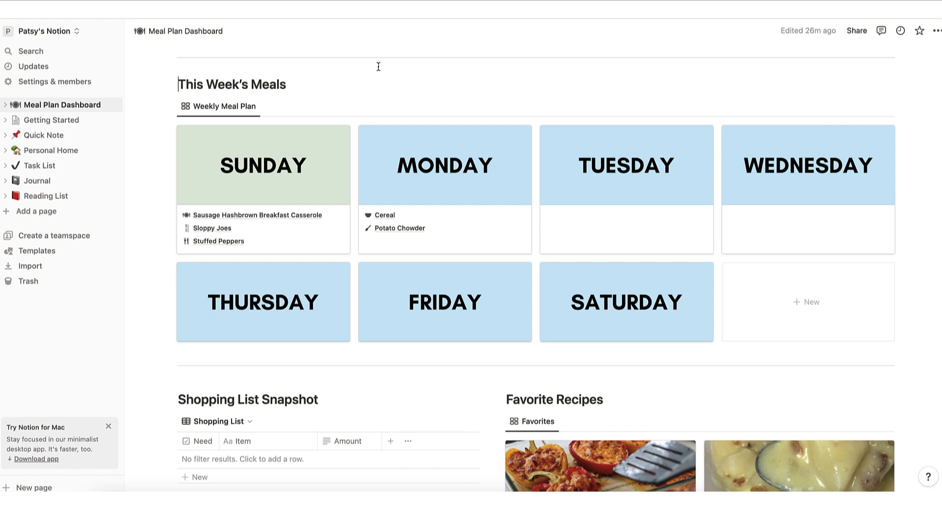
# Unlink Sloppy Joes and Sausage Hashbrown Breakfast Casserole from the Sunday card of the weekly meal plan
pyautogui.click(214, 229)
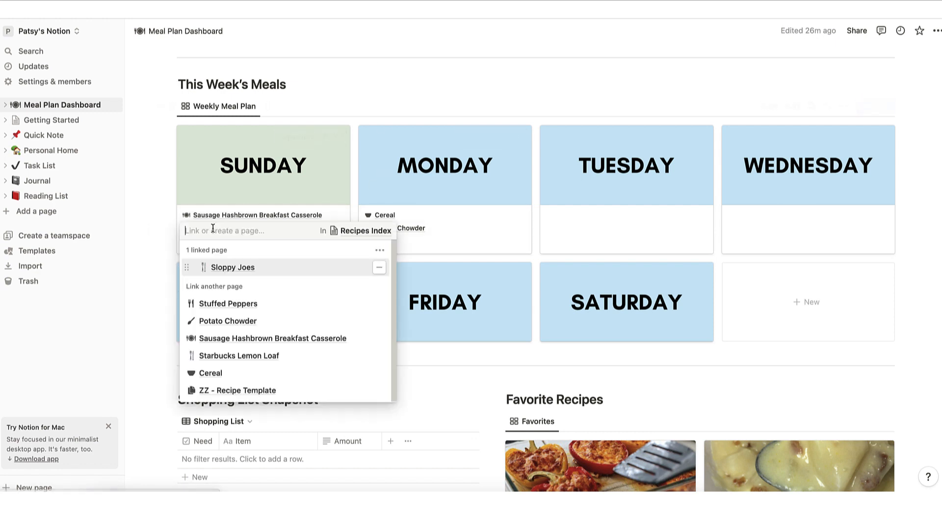
pyautogui.click(380, 268)
pyautogui.click(405, 93)
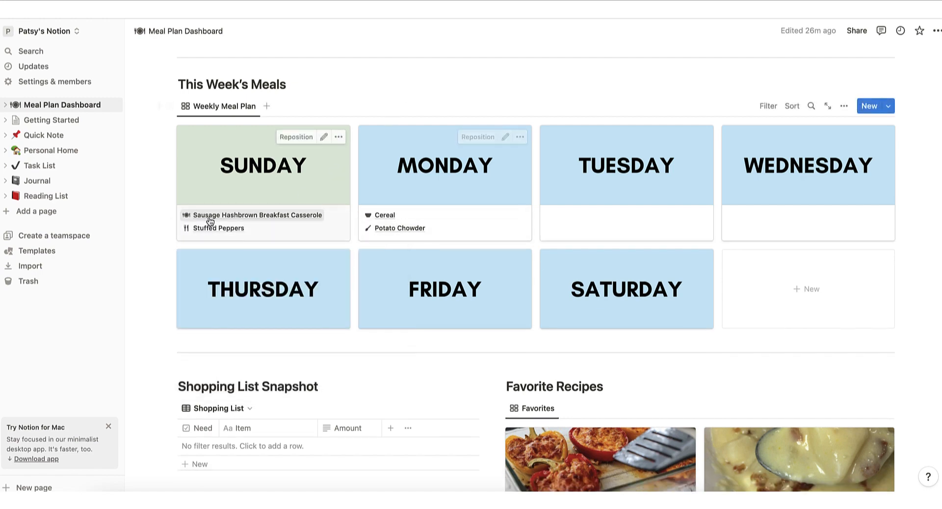
pyautogui.click(287, 215)
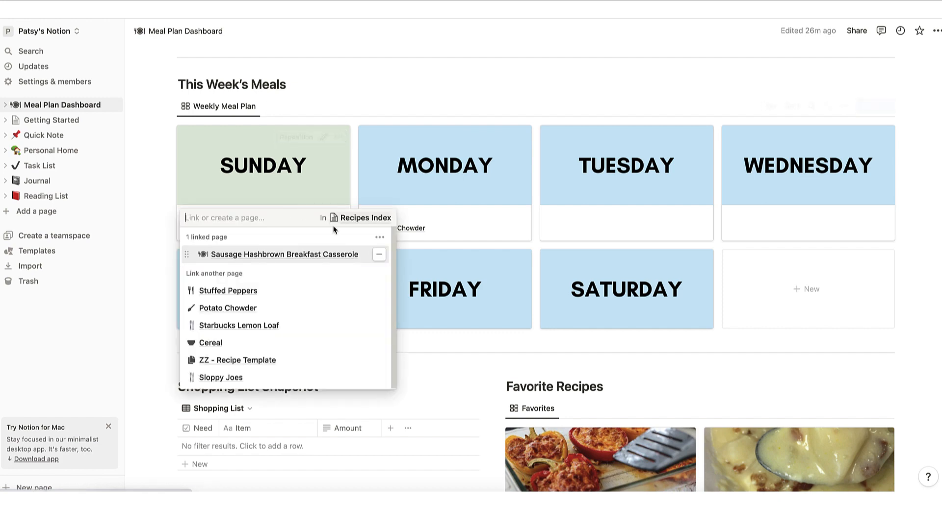
pyautogui.click(379, 254)
pyautogui.click(122, 225)
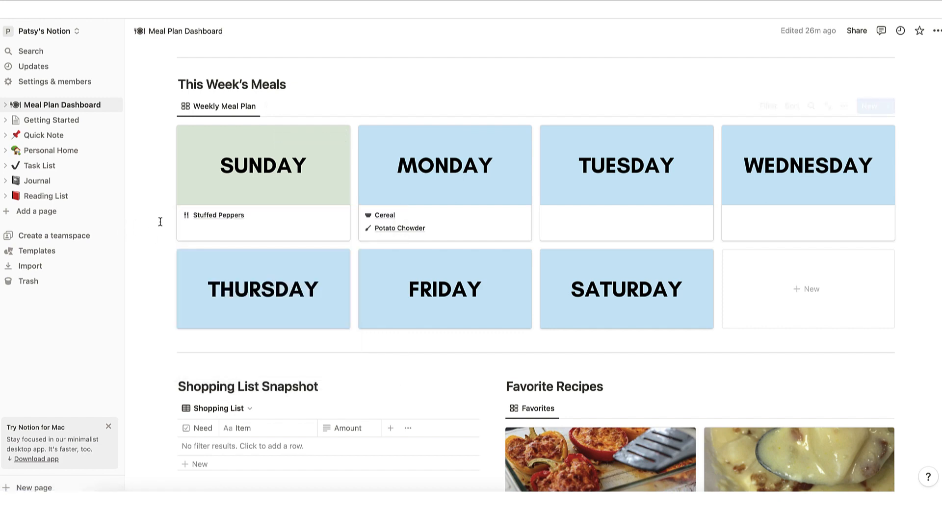
# Unlink Stuffed Peppers from the Sunday card so the day has no recipes assigned
pyautogui.click(219, 216)
pyautogui.click(240, 254)
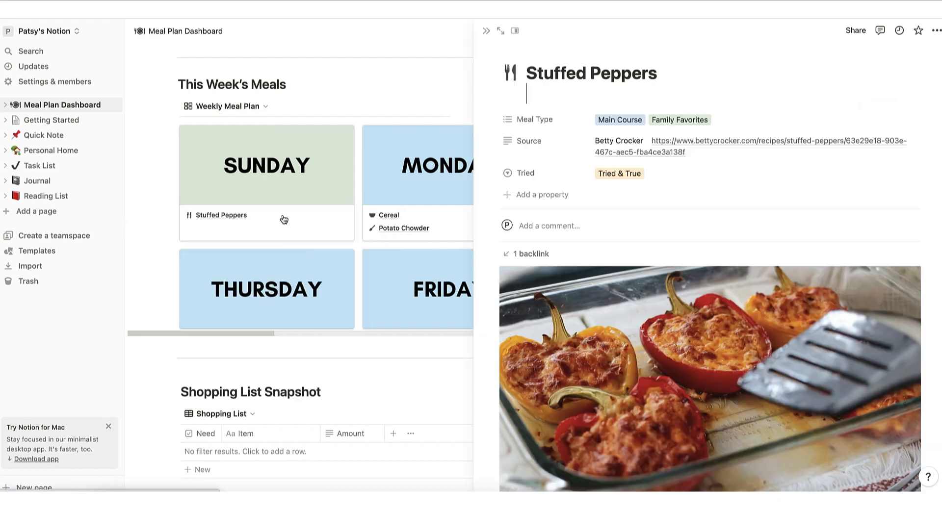
pyautogui.click(487, 30)
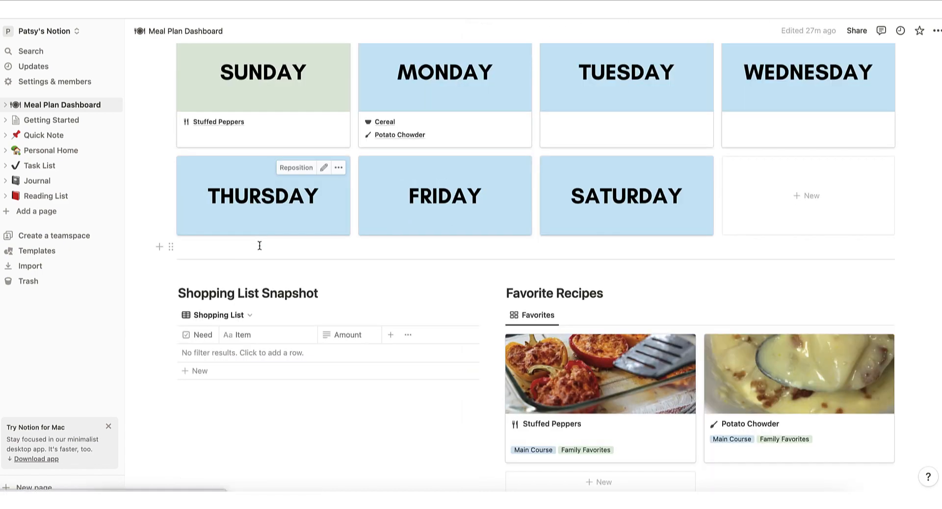
pyautogui.click(304, 127)
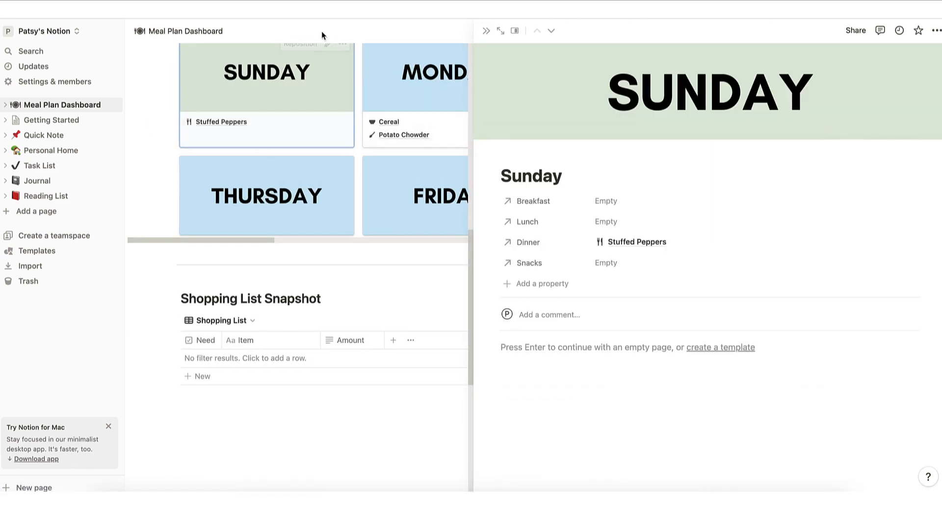
pyautogui.click(486, 31)
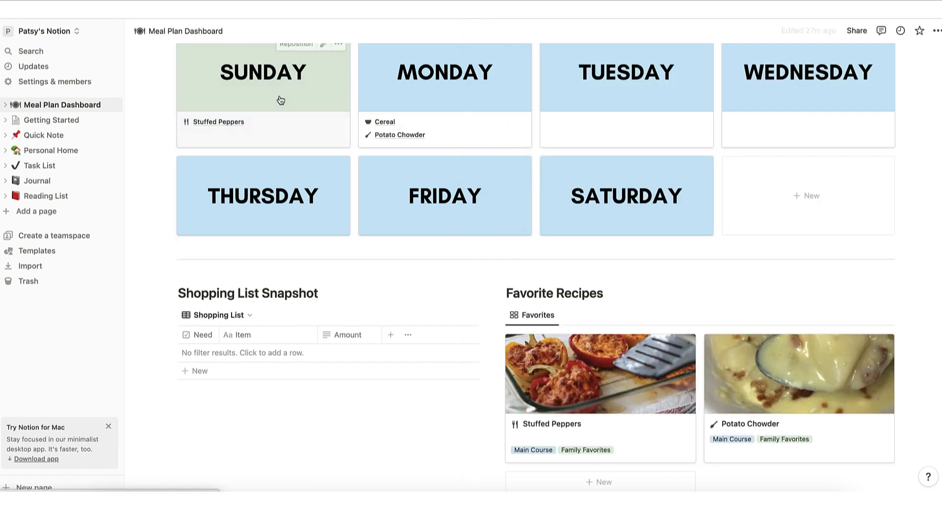
pyautogui.click(225, 122)
pyautogui.click(382, 165)
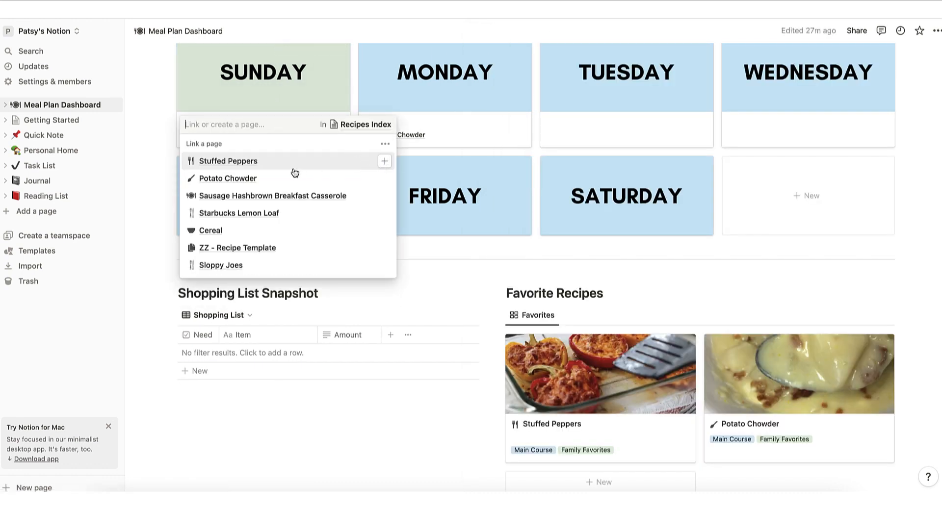
pyautogui.click(155, 137)
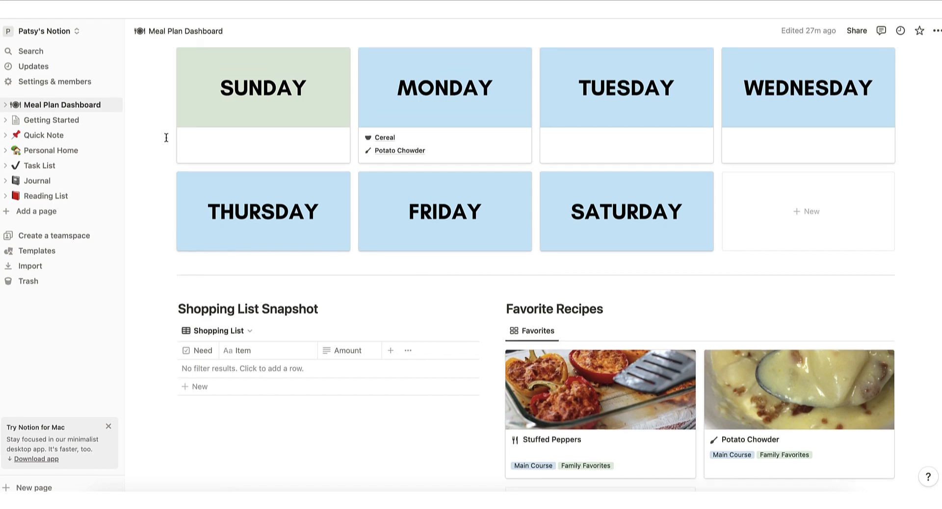
# Open the Sunday card and link Sausage Hashbrown Breakfast Casserole as its Breakfast
pyautogui.scroll(3, 166, 138)
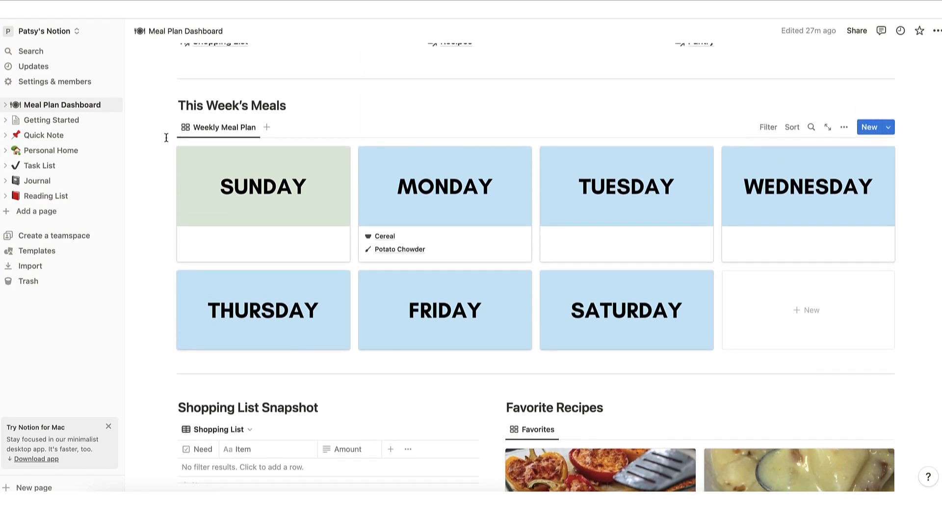
pyautogui.click(267, 214)
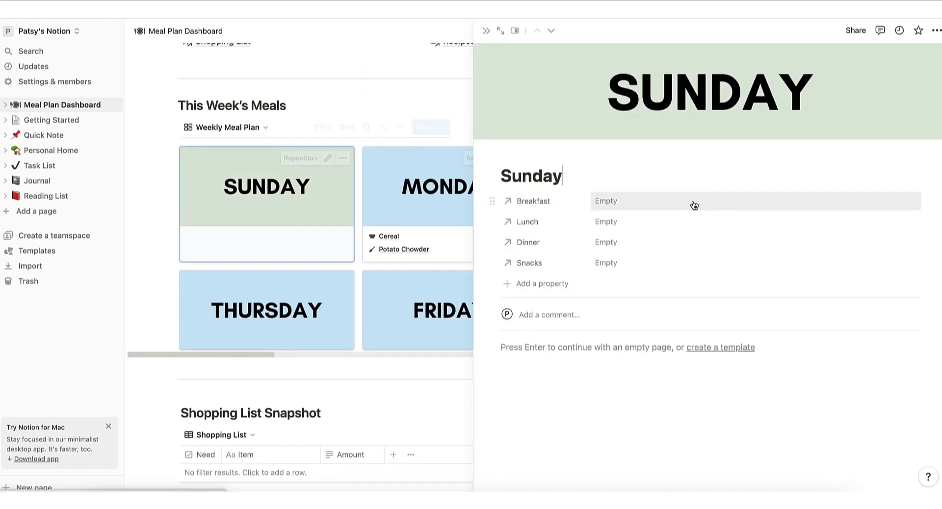
pyautogui.click(654, 201)
pyautogui.click(702, 274)
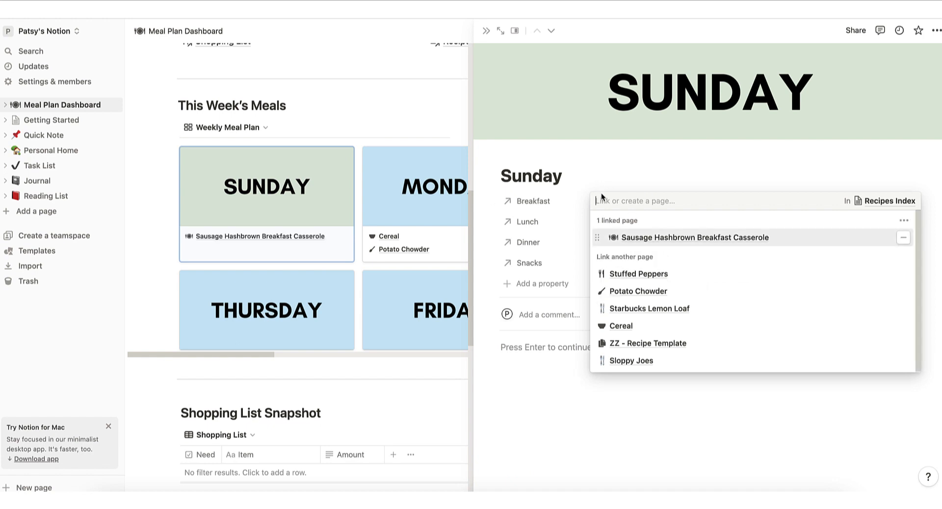
pyautogui.click(595, 176)
# Find the Sloppy Joes recipe by searching "sloppy" and link it as Sunday's Lunch
pyautogui.click(609, 224)
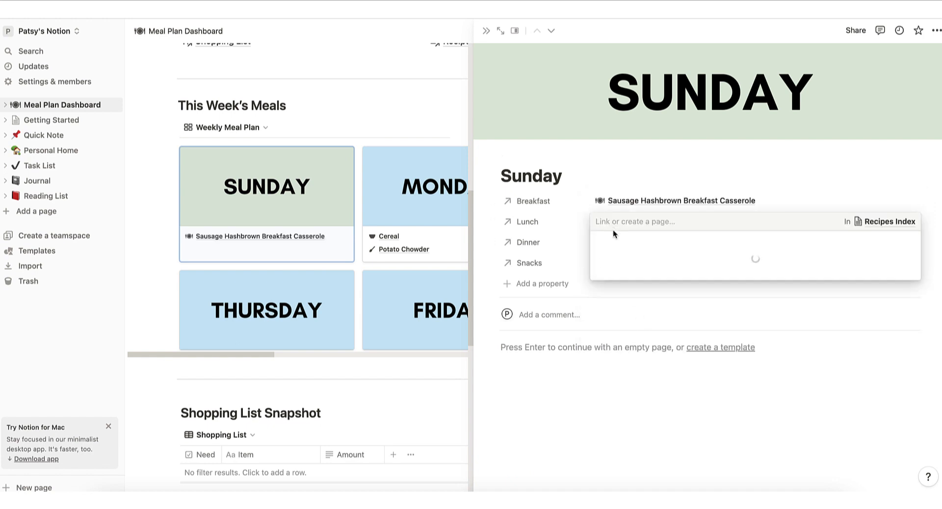
pyautogui.write('sloppy')
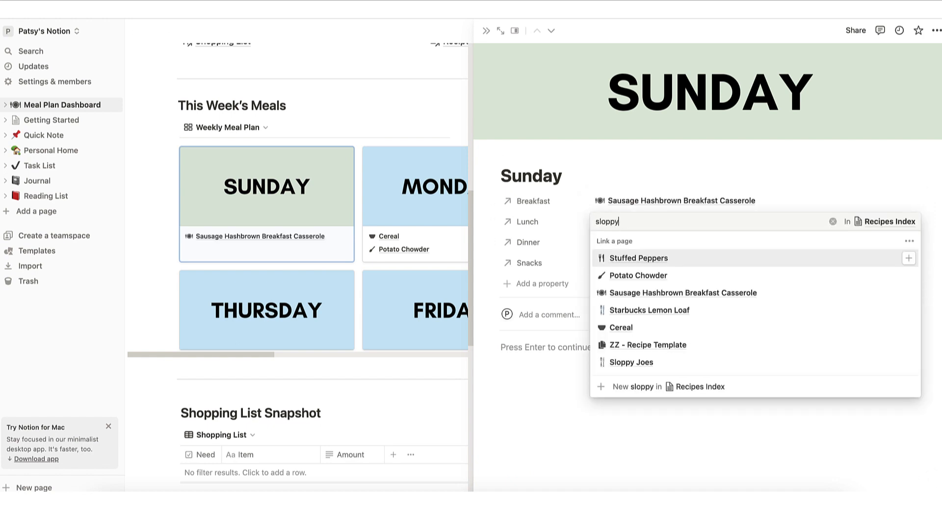
pyautogui.click(633, 258)
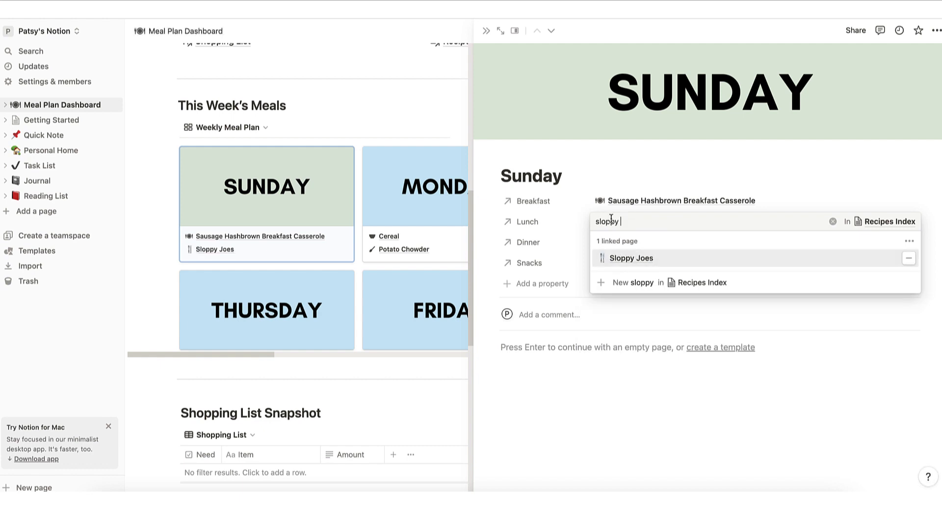
pyautogui.click(619, 178)
# Find Stuffed Peppers by searching "stuffed p", link it as Sunday's Dinner and close the Sunday page
pyautogui.click(618, 242)
pyautogui.write('stu')
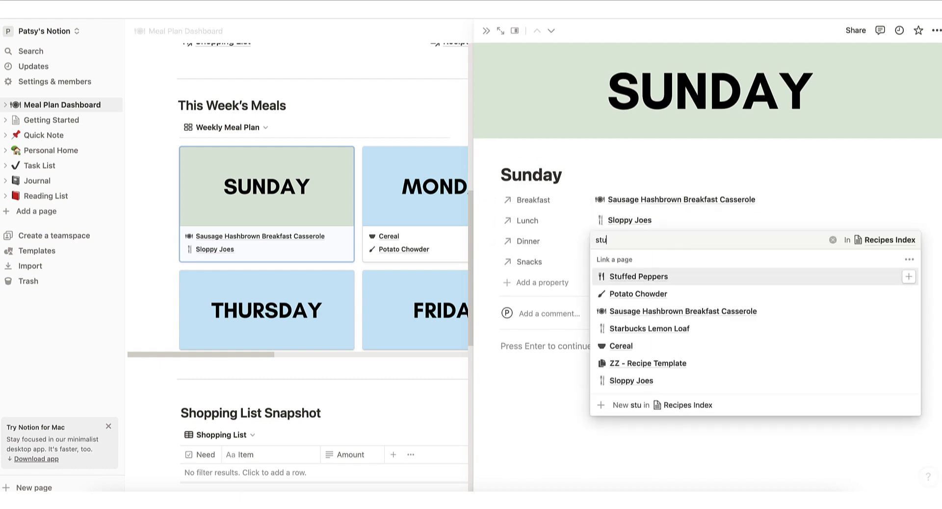
pyautogui.write('ffed p')
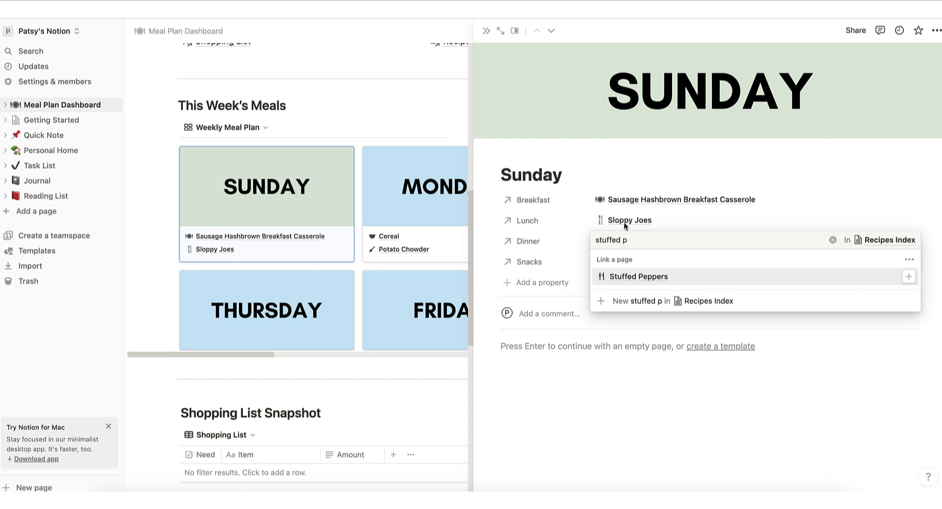
pyautogui.click(648, 277)
pyautogui.click(153, 177)
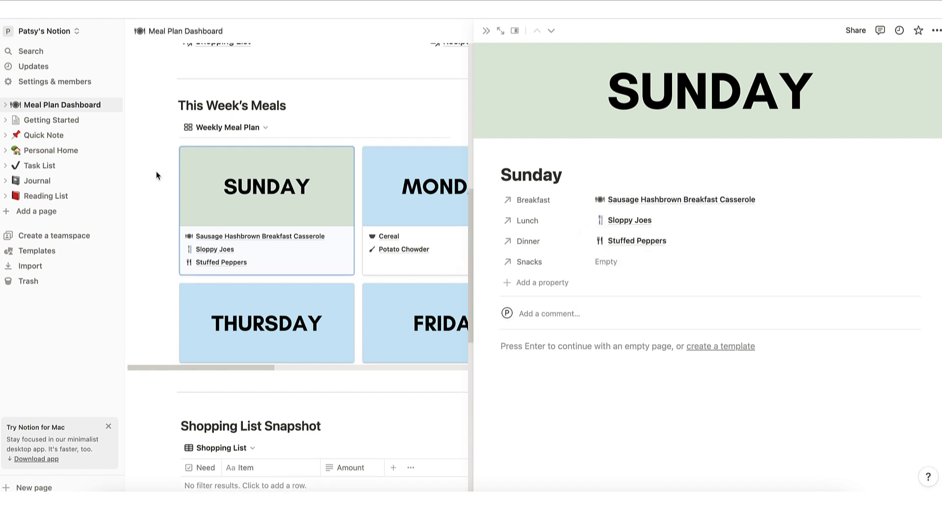
pyautogui.click(486, 31)
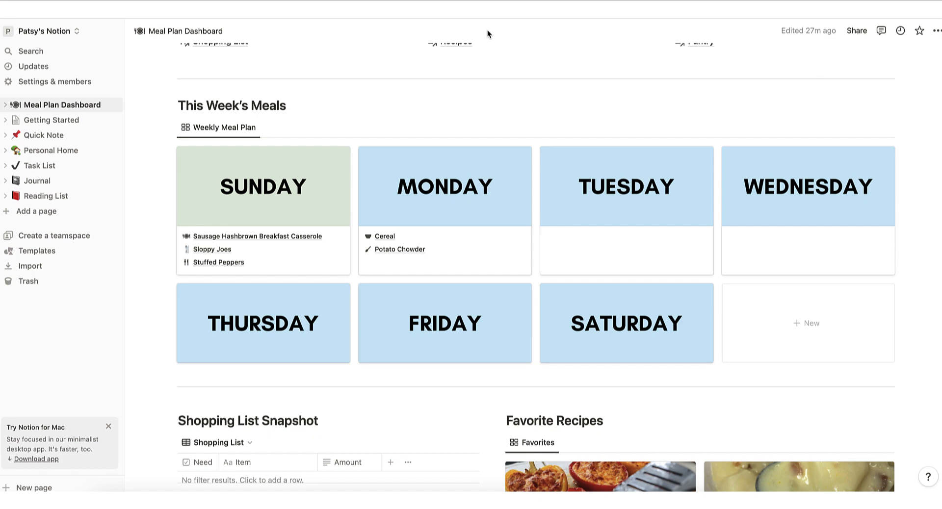
# Open the Sausage Hashbrown Breakfast Casserole recipe from Sunday's card and mark Breakfast Sausage, Eggs, Cream of Celery Soup and shredded Hashbrowns as needed
pyautogui.click(268, 237)
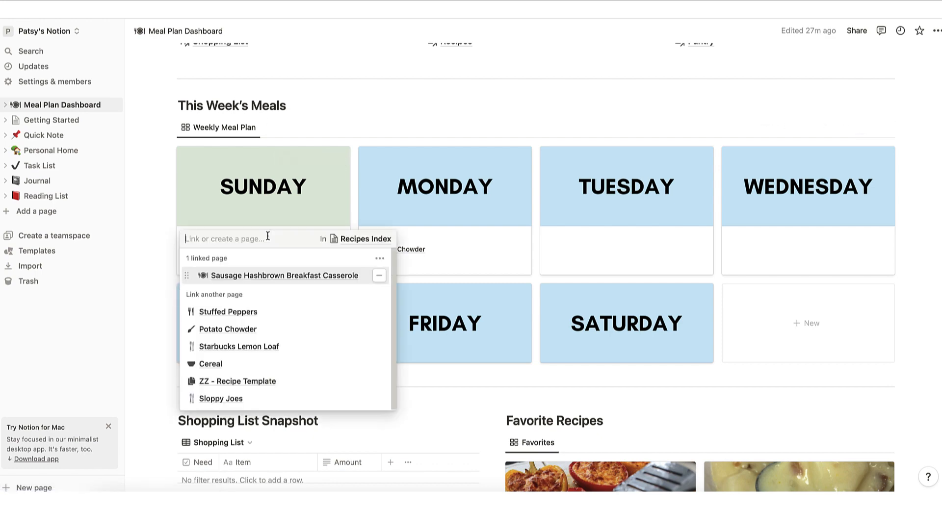
pyautogui.click(273, 276)
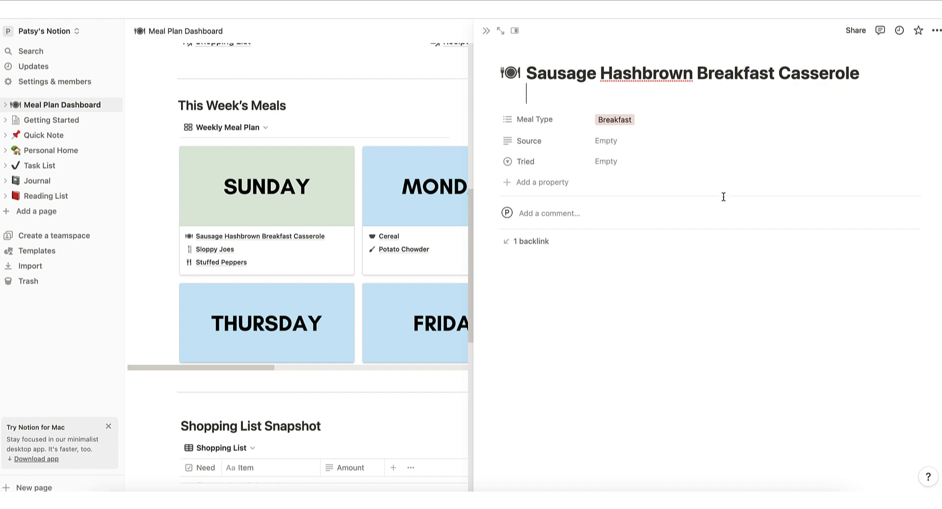
pyautogui.scroll(-10, 723, 197)
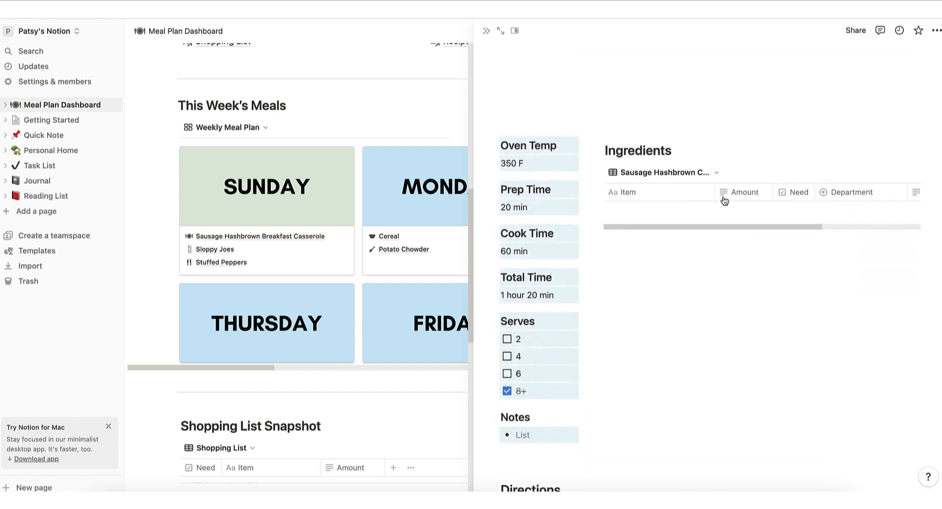
pyautogui.scroll(-3, 723, 199)
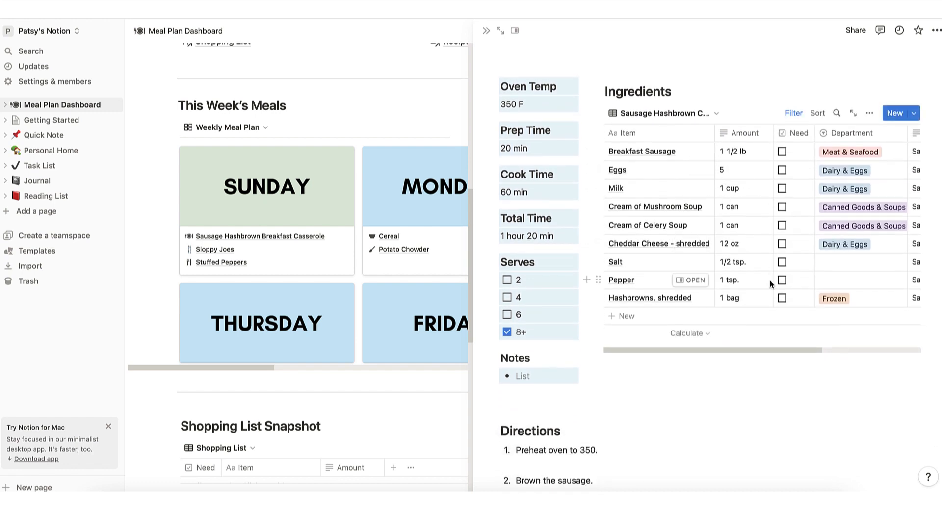
pyautogui.hscroll(1, 770, 283)
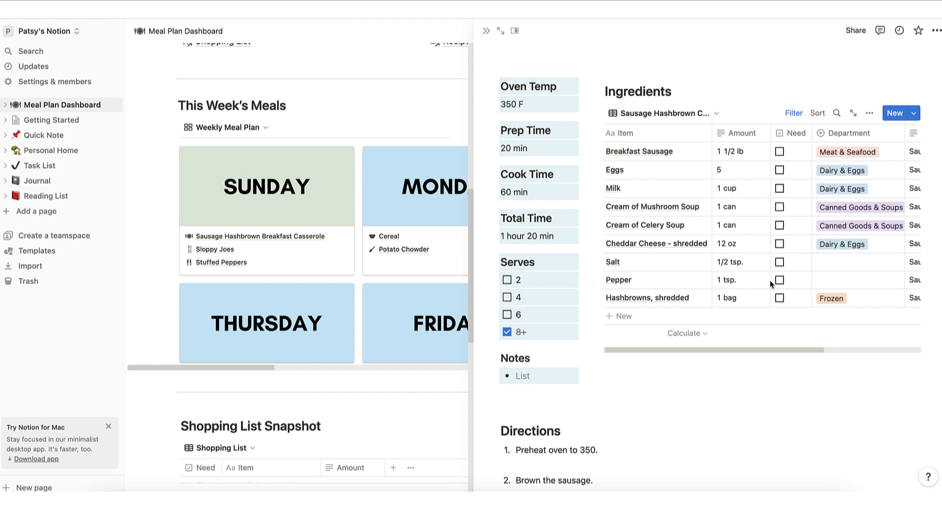
pyautogui.click(781, 152)
pyautogui.click(781, 171)
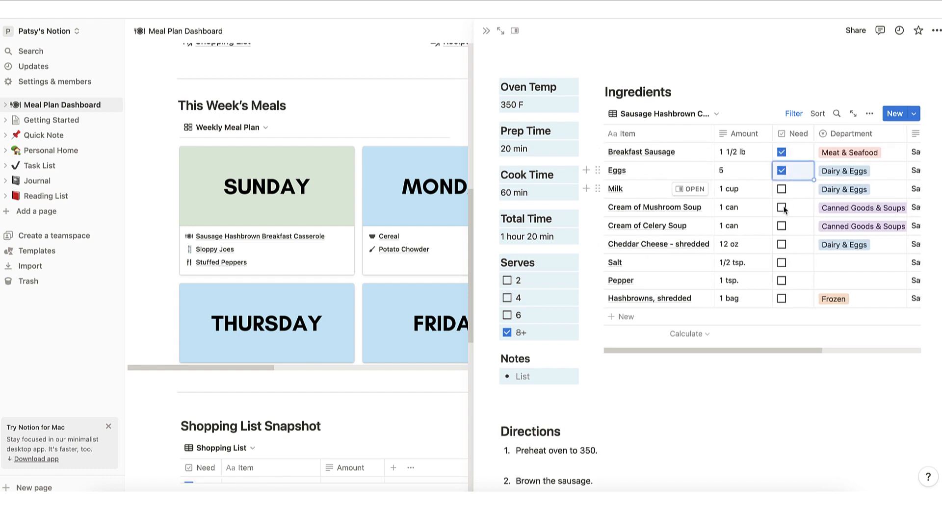
pyautogui.click(782, 225)
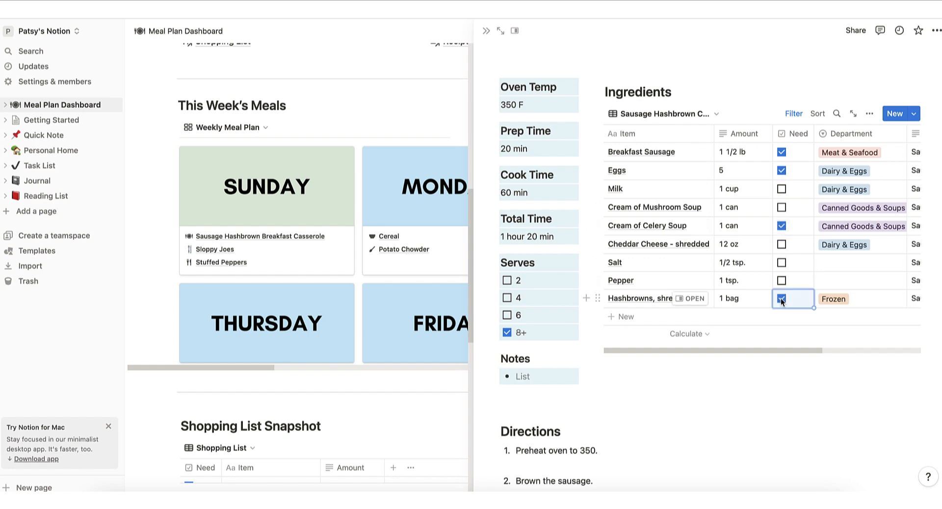
pyautogui.click(486, 30)
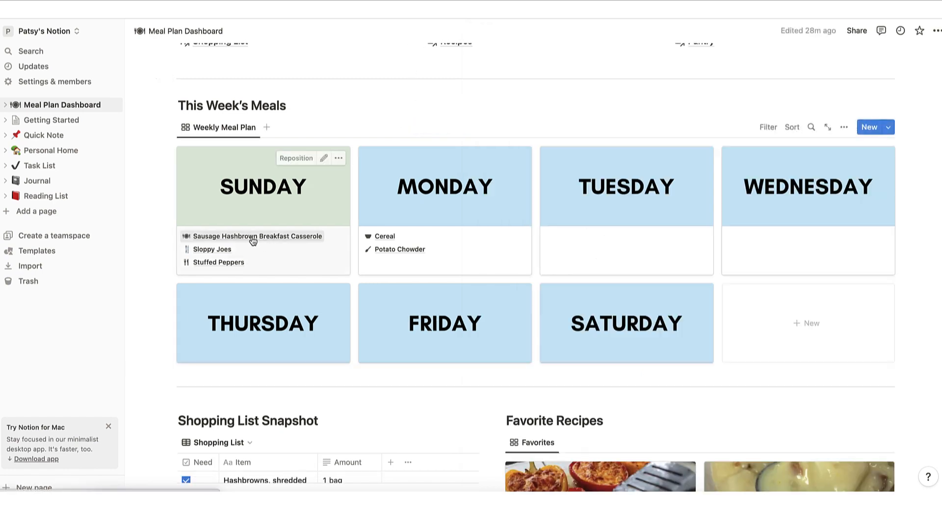
# Open Sunday's Sloppy Joes recipe, mark Green Pepper, White Onion, Ground Beef, Tomato Sauce and Hamburger Buns as needed, and close it
pyautogui.click(219, 248)
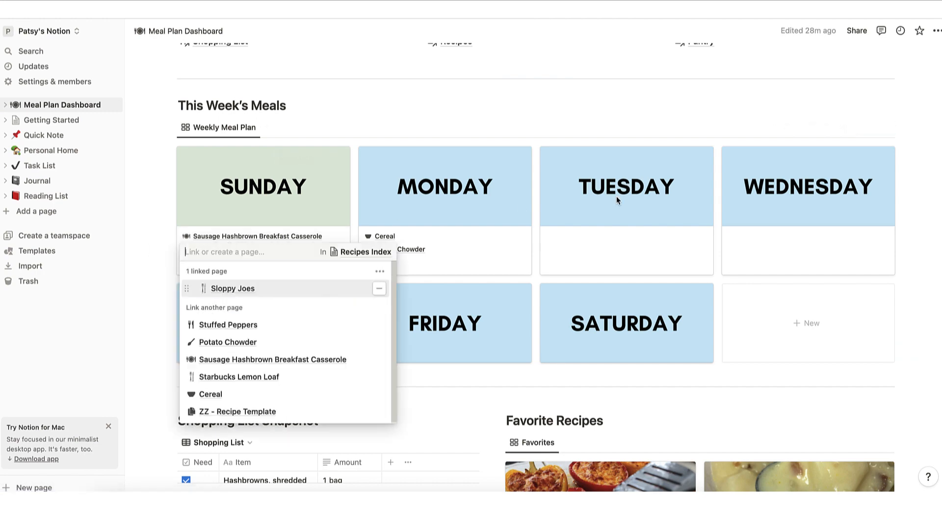
pyautogui.click(230, 289)
pyautogui.scroll(-5, 711, 164)
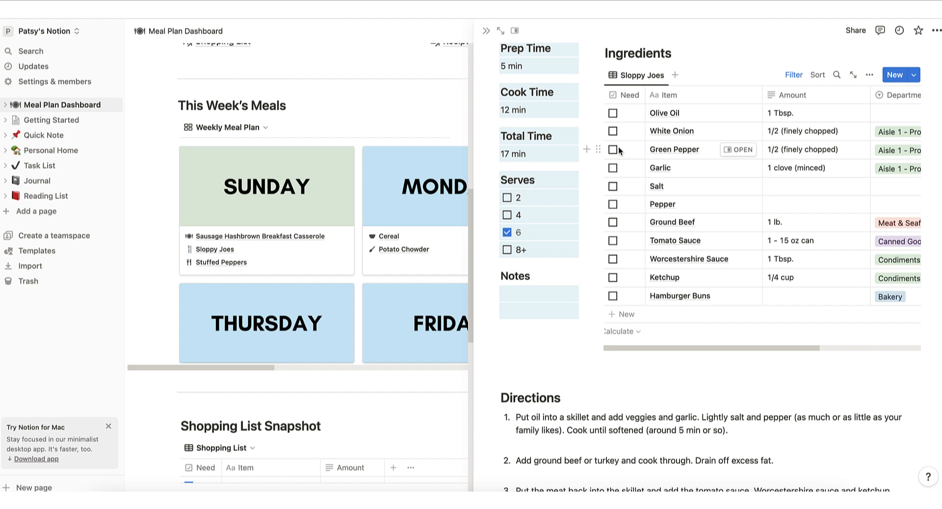
pyautogui.click(613, 149)
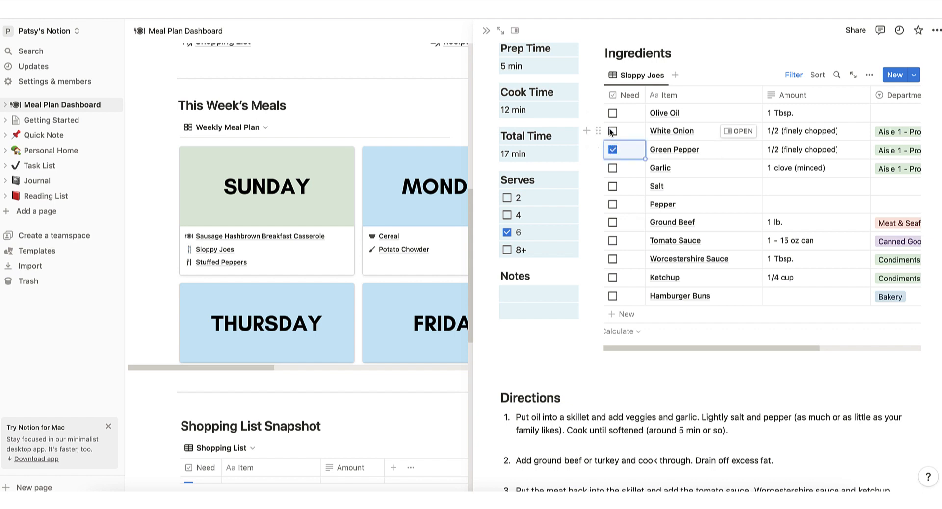
pyautogui.click(613, 131)
pyautogui.click(613, 223)
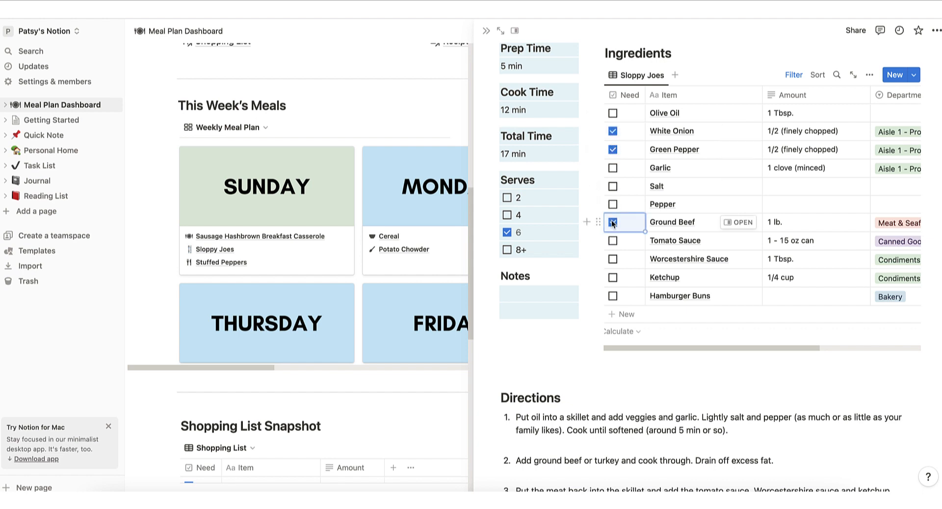
pyautogui.click(613, 241)
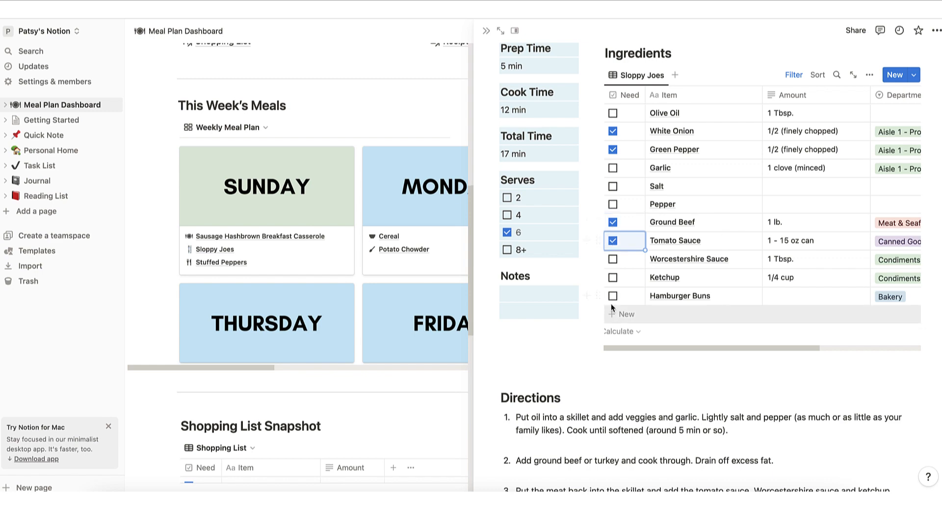
pyautogui.click(612, 296)
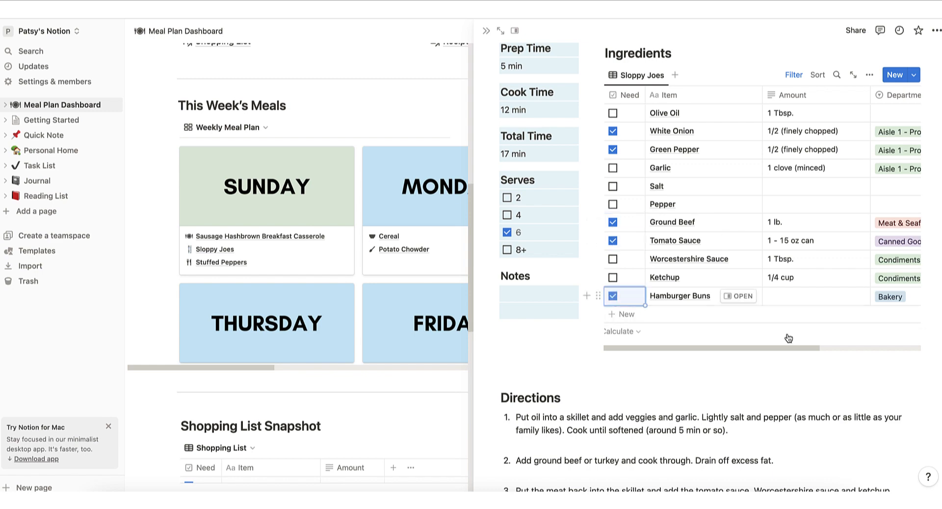
pyautogui.click(487, 31)
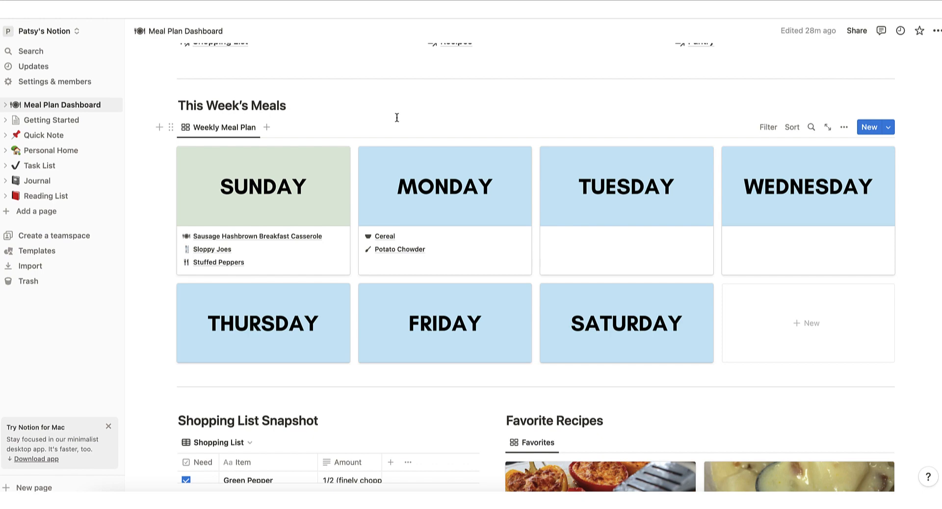
# Open the Cereal recipe from Monday's card, mark Cheerios and Frosted Flakes as needed, and close it
pyautogui.click(387, 238)
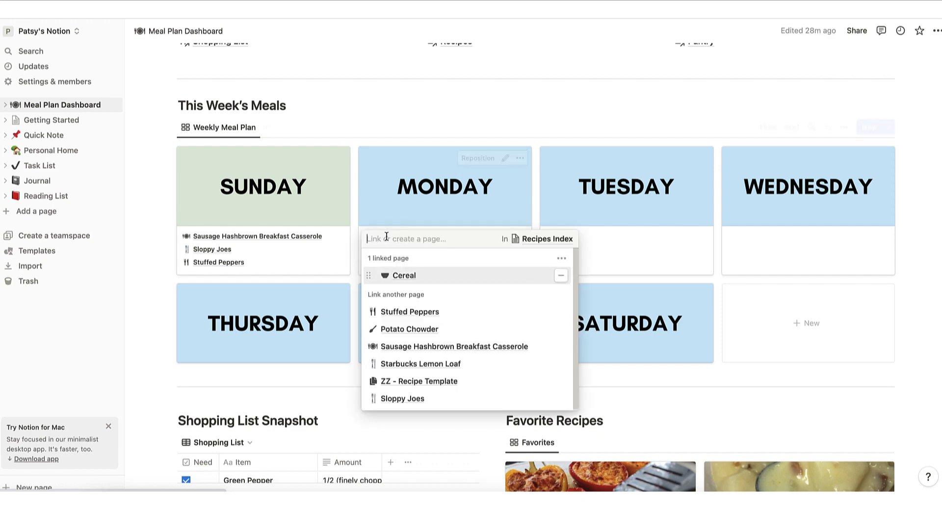
pyautogui.click(419, 275)
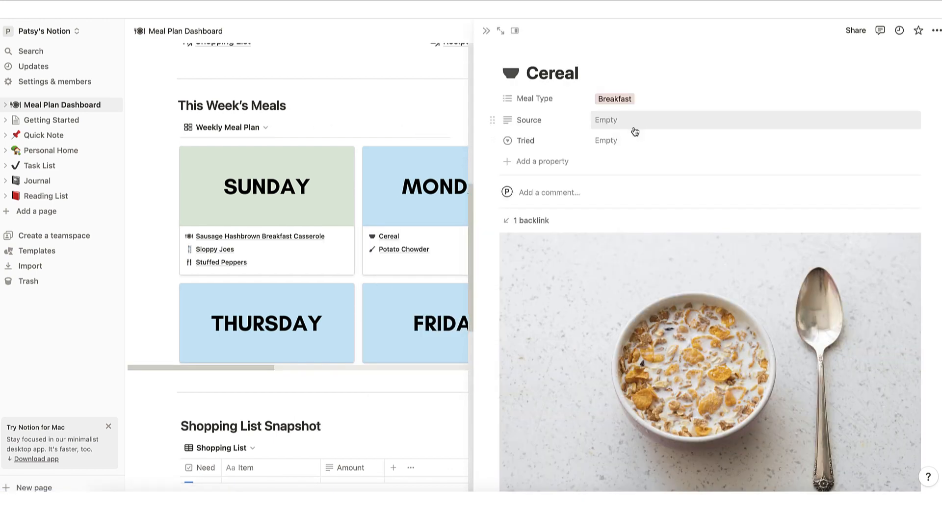
pyautogui.scroll(-10, 635, 131)
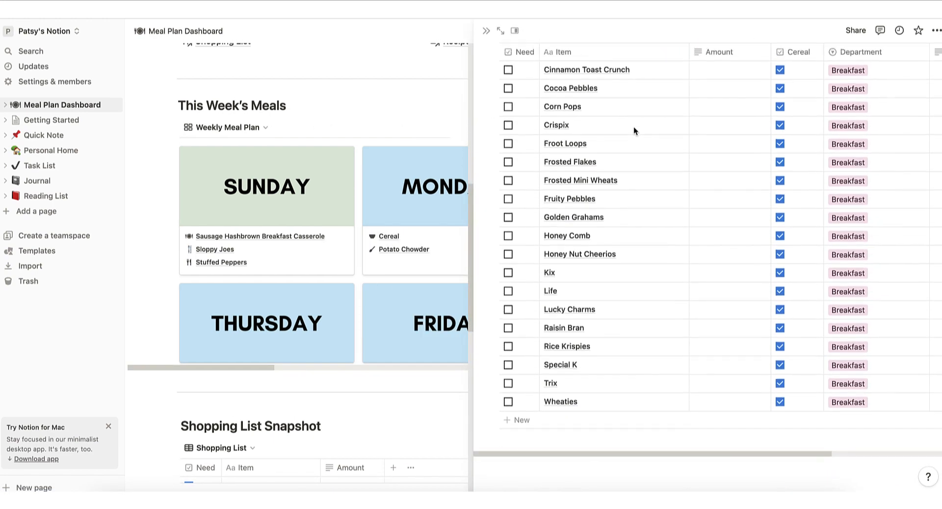
pyautogui.scroll(2, 634, 127)
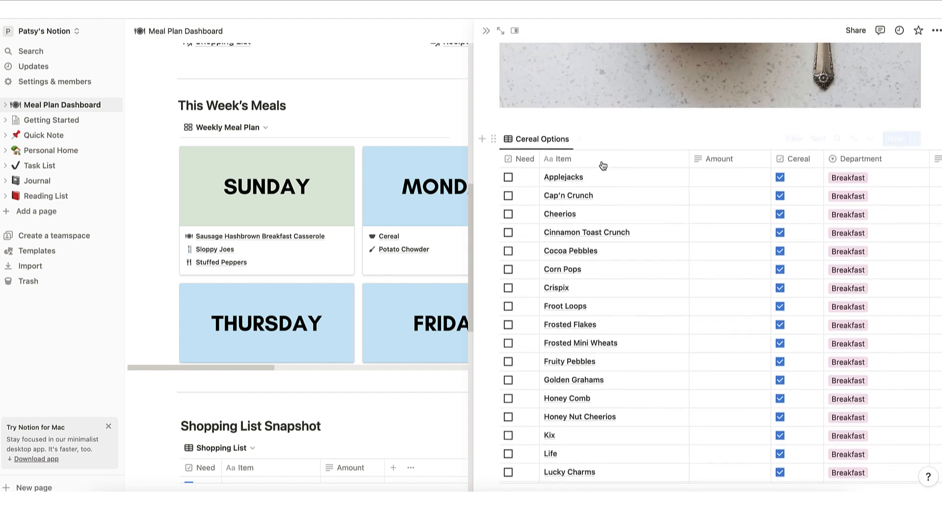
pyautogui.click(508, 214)
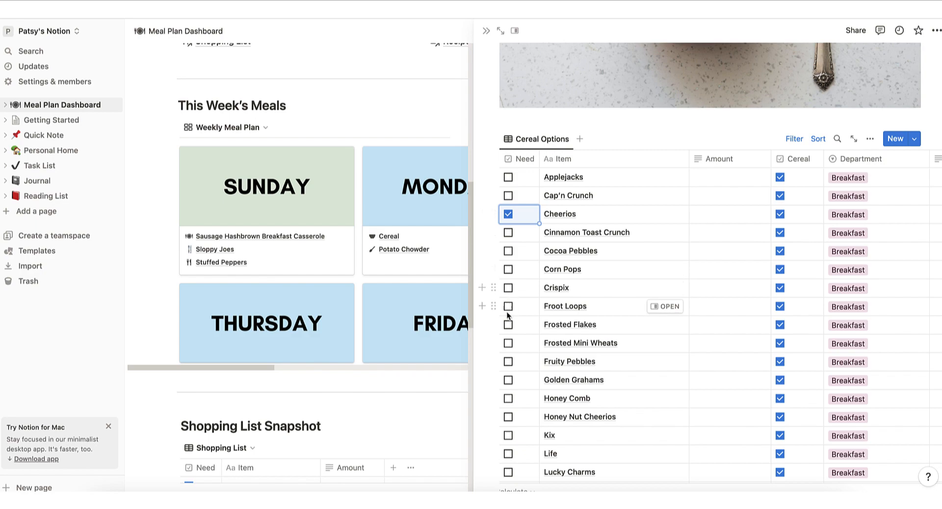
pyautogui.click(509, 324)
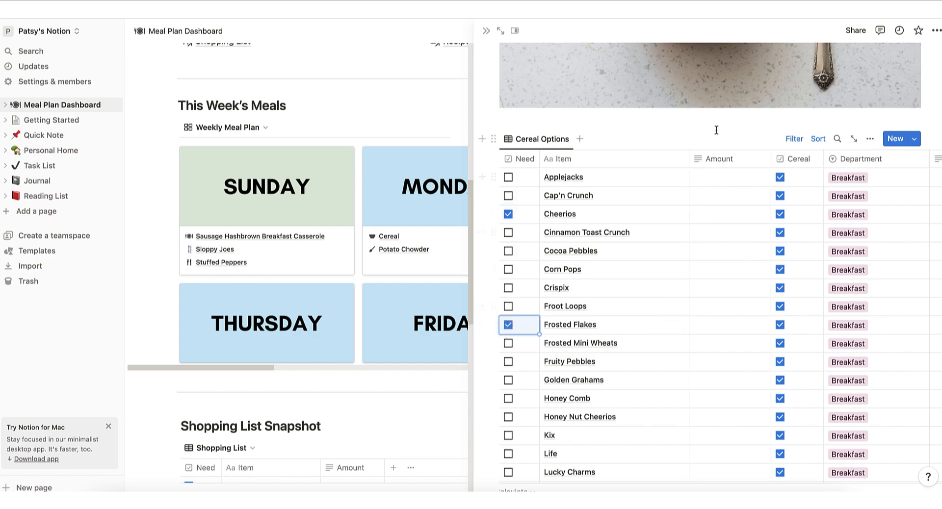
pyautogui.scroll(5, 701, 229)
pyautogui.scroll(4, 700, 228)
pyautogui.scroll(-6, 699, 224)
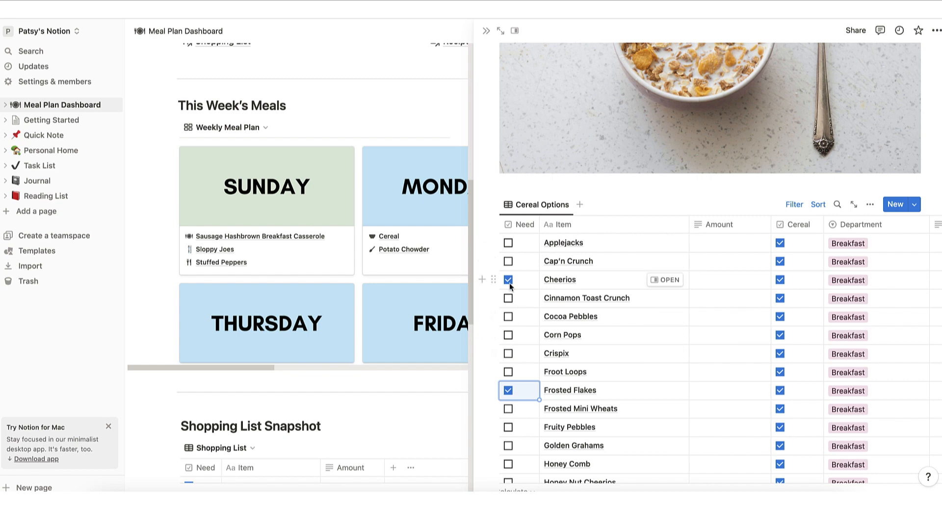
pyautogui.click(486, 32)
# Open the Pantry page from the dashboard and mark the Green Pepper without a recipe and Mushrooms as needed in the Produce section
pyautogui.scroll(5, 599, 168)
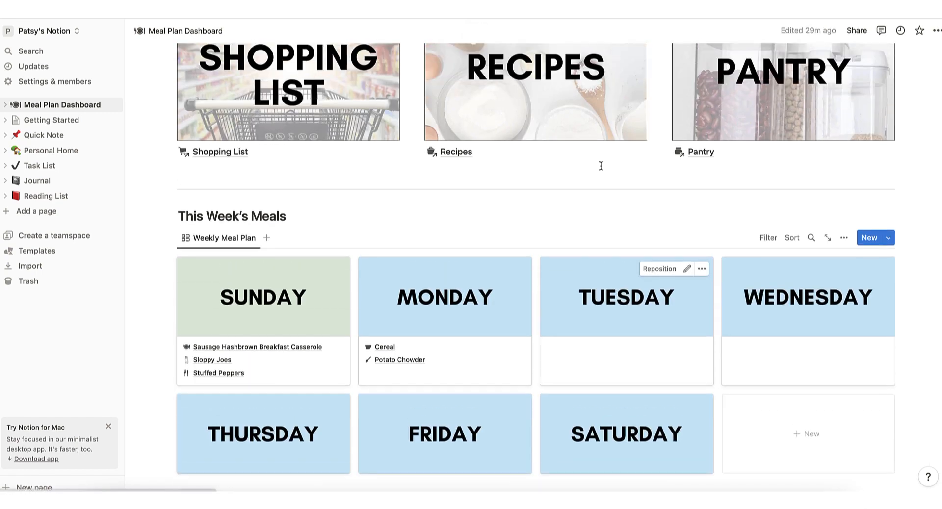
pyautogui.scroll(2, 602, 170)
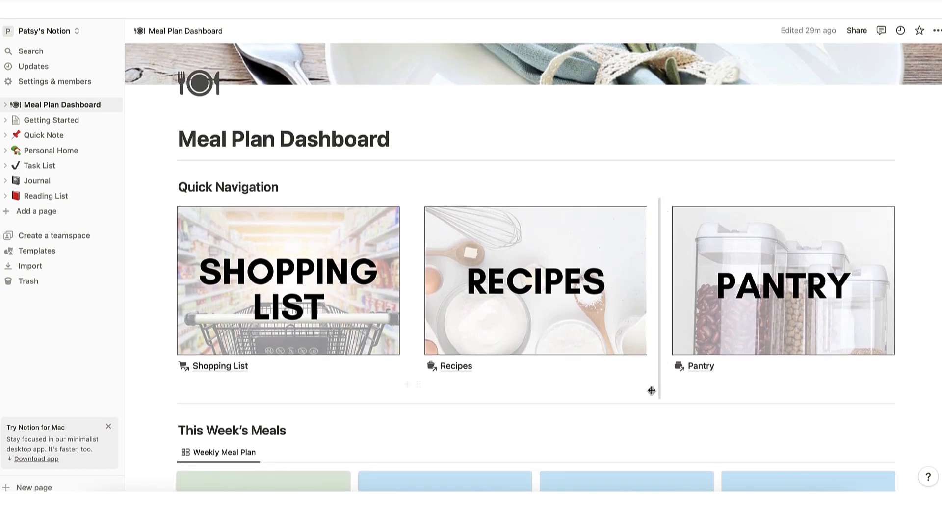
pyautogui.click(700, 366)
pyautogui.scroll(-7, 328, 253)
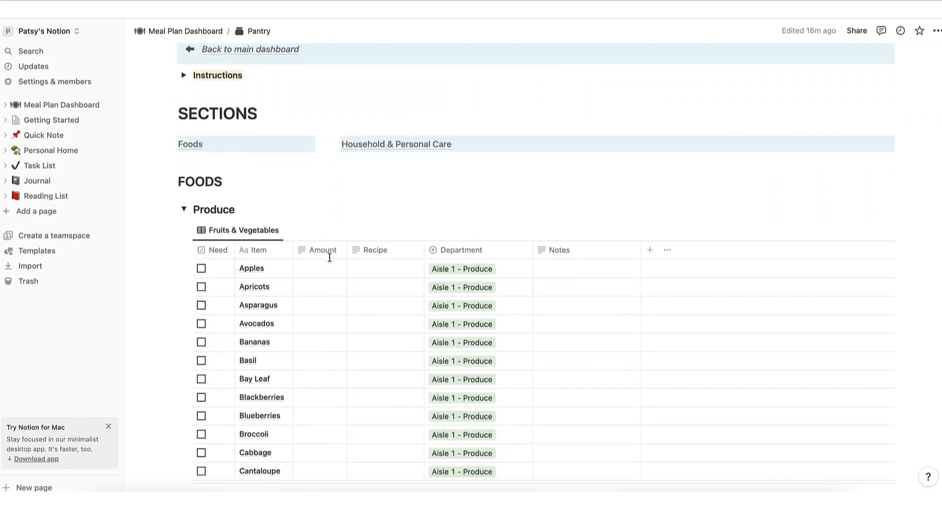
pyautogui.scroll(-10, 261, 219)
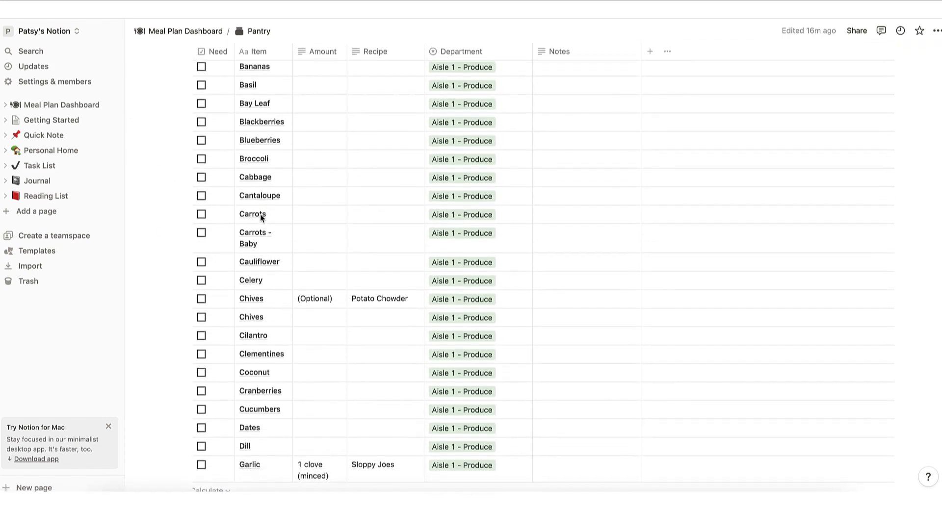
pyautogui.scroll(-1, 262, 219)
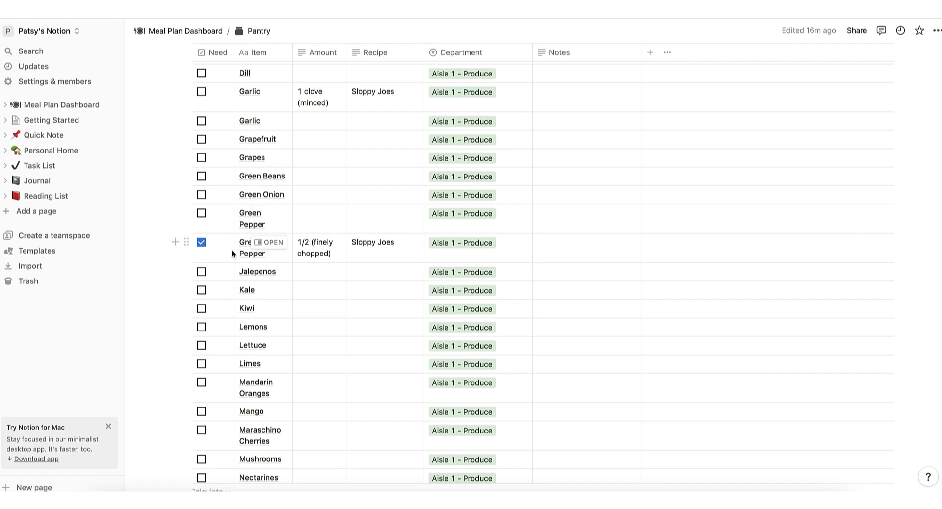
pyautogui.click(201, 213)
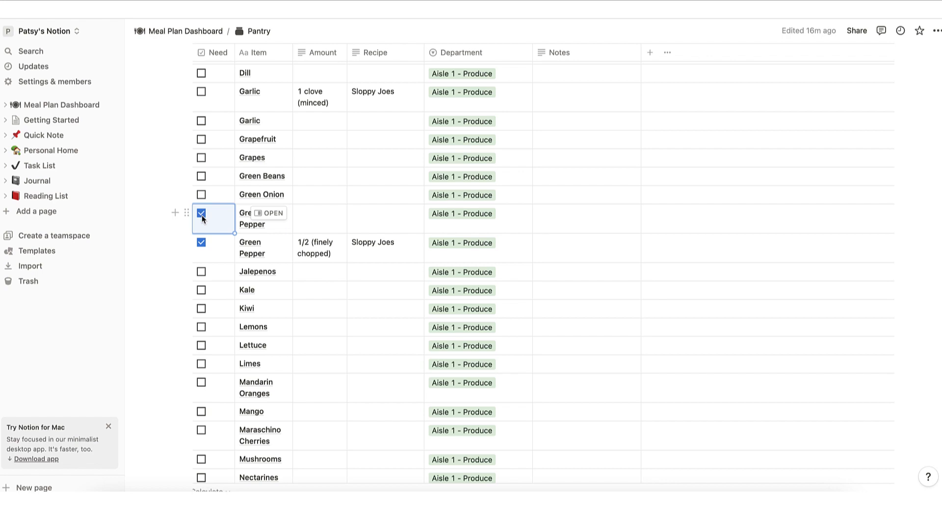
pyautogui.scroll(-4, 196, 256)
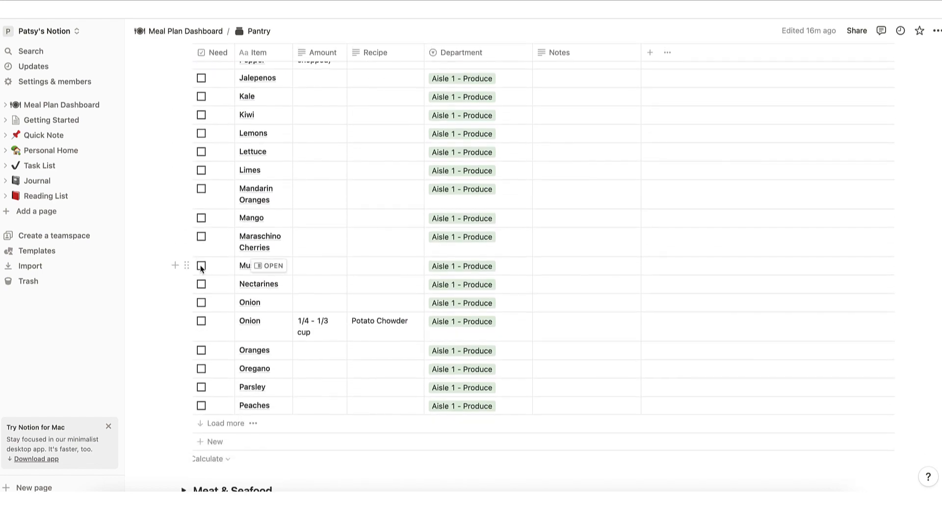
pyautogui.click(201, 266)
# Expand the Baking, Oils & Spices section of the Pantry and mark Bisquick as needed
pyautogui.scroll(-8, 198, 265)
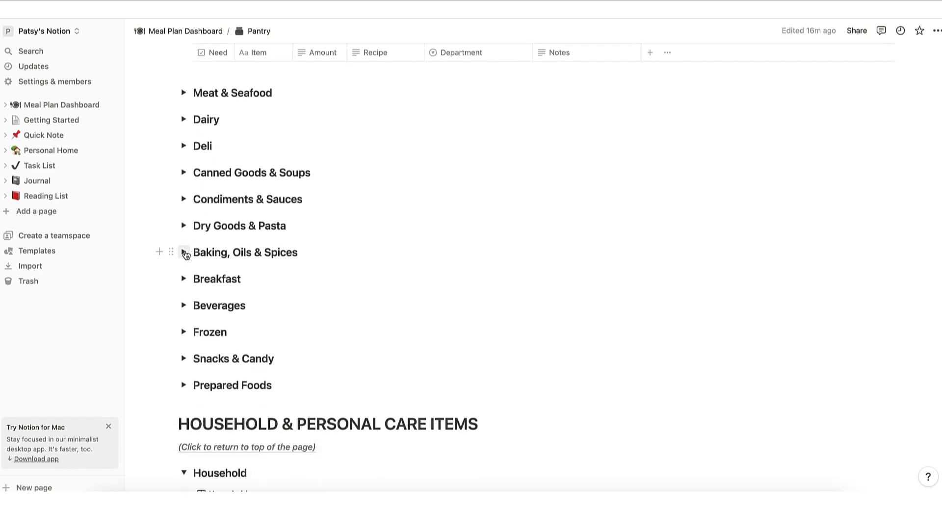
pyautogui.click(185, 253)
pyautogui.scroll(-3, 277, 281)
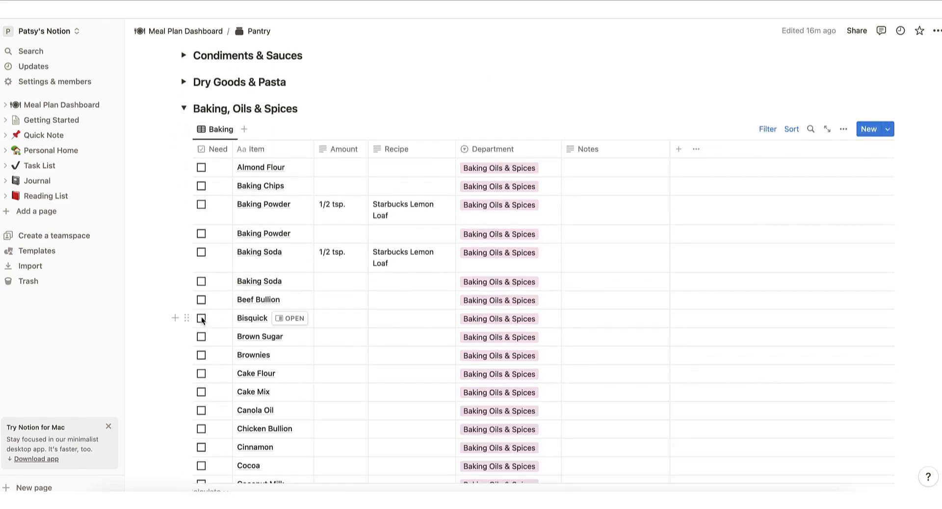
pyautogui.click(201, 319)
# Mark Batteries and Tide Pods as needed in the Pantry's Household table
pyautogui.scroll(-15, 253, 318)
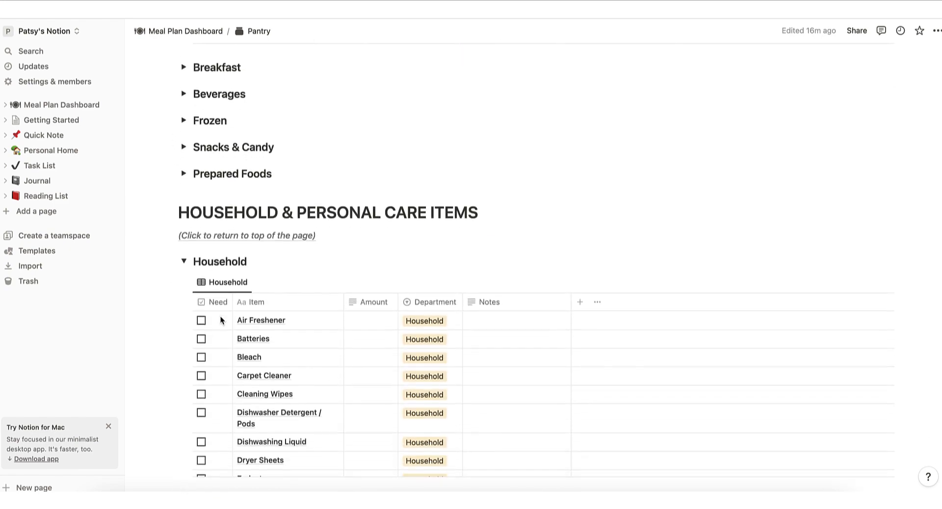
pyautogui.scroll(-2, 219, 329)
pyautogui.click(201, 245)
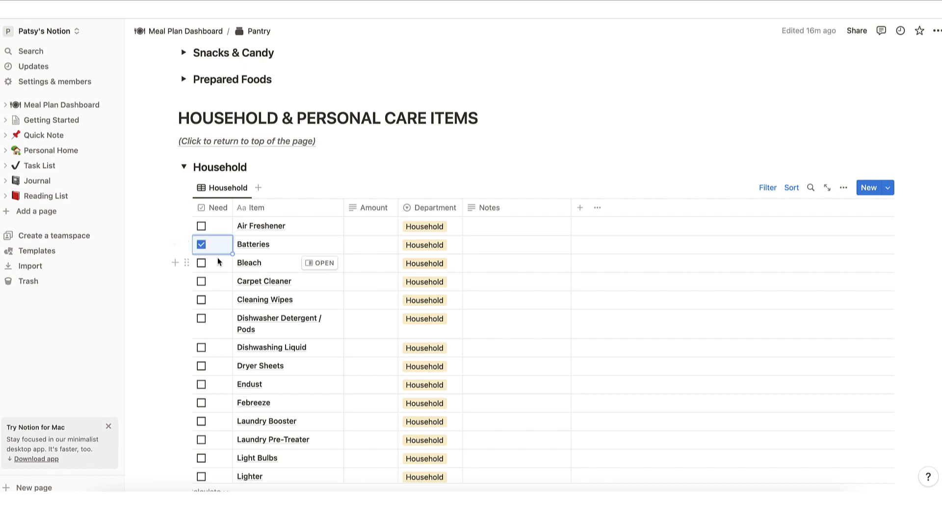
pyautogui.scroll(-10, 217, 258)
pyautogui.click(201, 194)
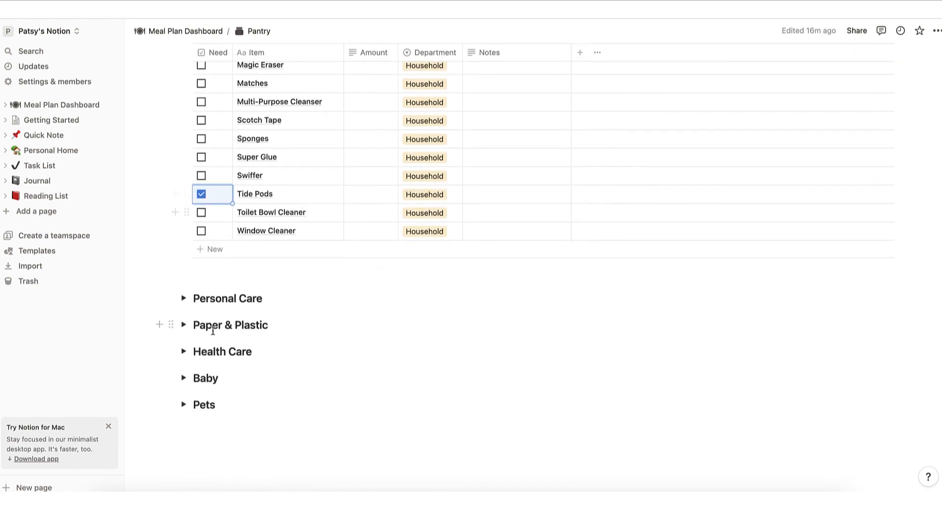
# Return to the main dashboard from the Pantry and open the Shopping List page
pyautogui.scroll(20, 207, 328)
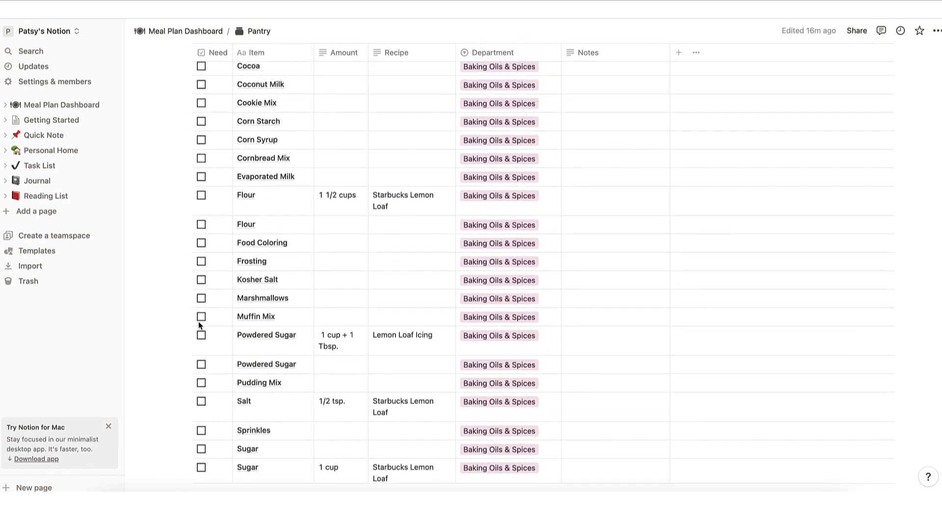
pyautogui.scroll(20, 198, 322)
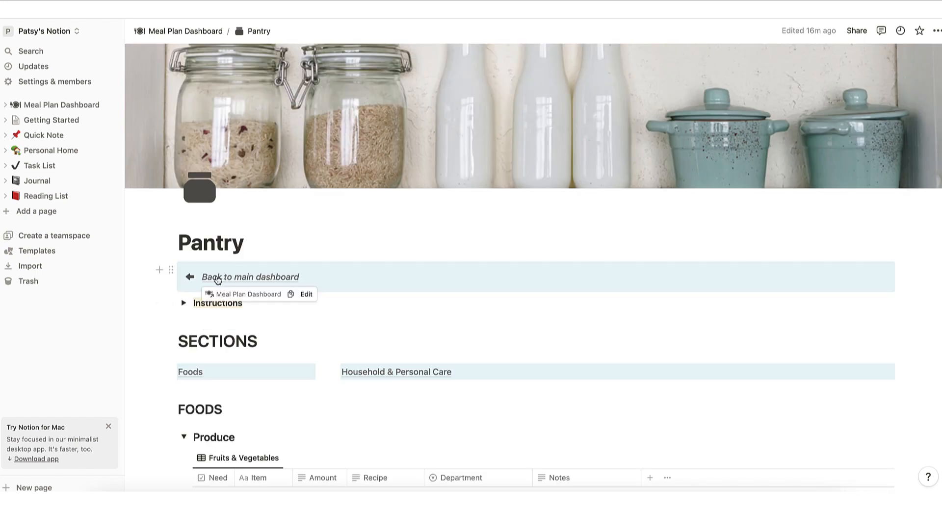
pyautogui.click(217, 278)
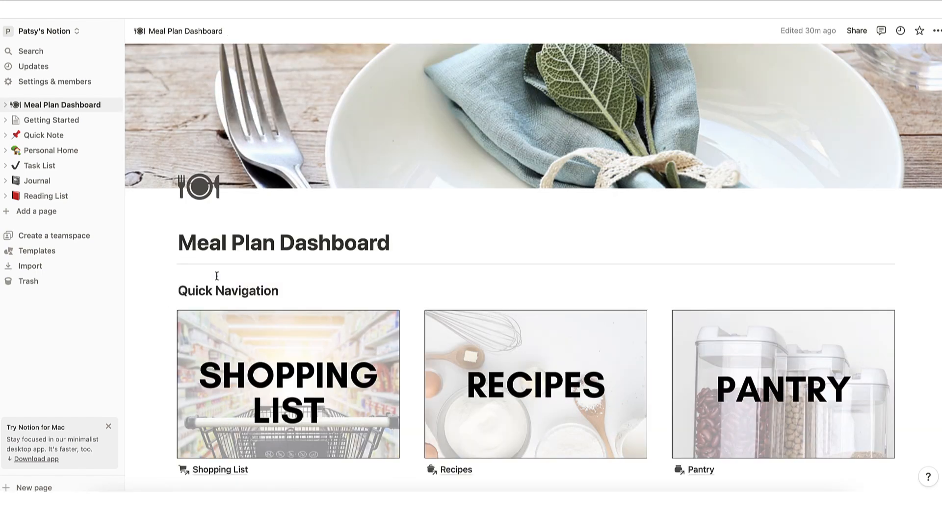
pyautogui.scroll(-3, 228, 299)
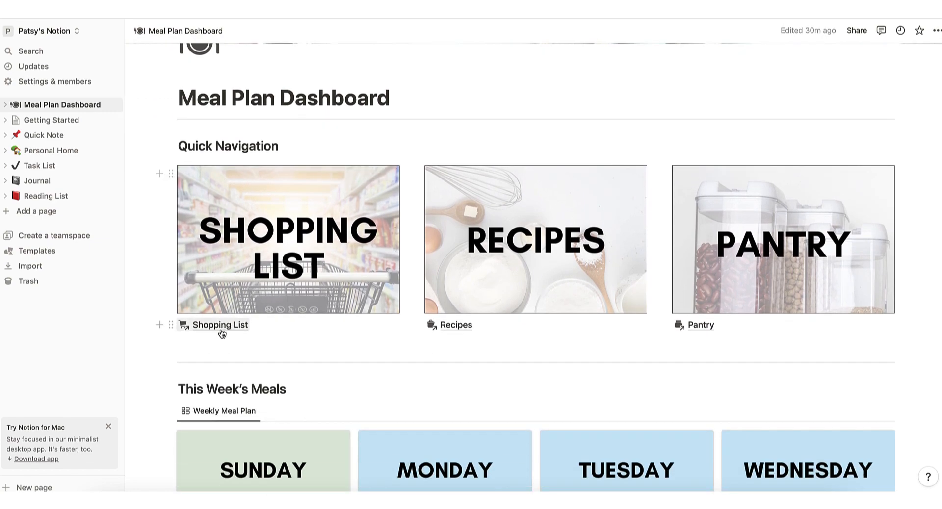
pyautogui.click(218, 328)
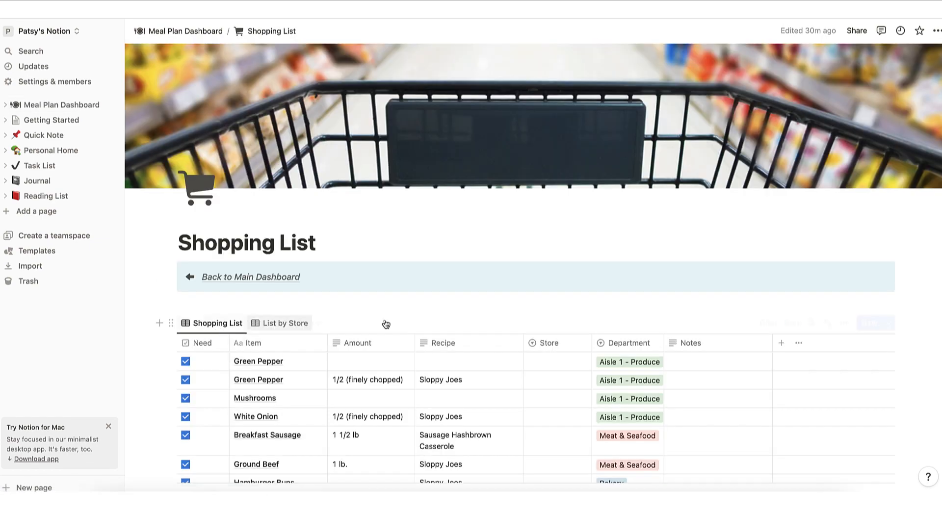
# Set the Store of both Green Pepper entries in the shopping list to HyVee
pyautogui.scroll(-3, 399, 385)
pyautogui.scroll(-2, 398, 381)
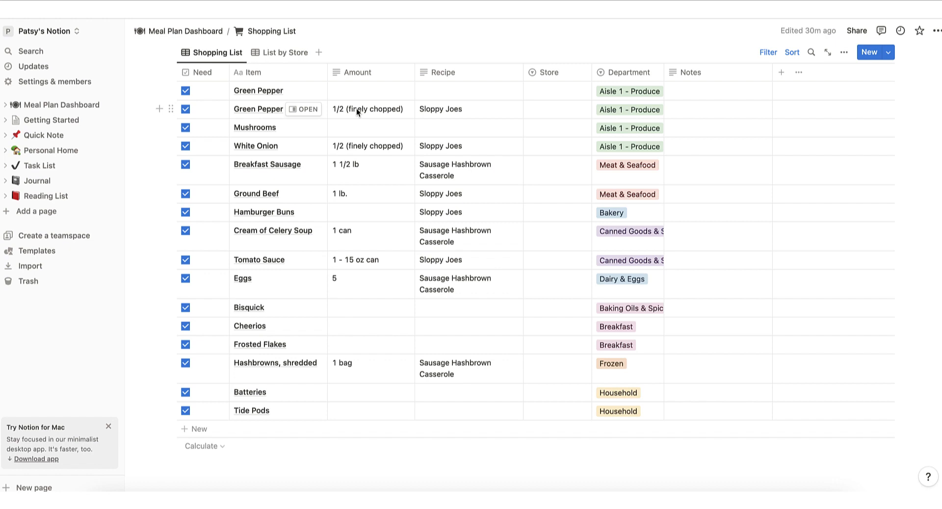
pyautogui.scroll(-1, 528, 108)
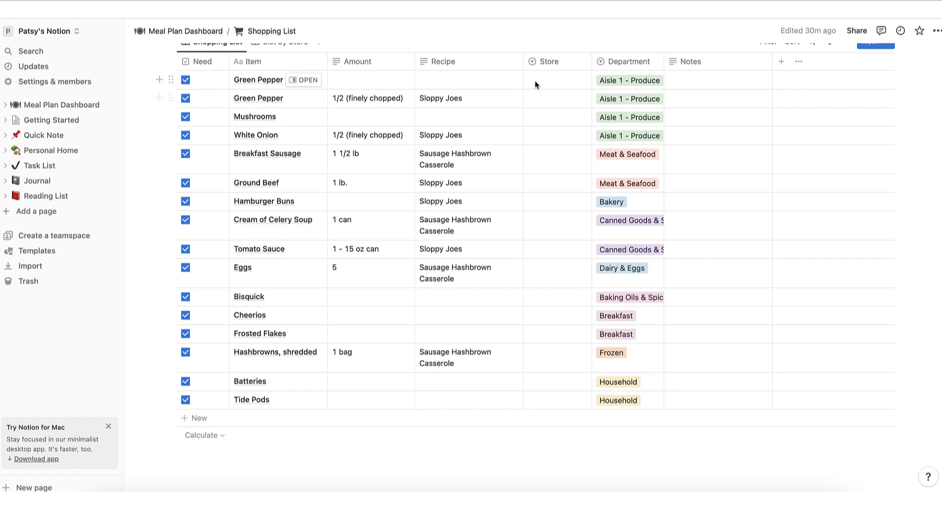
pyautogui.click(547, 82)
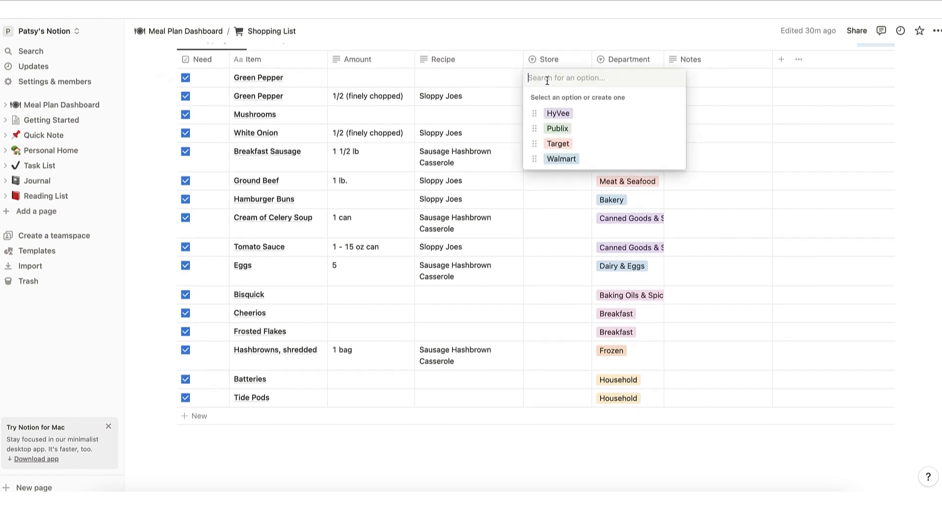
pyautogui.click(558, 113)
pyautogui.click(551, 97)
pyautogui.click(560, 132)
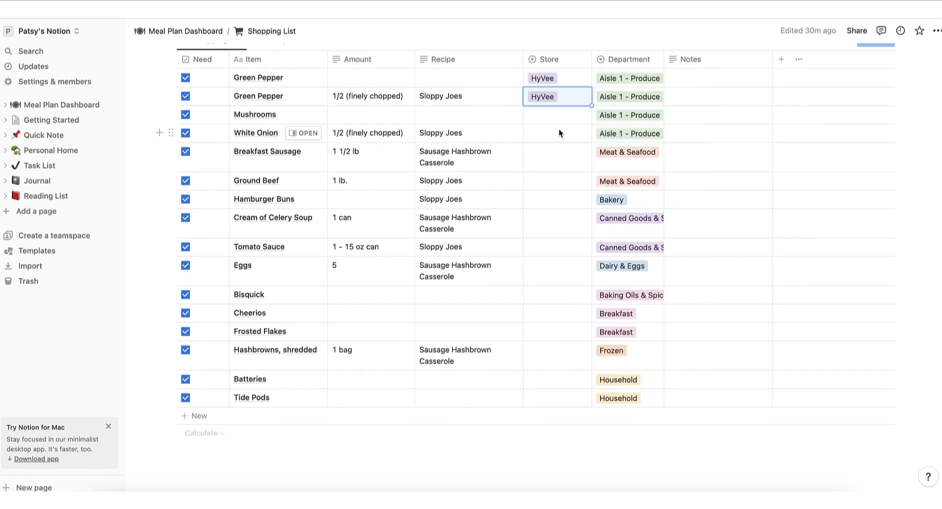
# Set the Store of Mushrooms and White Onion in the shopping list to HyVee
pyautogui.click(554, 114)
pyautogui.click(558, 147)
pyautogui.click(556, 135)
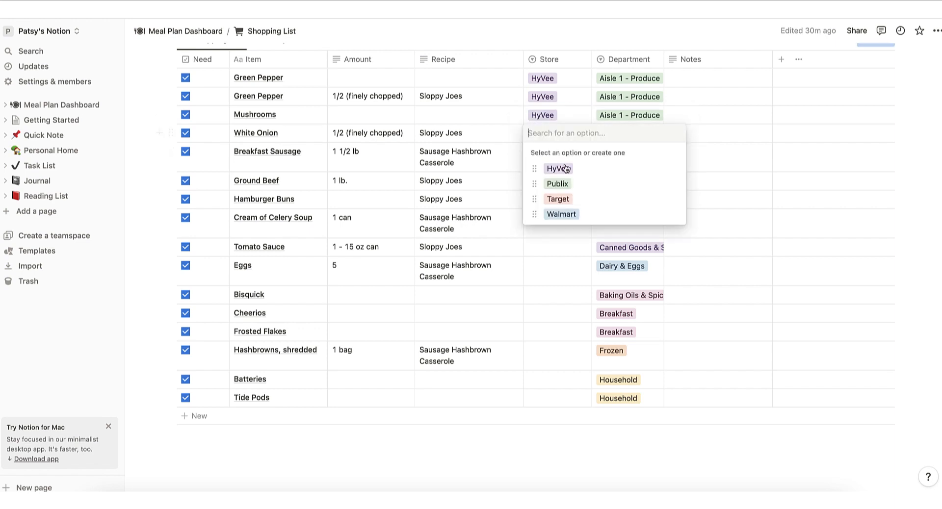
pyautogui.click(566, 169)
# Set the Store of Breakfast Sausage and Ground Beef to Publix
pyautogui.click(547, 157)
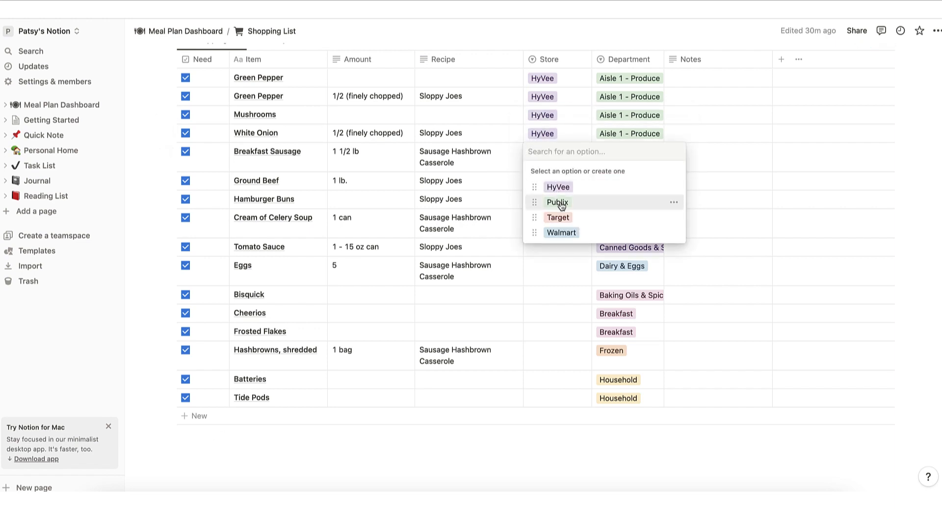
pyautogui.click(562, 205)
pyautogui.click(555, 182)
pyautogui.click(563, 230)
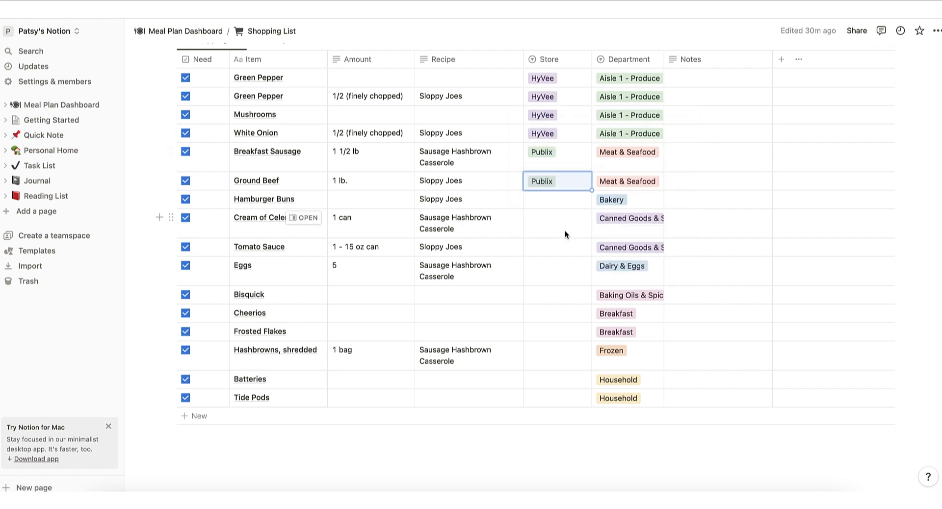
# Set the Store of Hamburger Buns, Cream of Celery Soup, Tomato Sauce, Eggs and Bisquick to HyVee
pyautogui.click(555, 206)
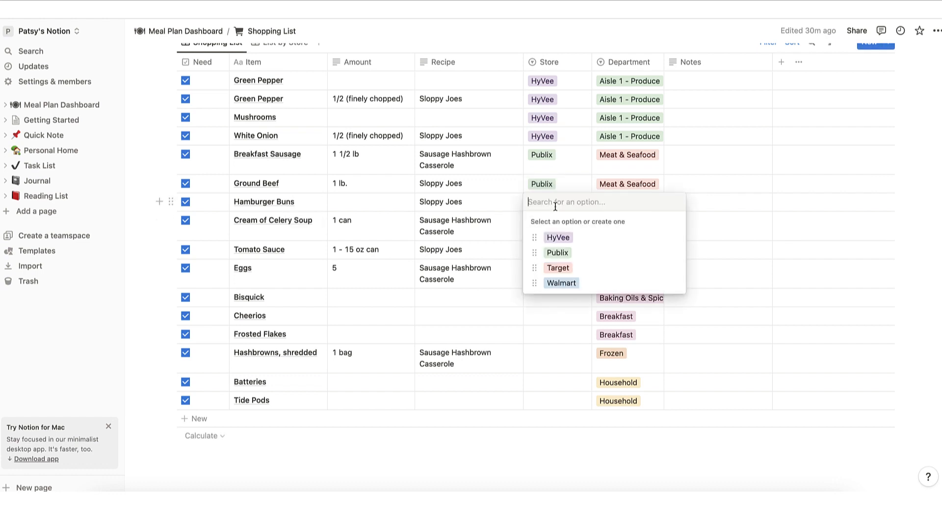
pyautogui.click(562, 237)
pyautogui.click(555, 223)
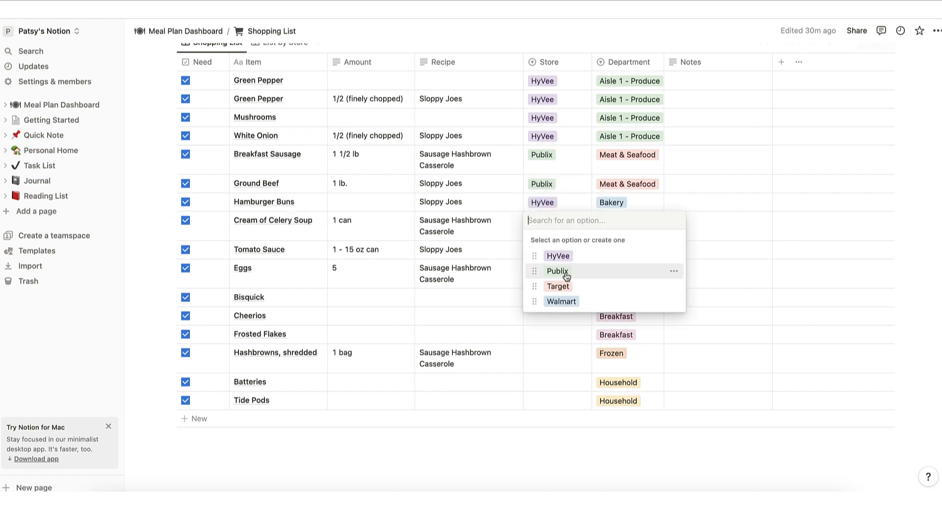
pyautogui.click(561, 255)
pyautogui.click(555, 250)
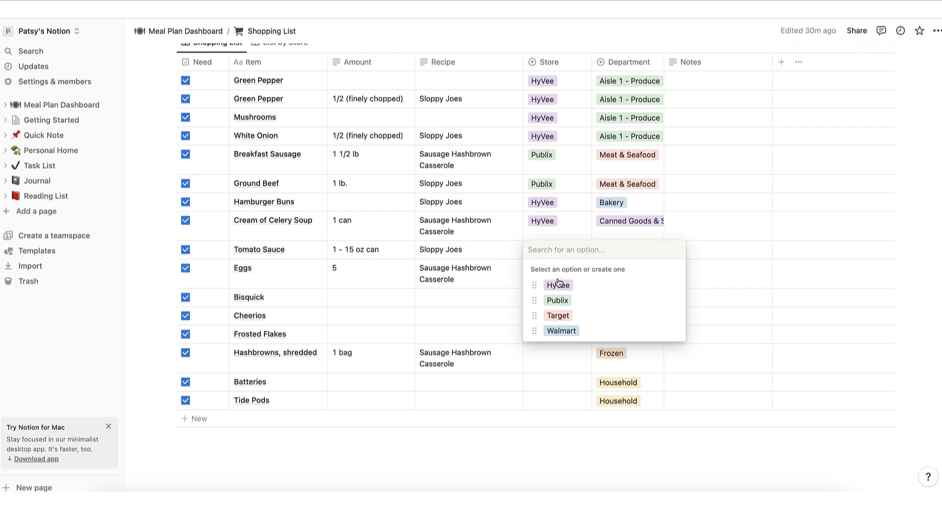
pyautogui.click(557, 284)
pyautogui.click(549, 277)
pyautogui.click(558, 304)
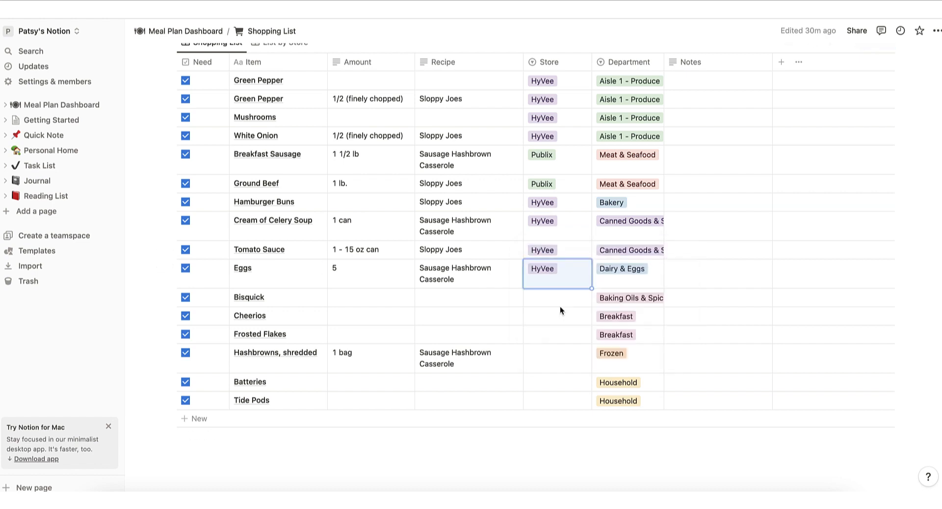
pyautogui.click(557, 302)
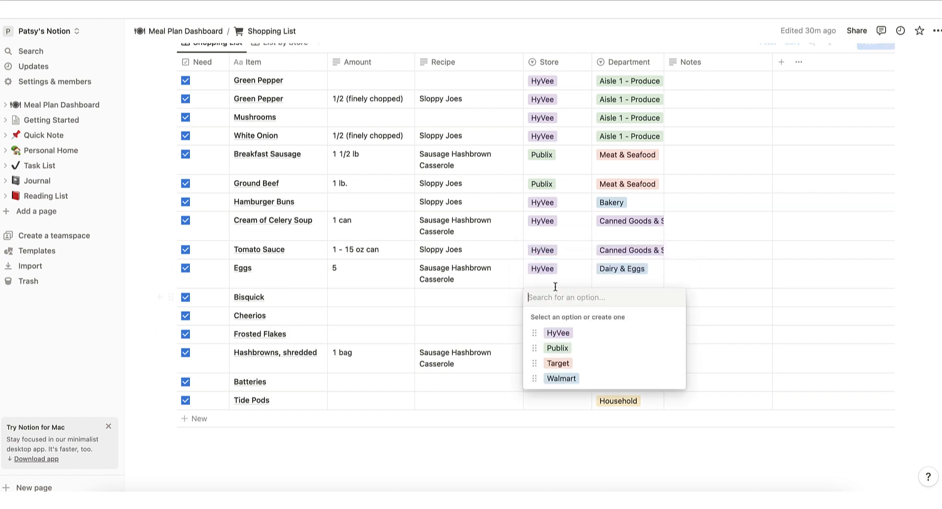
pyautogui.click(555, 331)
# Set the Store of Cheerios and Frosted Flakes to Publix
pyautogui.click(551, 319)
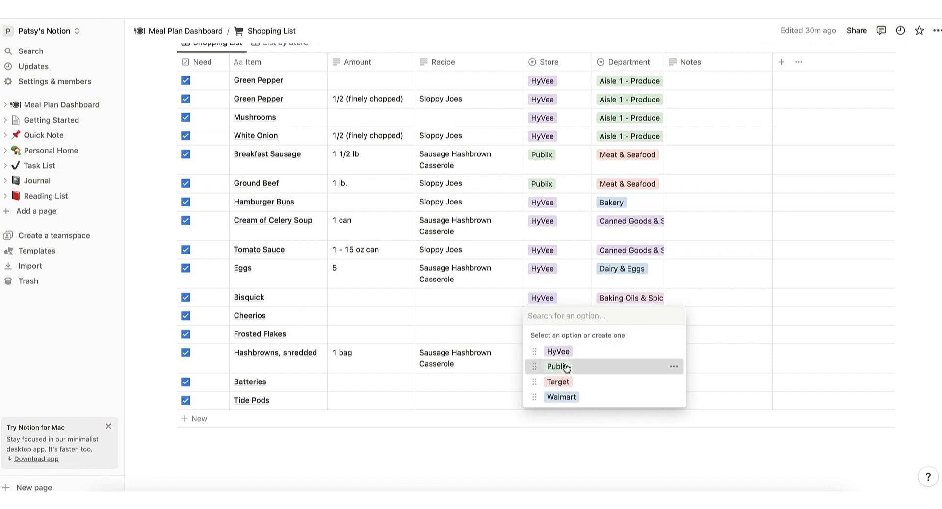
pyautogui.click(558, 367)
pyautogui.click(553, 335)
pyautogui.click(560, 384)
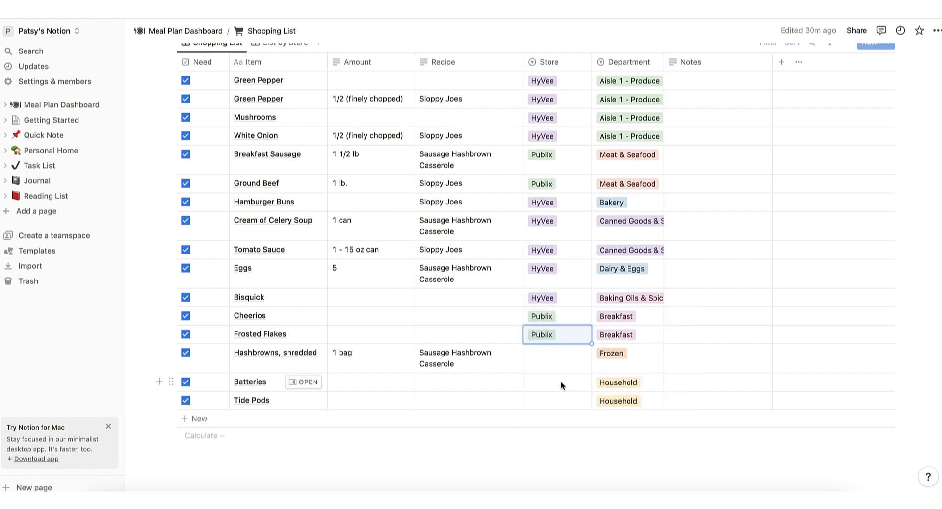
# Assign the shredded Hashbrowns to HyVee, Batteries to Target and Tide Pods to Walmart in the Store column
pyautogui.click(551, 362)
pyautogui.click(559, 388)
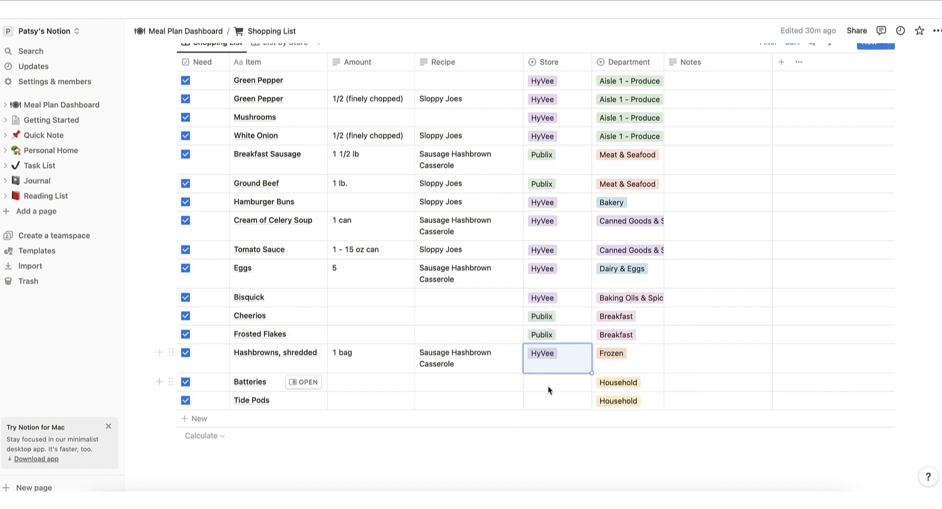
pyautogui.click(549, 386)
pyautogui.click(559, 448)
pyautogui.click(543, 407)
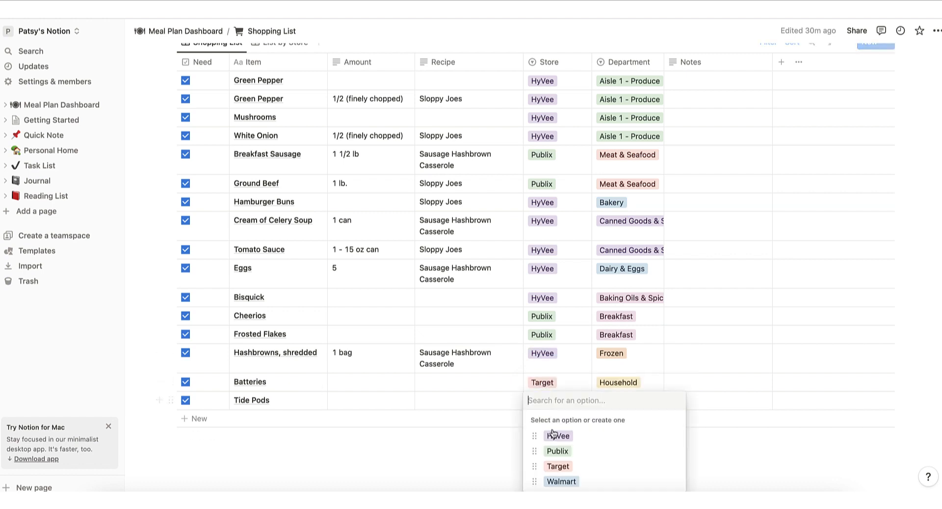
pyautogui.click(563, 477)
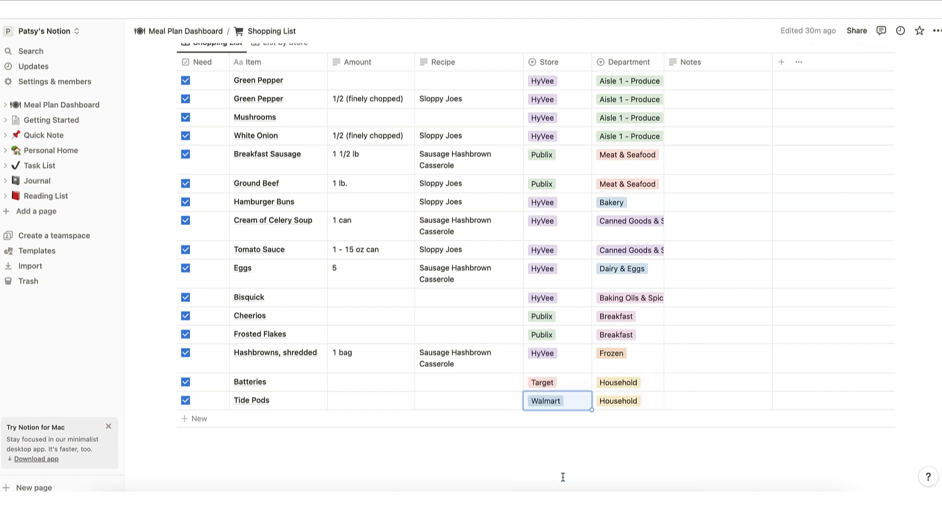
# Switch the shopping list to the List by Store view and review the items grouped under each store
pyautogui.scroll(4, 266, 102)
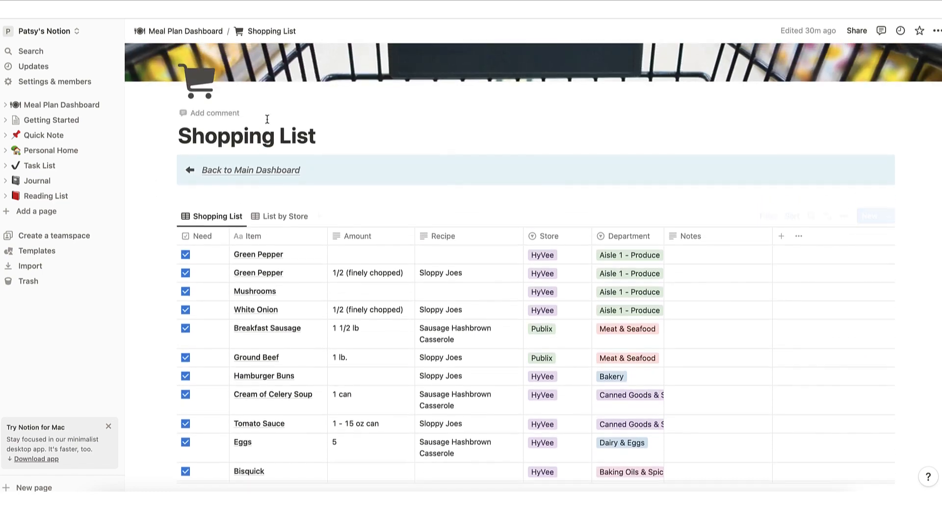
pyautogui.click(288, 217)
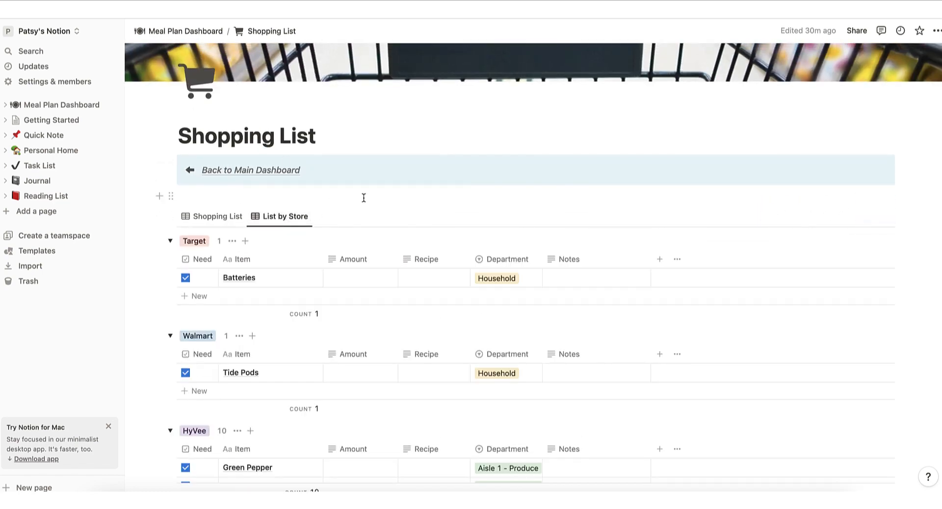
pyautogui.scroll(-5, 364, 198)
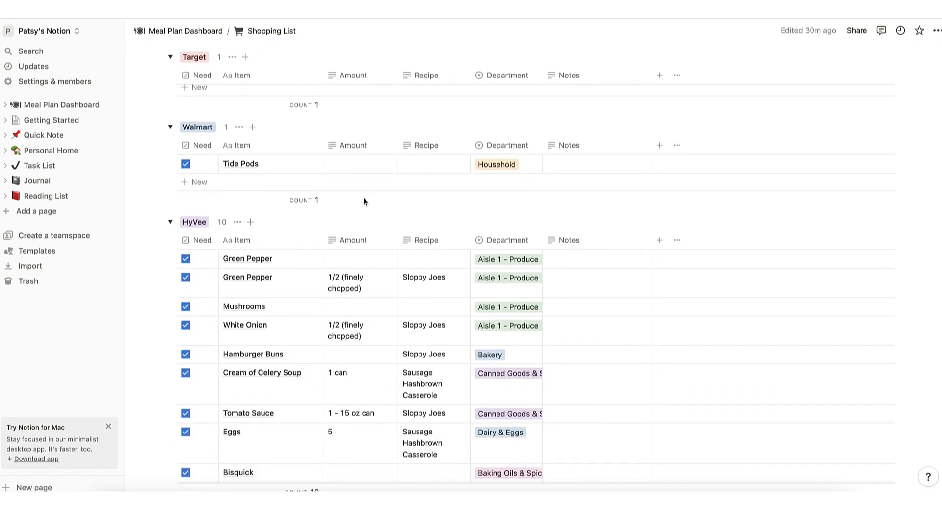
pyautogui.scroll(-6, 364, 201)
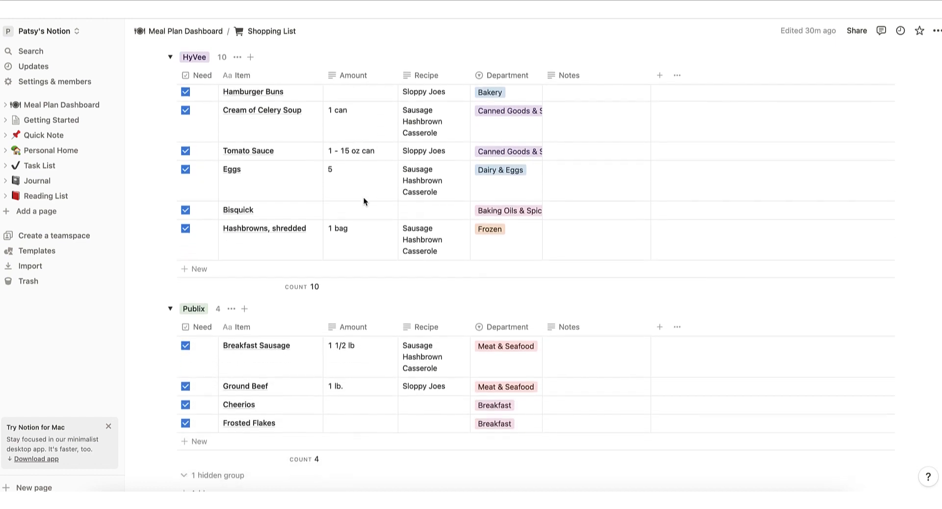
pyautogui.scroll(-1, 364, 197)
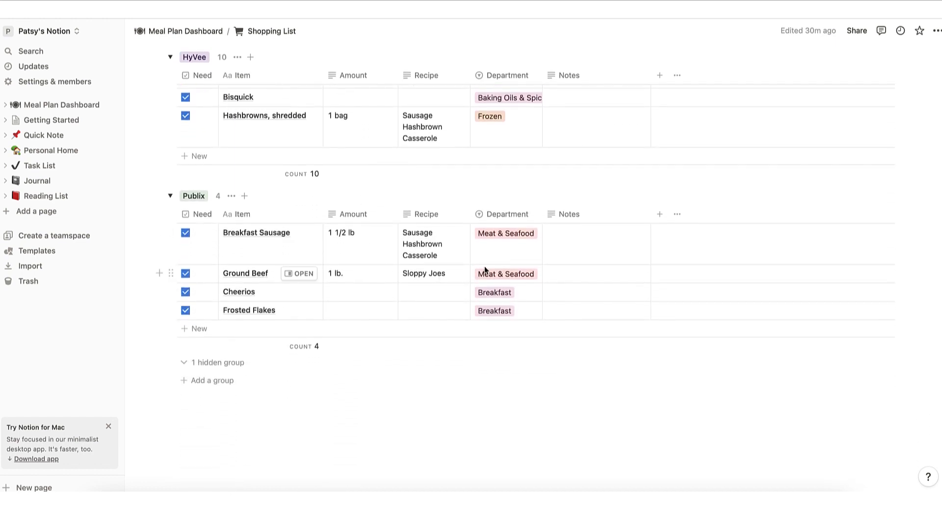
pyautogui.scroll(-1, 514, 233)
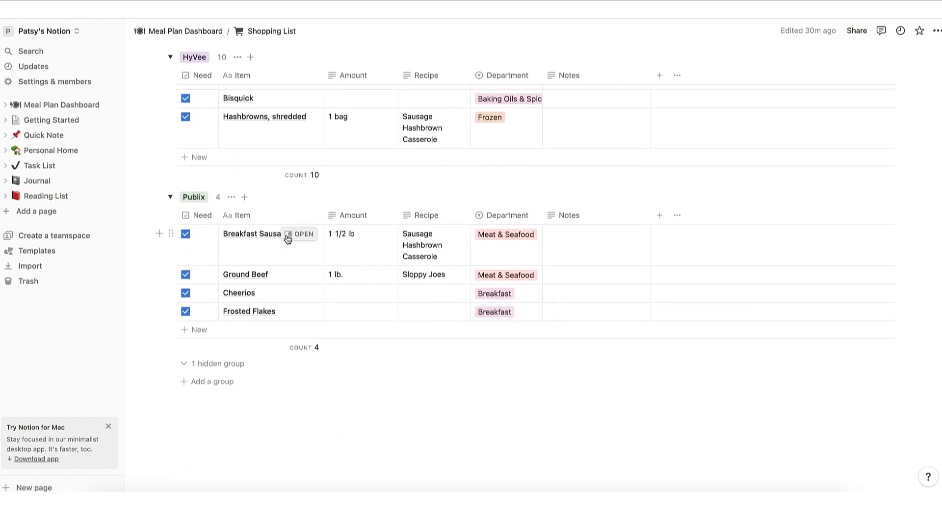
pyautogui.scroll(3, 250, 273)
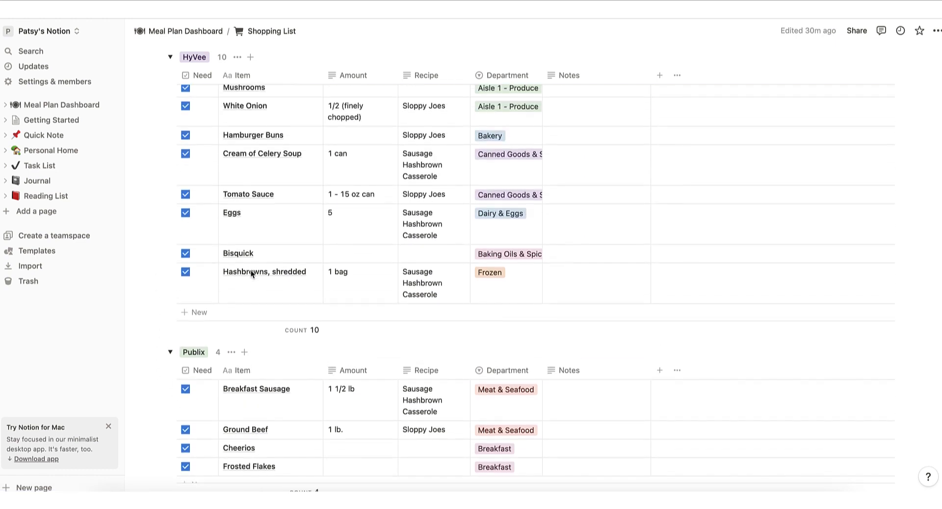
pyautogui.scroll(5, 251, 273)
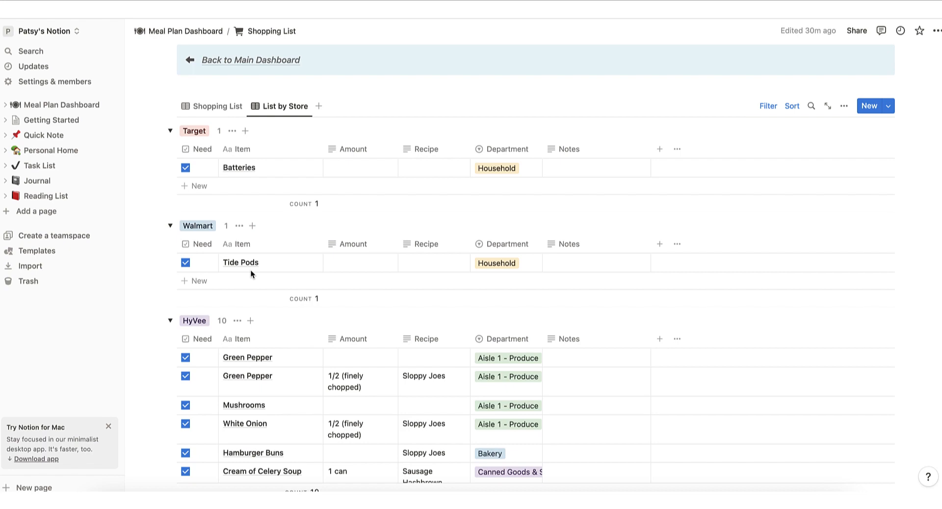
# Return to the full Shopping List view and clear the Need checkbox of Bisquick
pyautogui.click(218, 105)
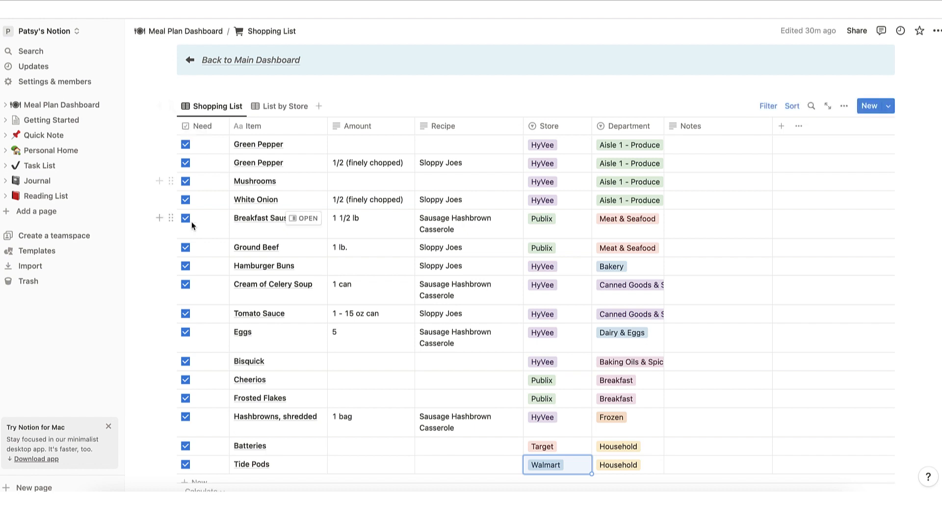
pyautogui.click(185, 362)
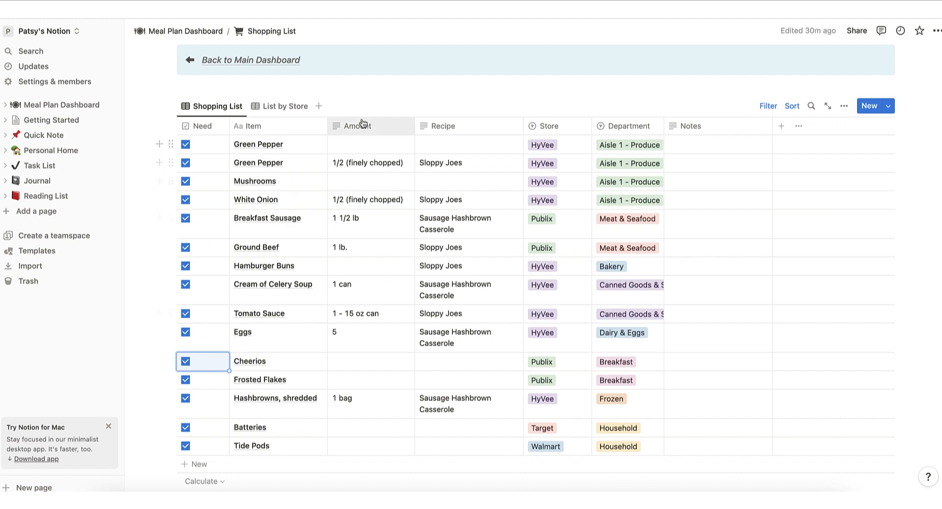
# Set the Amount of the Green Pepper entry without a recipe to 4 and uncheck the Sloppy Joes Green Pepper entry
pyautogui.click(363, 146)
pyautogui.write('4')
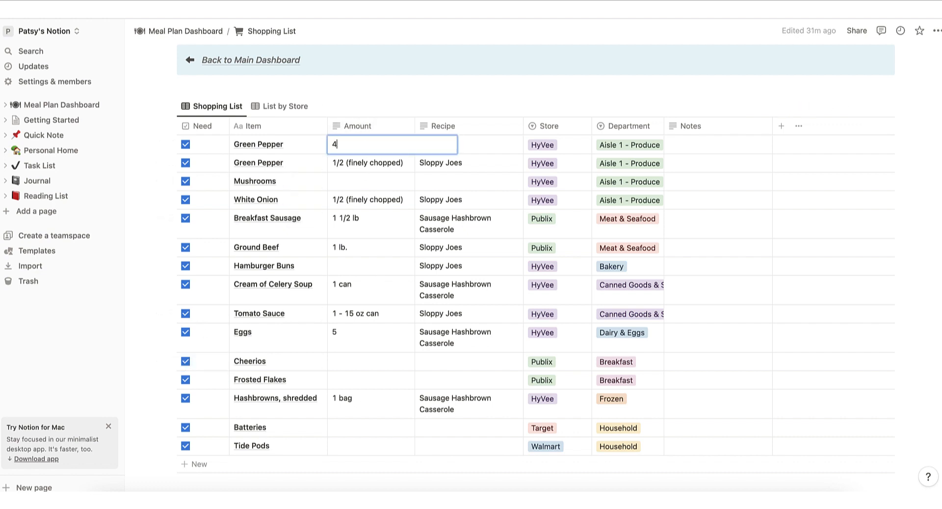
pyautogui.click(186, 164)
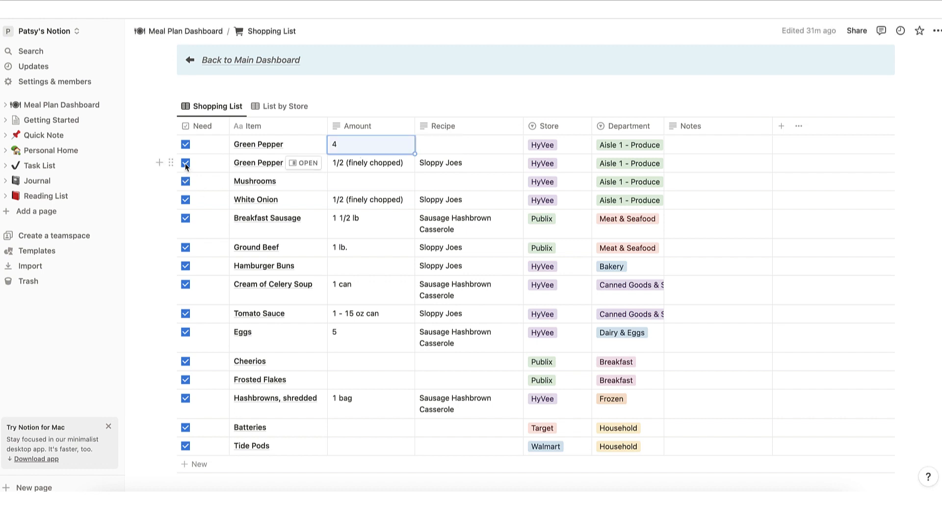
pyautogui.click(185, 164)
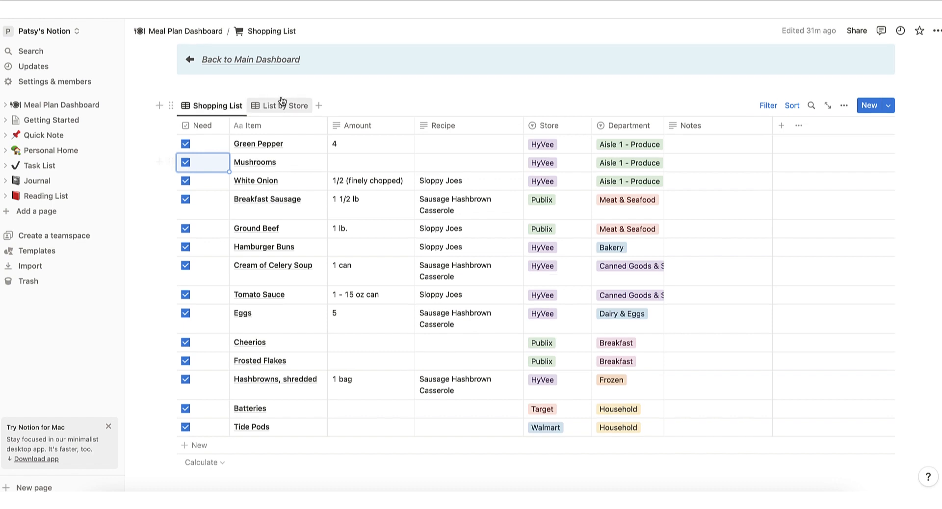
# Clear the Need checkbox of every remaining shopping list item from Green Pepper to Tide Pods, and return to the main dashboard
pyautogui.scroll(-1, 281, 102)
pyautogui.scroll(-1, 220, 49)
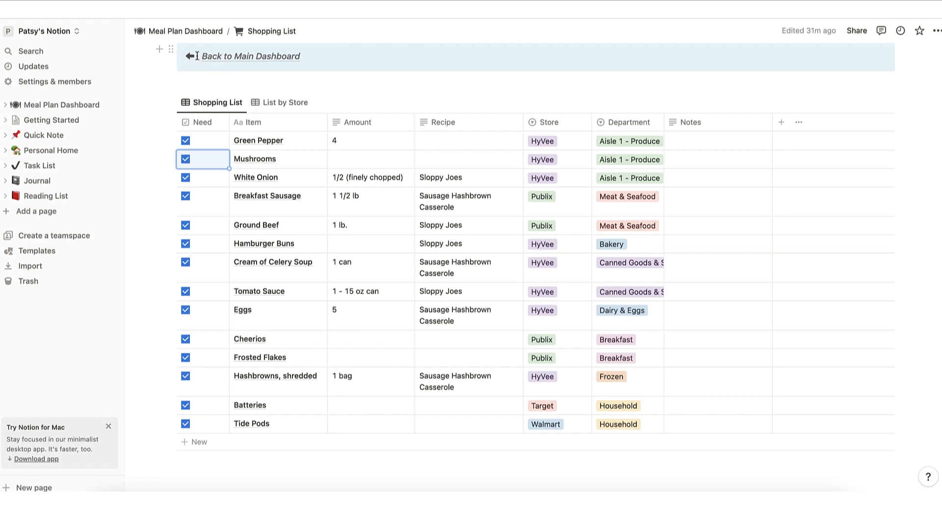
pyautogui.click(186, 141)
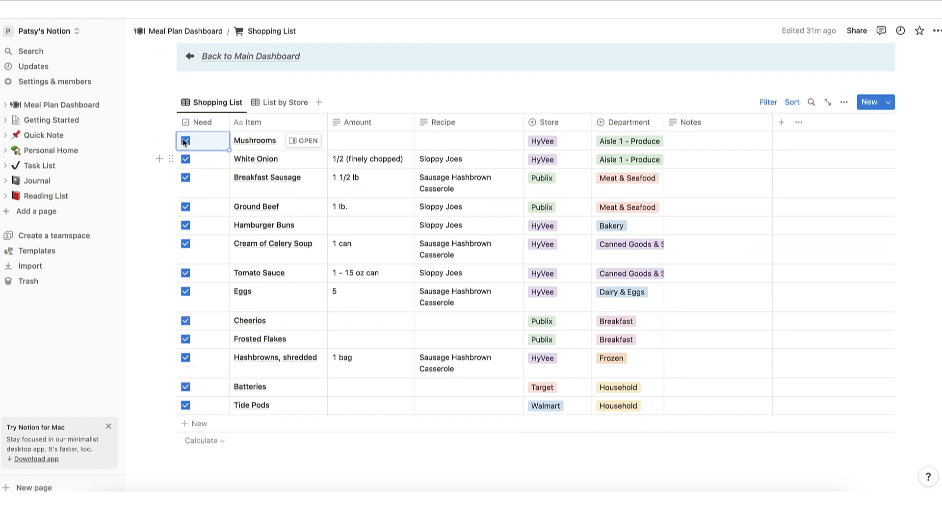
pyautogui.click(186, 142)
pyautogui.click(185, 141)
pyautogui.click(186, 141)
pyautogui.click(186, 141)
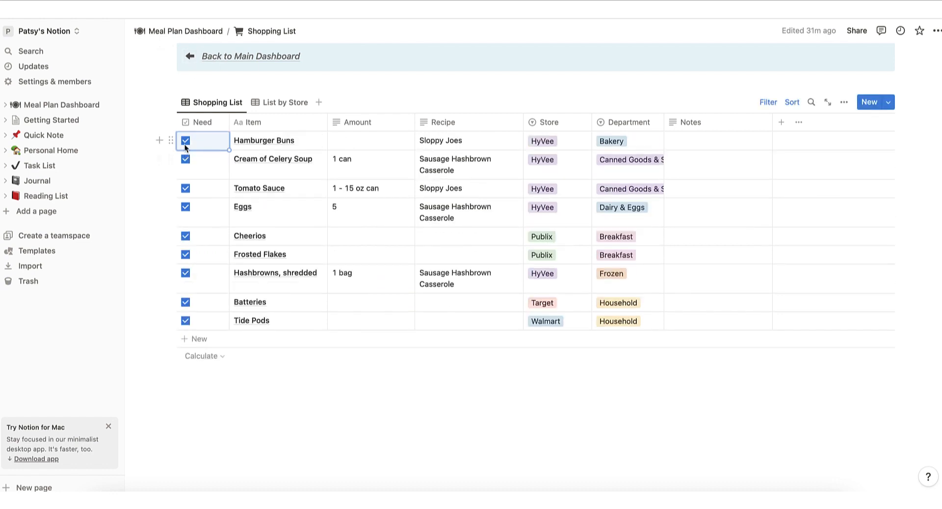
pyautogui.click(186, 141)
pyautogui.click(186, 141)
pyautogui.click(186, 157)
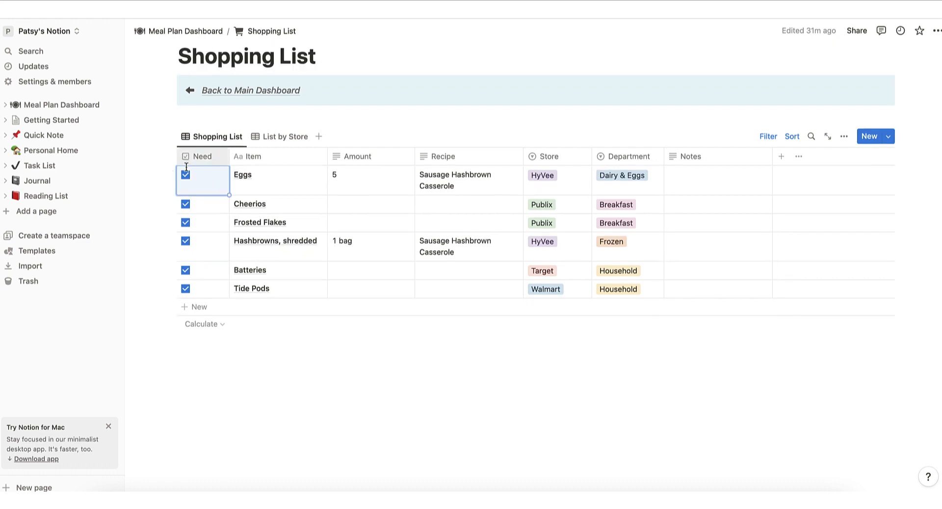
pyautogui.click(185, 175)
pyautogui.click(185, 205)
pyautogui.click(184, 226)
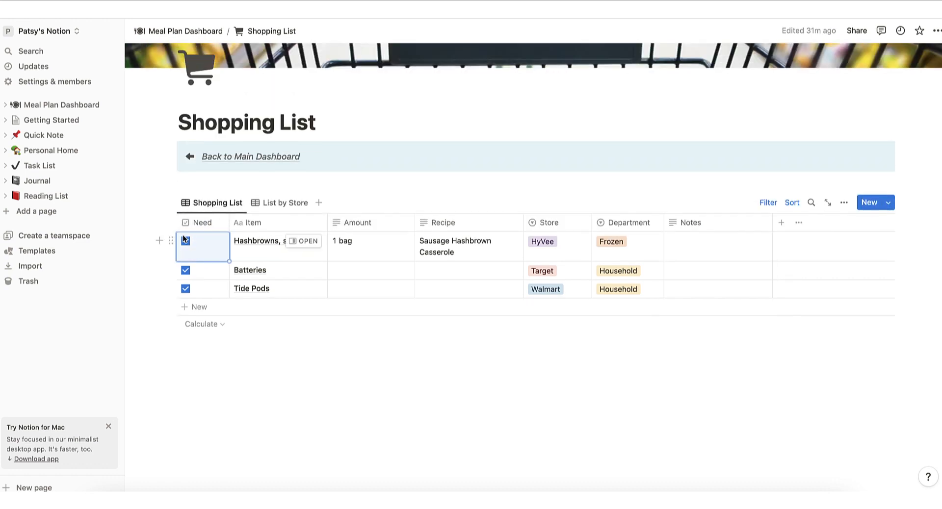
pyautogui.click(185, 241)
pyautogui.click(186, 271)
pyautogui.click(185, 289)
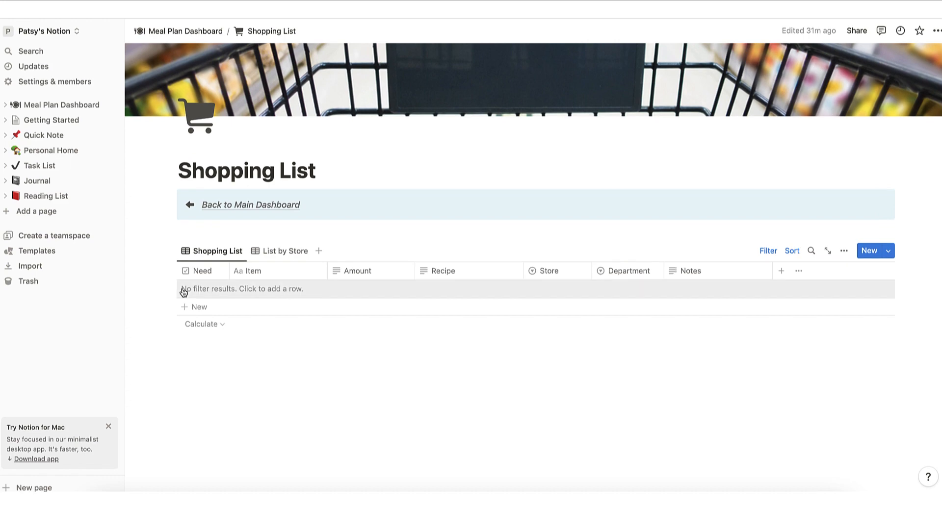
pyautogui.click(235, 205)
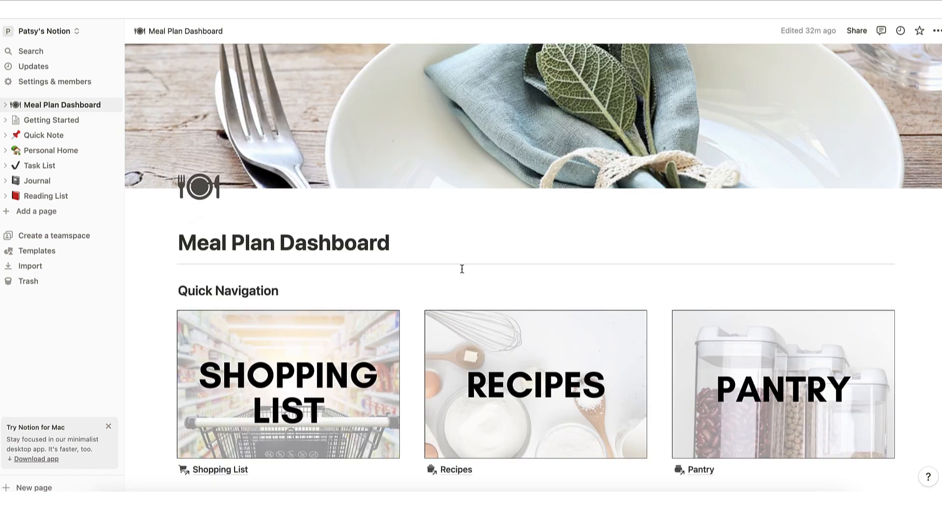